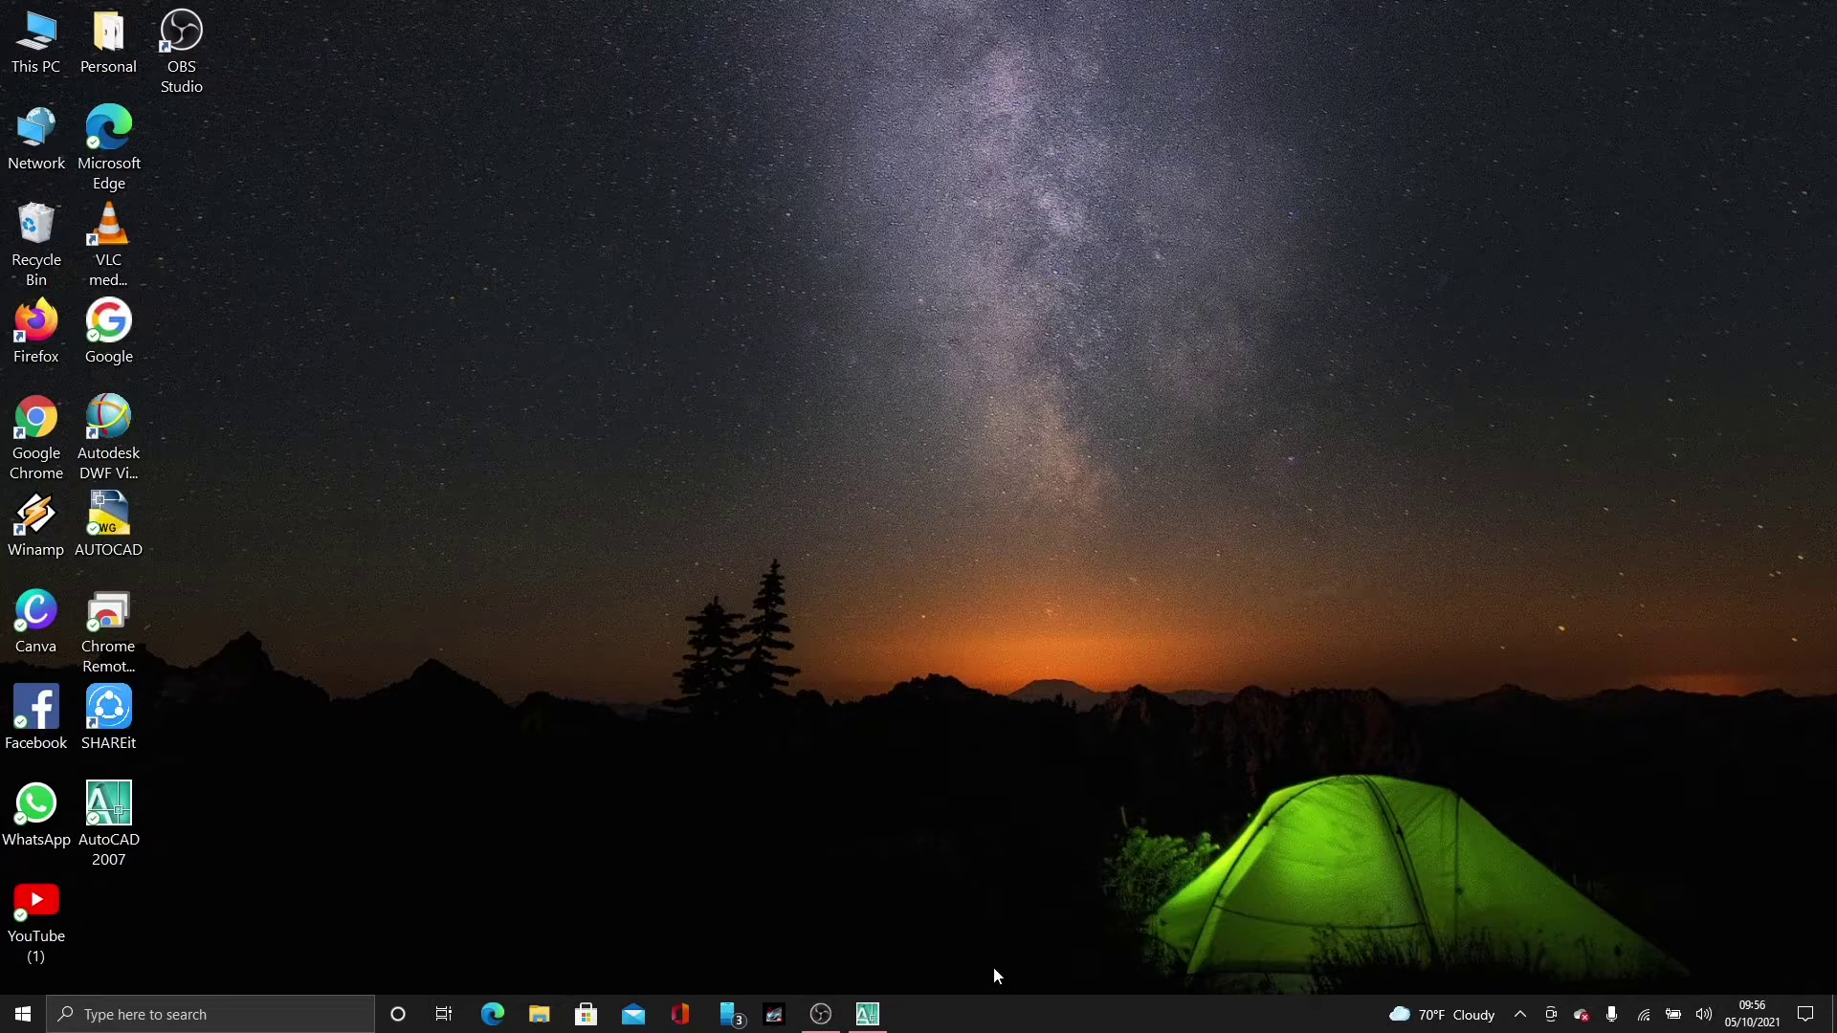
Step: Switch to the AUTOCAD.dwg drawing open in AutoCAD 2007
click(866, 1014)
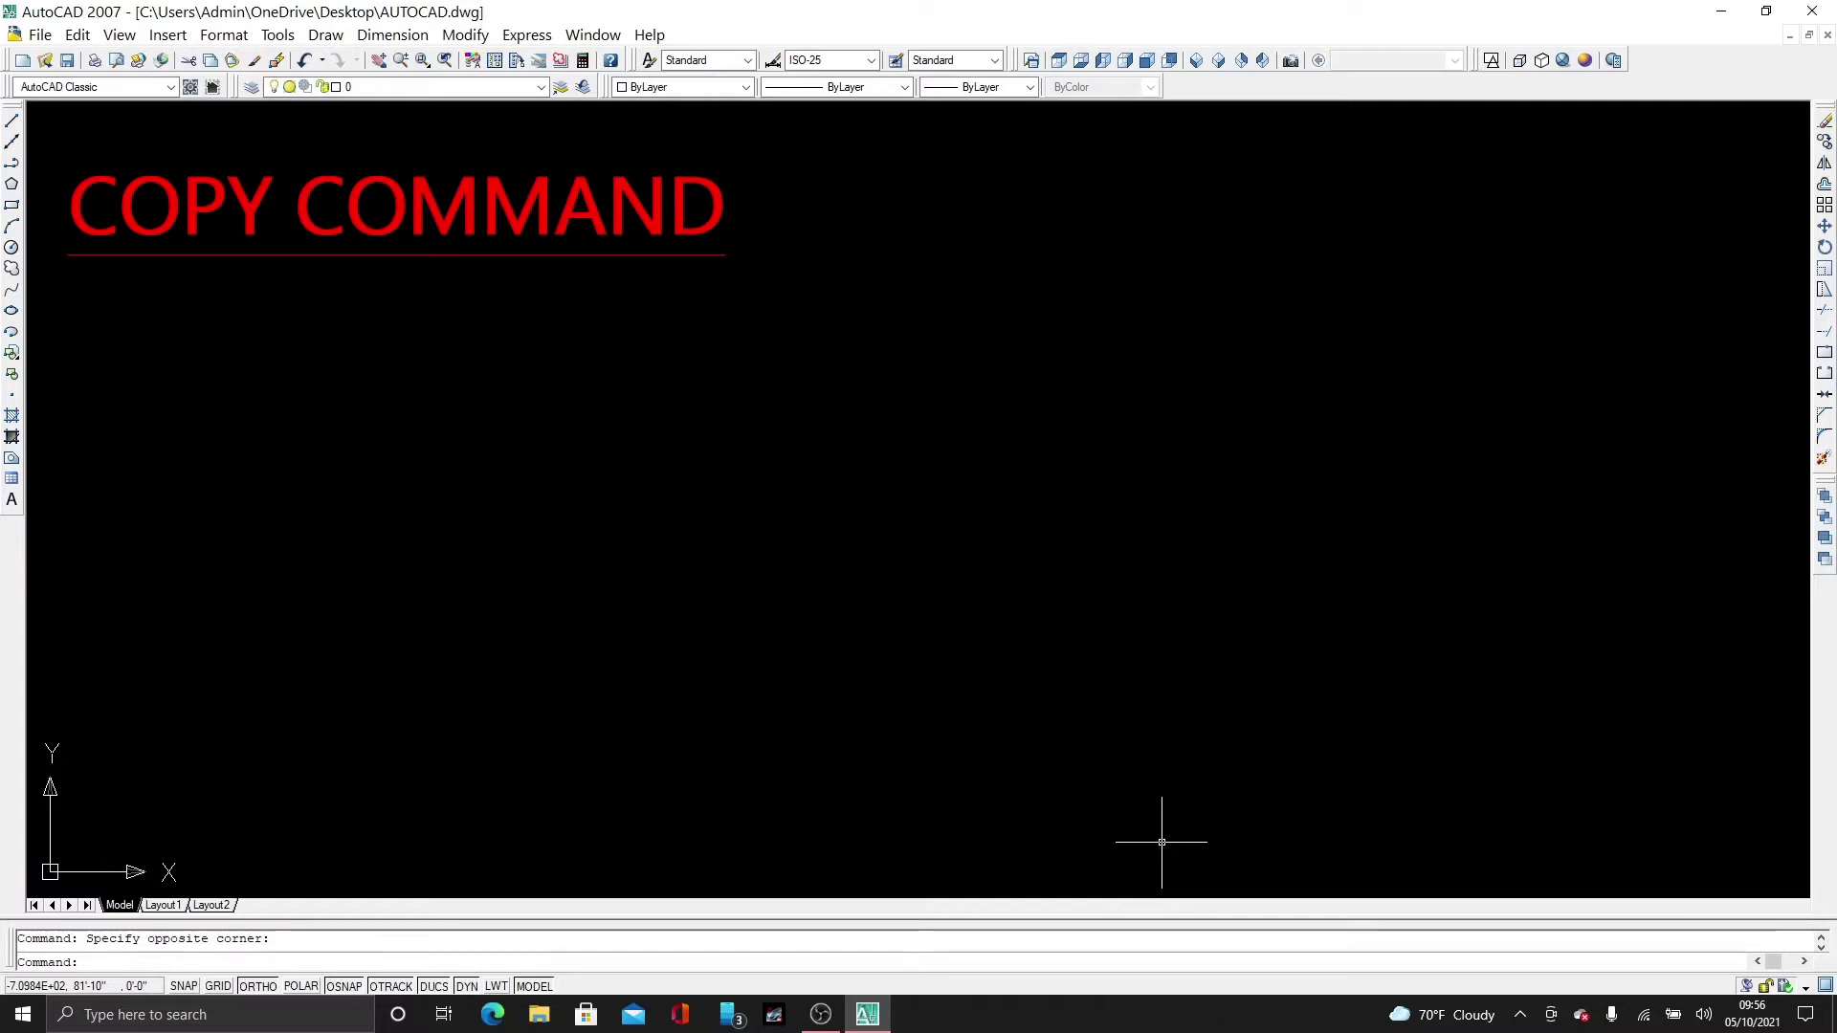
click(330, 35)
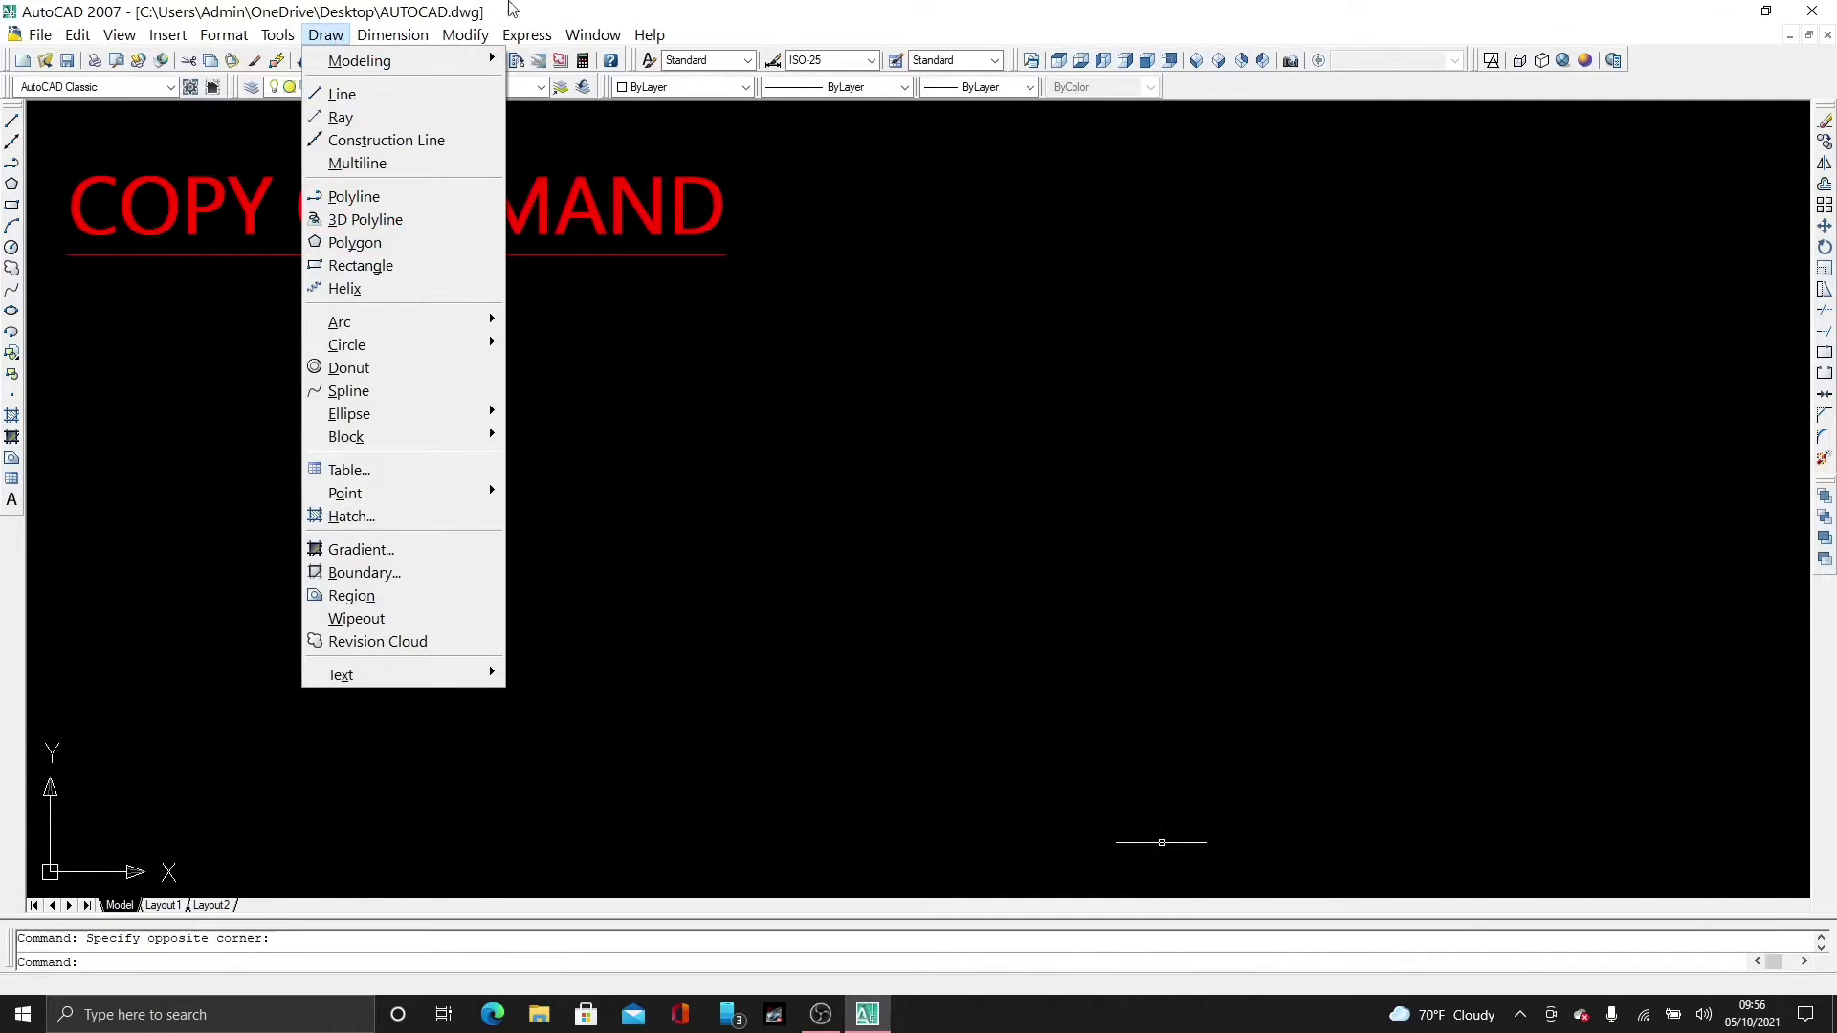
click(330, 35)
click(119, 35)
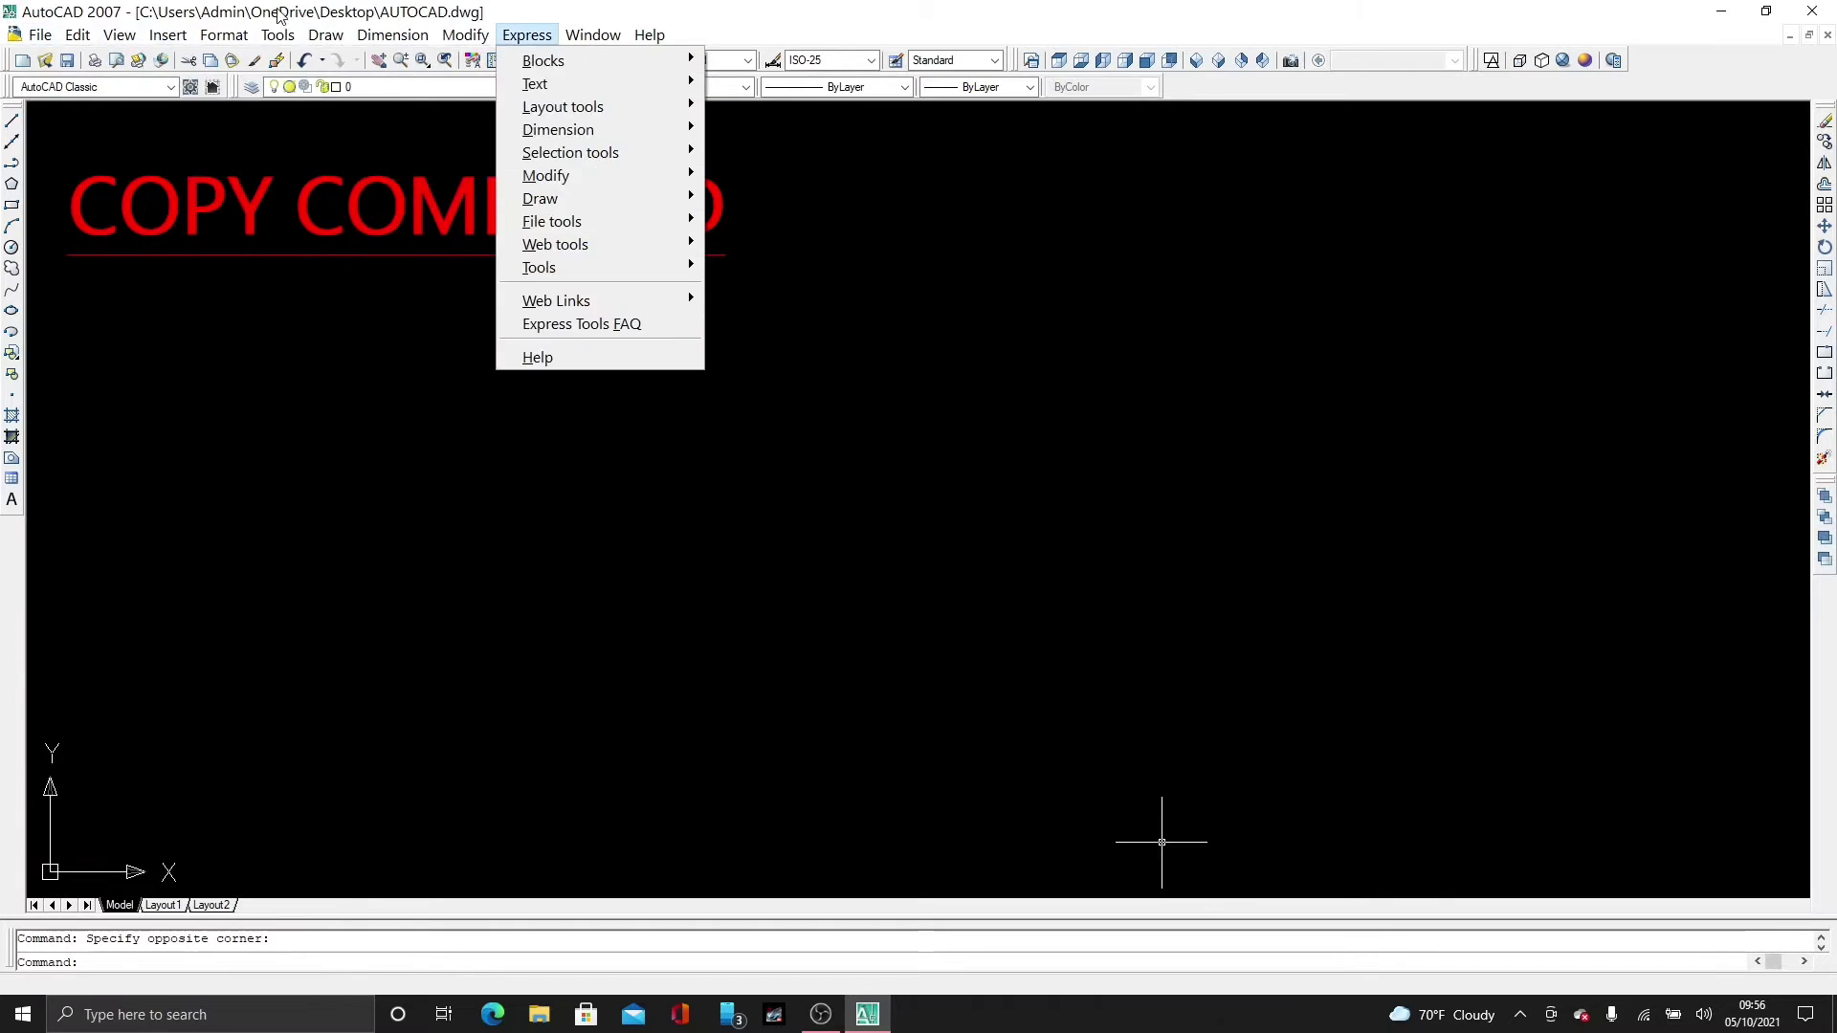
mouse_move(325, 34)
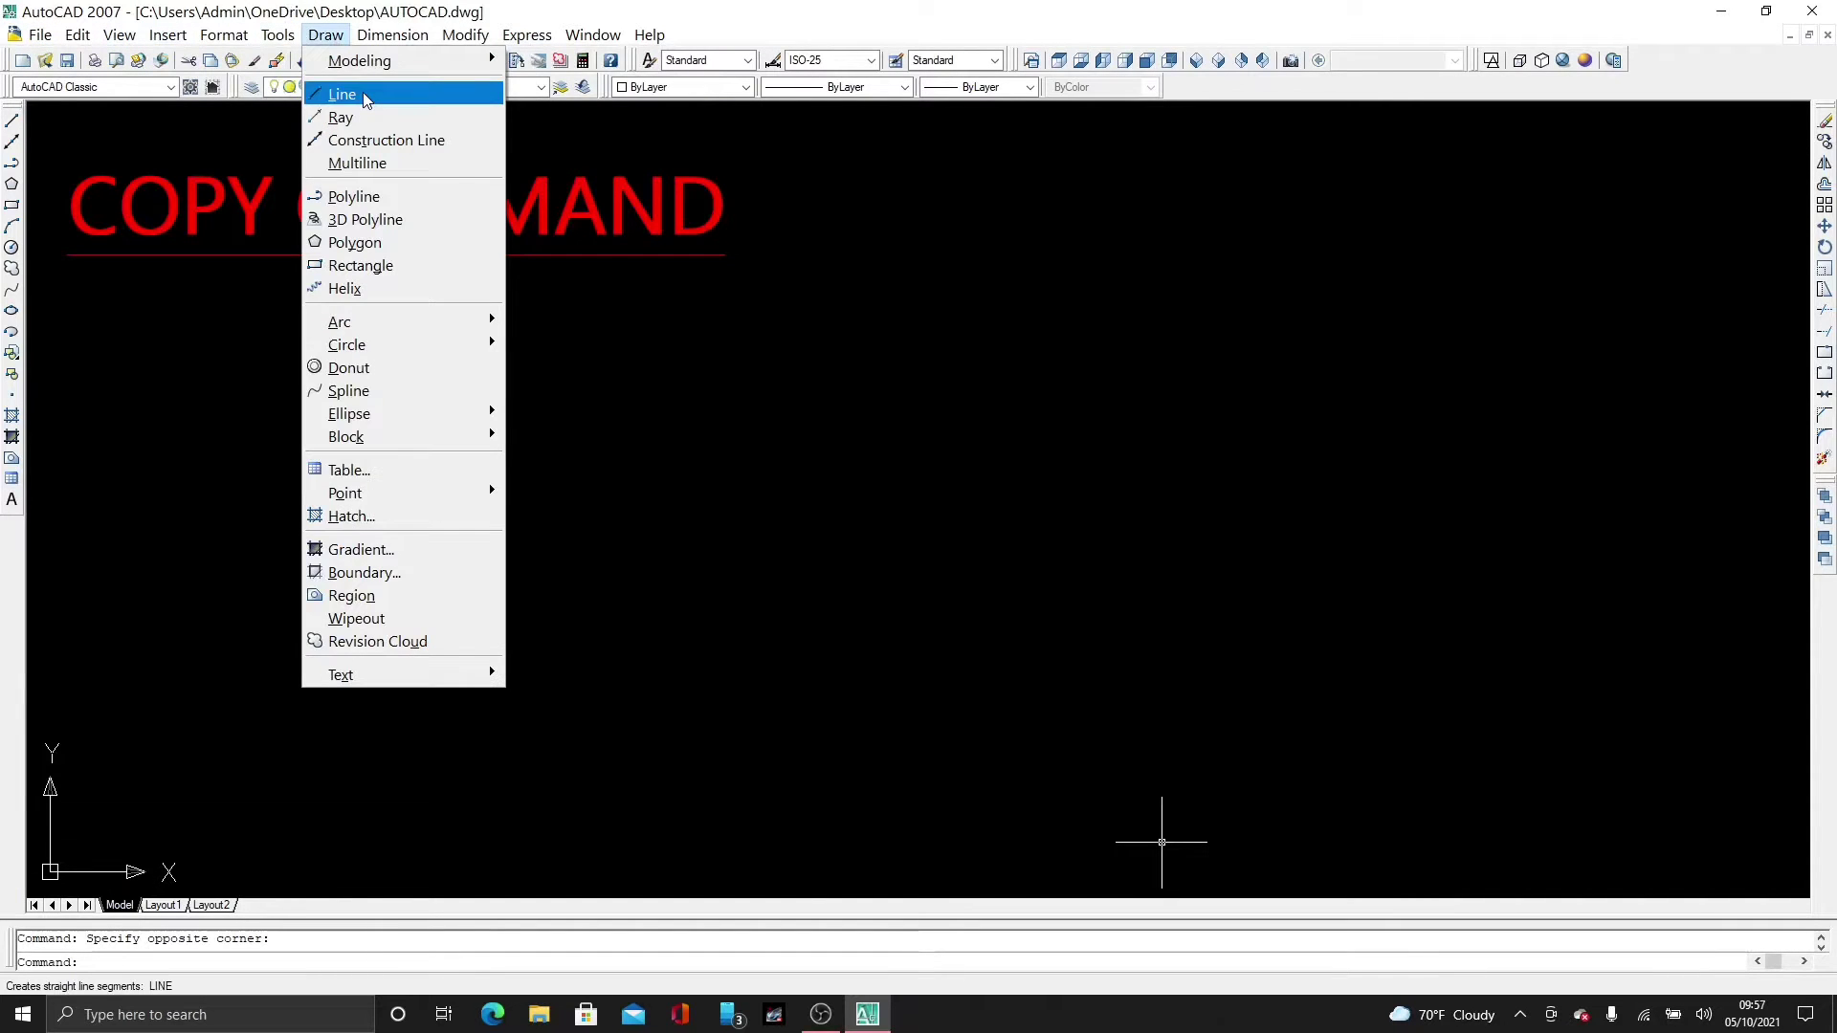
click(790, 7)
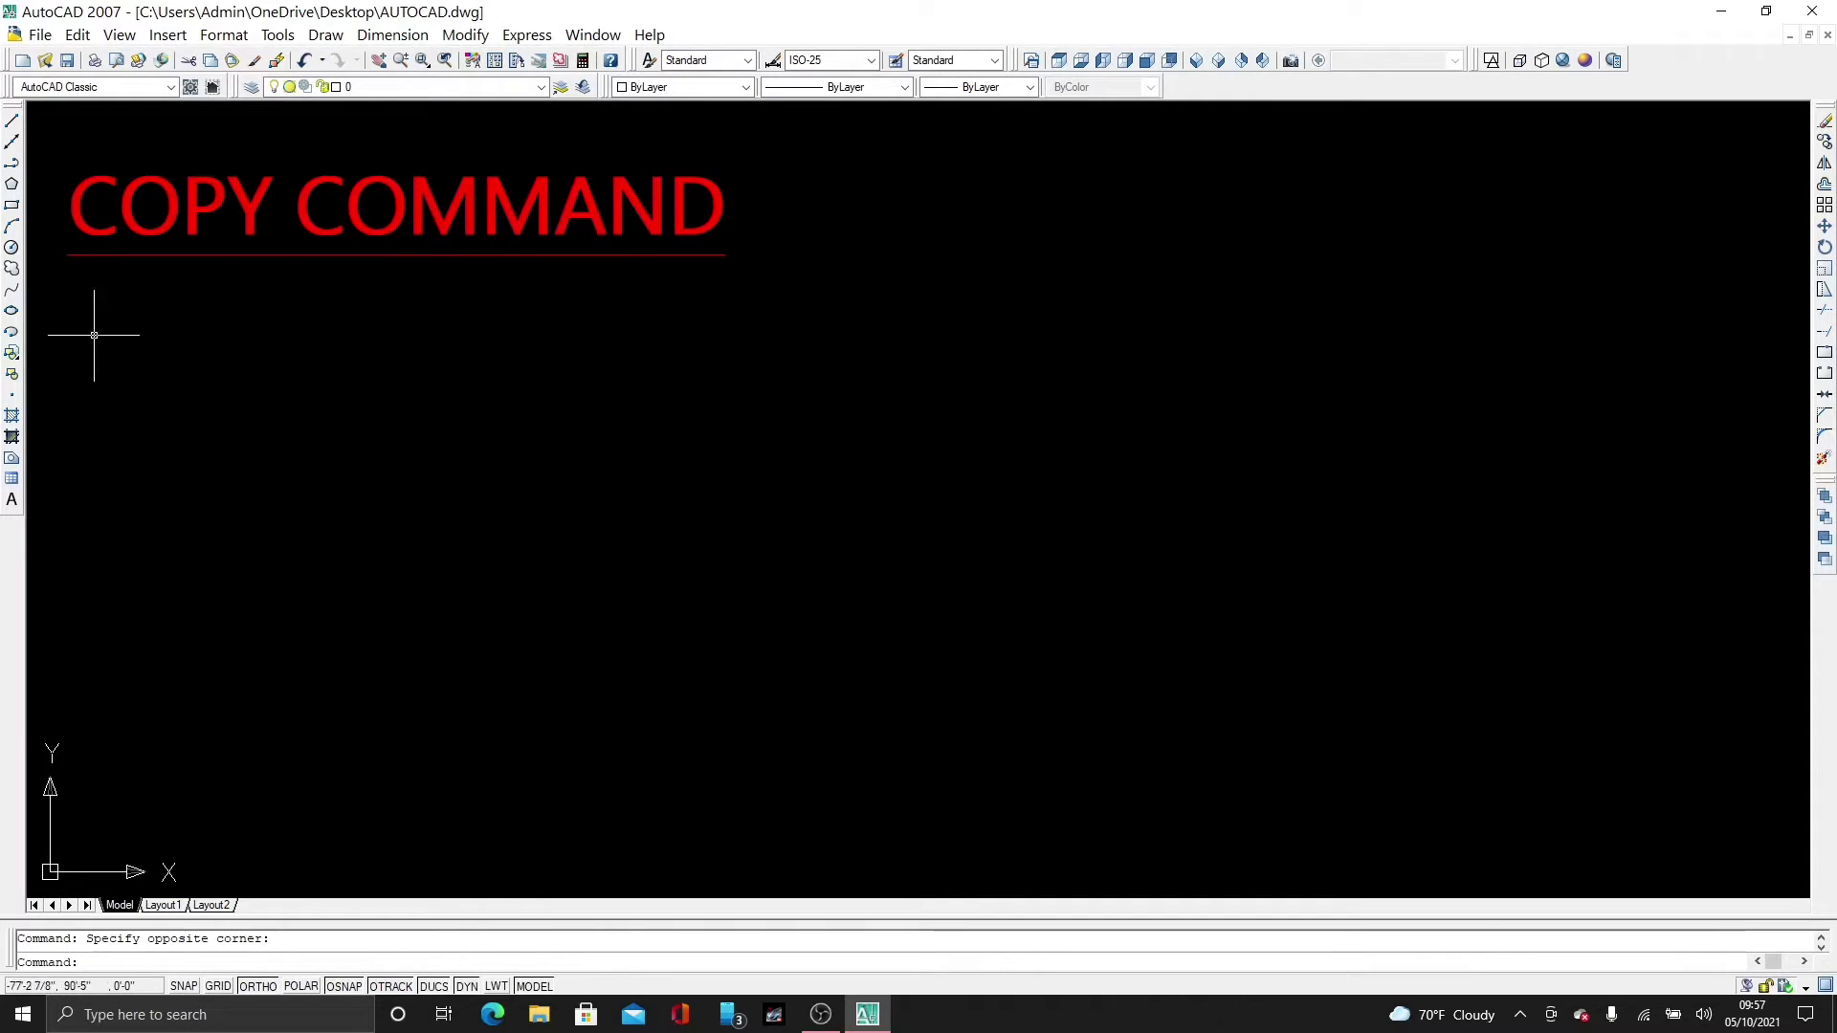
click(622, 182)
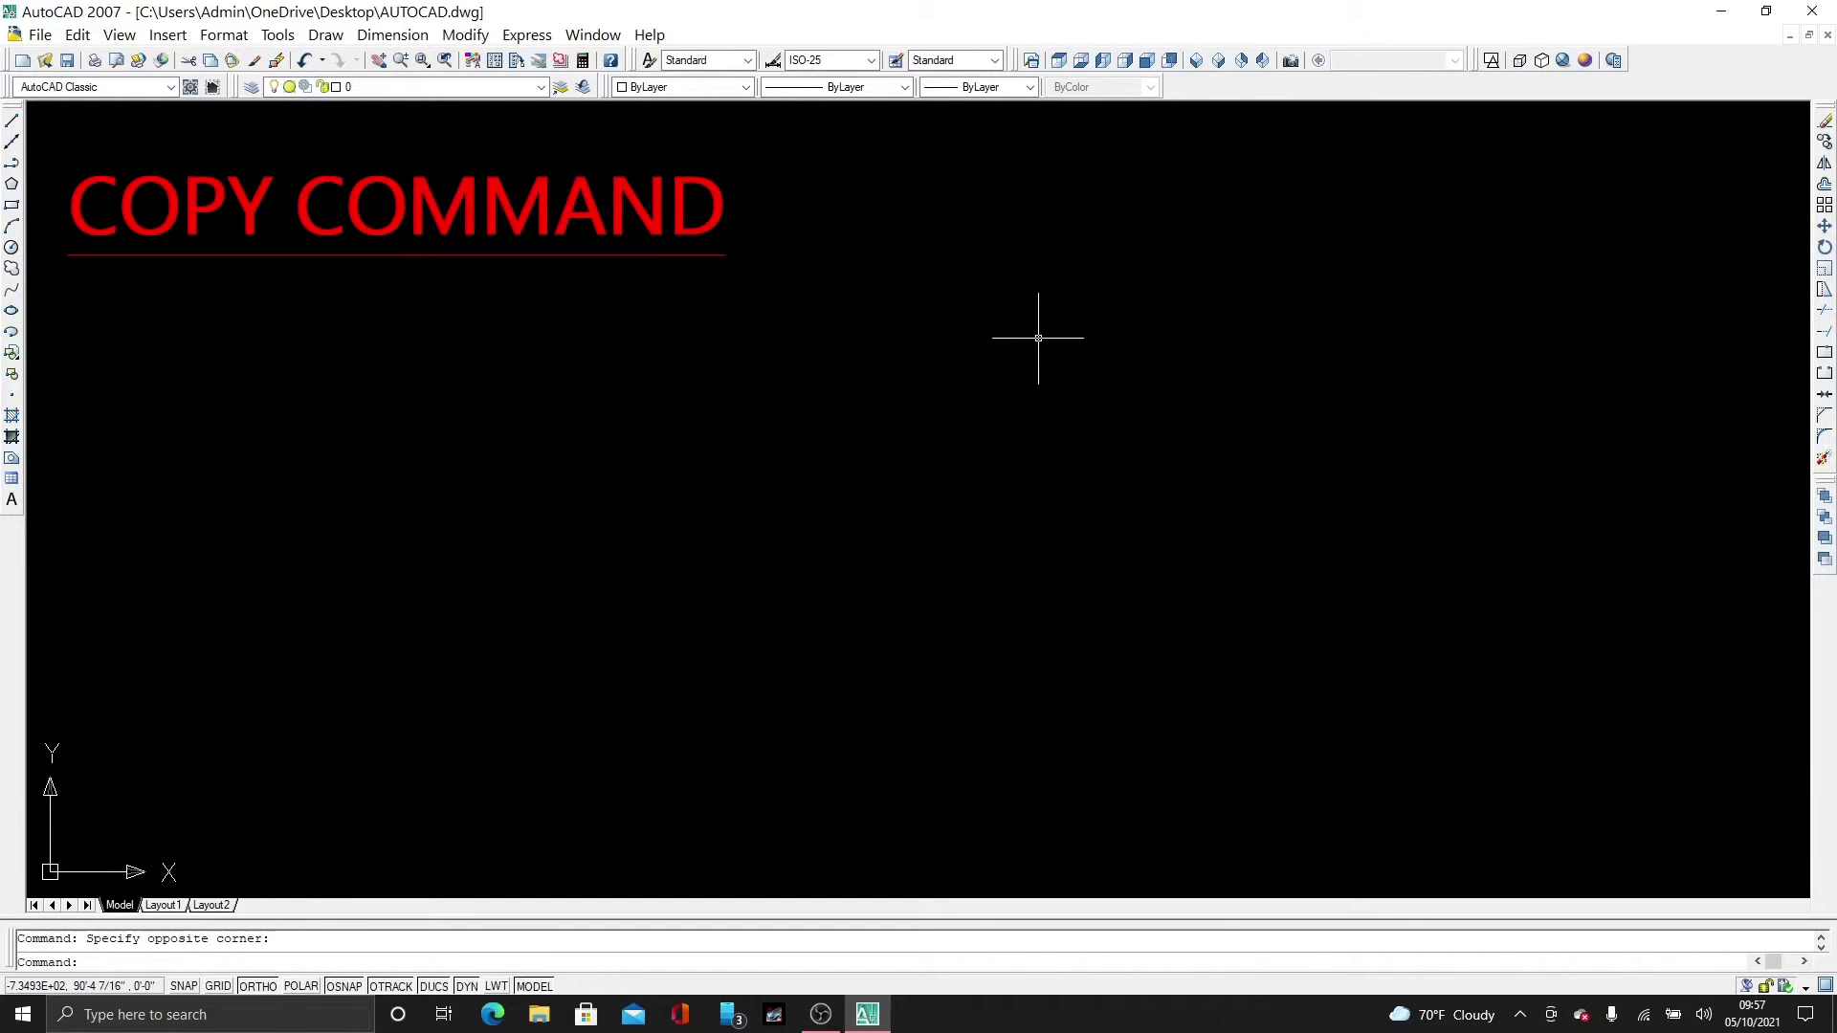
click(326, 38)
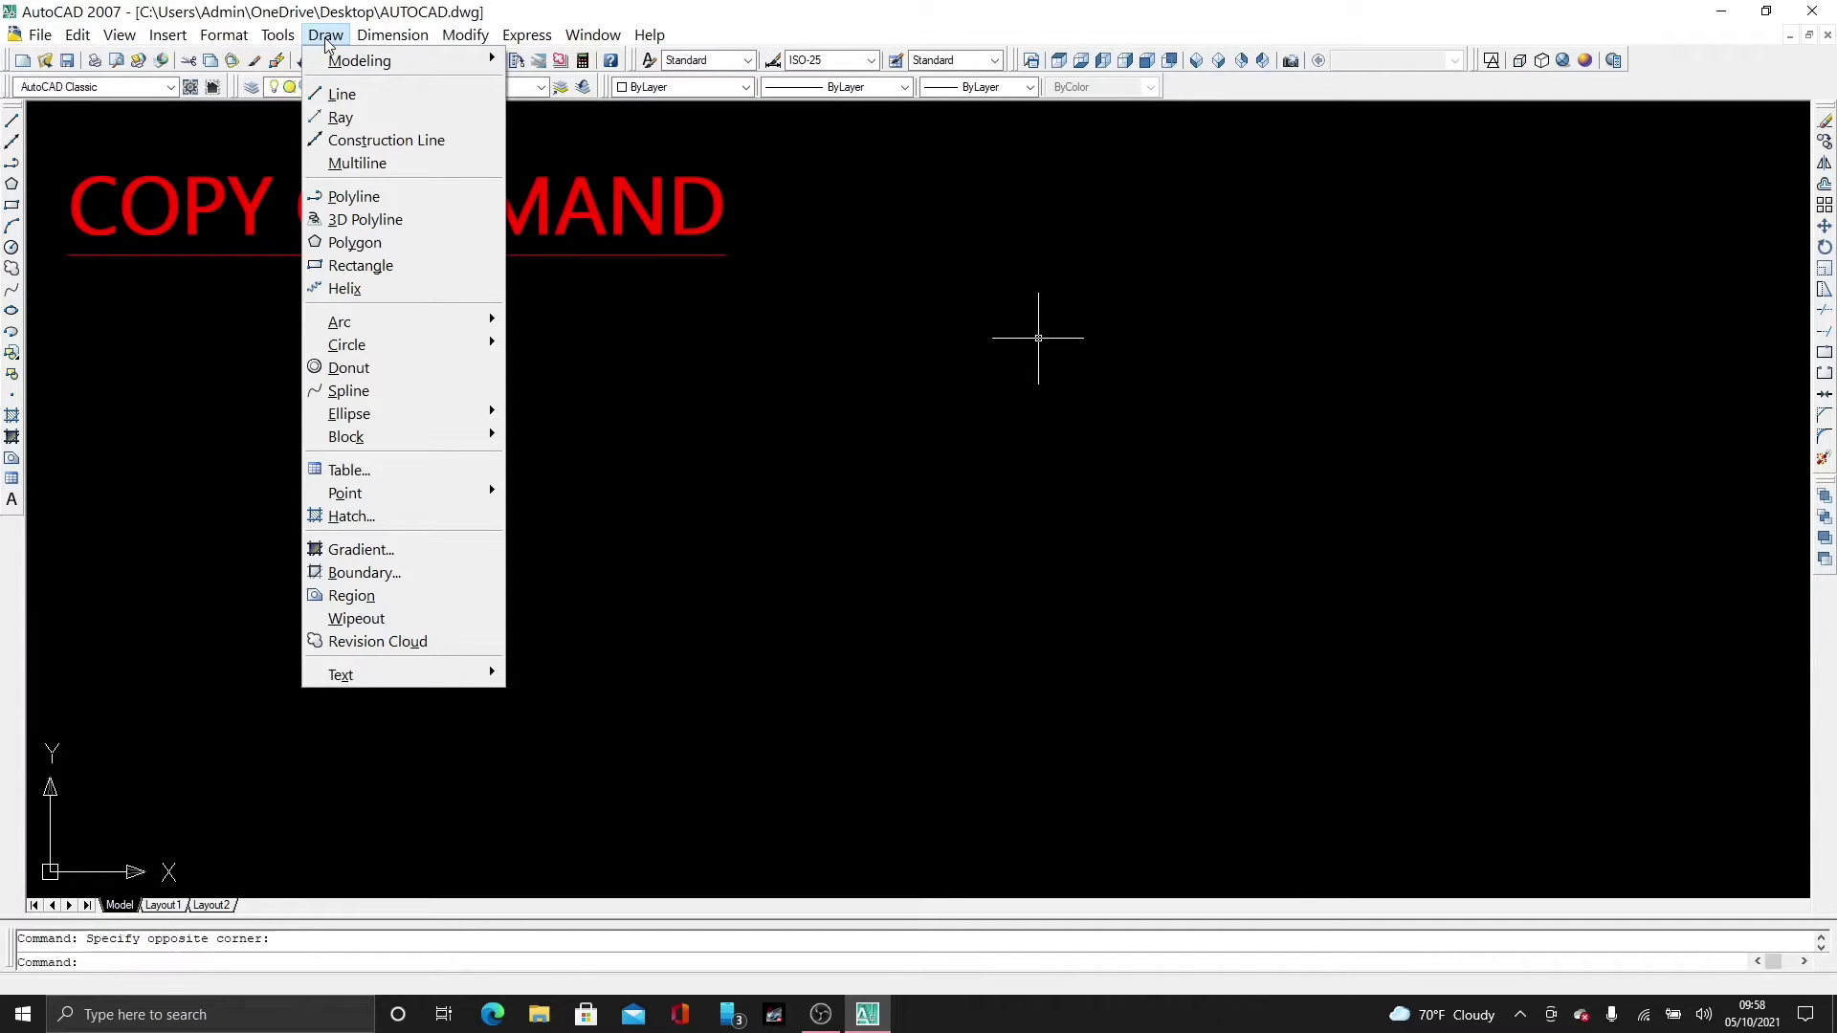
click(407, 36)
click(403, 36)
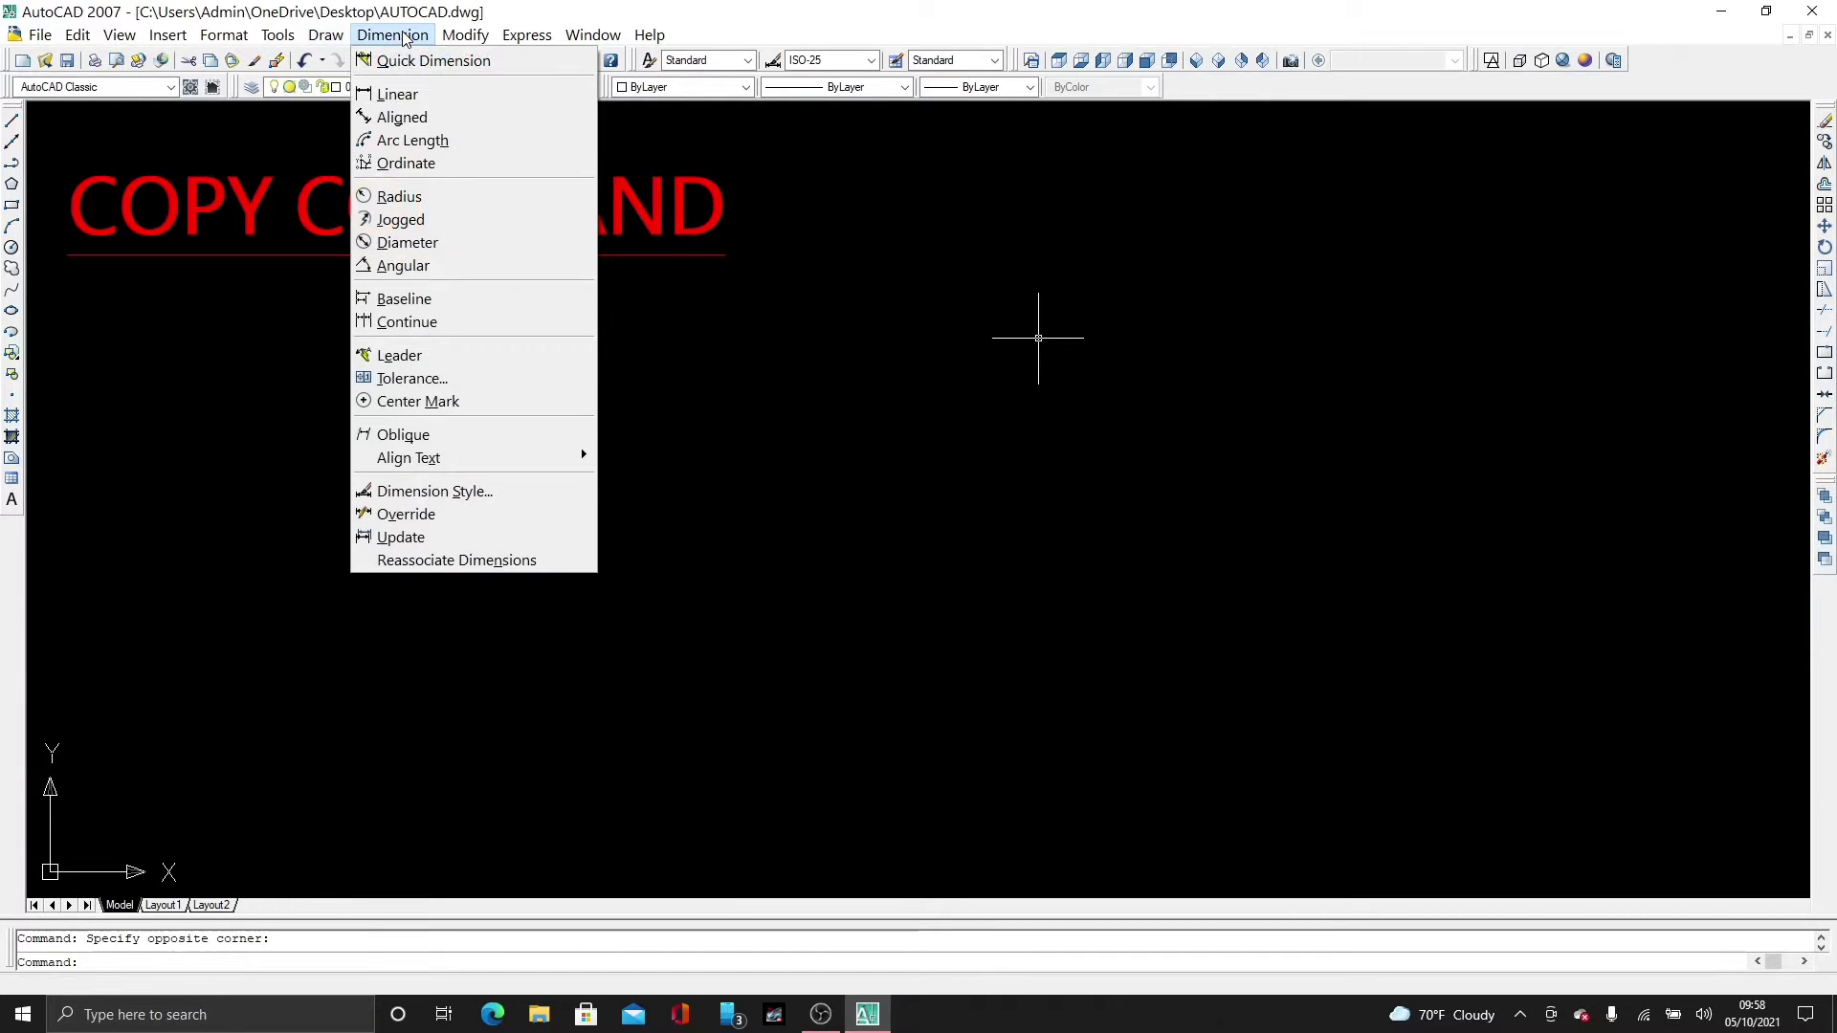
click(403, 36)
click(467, 36)
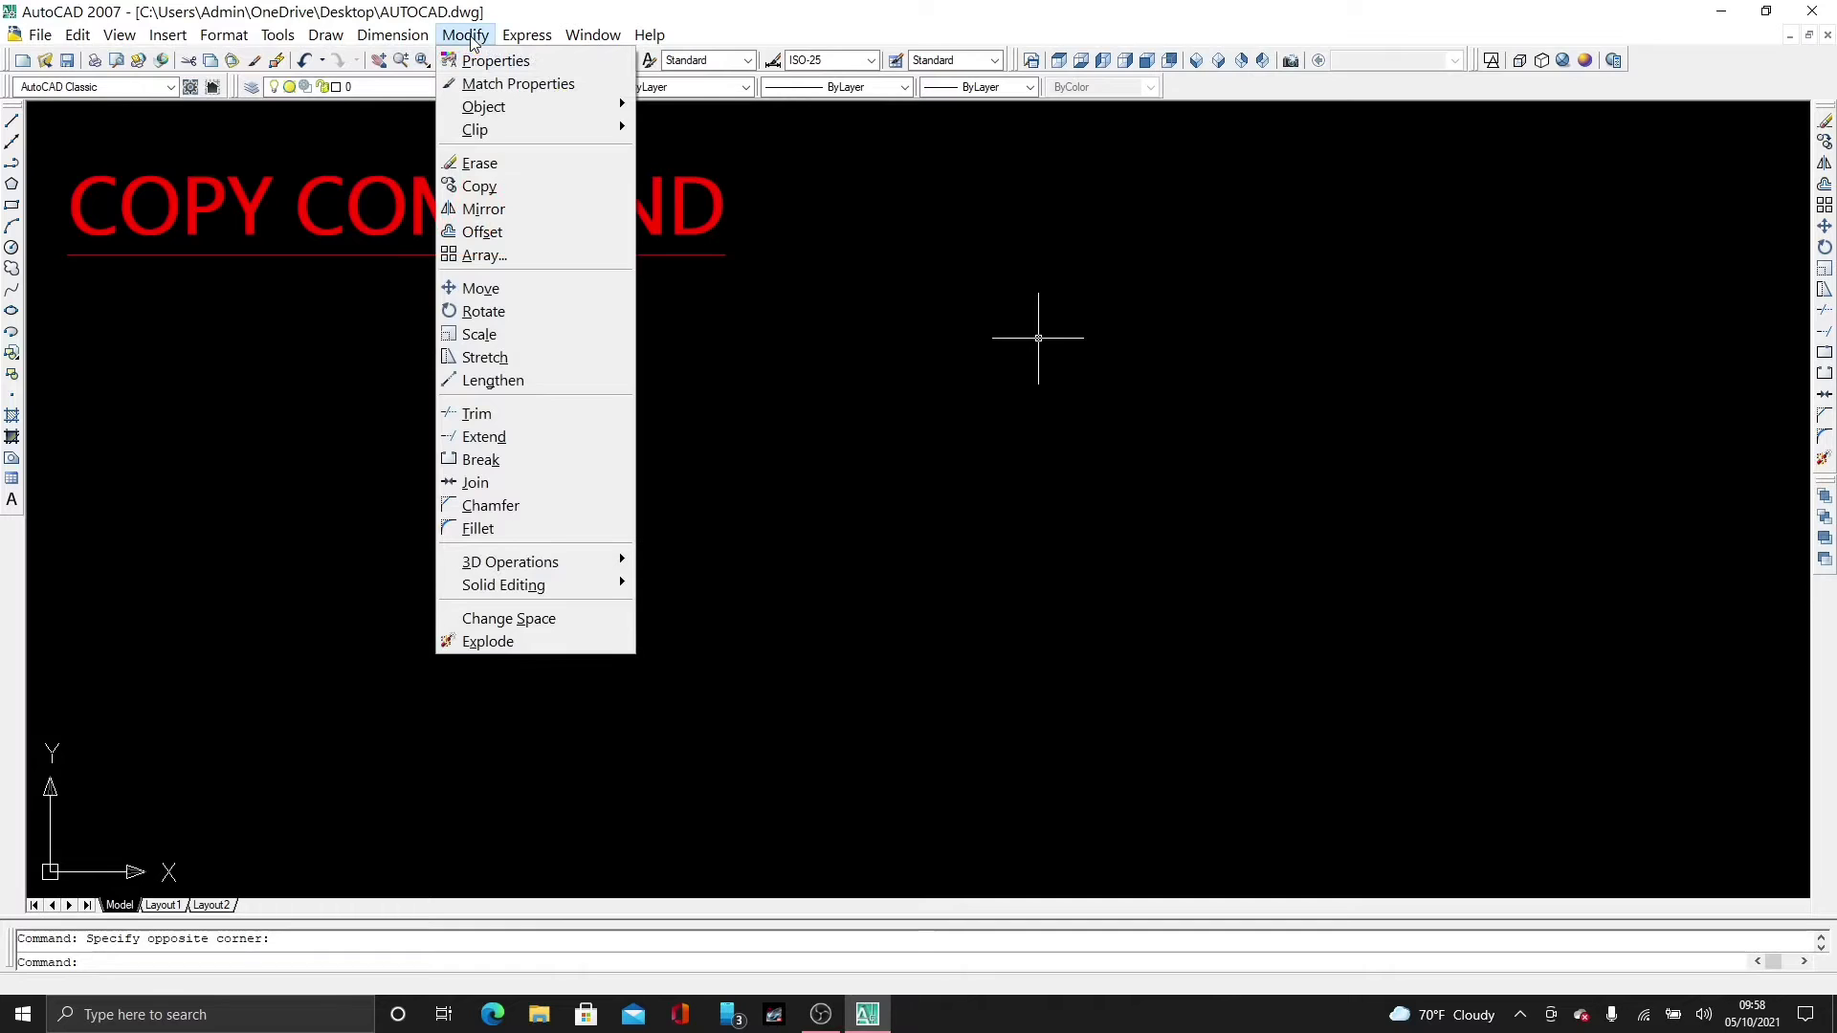
click(40, 34)
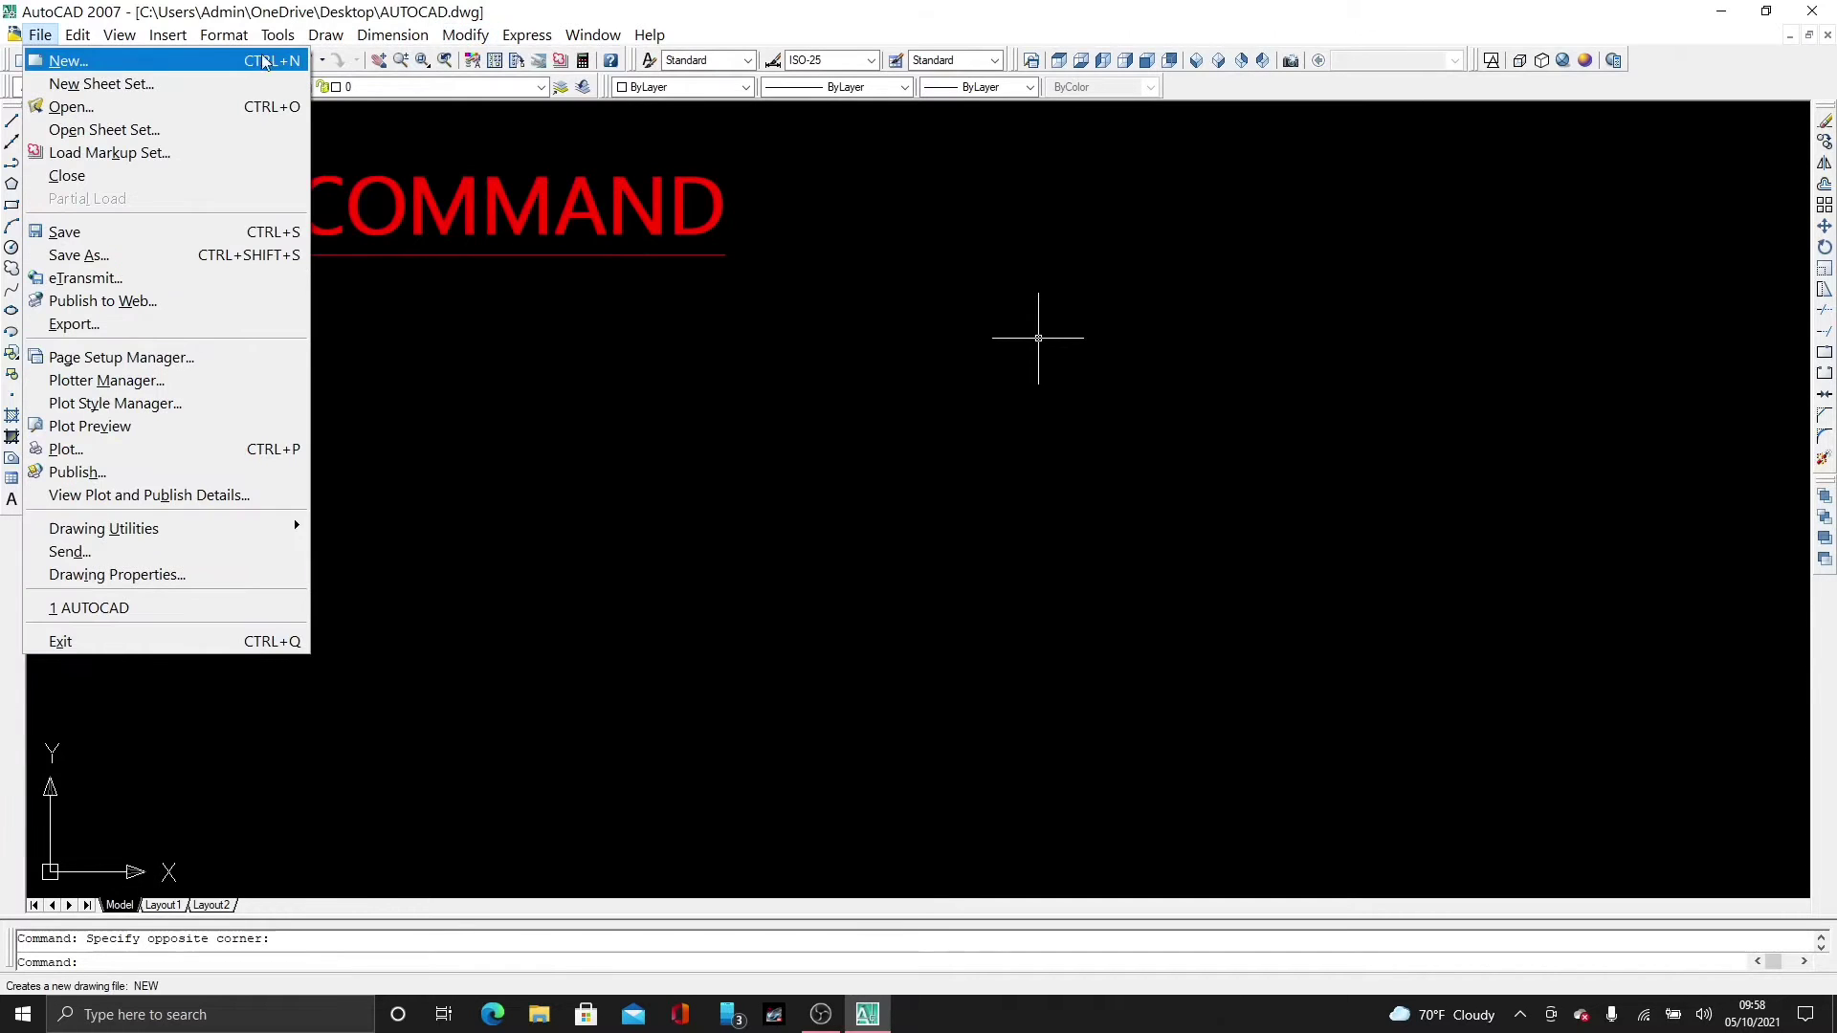
click(327, 36)
mouse_move(392, 36)
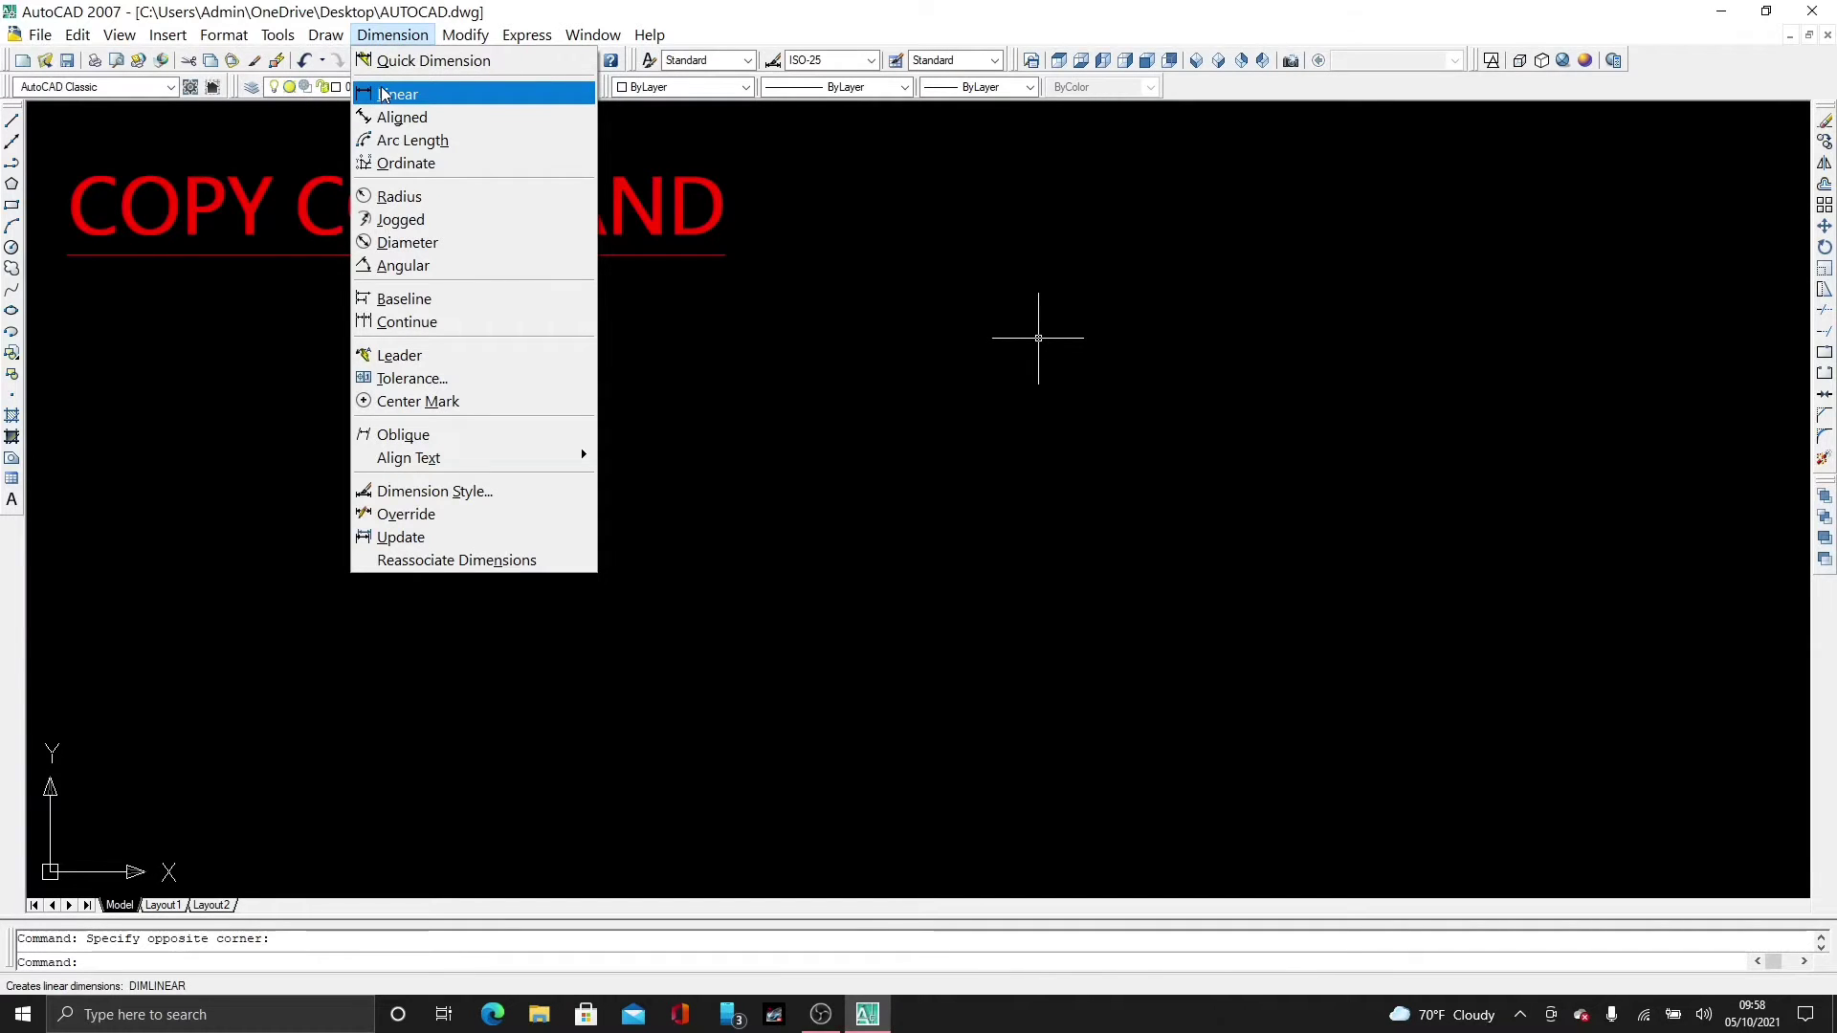
click(464, 33)
click(464, 33)
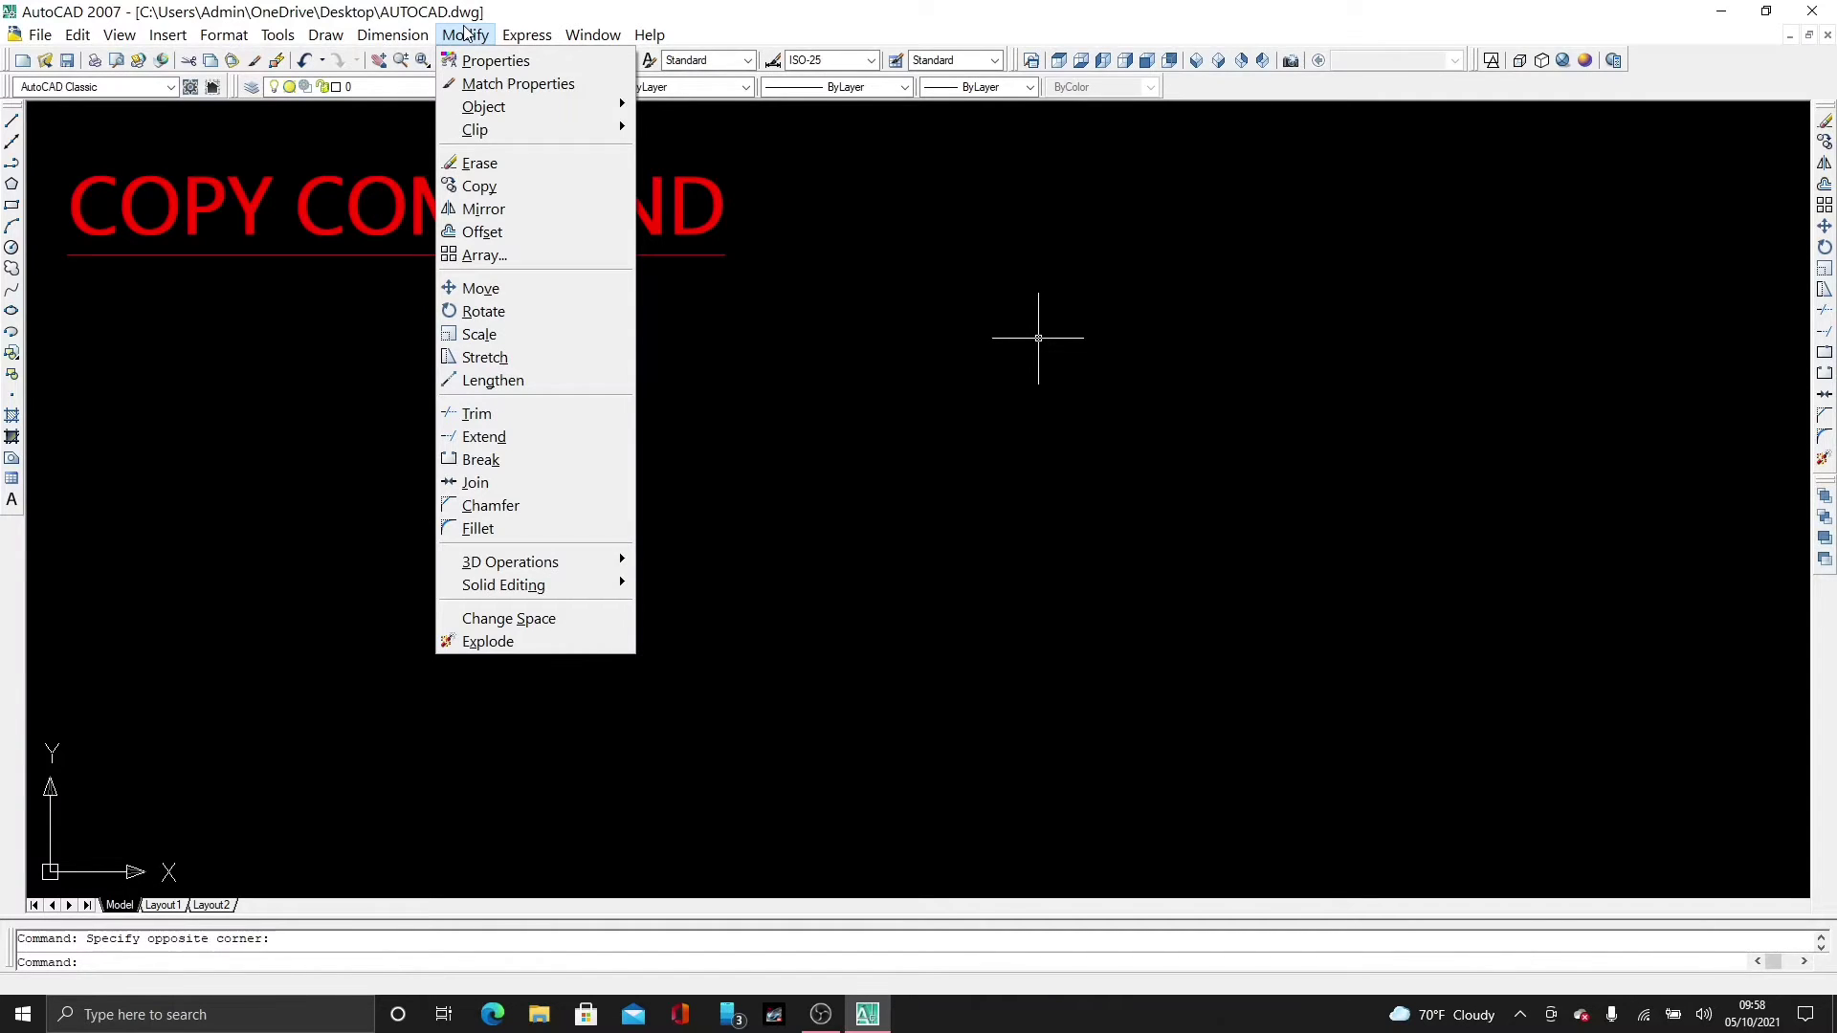
click(916, 430)
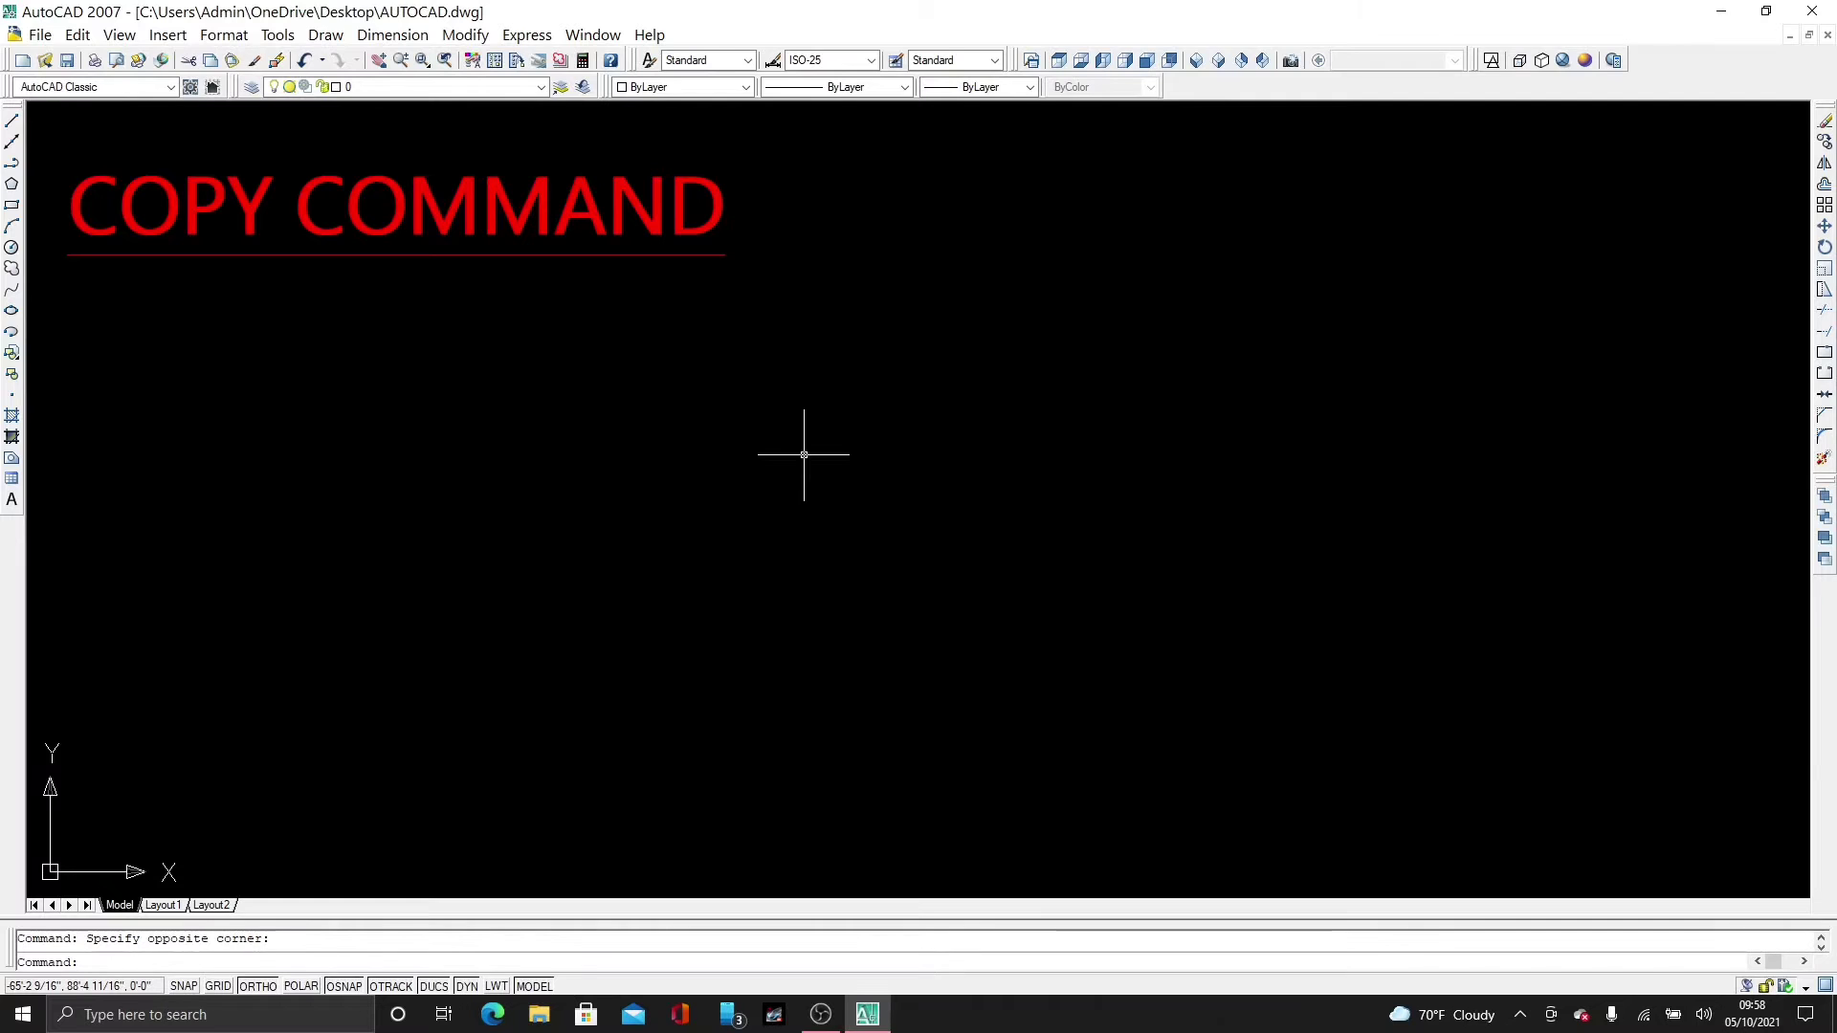
Step: Draw a horizontal line 7' long below the COPY COMMAND heading
text(L)
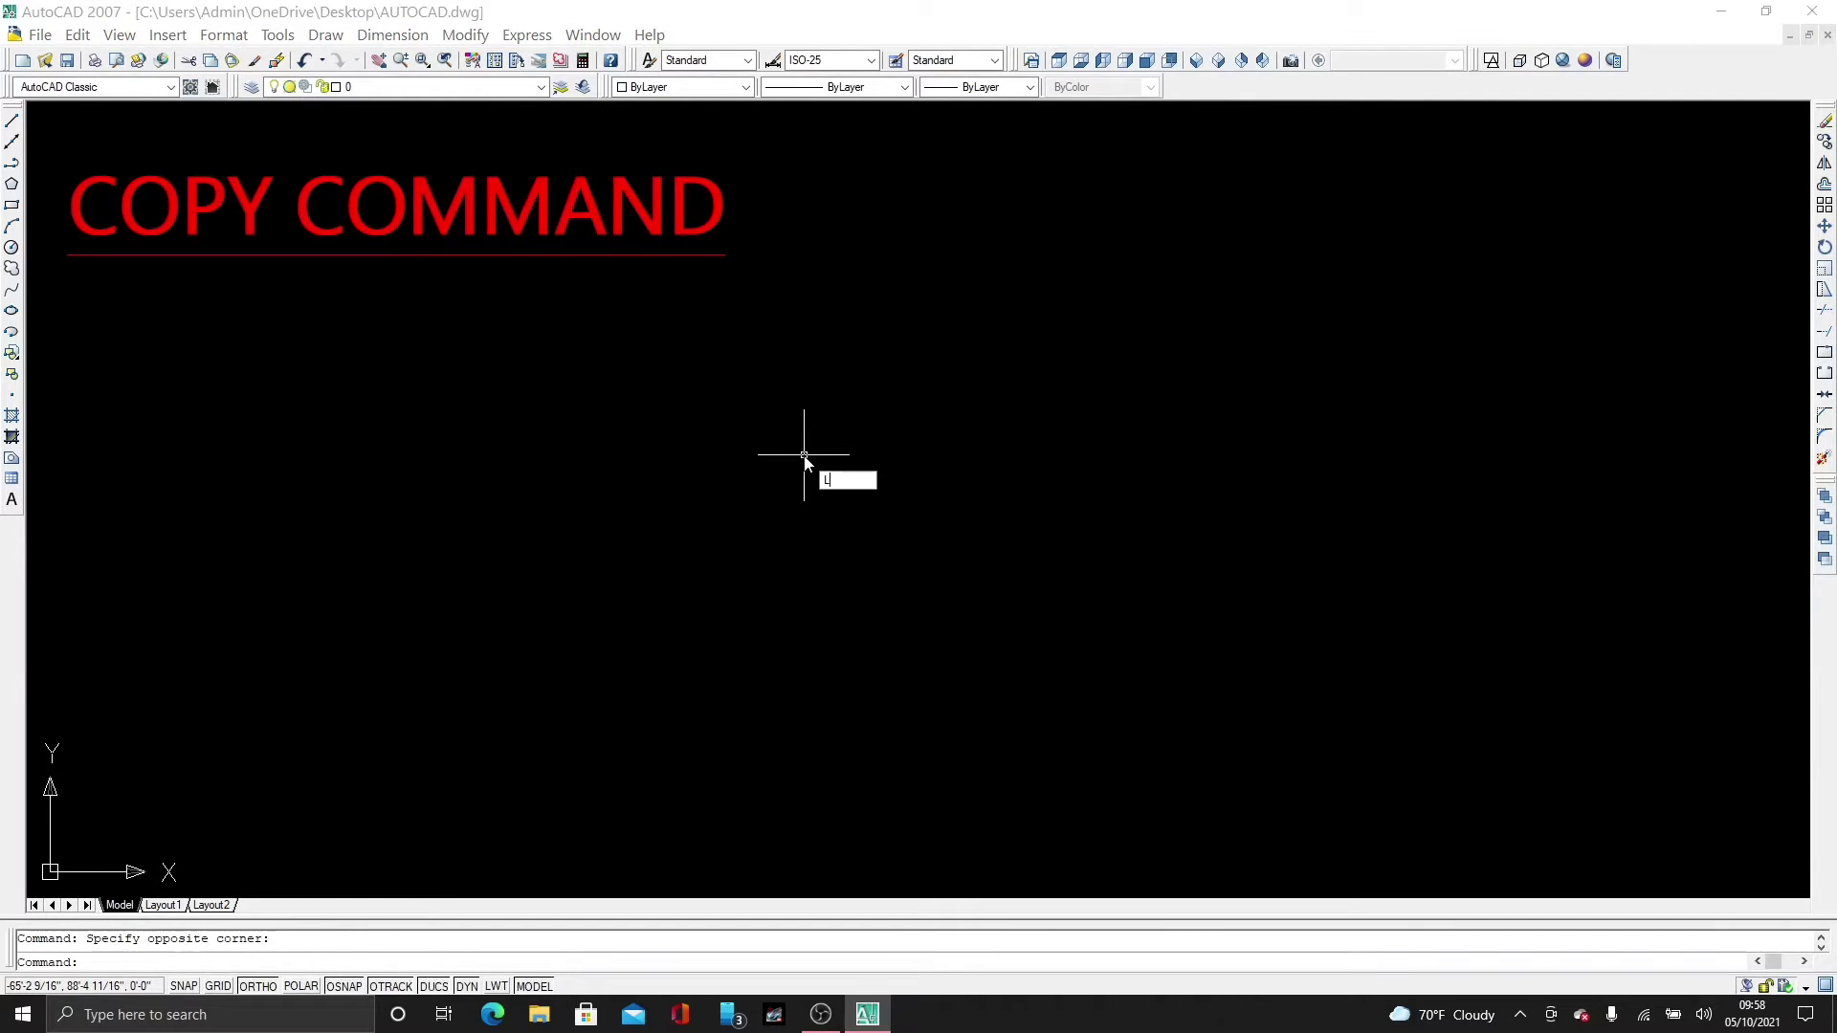
key(Return)
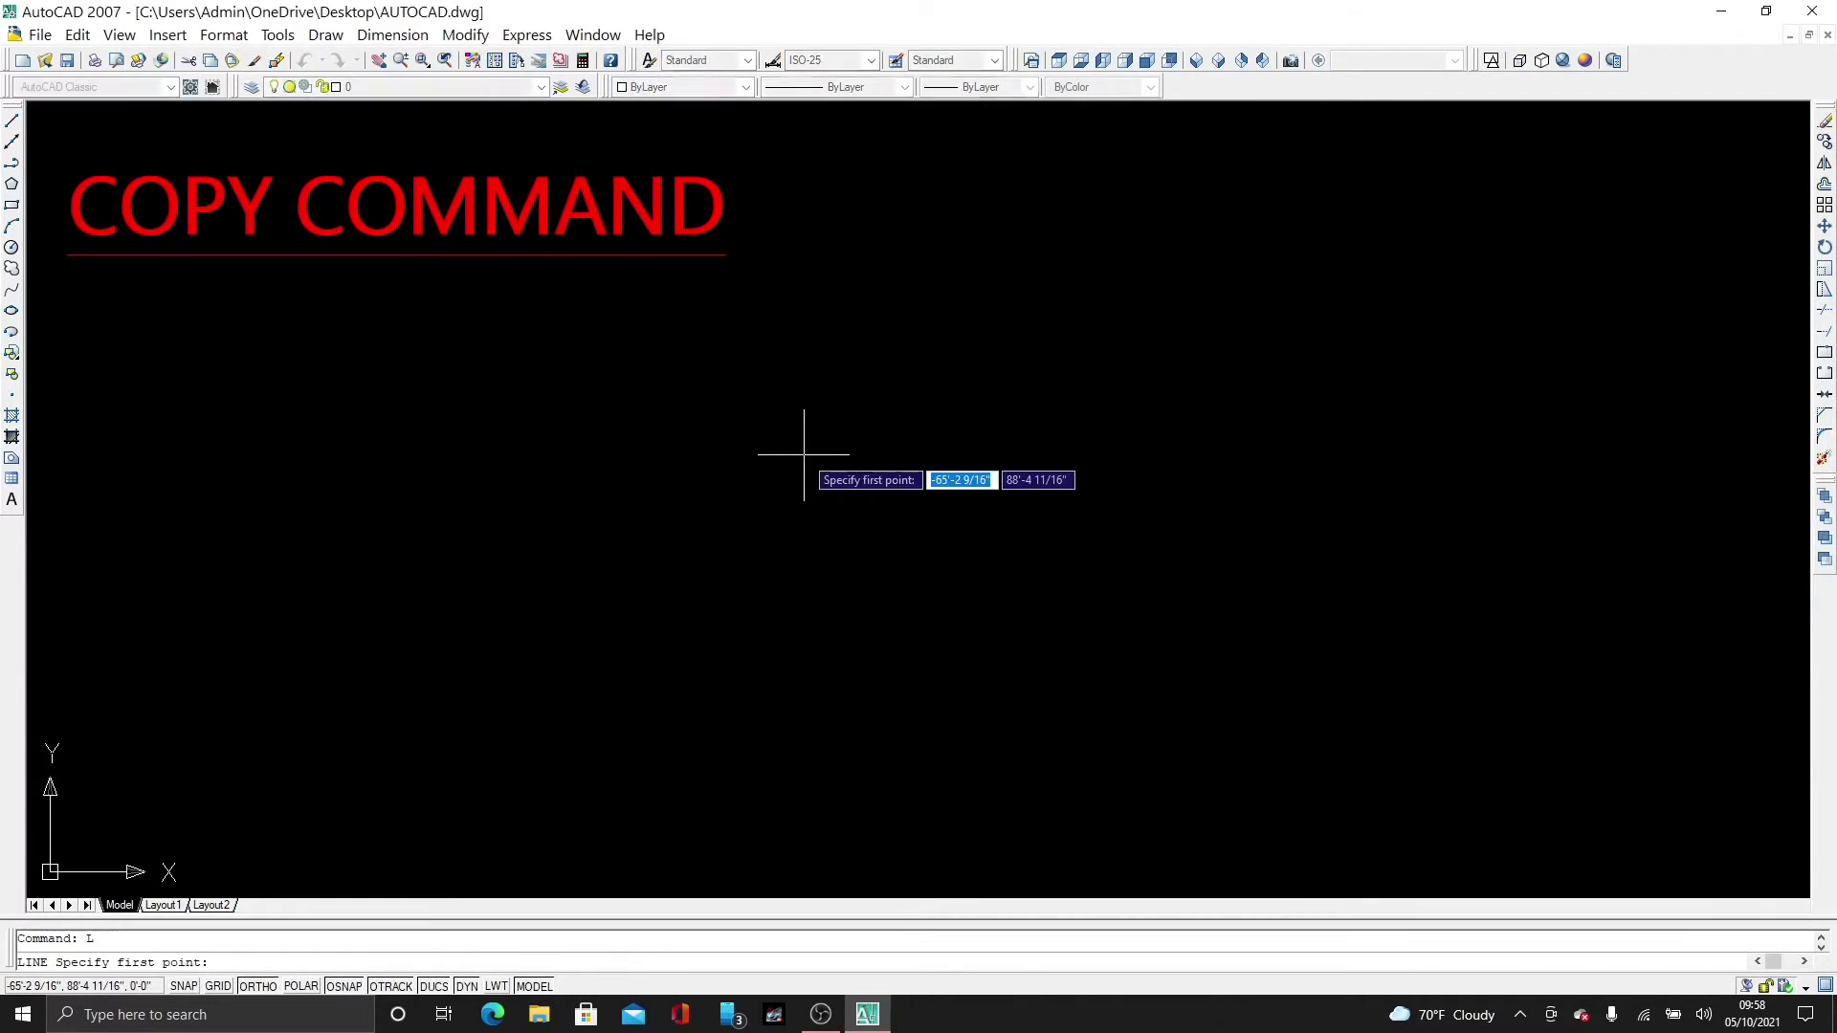
click(394, 297)
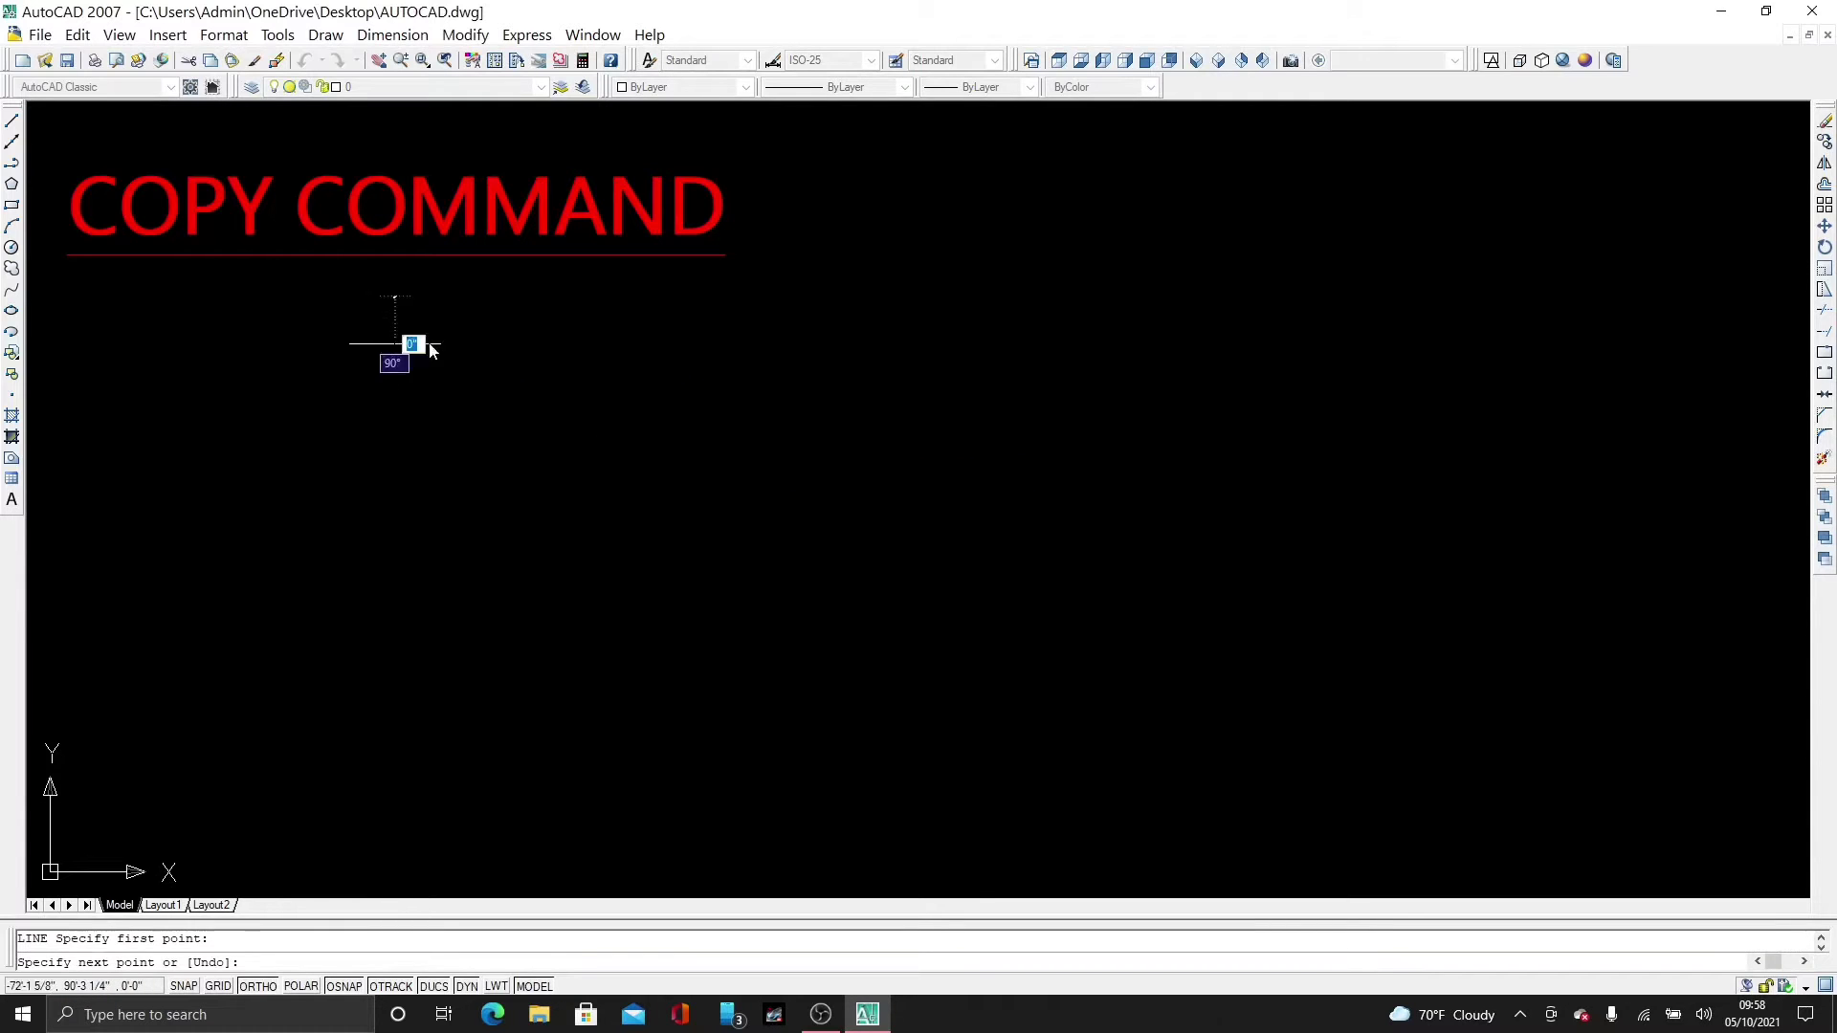
scroll(693, 332, up, 2)
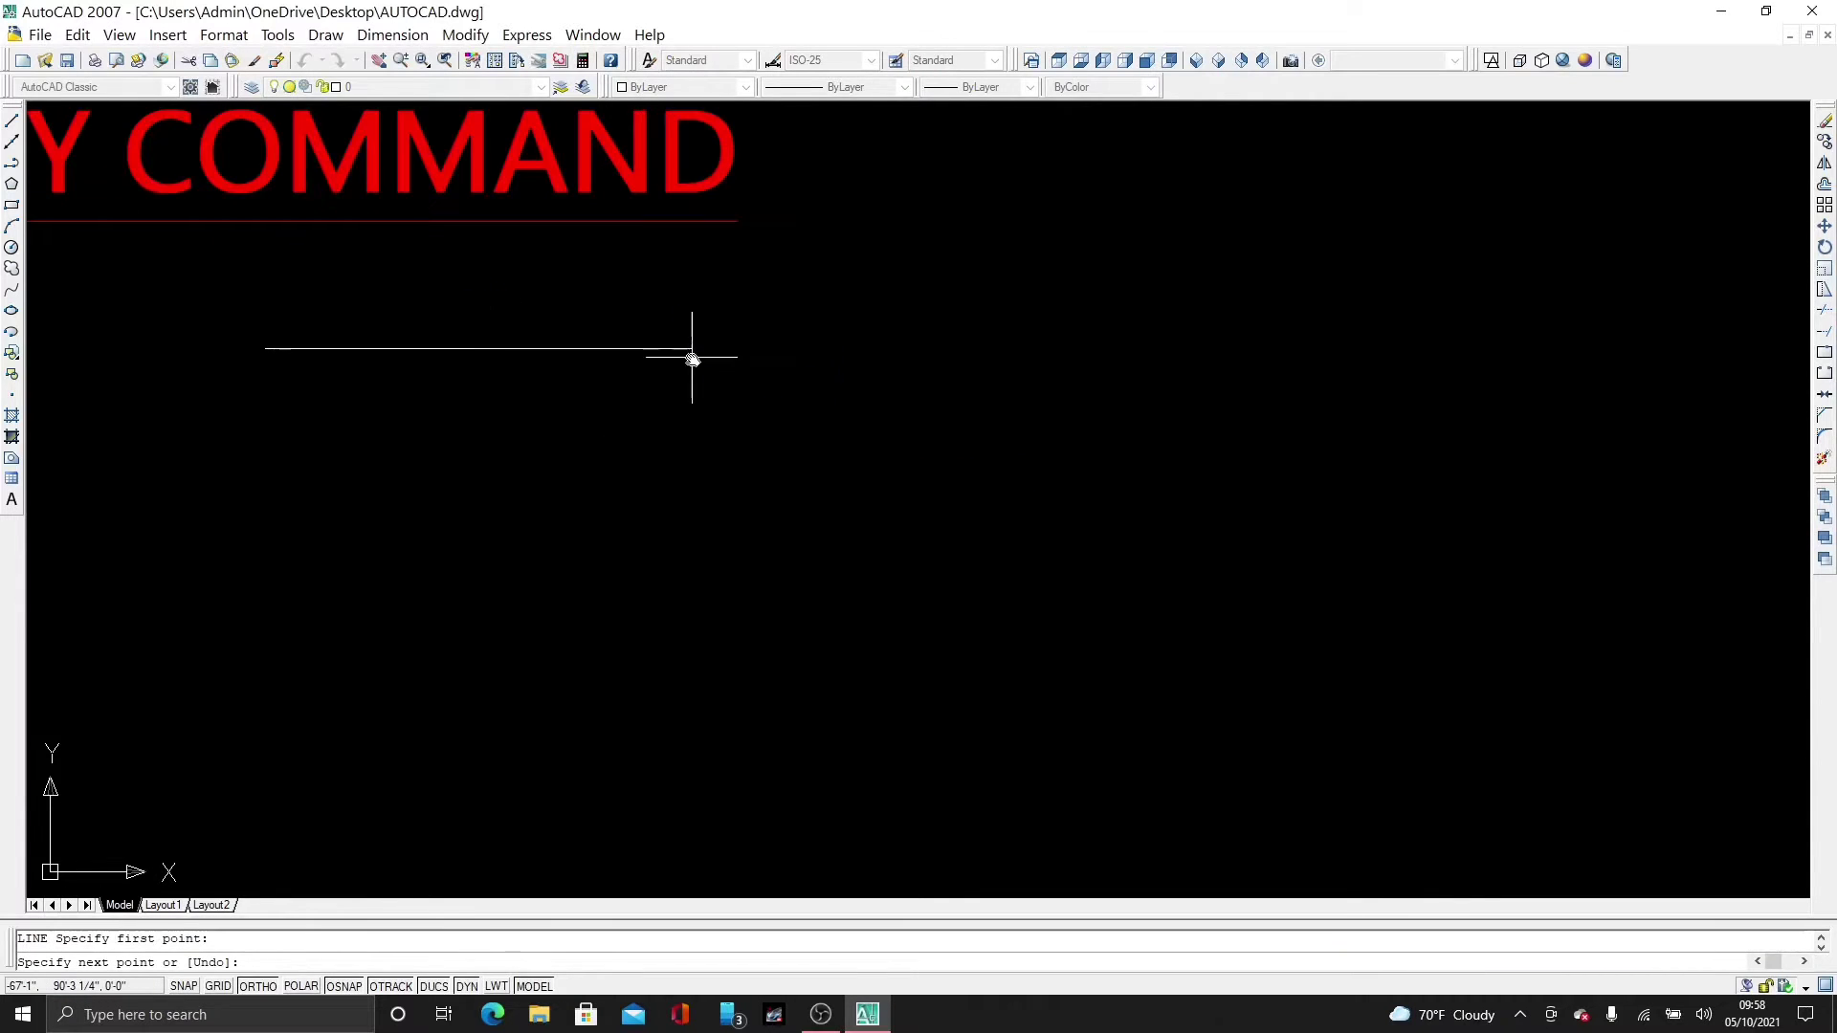
middle_drag(694, 357, 995, 433)
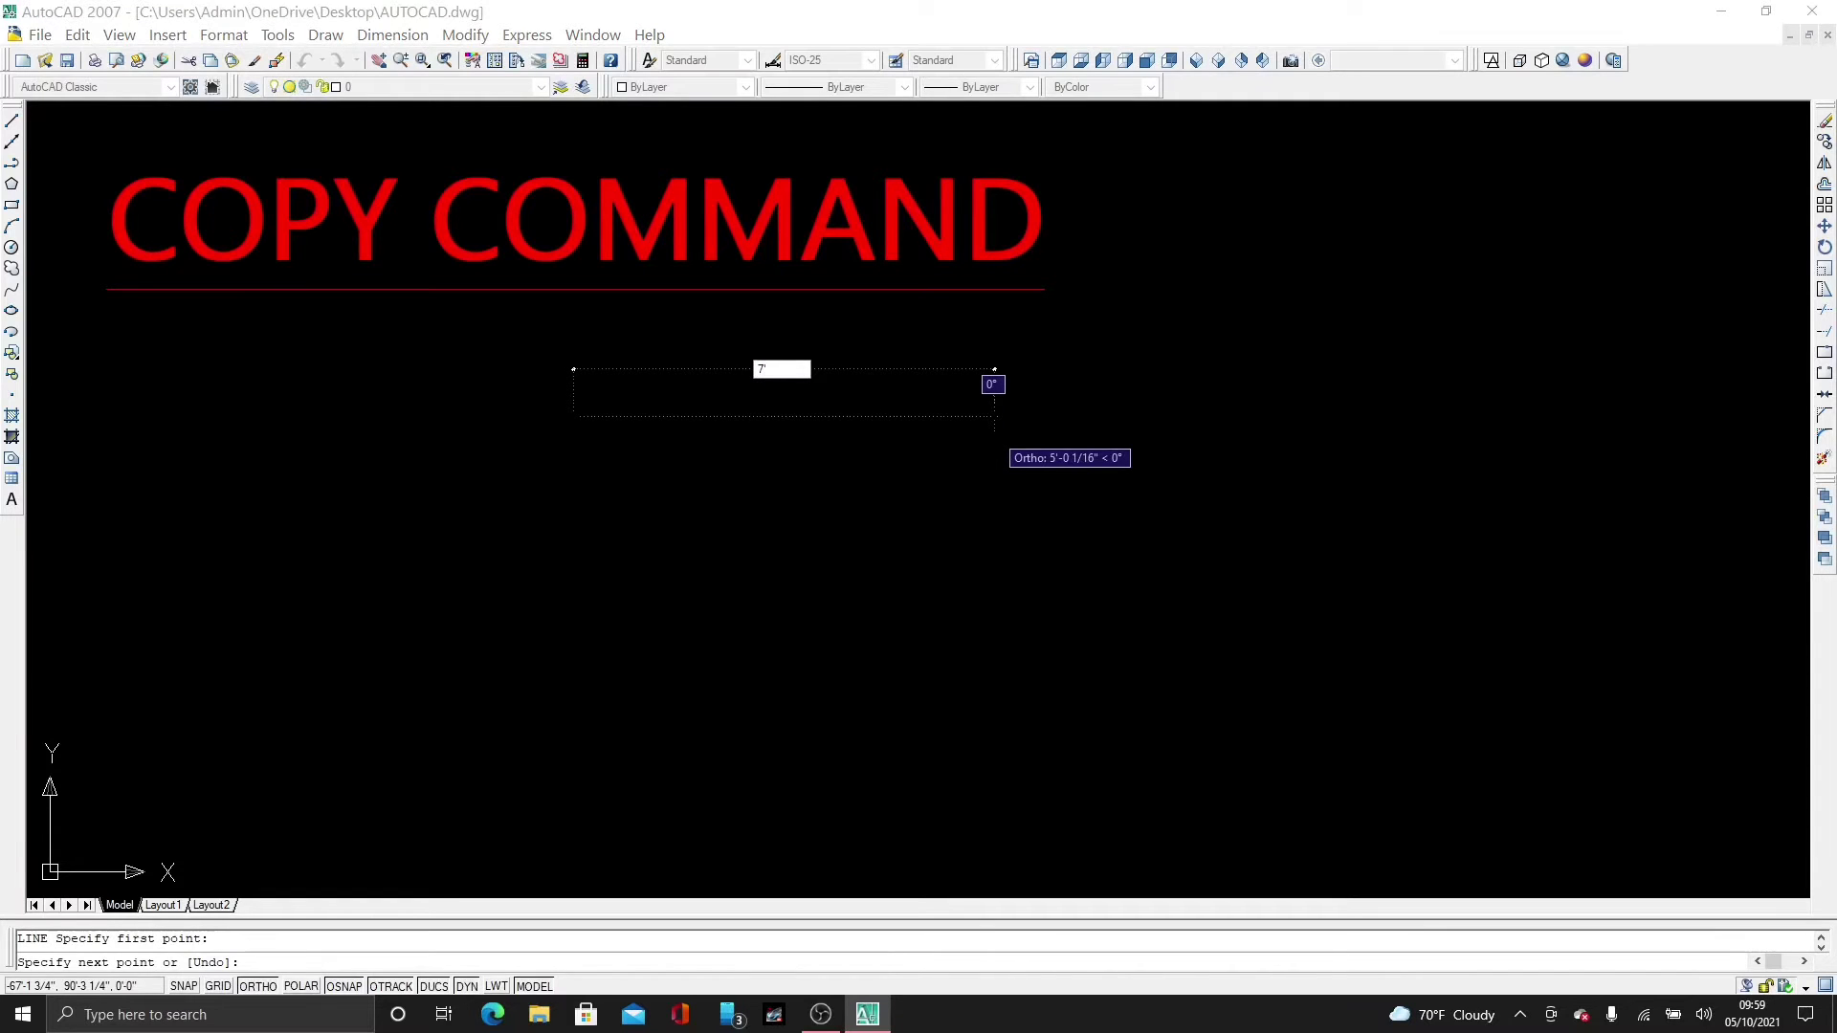
key(Return)
key(Return)
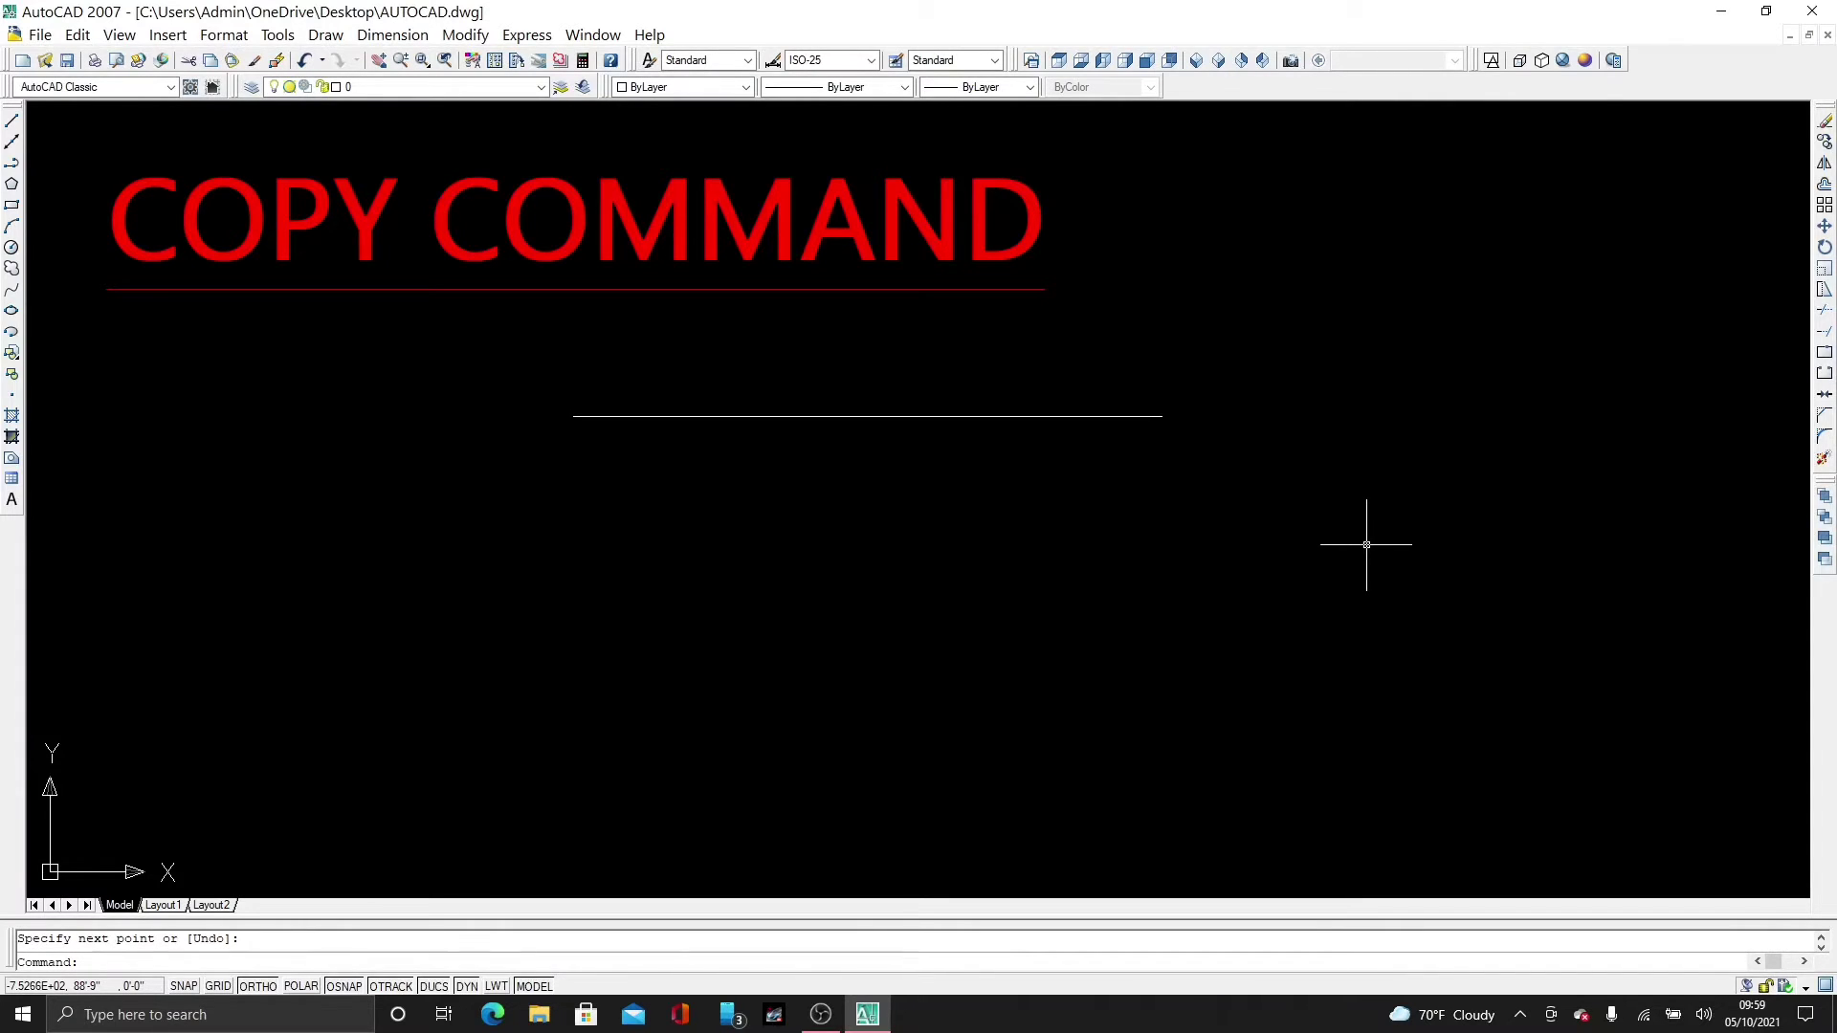
Step: Draw a second horizontal line 7' long a short distance below the first one
text(L)
key(Return)
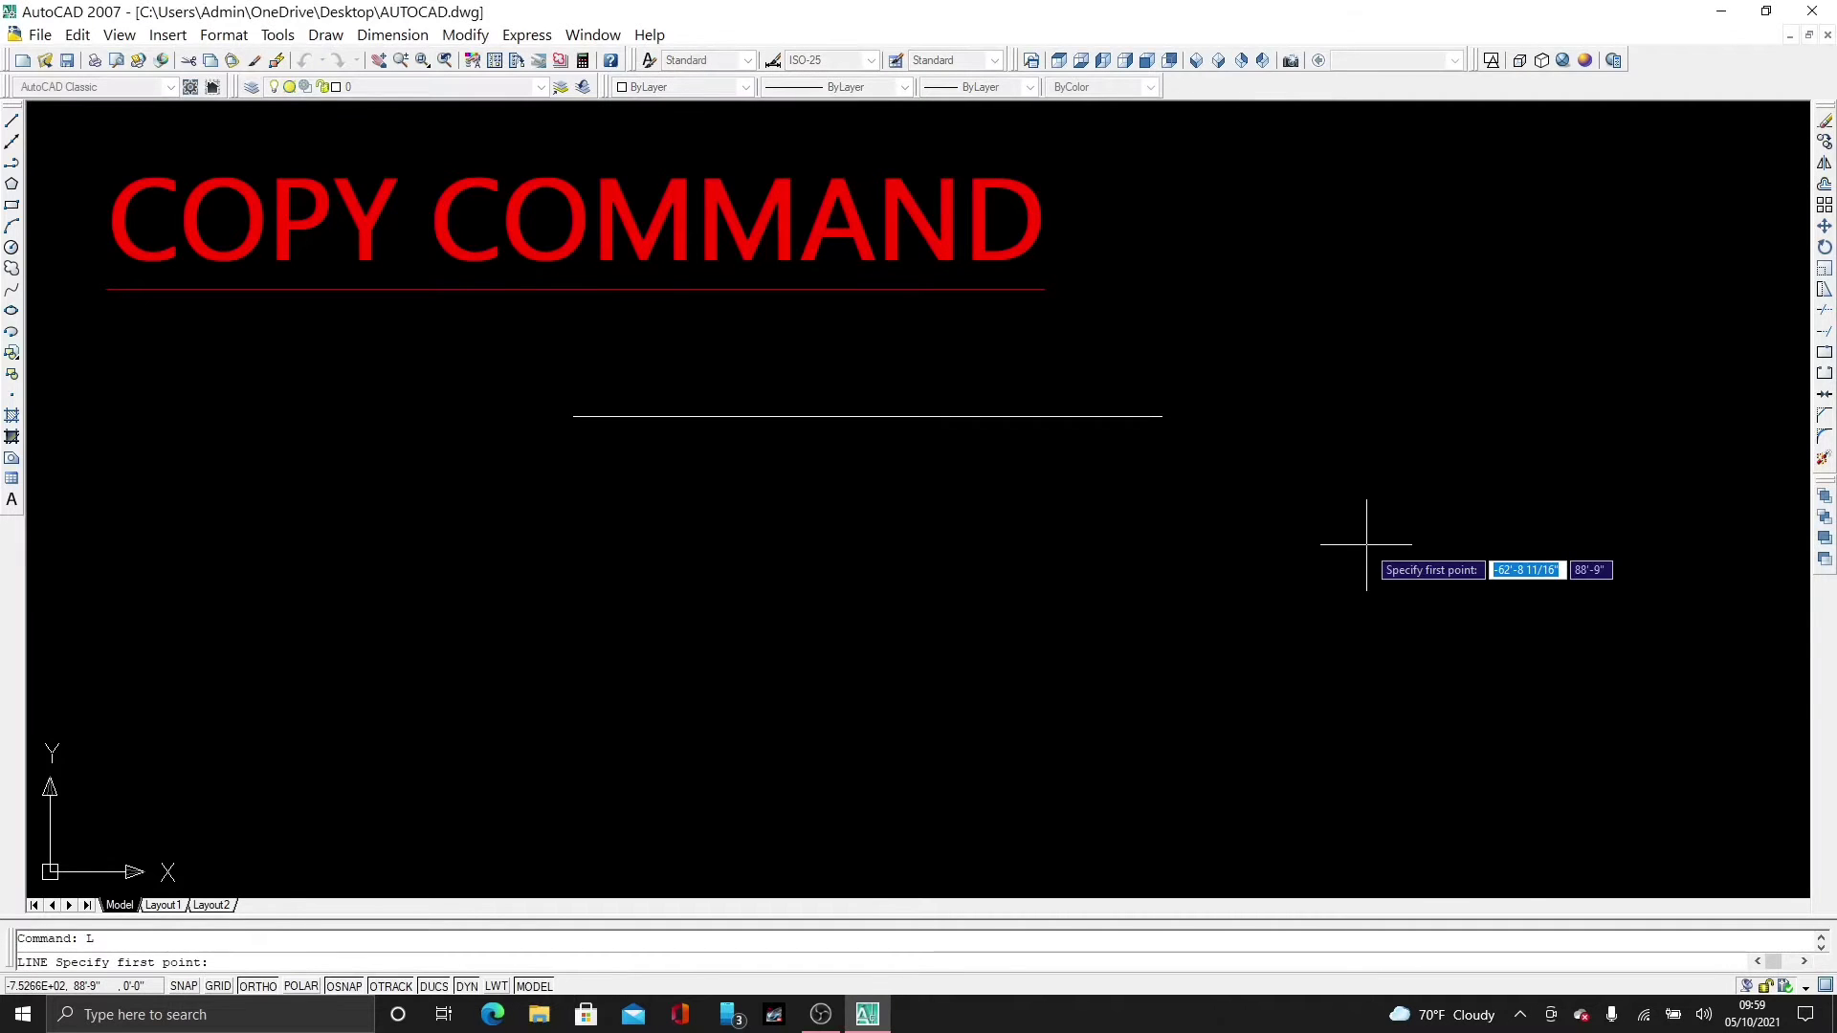
click(557, 502)
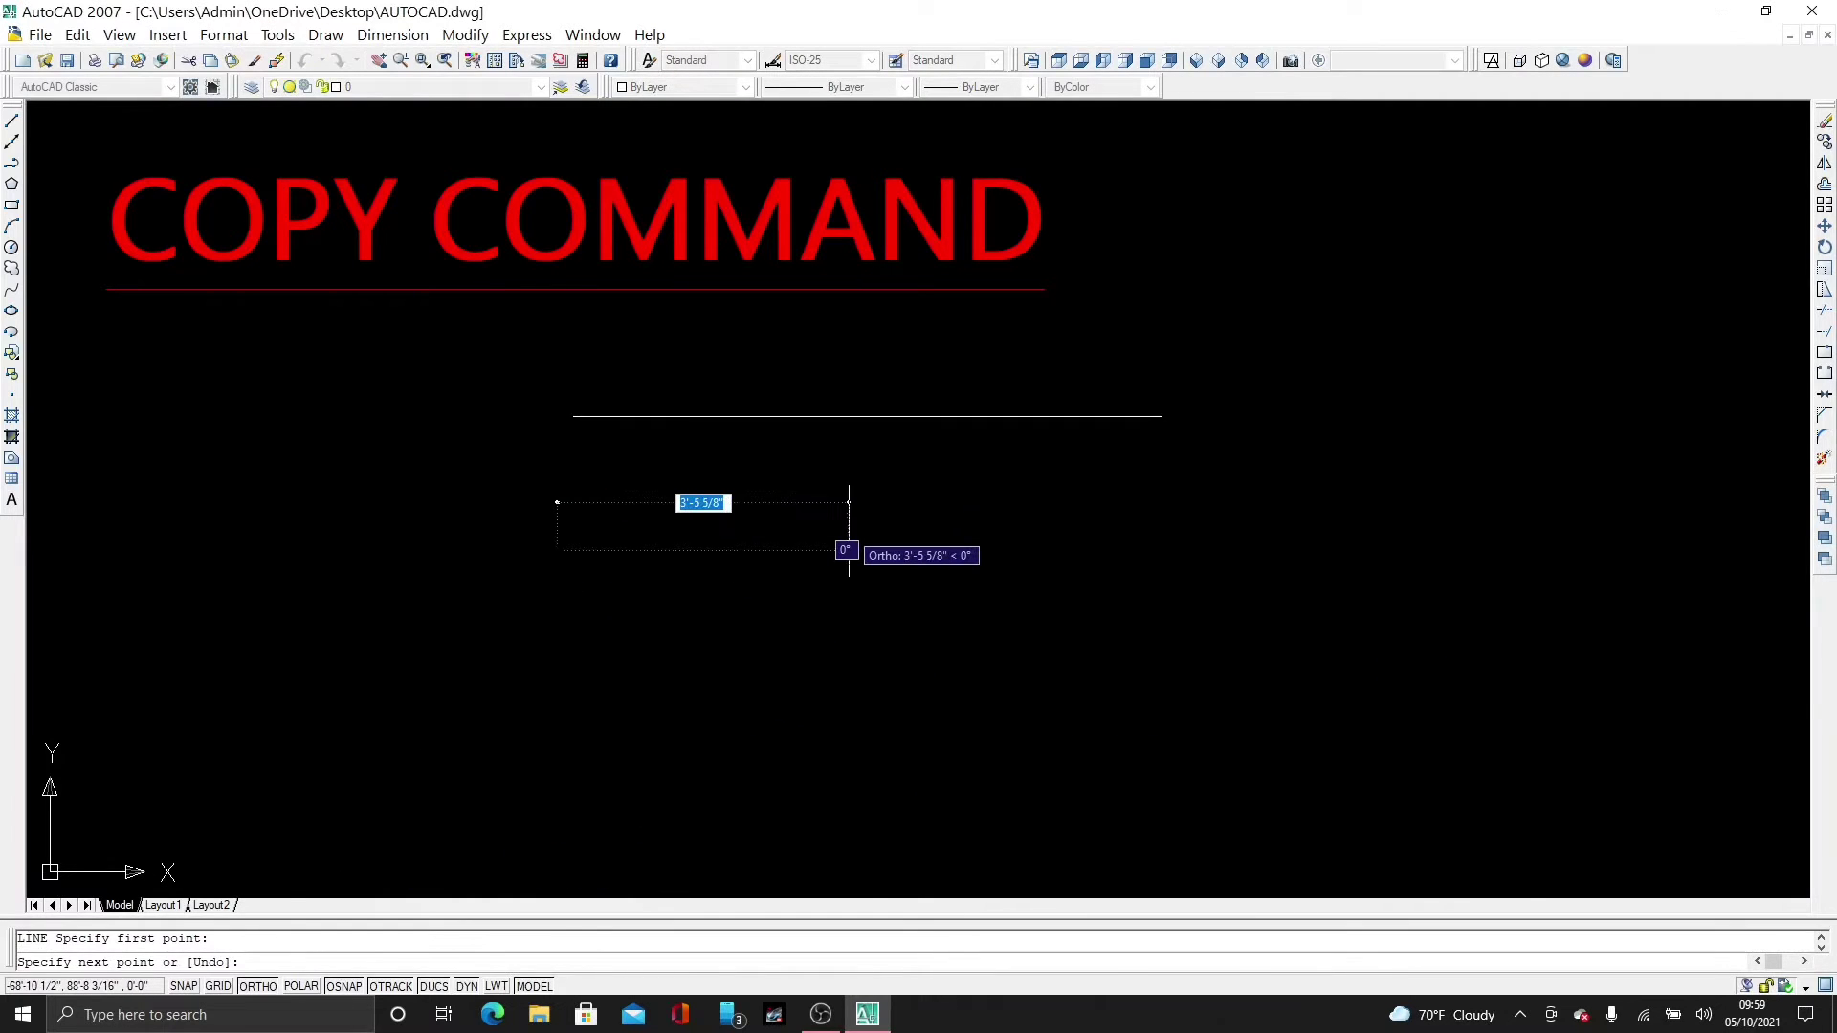
text(84)
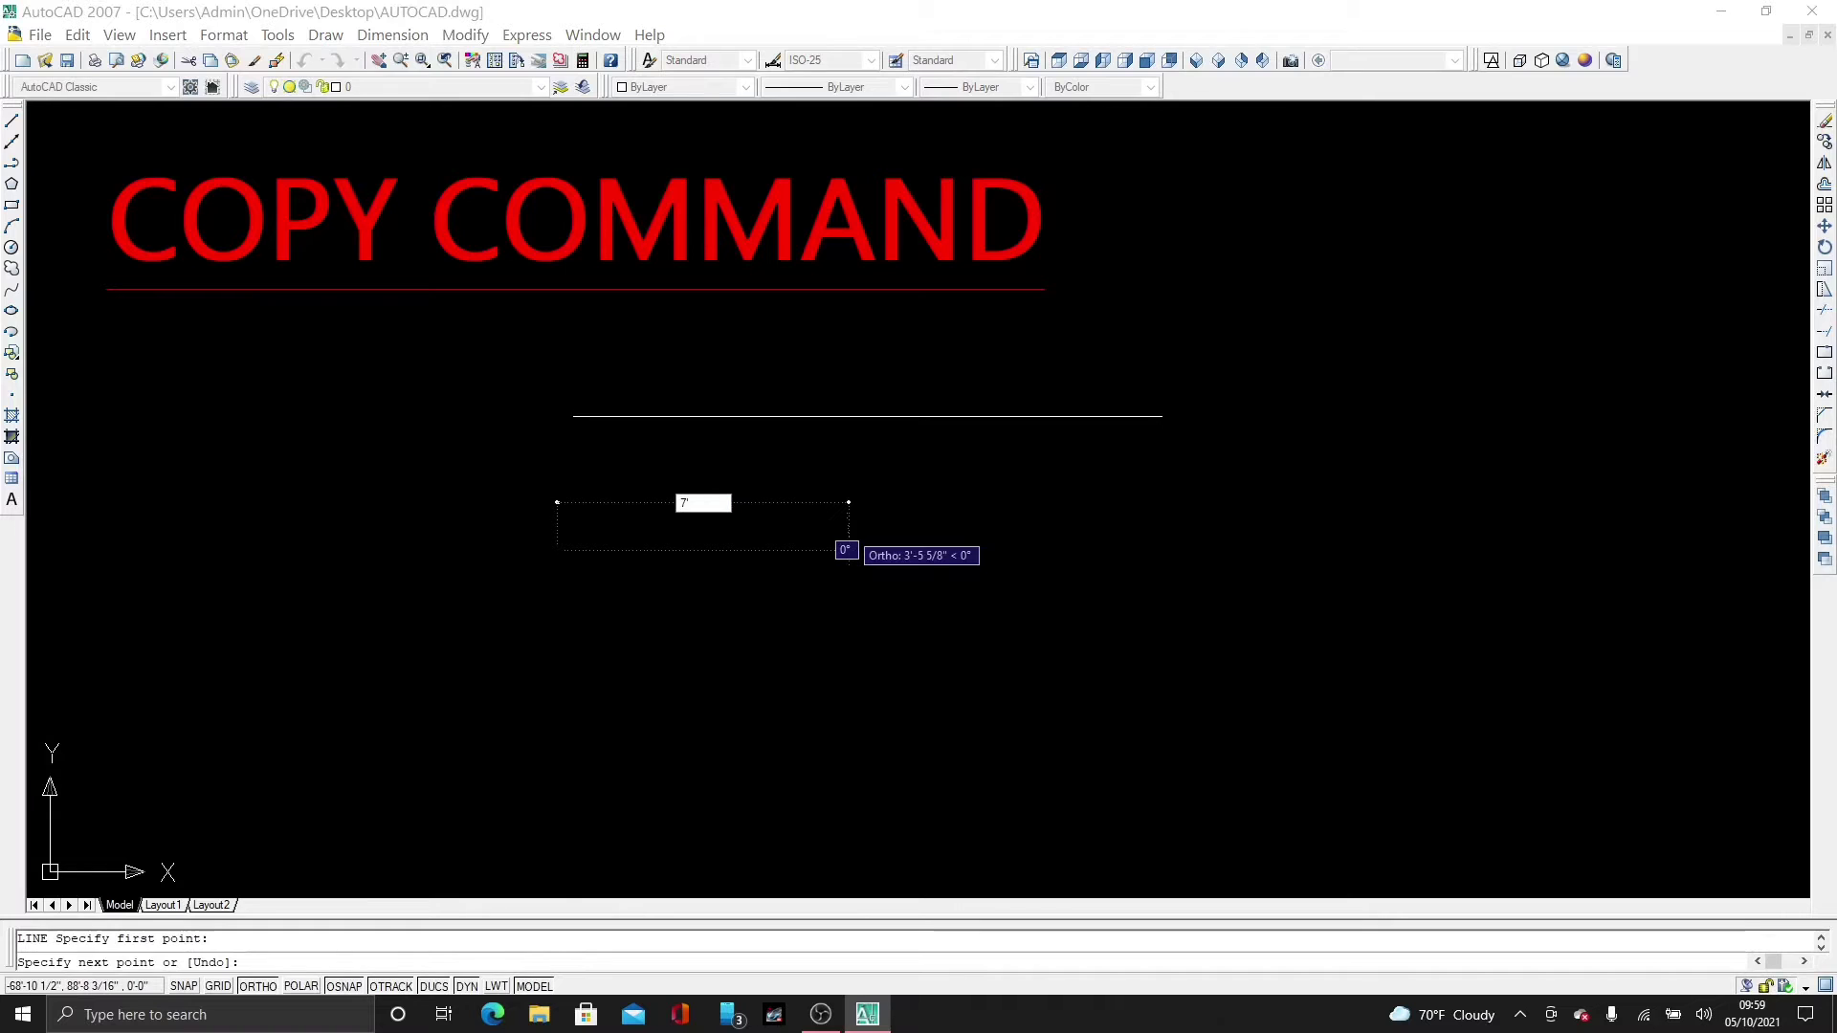
key(Return)
key(Return)
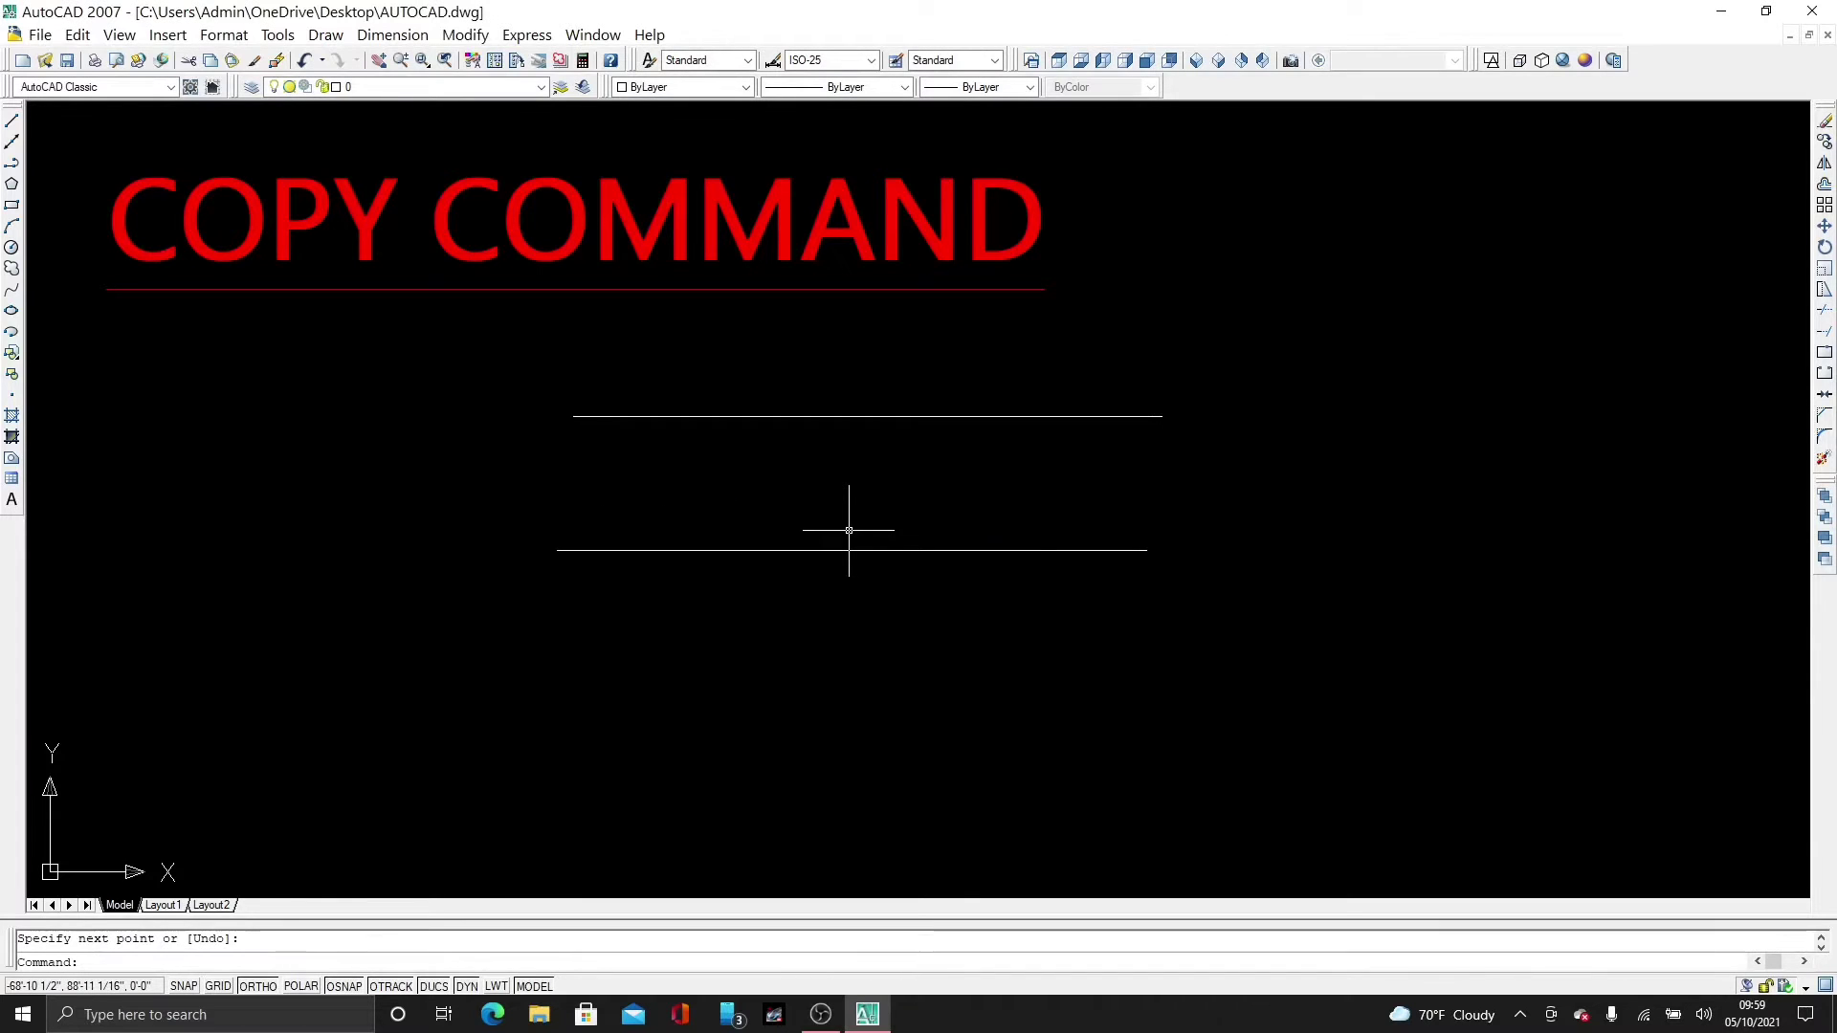
Step: Draw a vertical line 7' long to the right of the two horizontal lines
key(Return)
click(1341, 270)
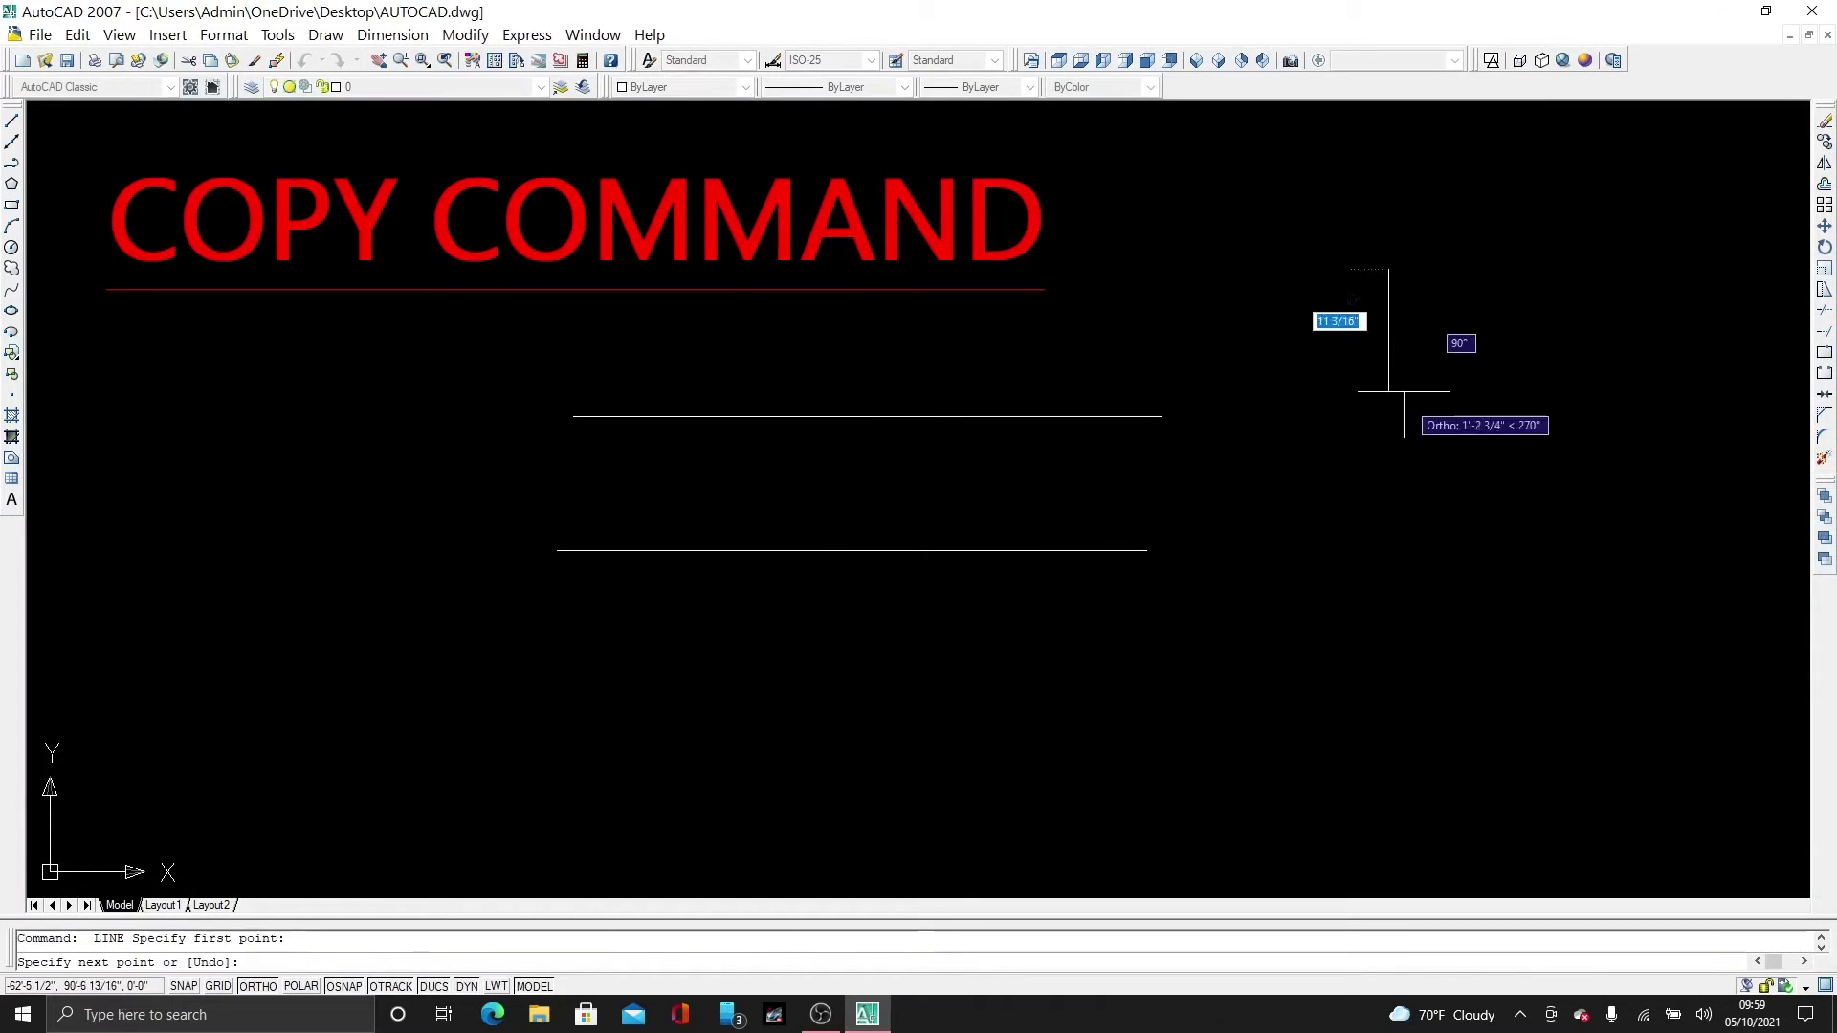
text(7)
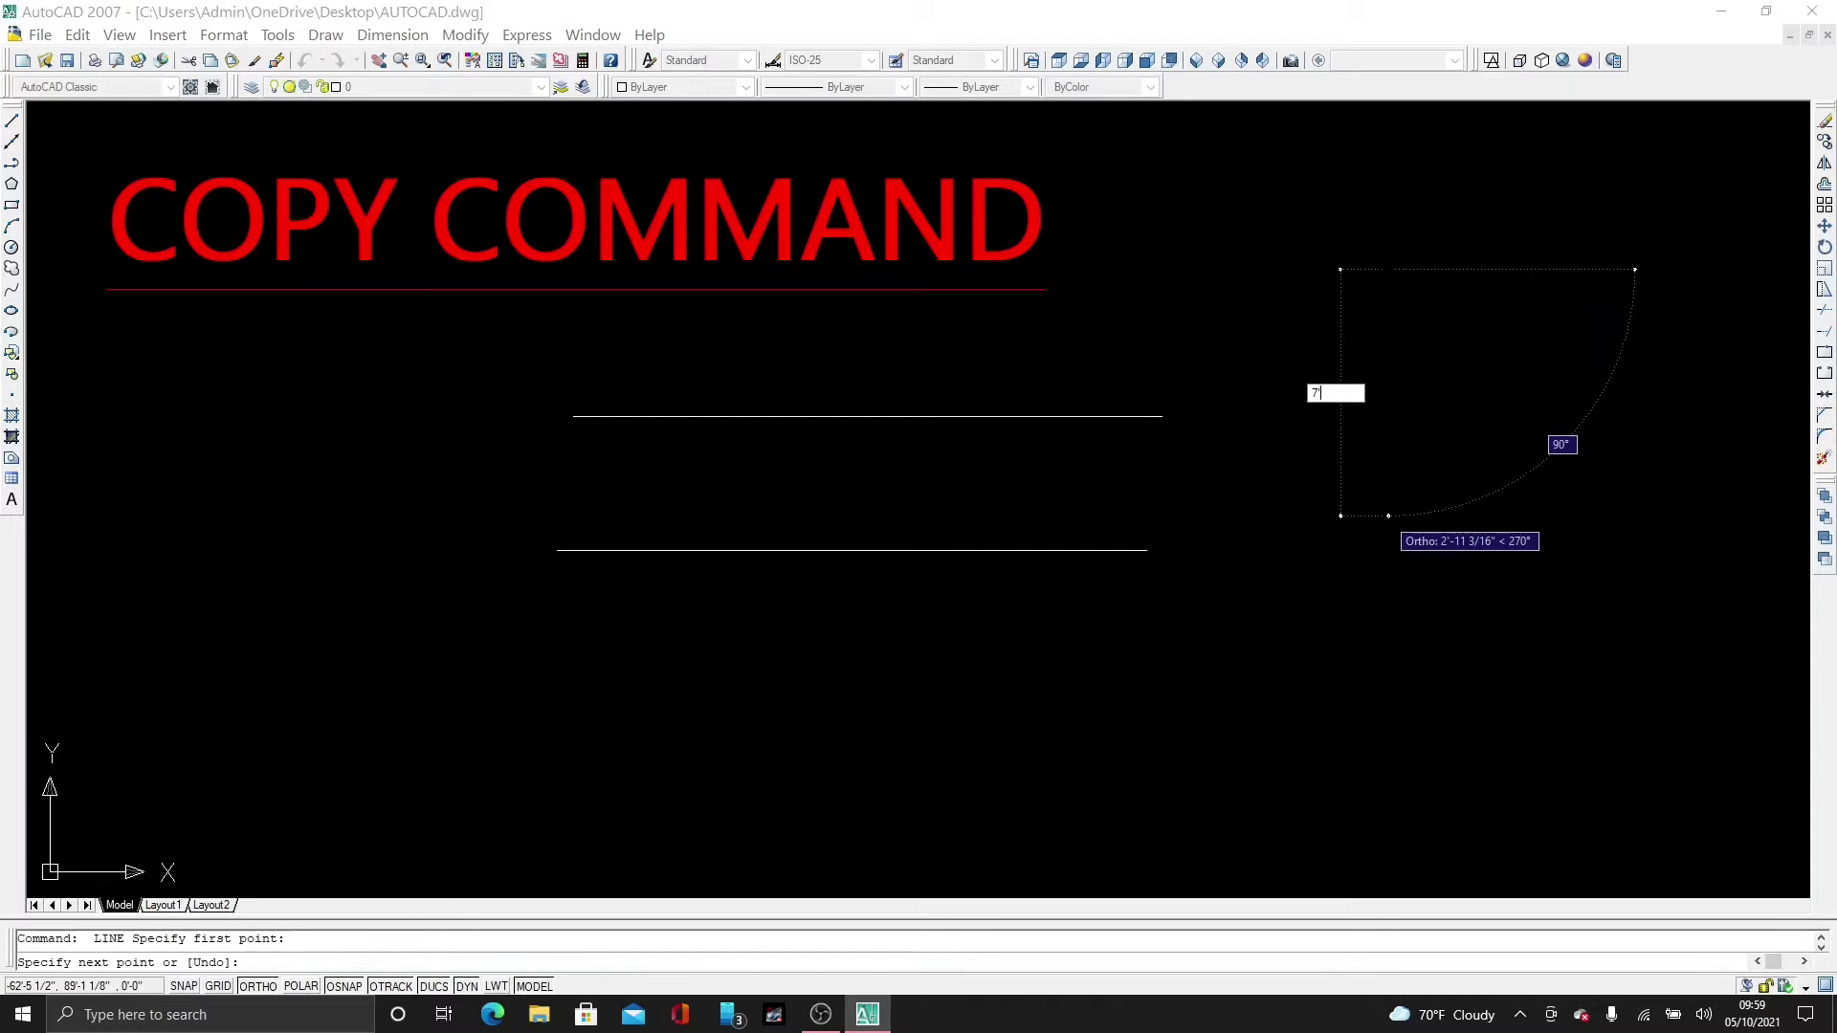
key(Return)
key(Return)
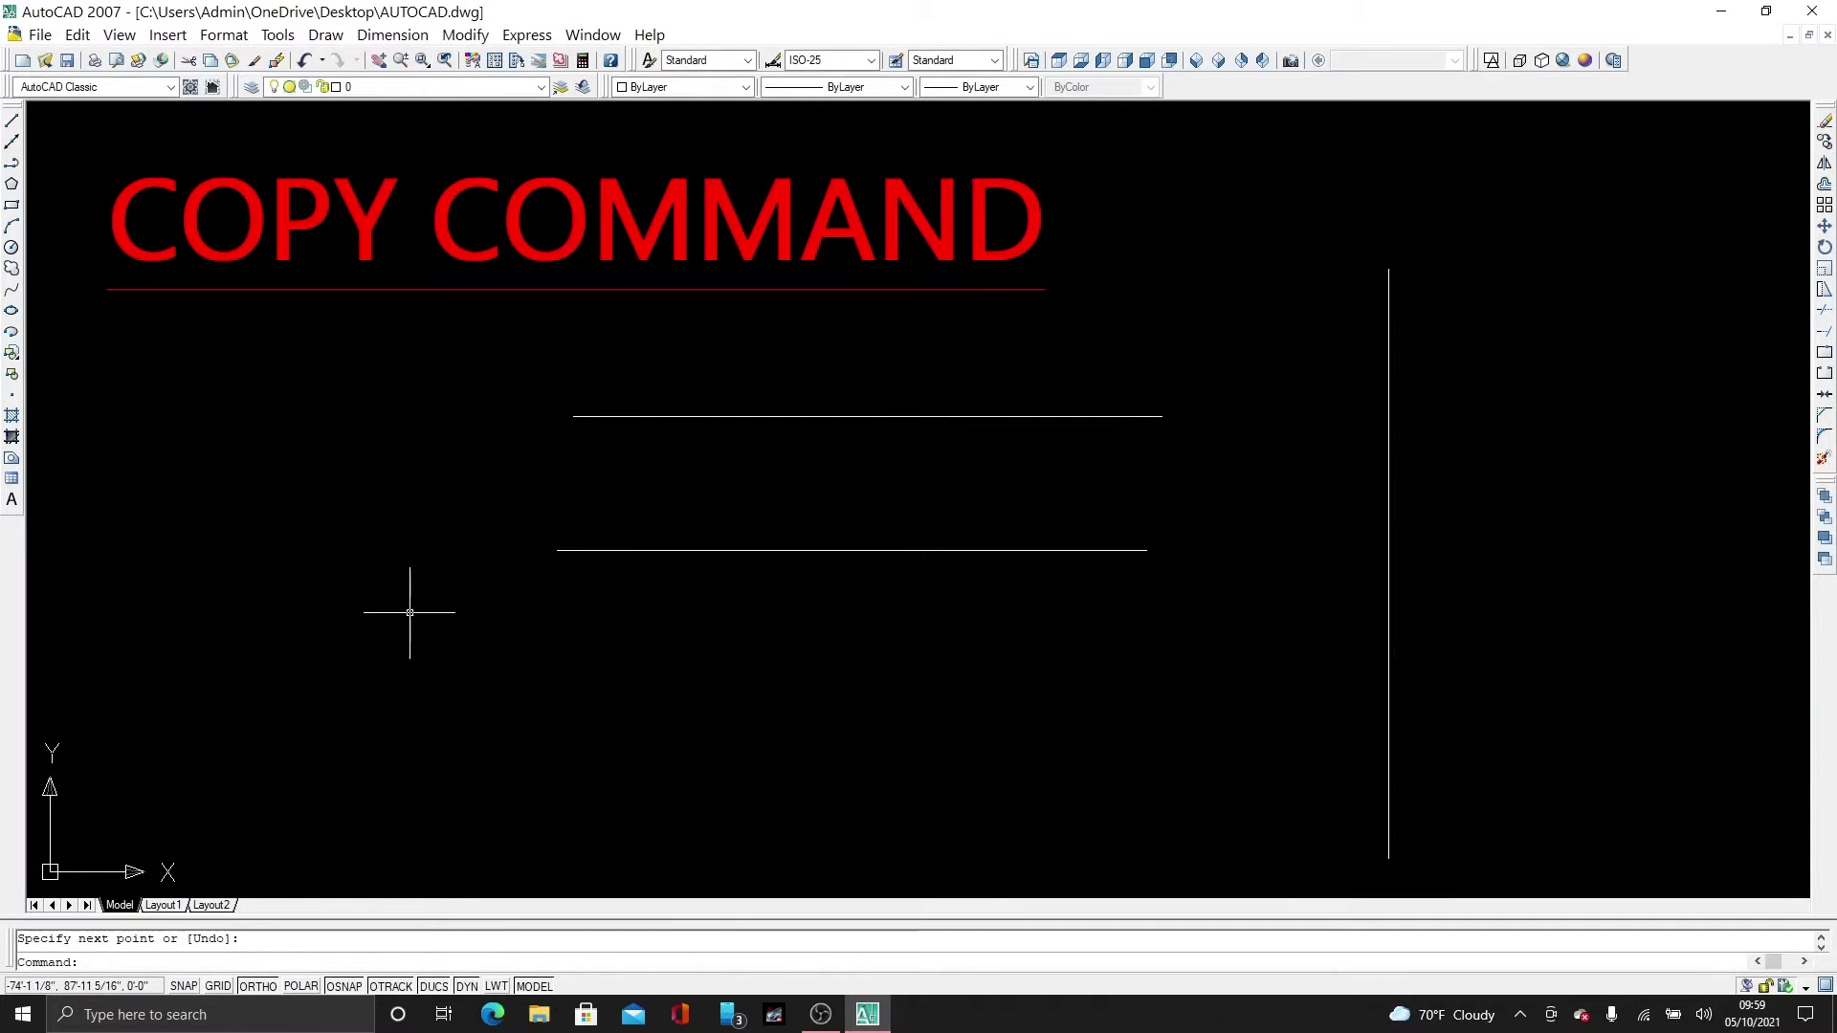
Step: Draw another vertical line 7' long to the left of the two horizontal lines
key(Return)
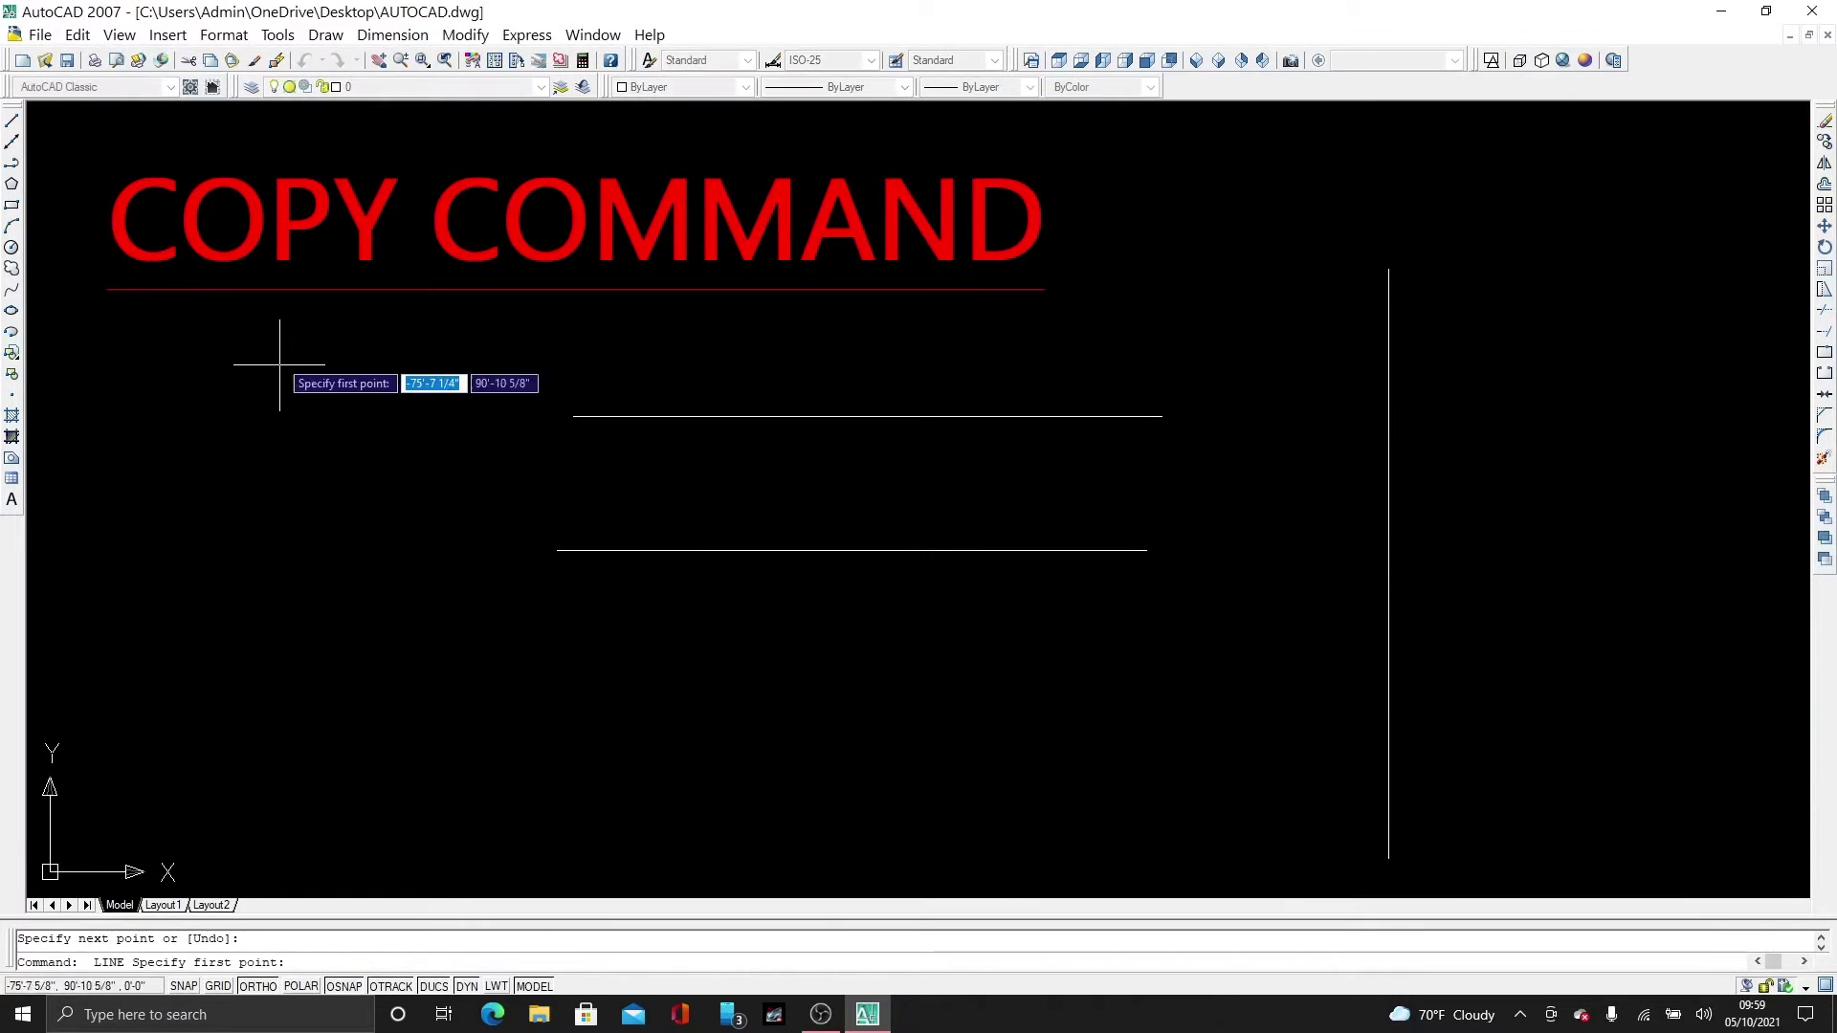
click(275, 352)
text(7)
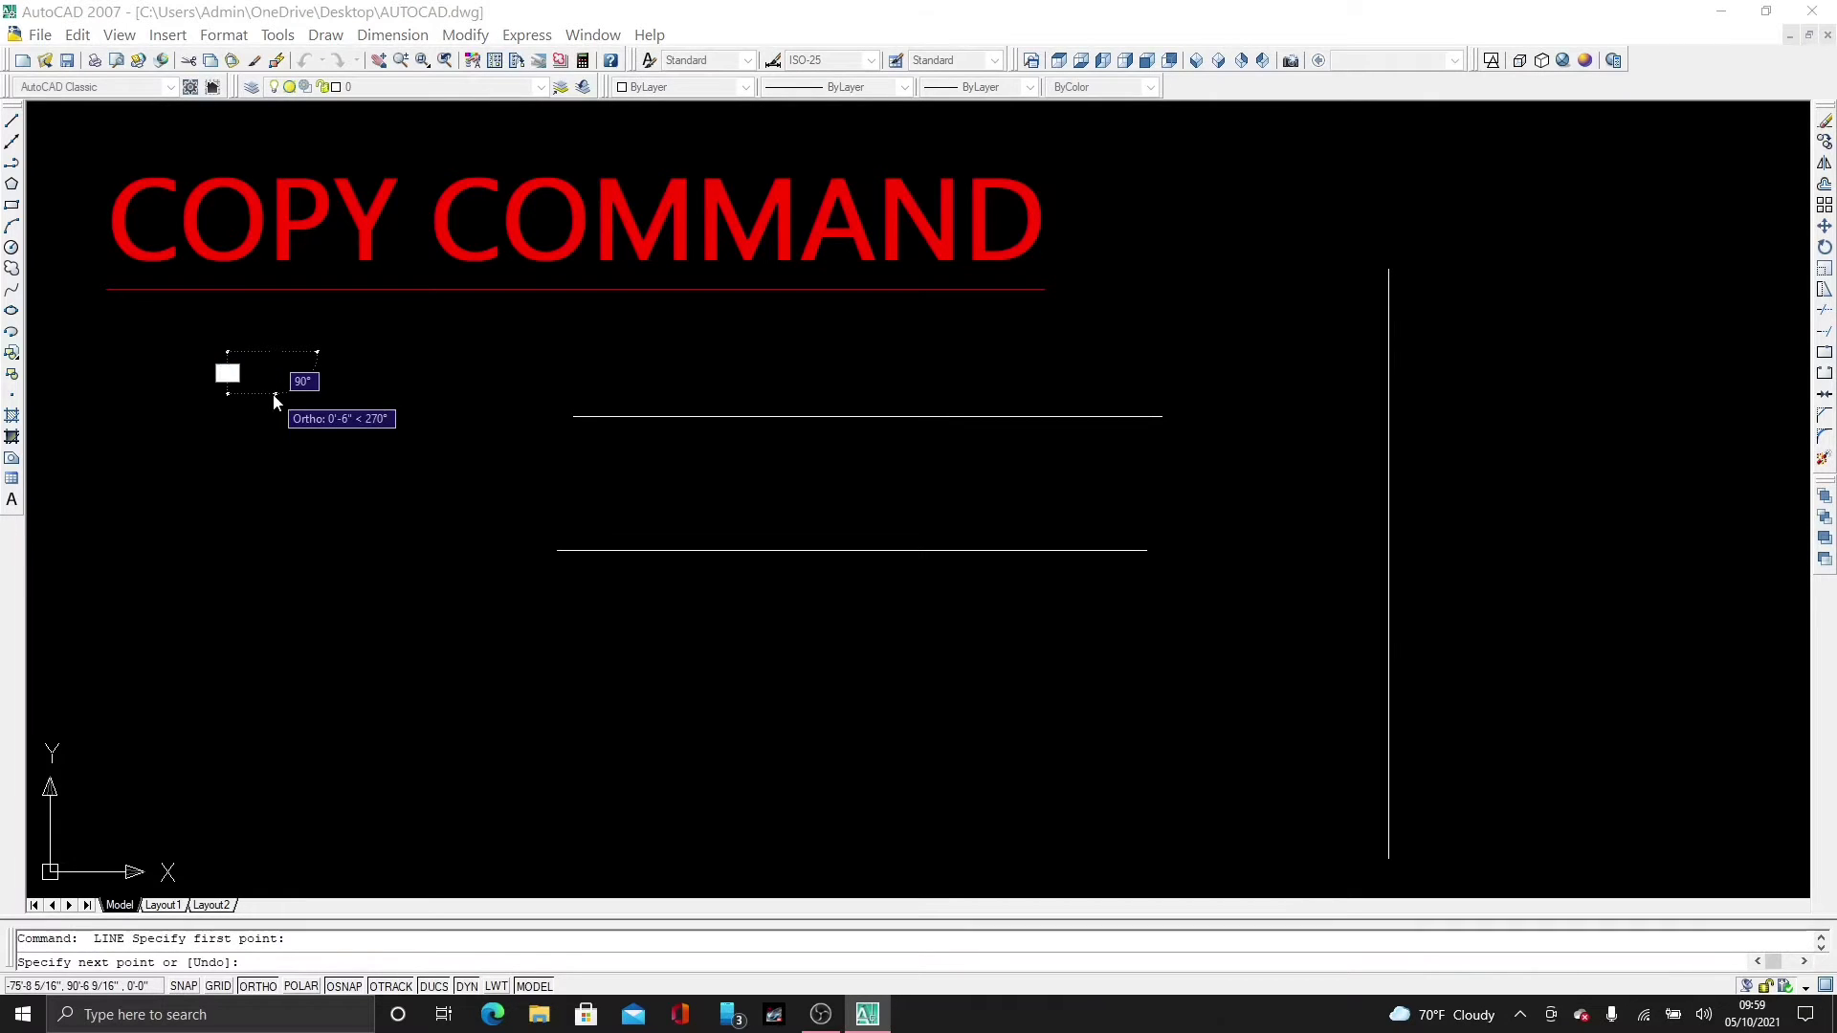
key(Return)
key(Return)
click(329, 382)
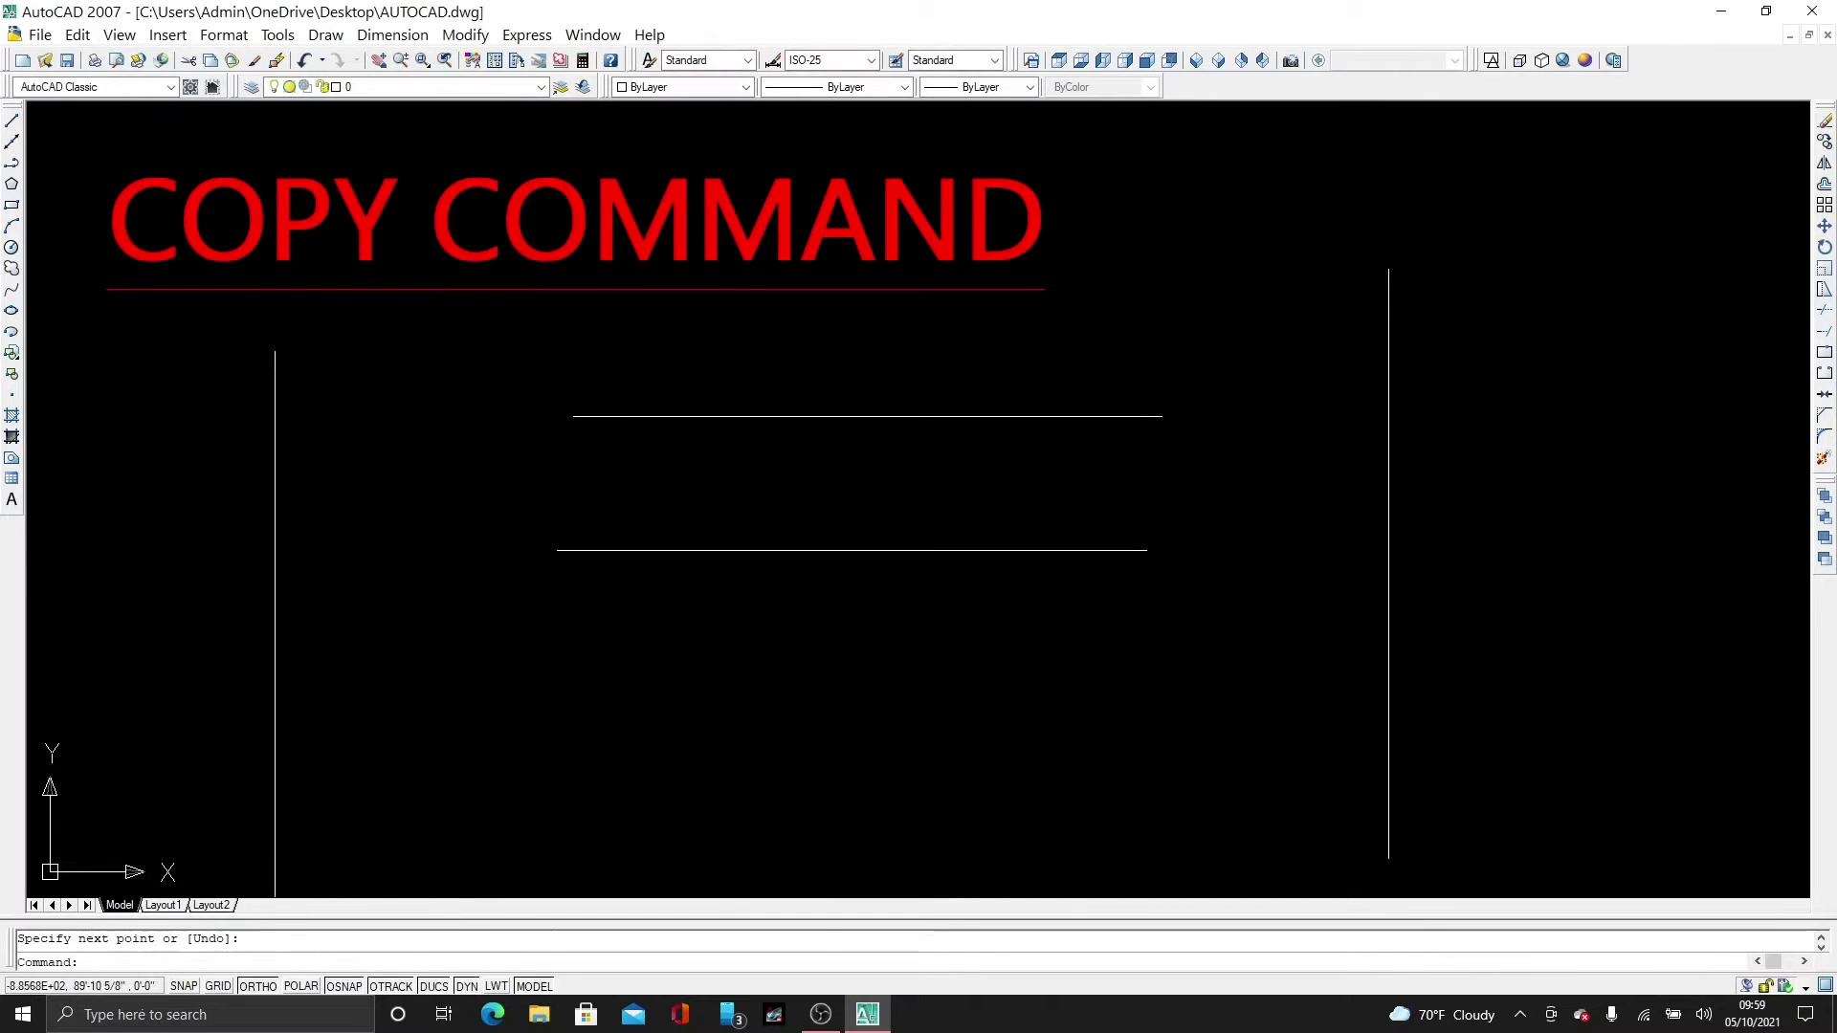
scroll(435, 457, down, 2)
middle_drag(436, 458, 455, 438)
middle_drag(616, 423, 697, 419)
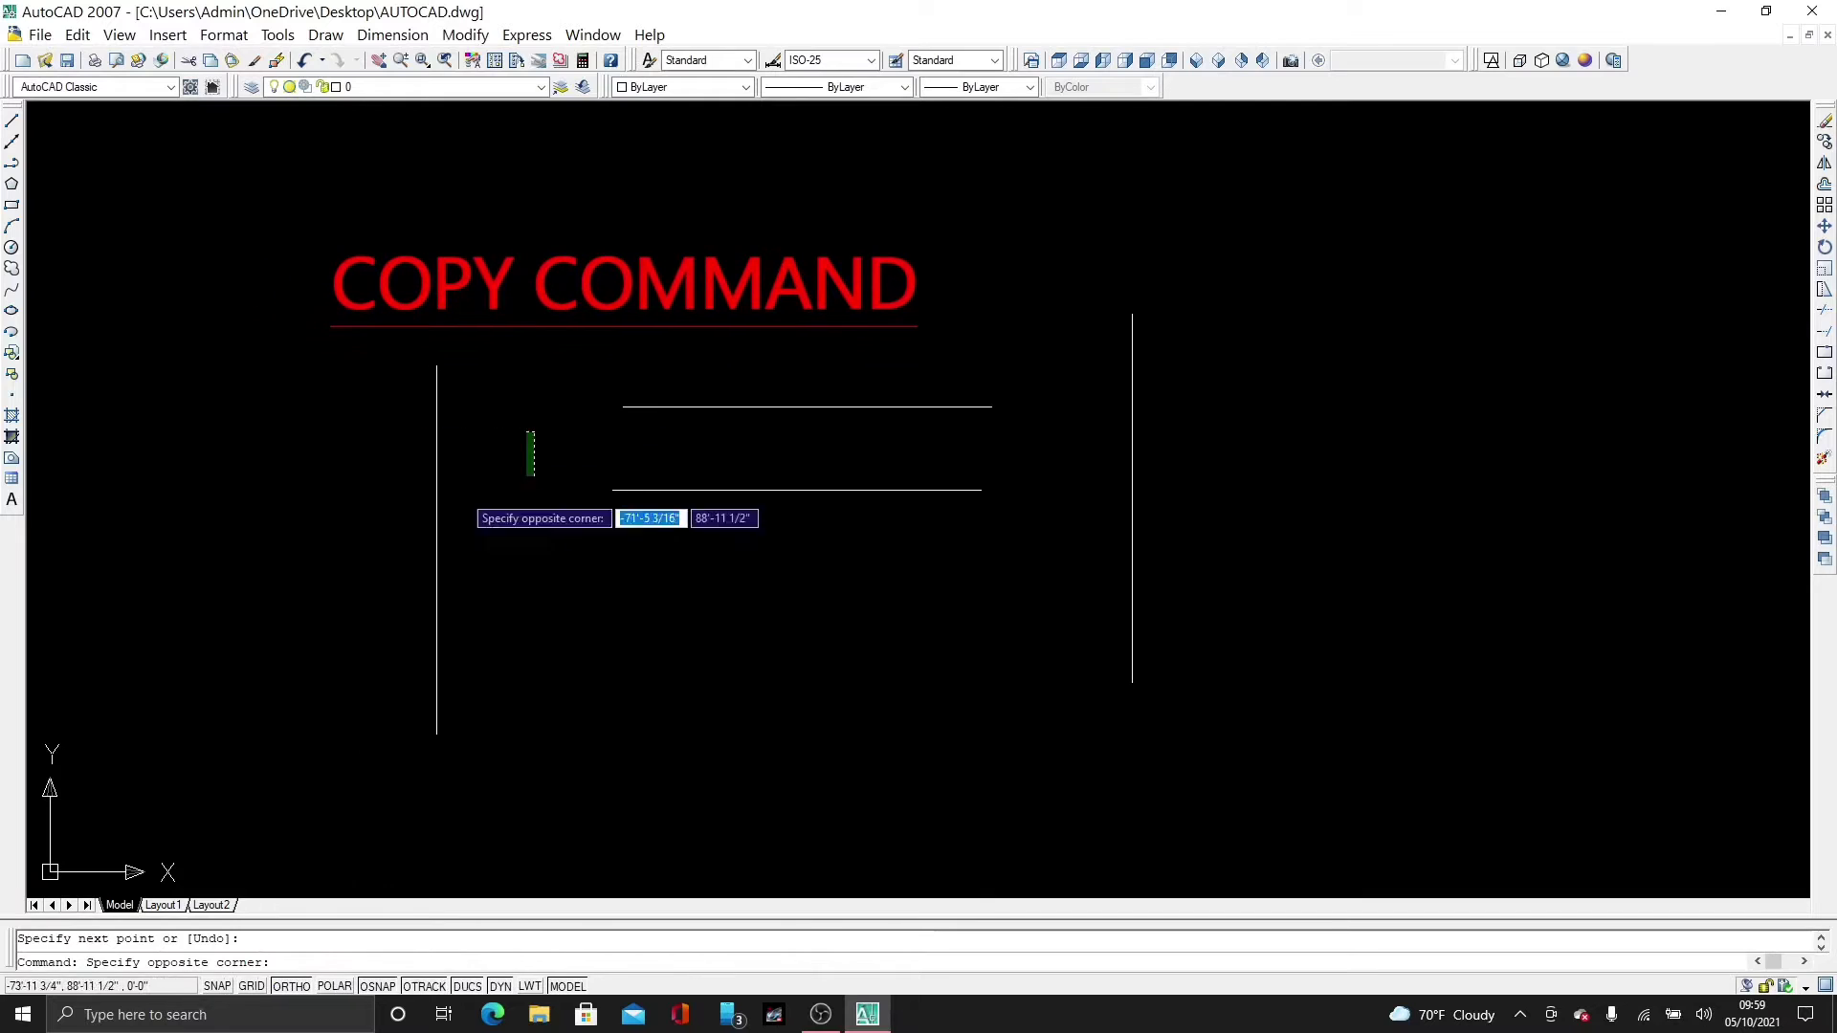
click(532, 486)
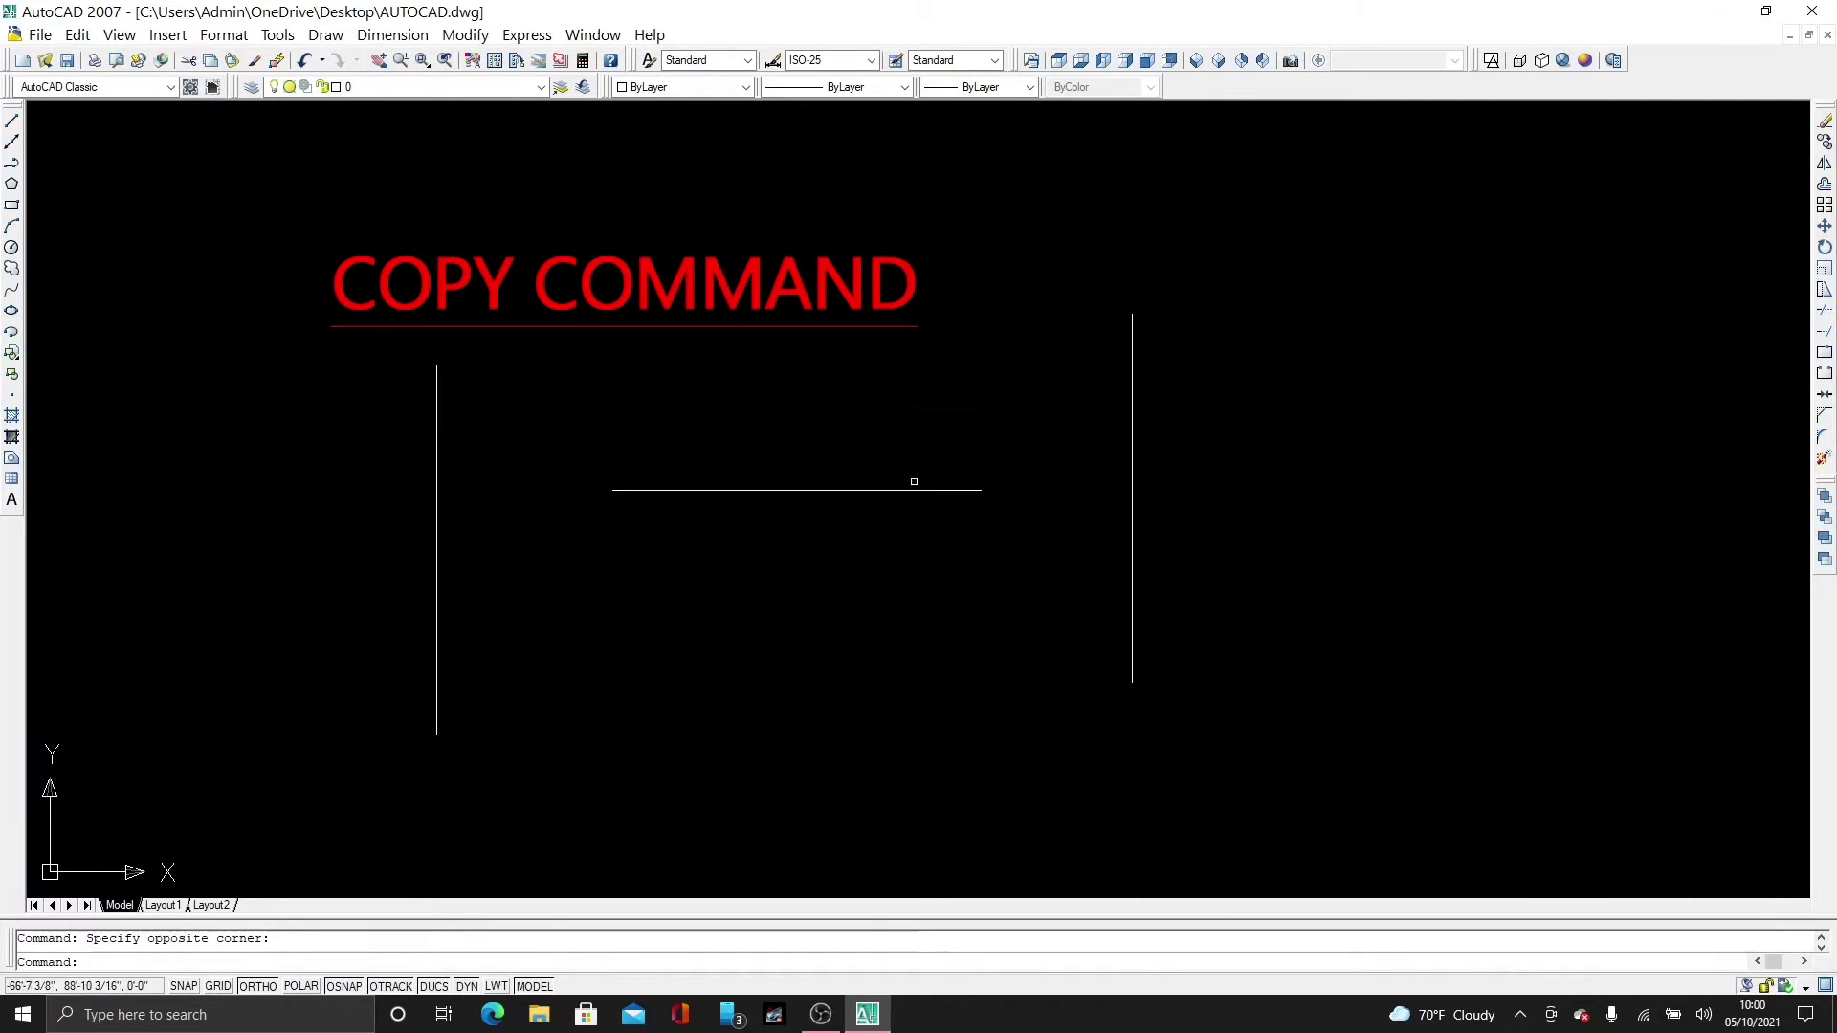
Step: Erase both vertical lines and the lower horizontal line, keeping only the upper horizontal line below the heading
click(1177, 287)
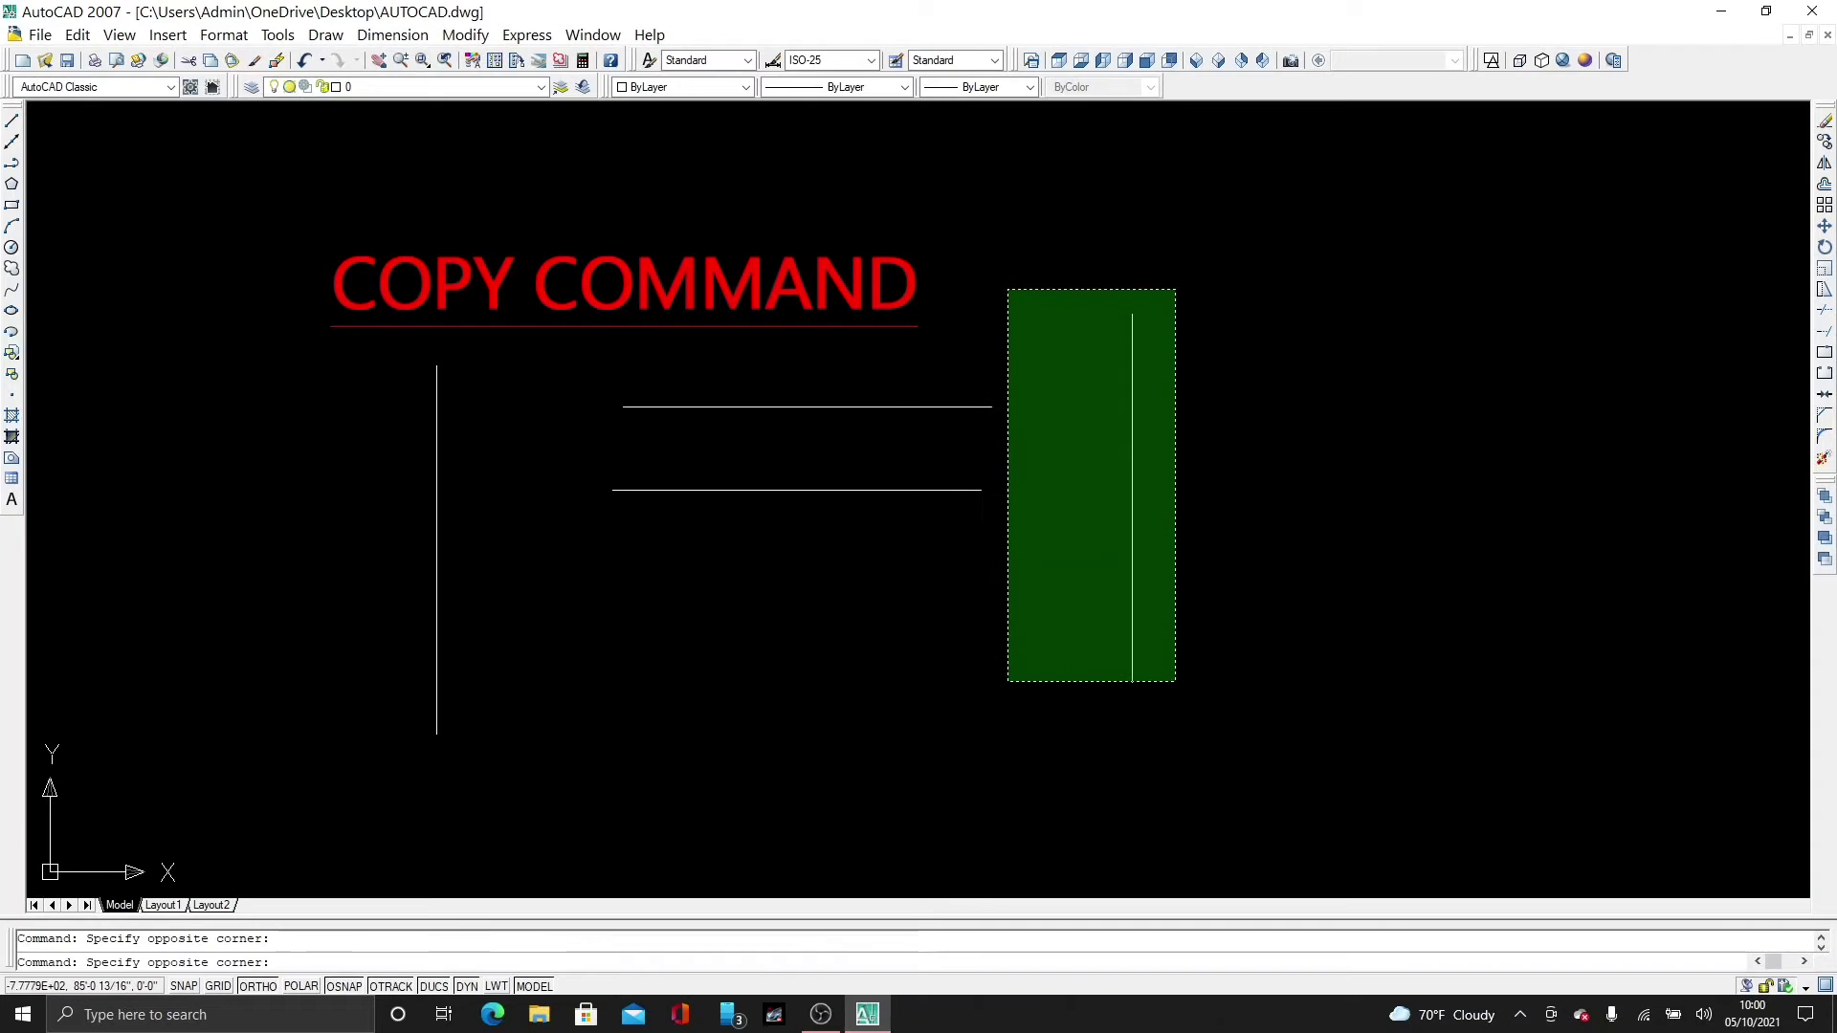
click(1011, 670)
click(929, 508)
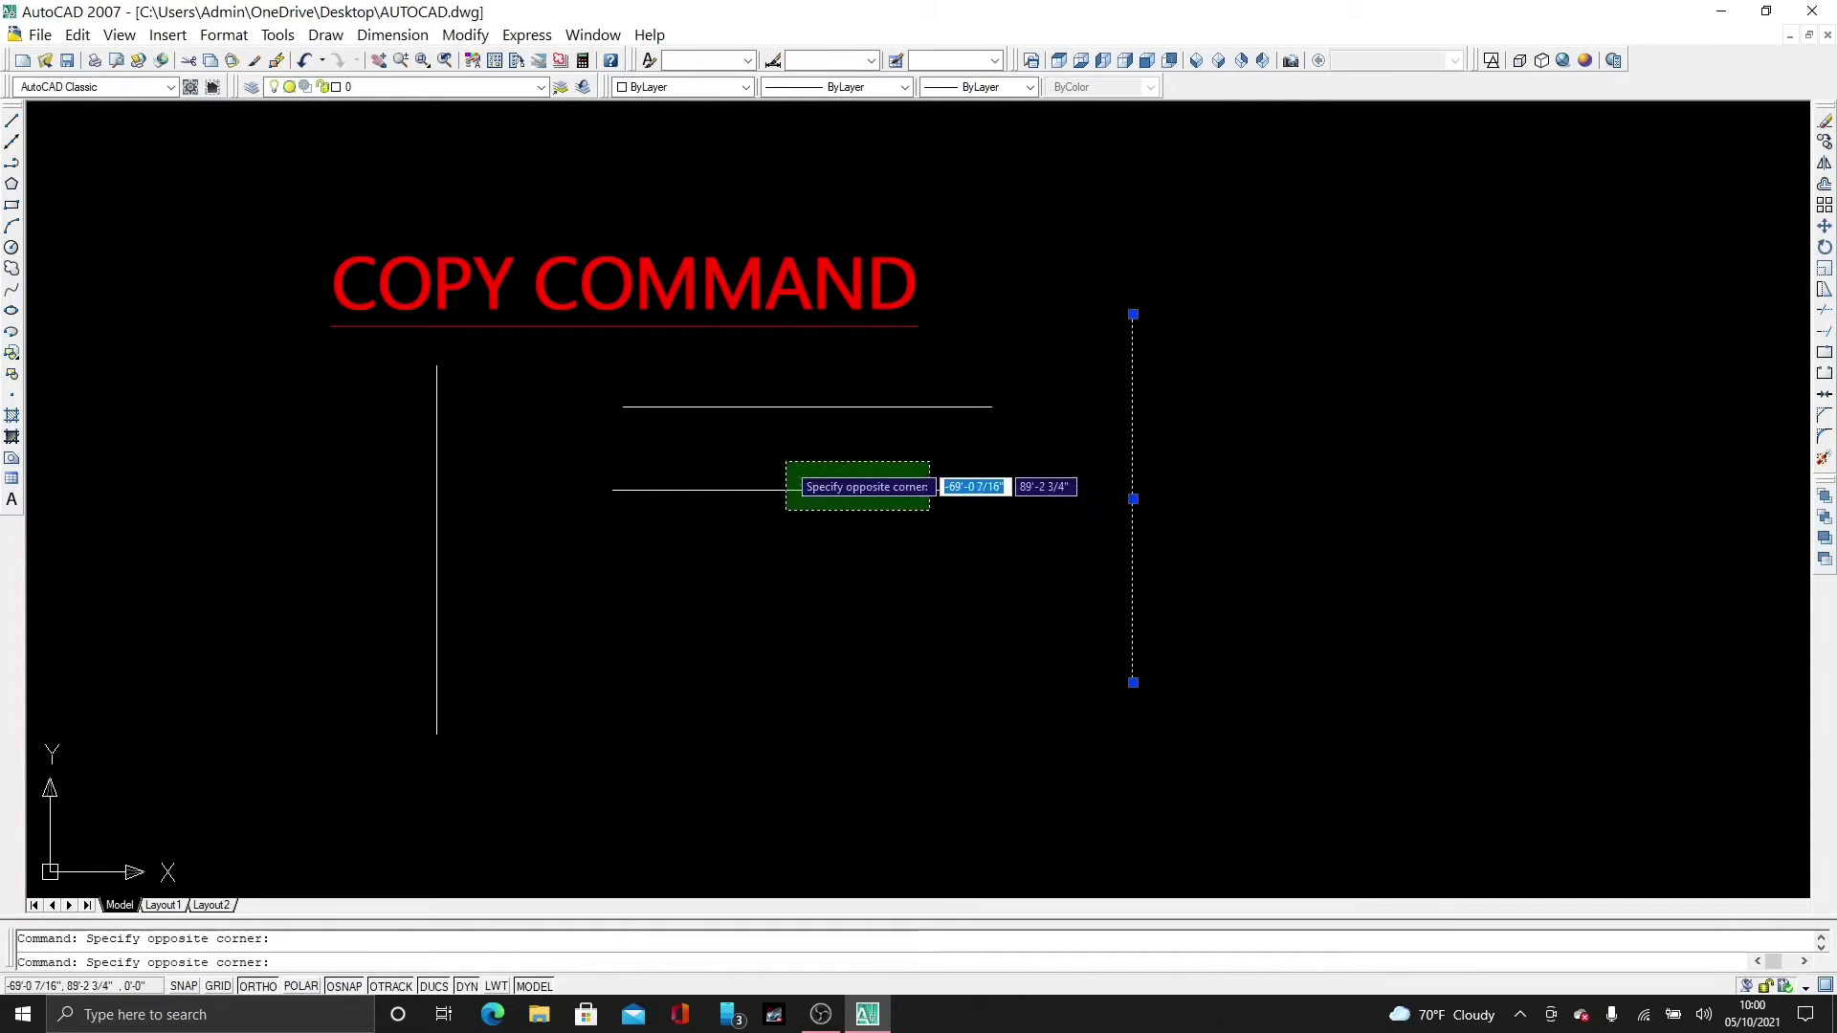
click(612, 467)
click(423, 478)
click(440, 502)
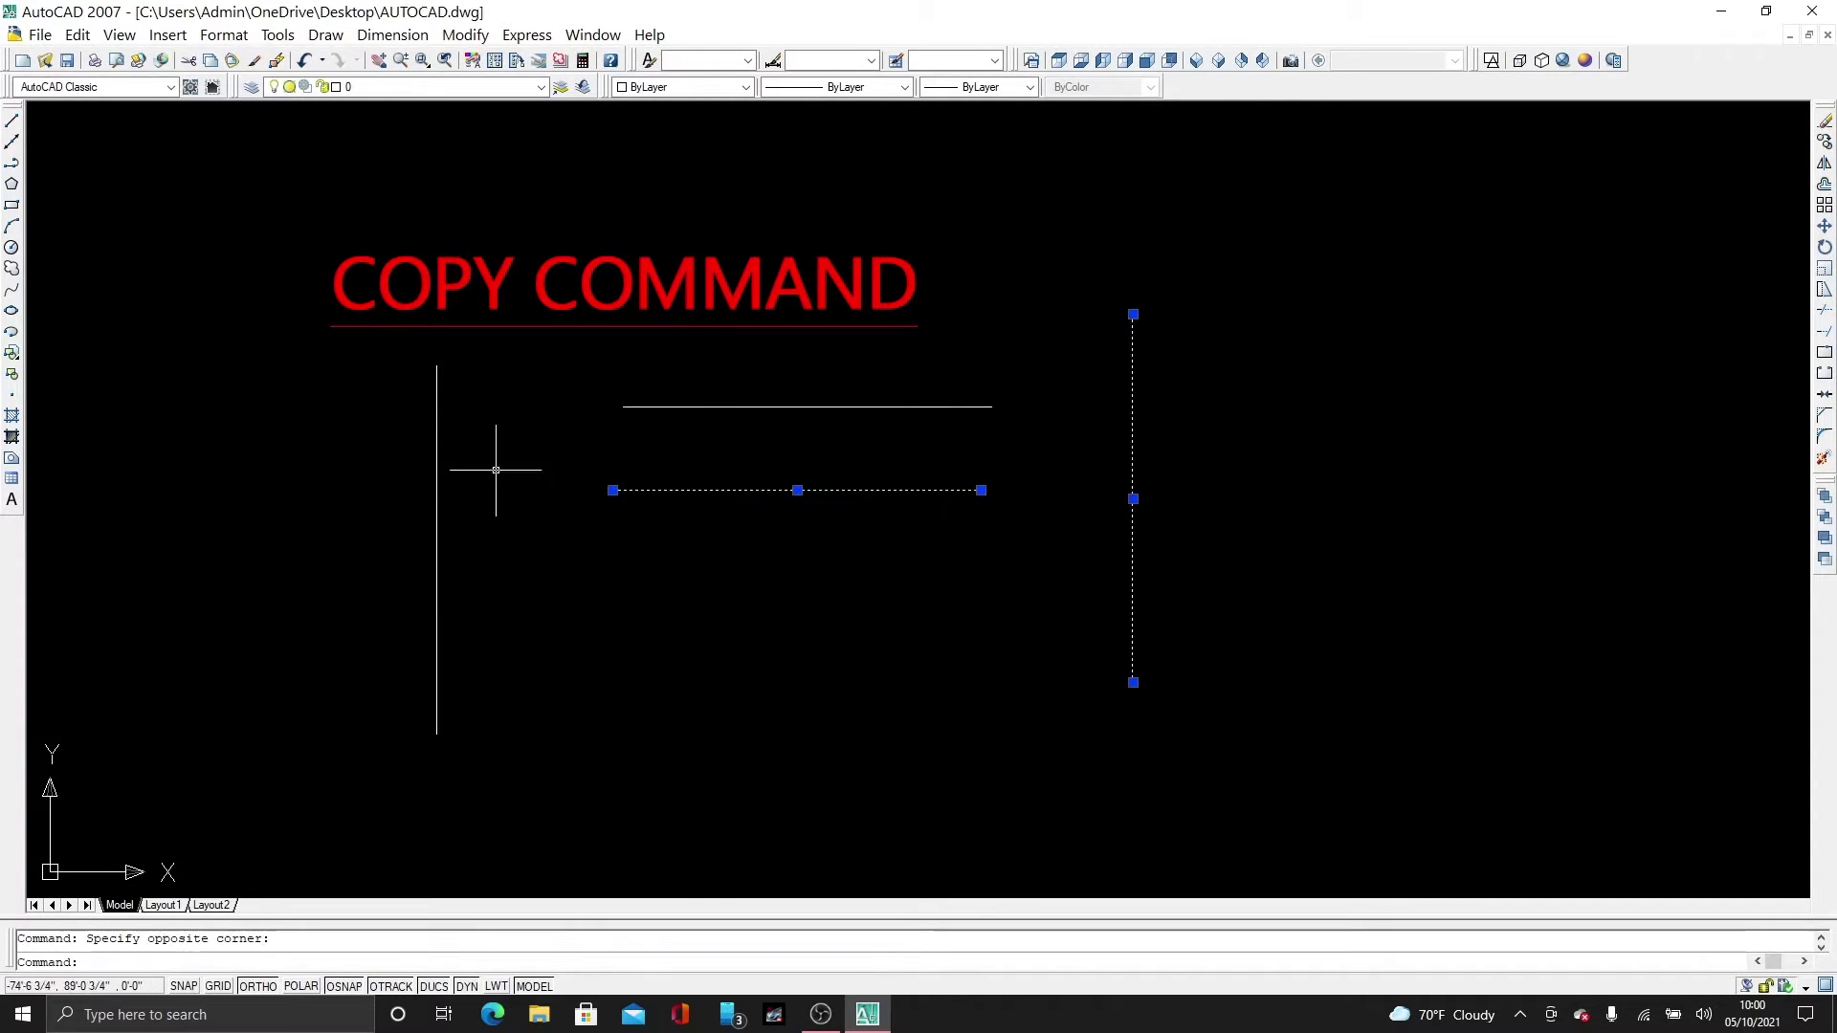
click(496, 471)
click(393, 532)
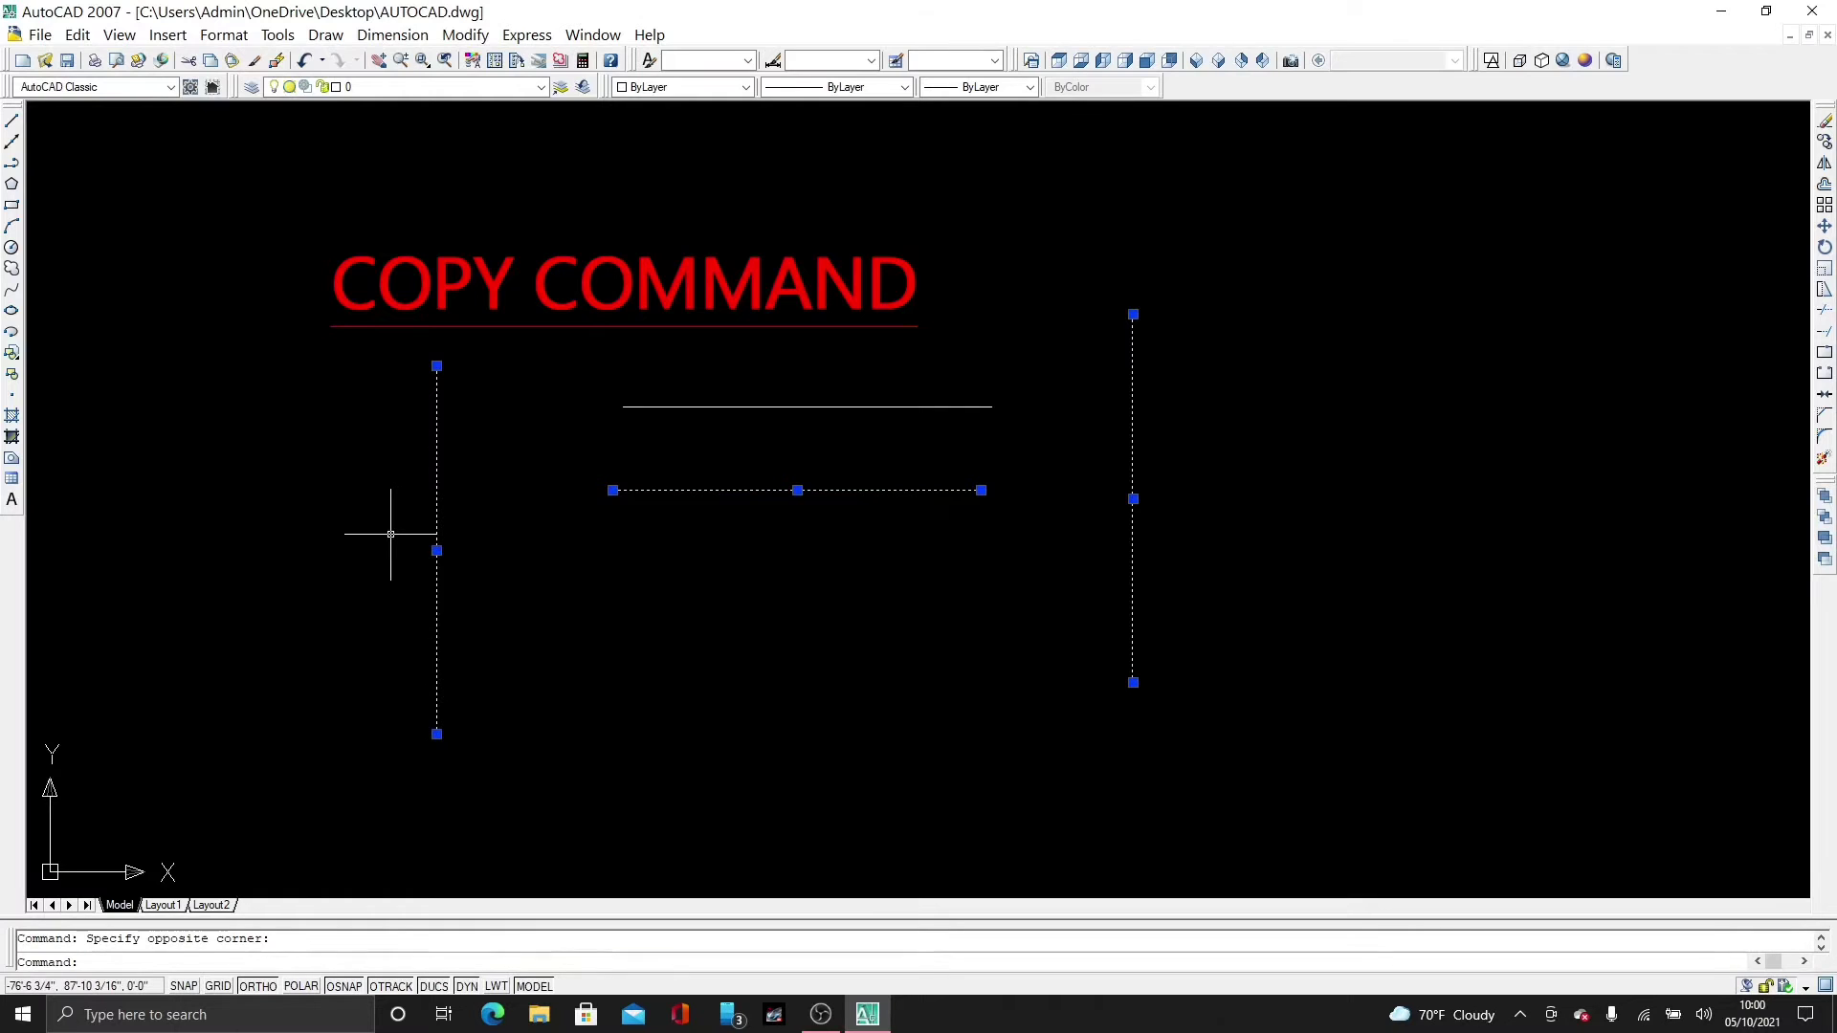
key(Delete)
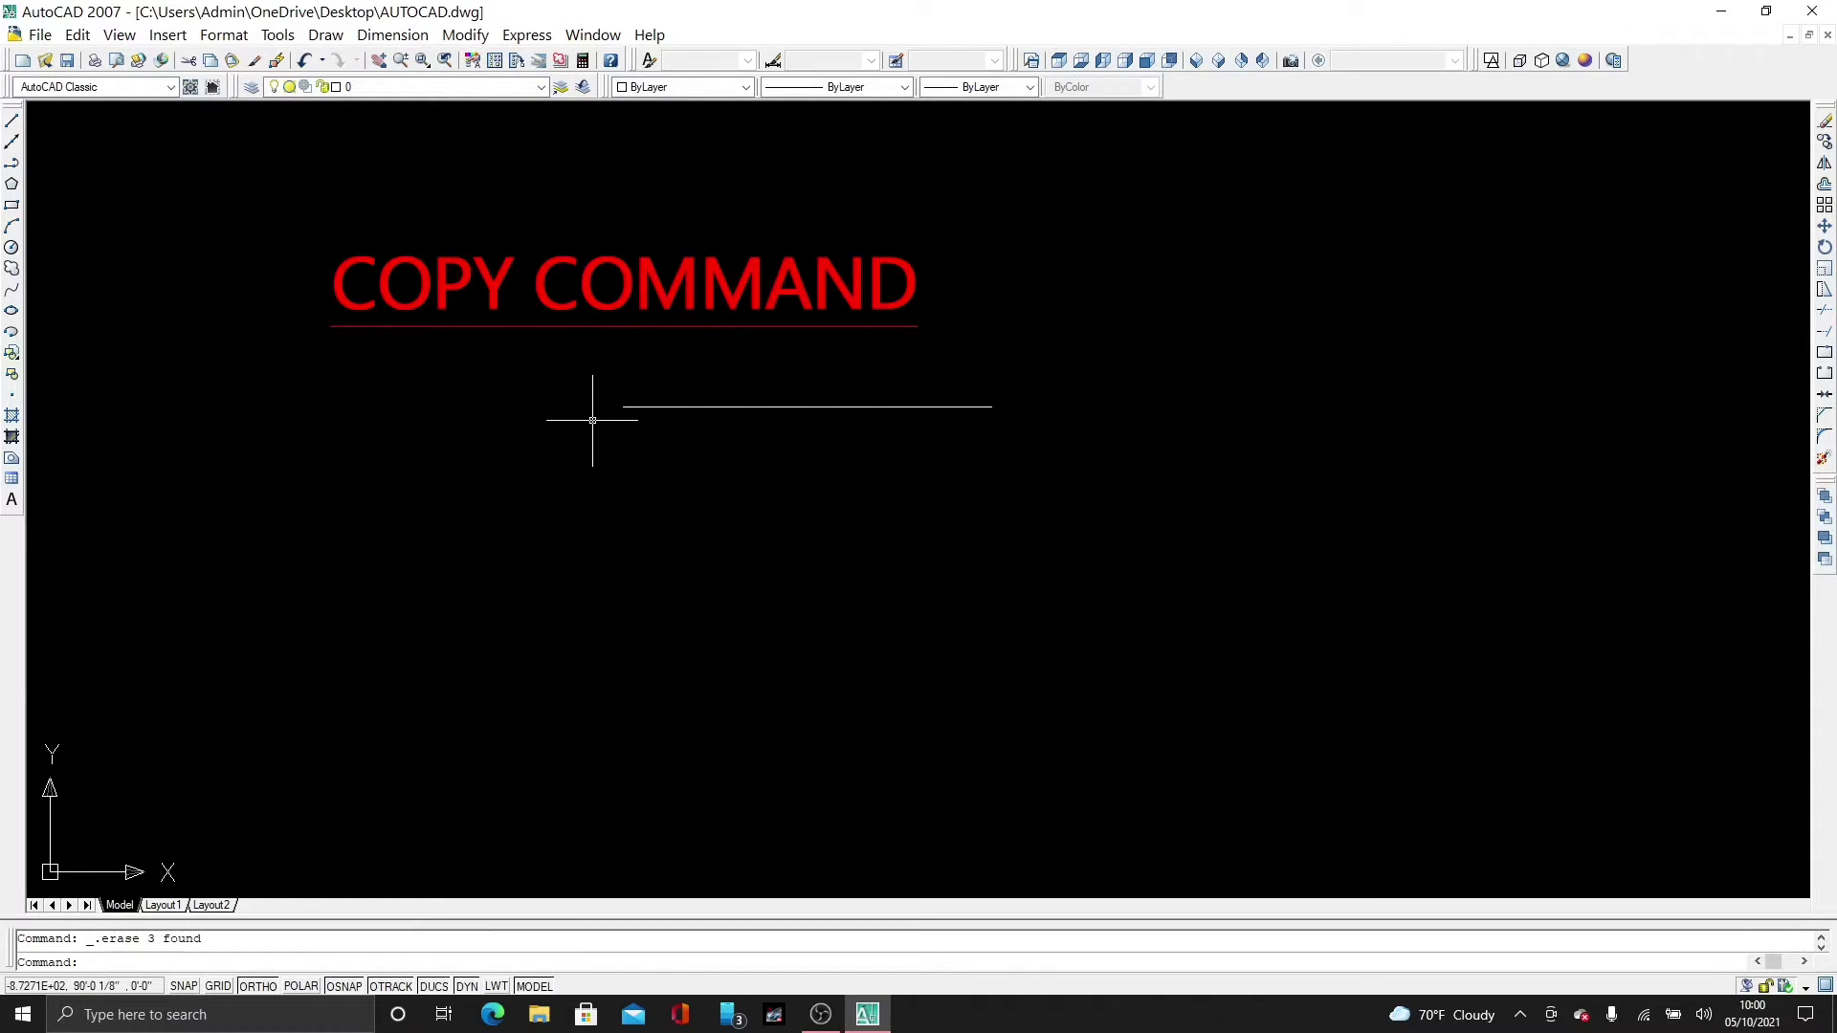
scroll(625, 325, up, 5)
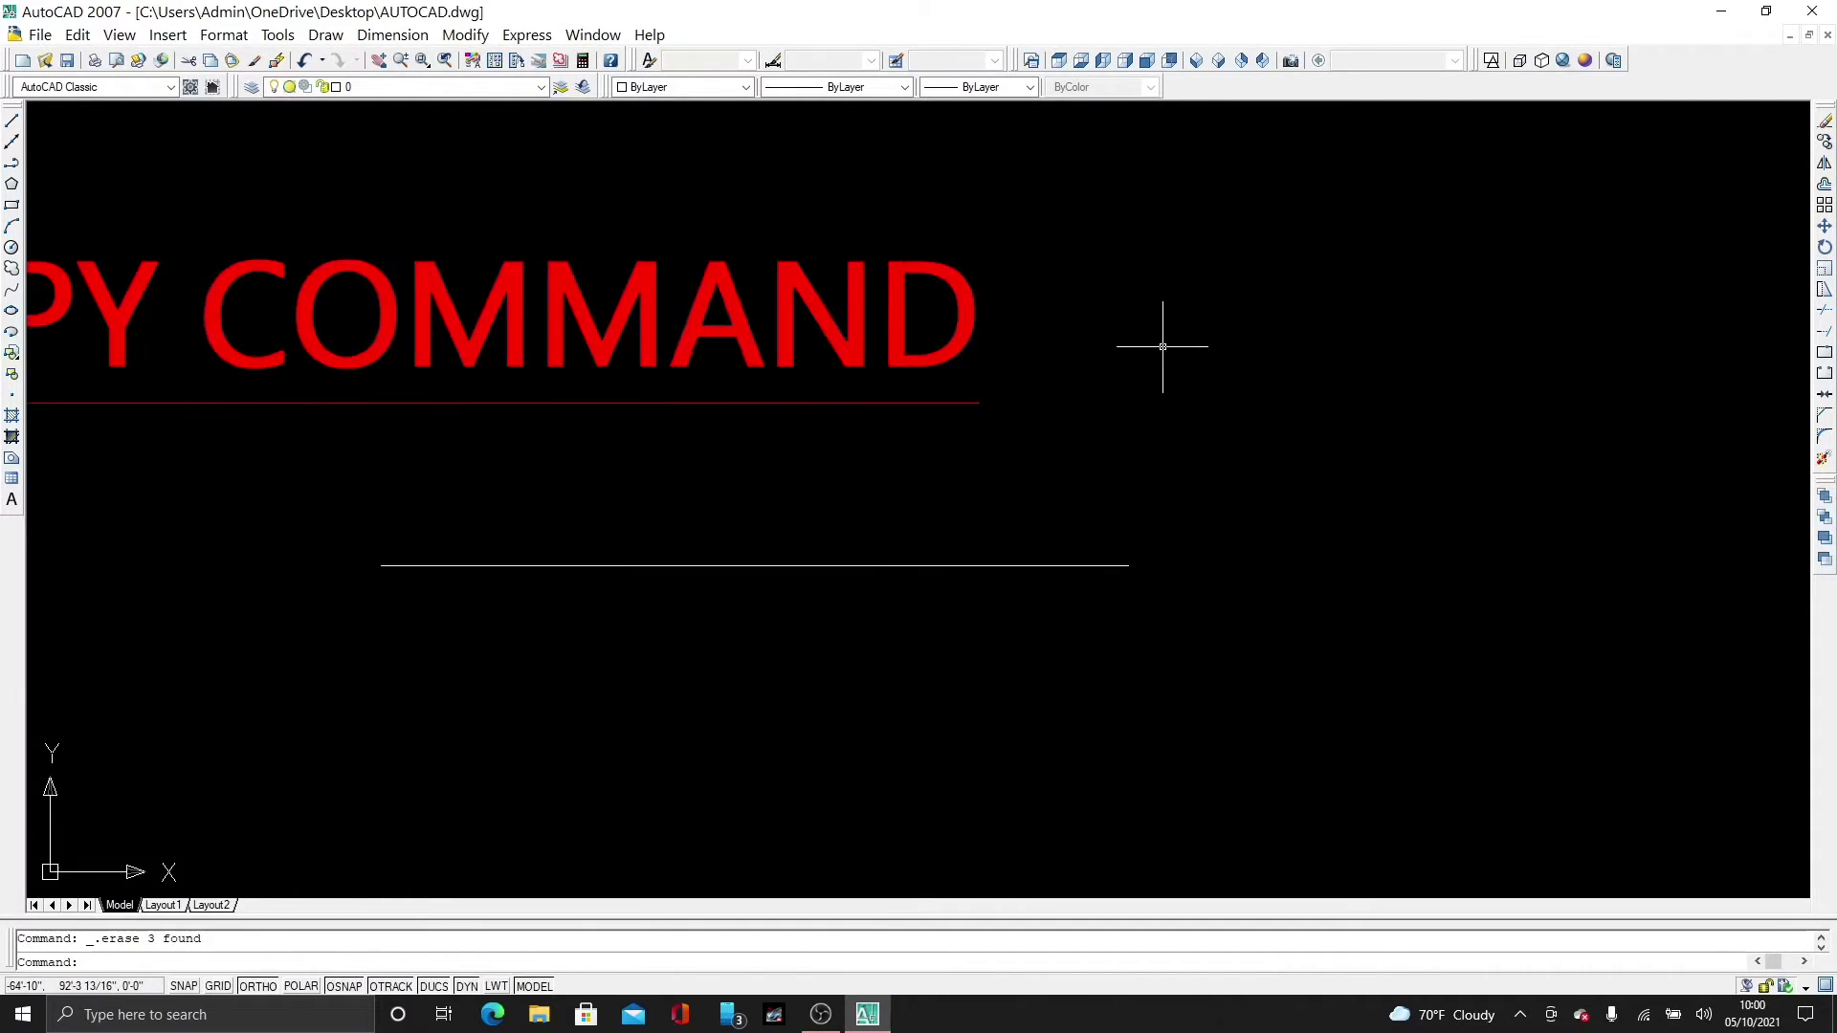
mouse_move(1082, 485)
middle_down()
mouse_move(1317, 475)
mouse_move(1356, 449)
mouse_move(1280, 456)
middle_up()
scroll(1354, 447, down, 1)
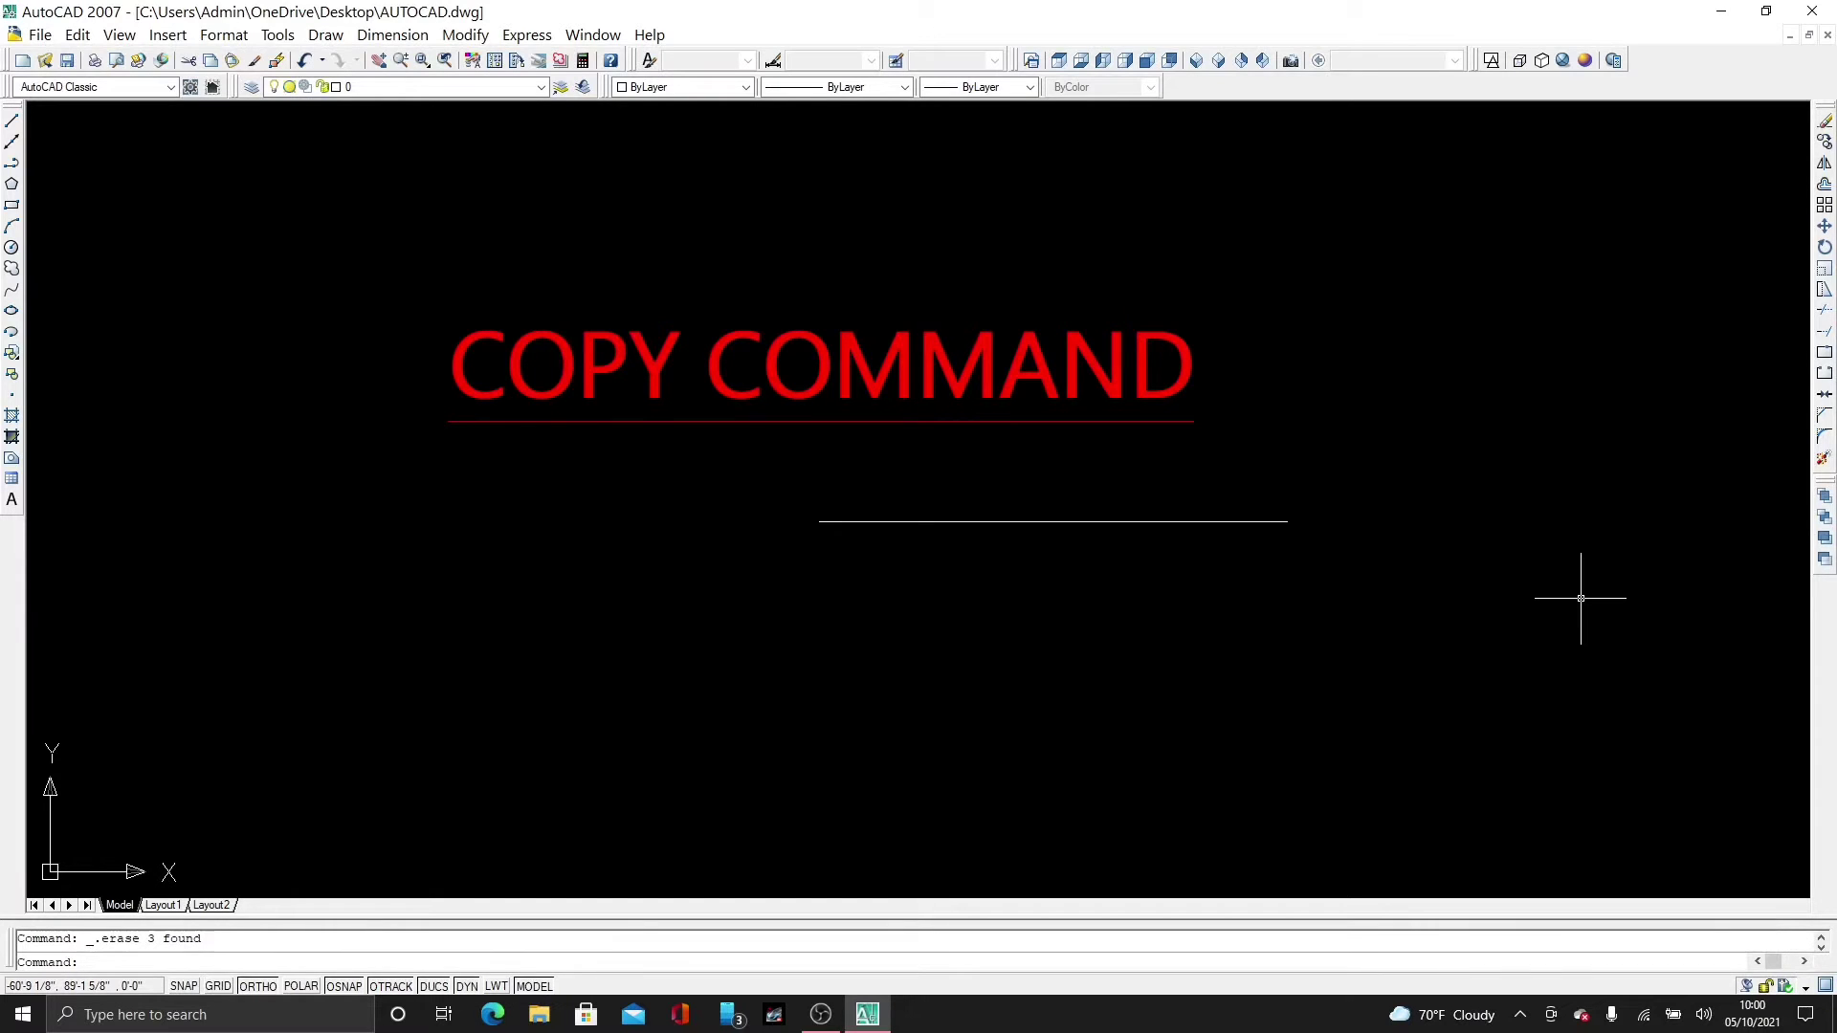
click(459, 33)
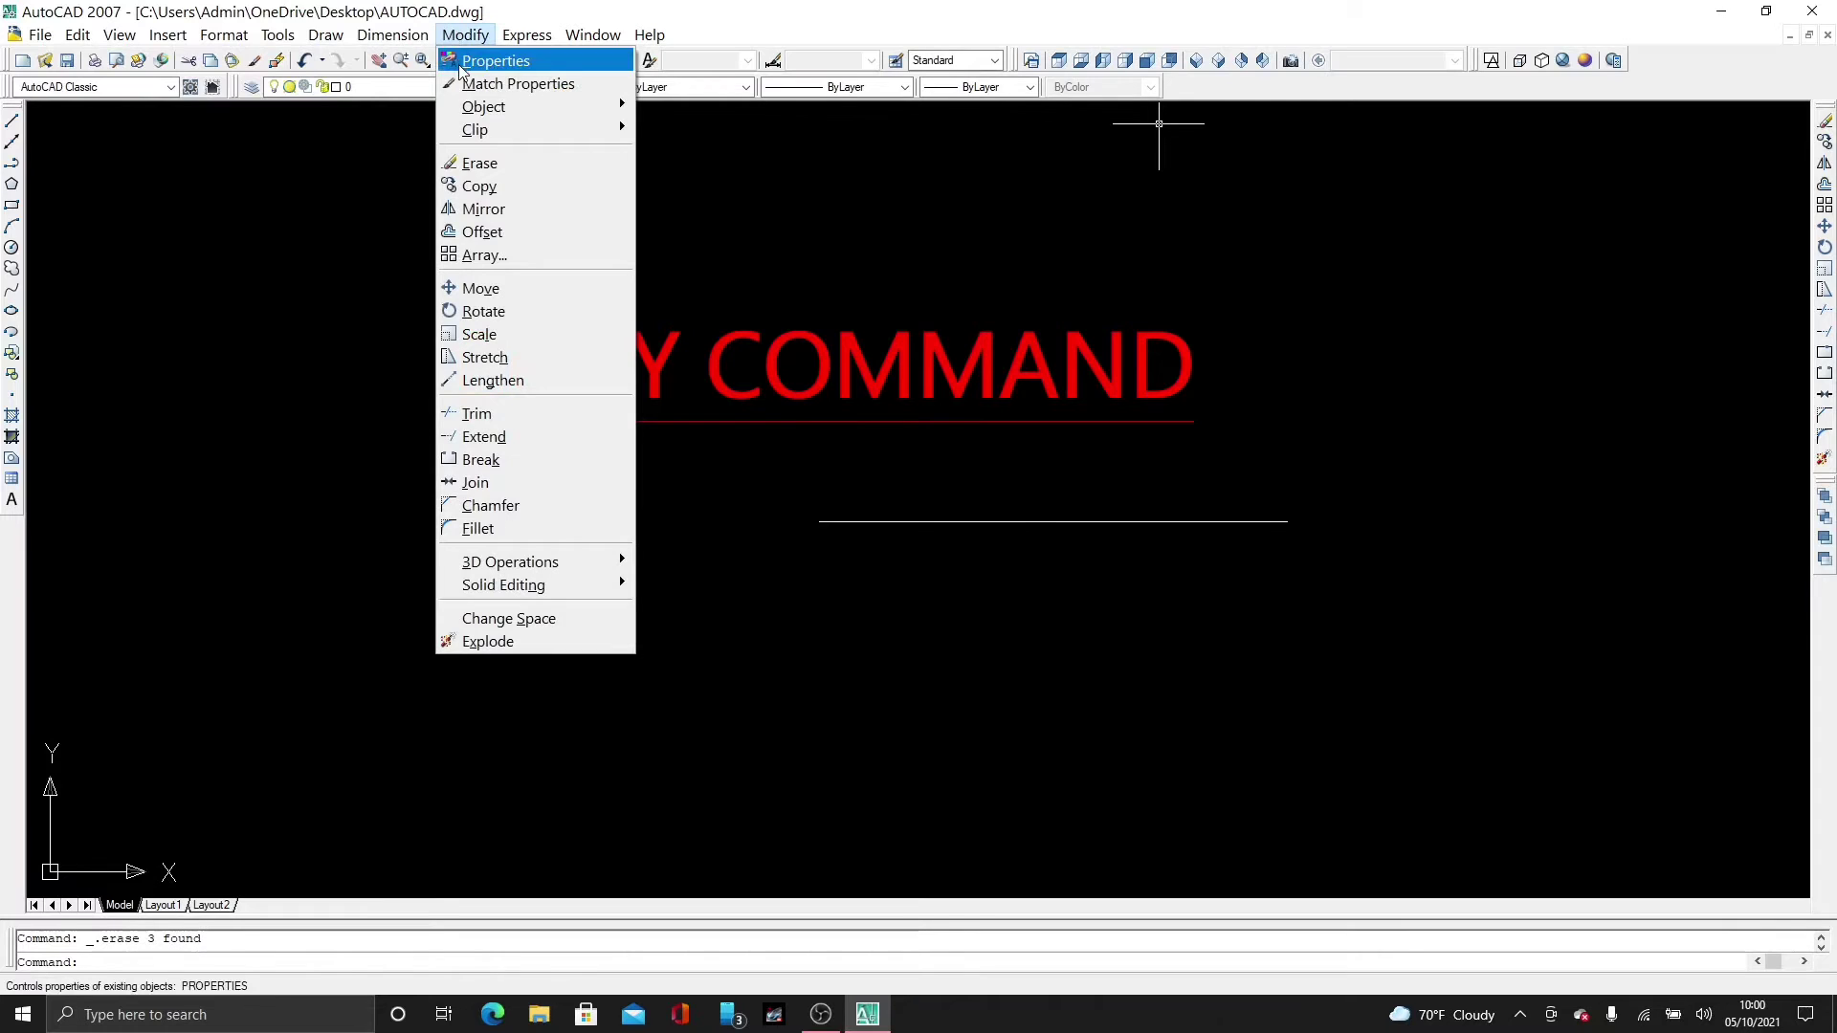
click(473, 187)
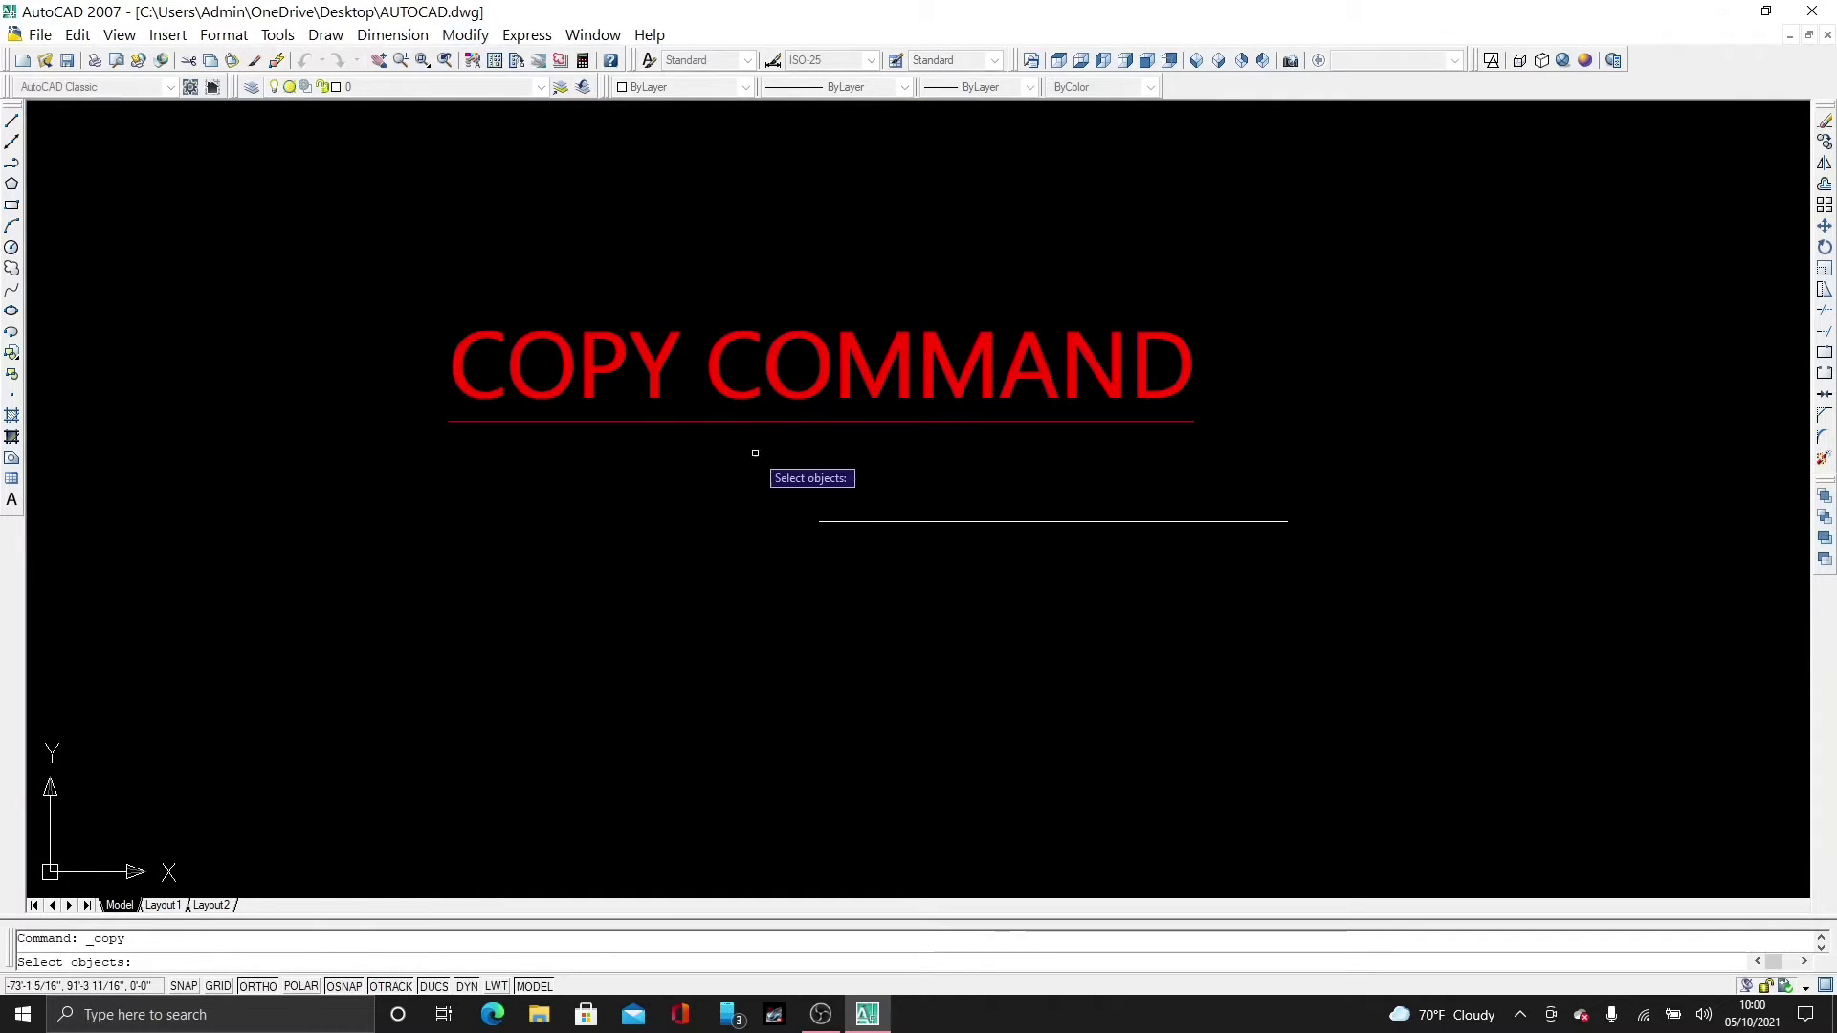
scroll(645, 504, up, 2)
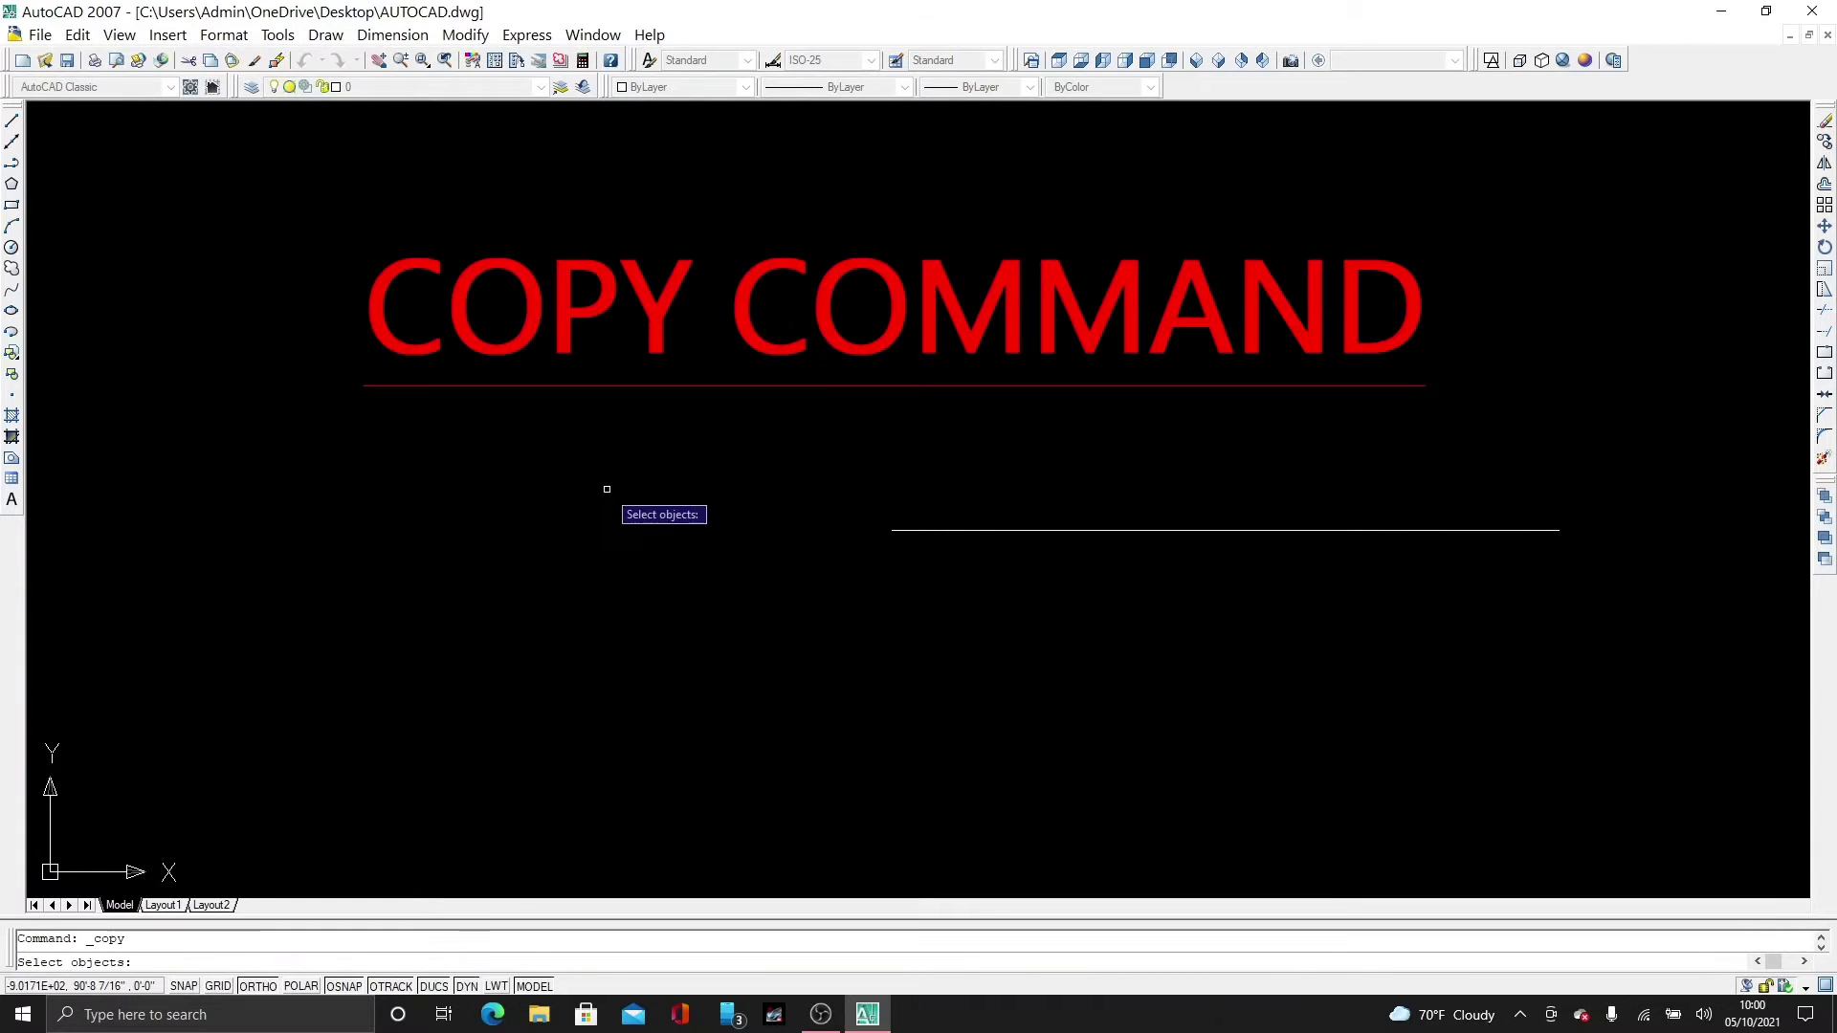
scroll(607, 489, down, 1)
middle_drag(604, 491, 588, 469)
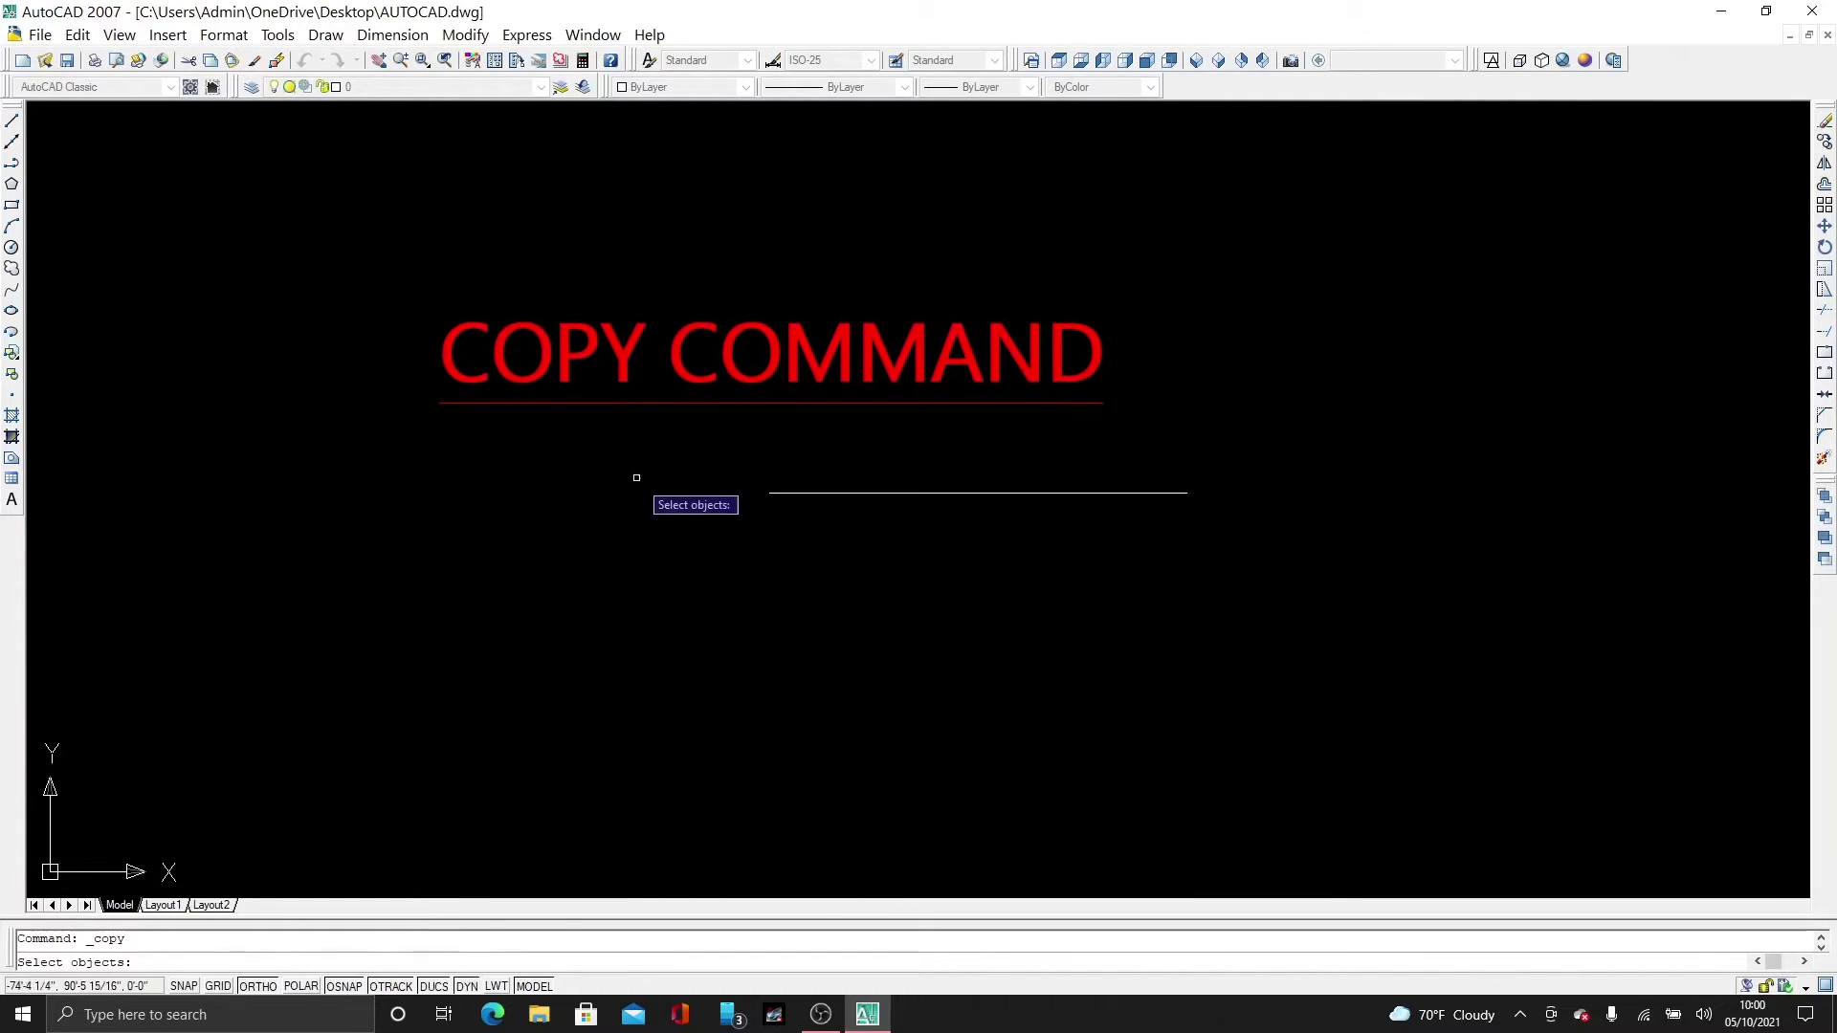
click(878, 493)
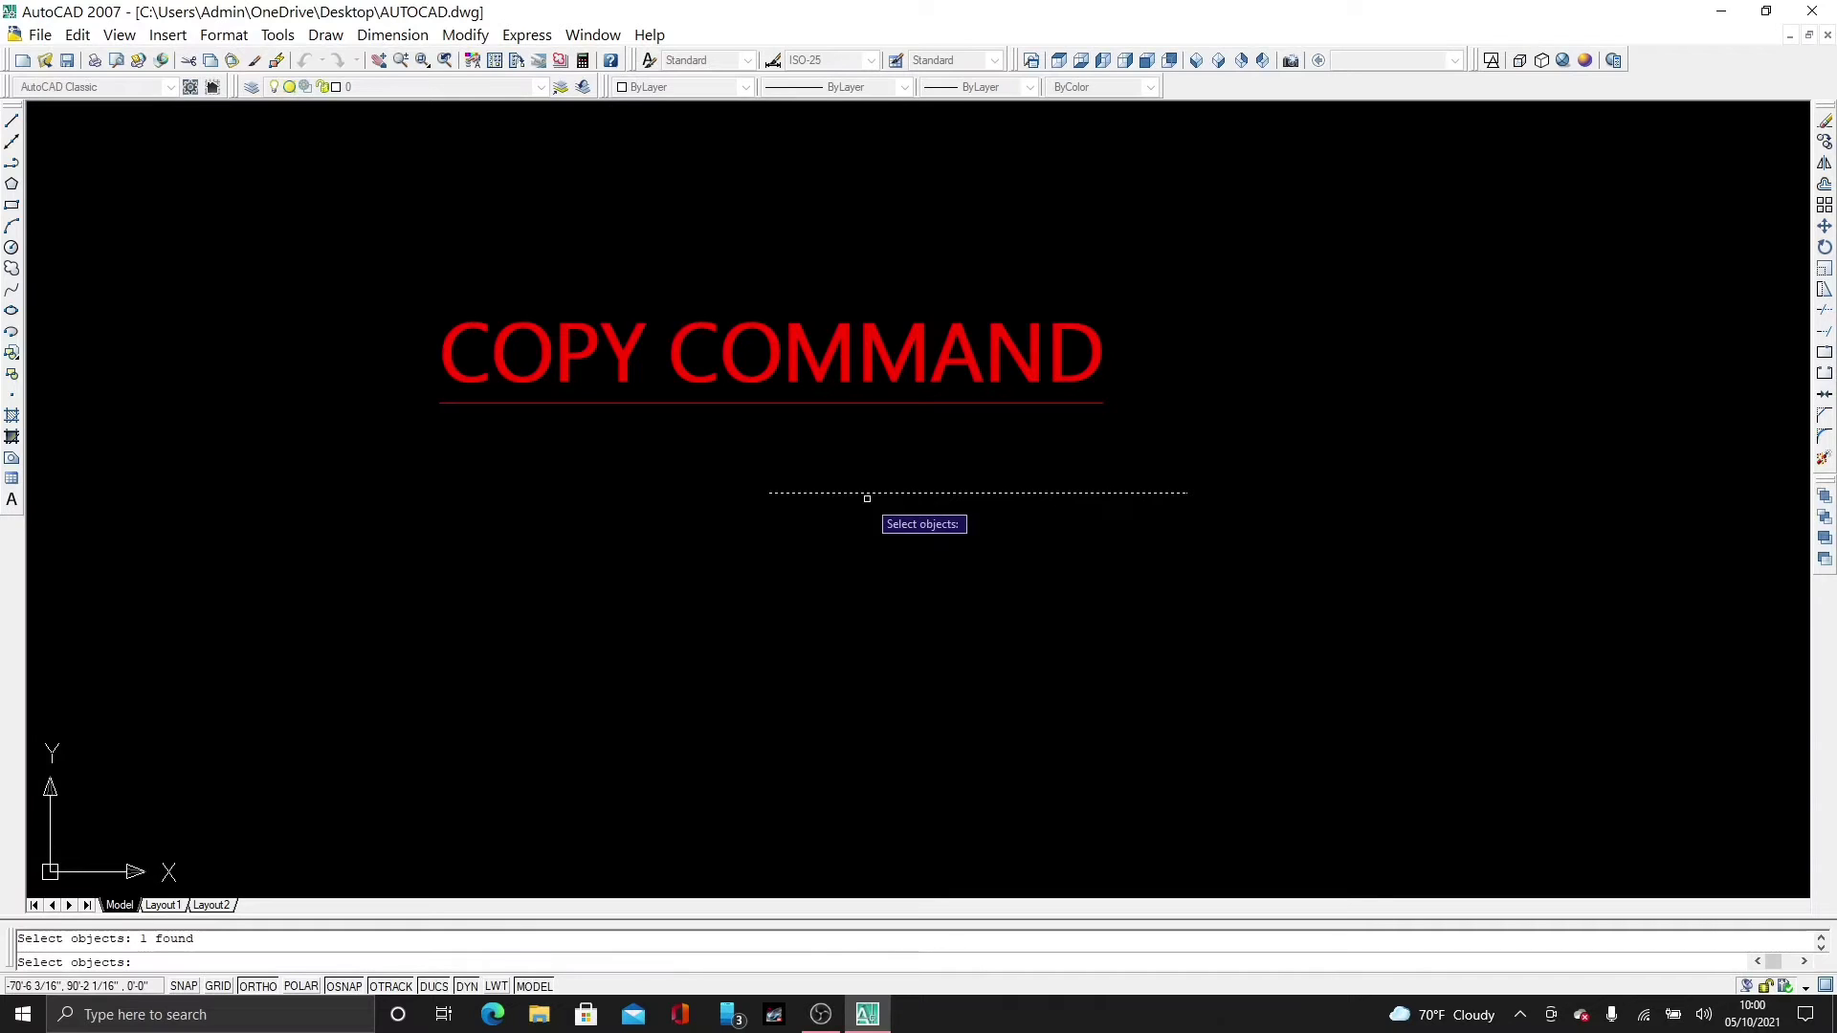
key(Return)
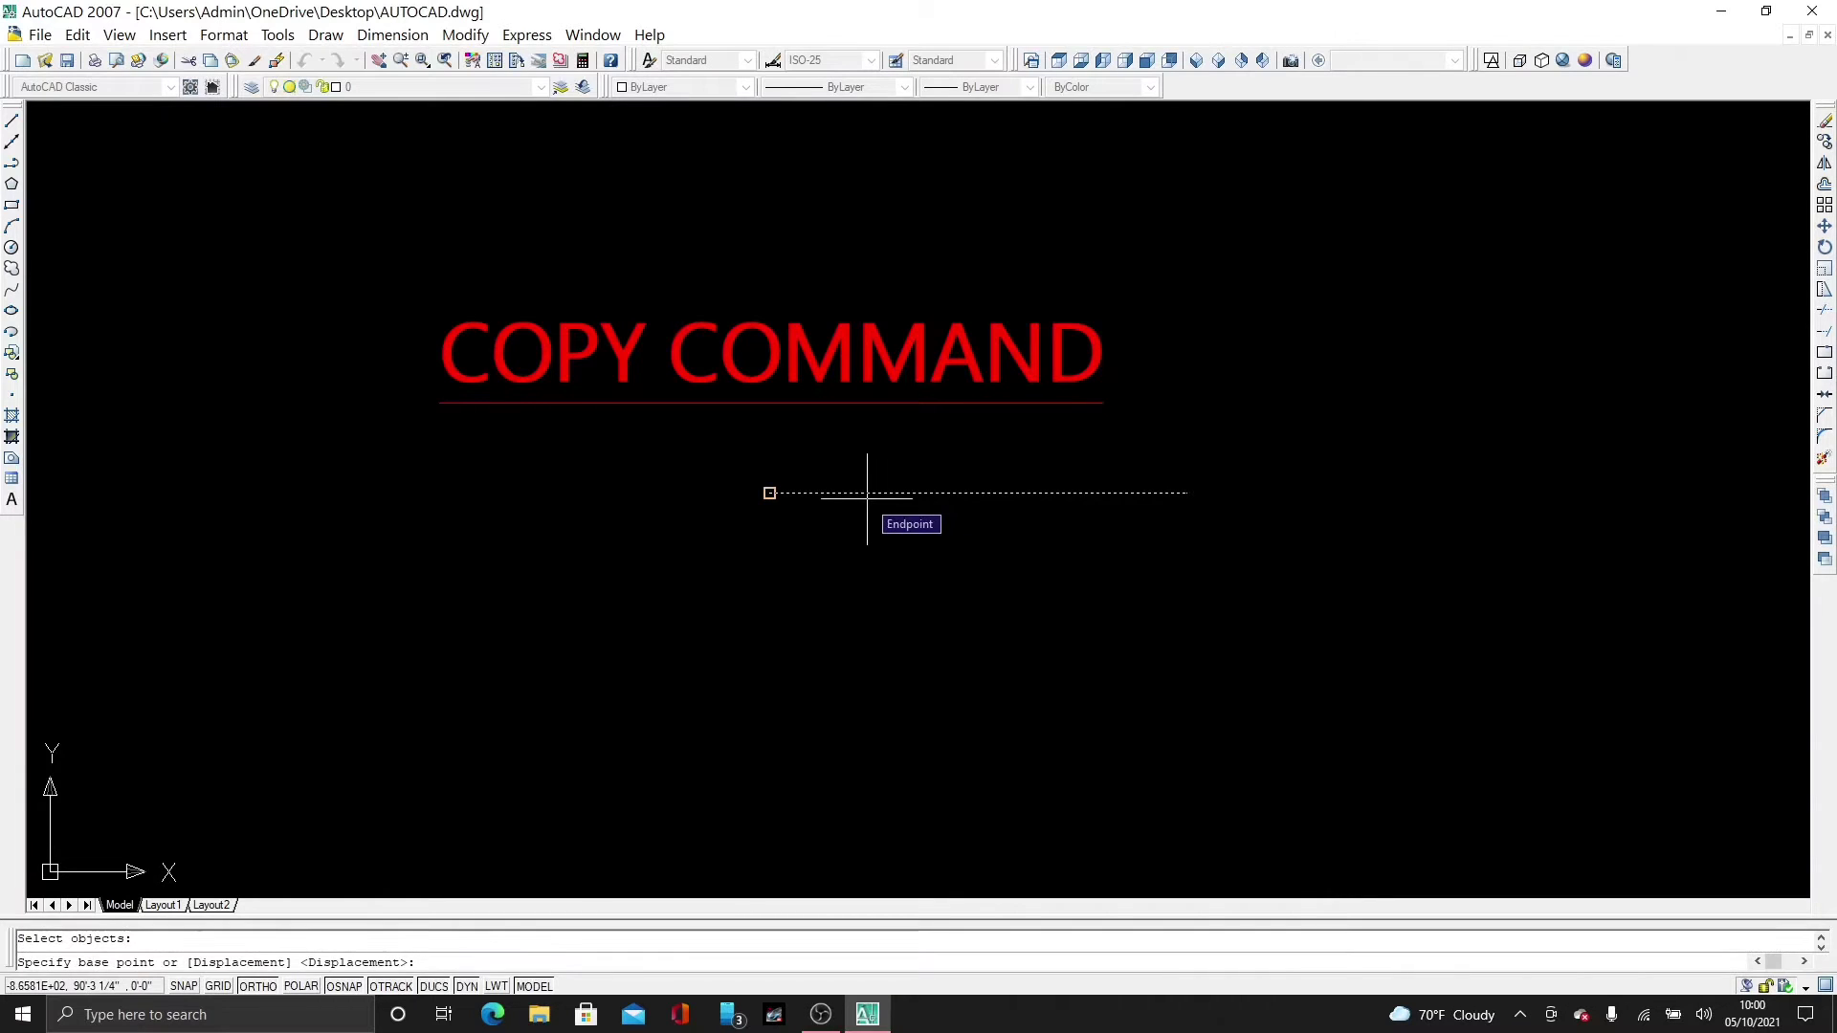
key(Escape)
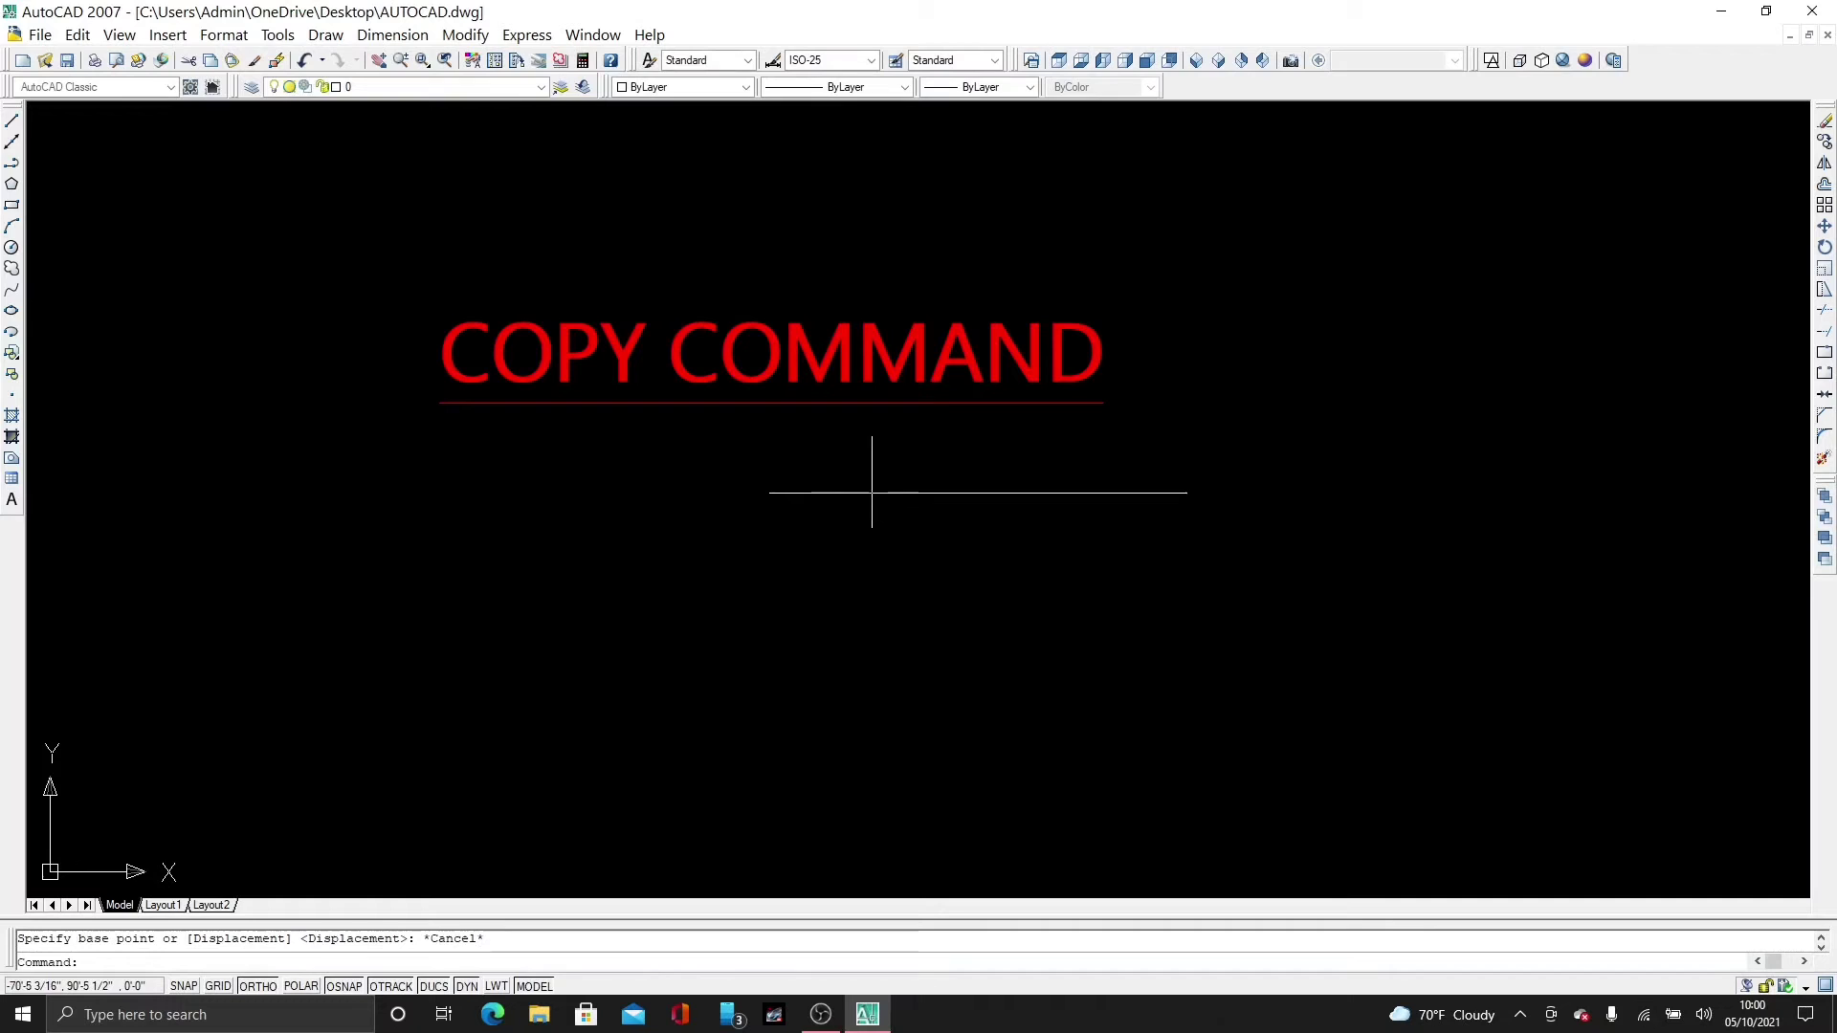
Step: Copy the horizontal line straight down by about 2'-10", using its left endpoint as the base point
click(464, 35)
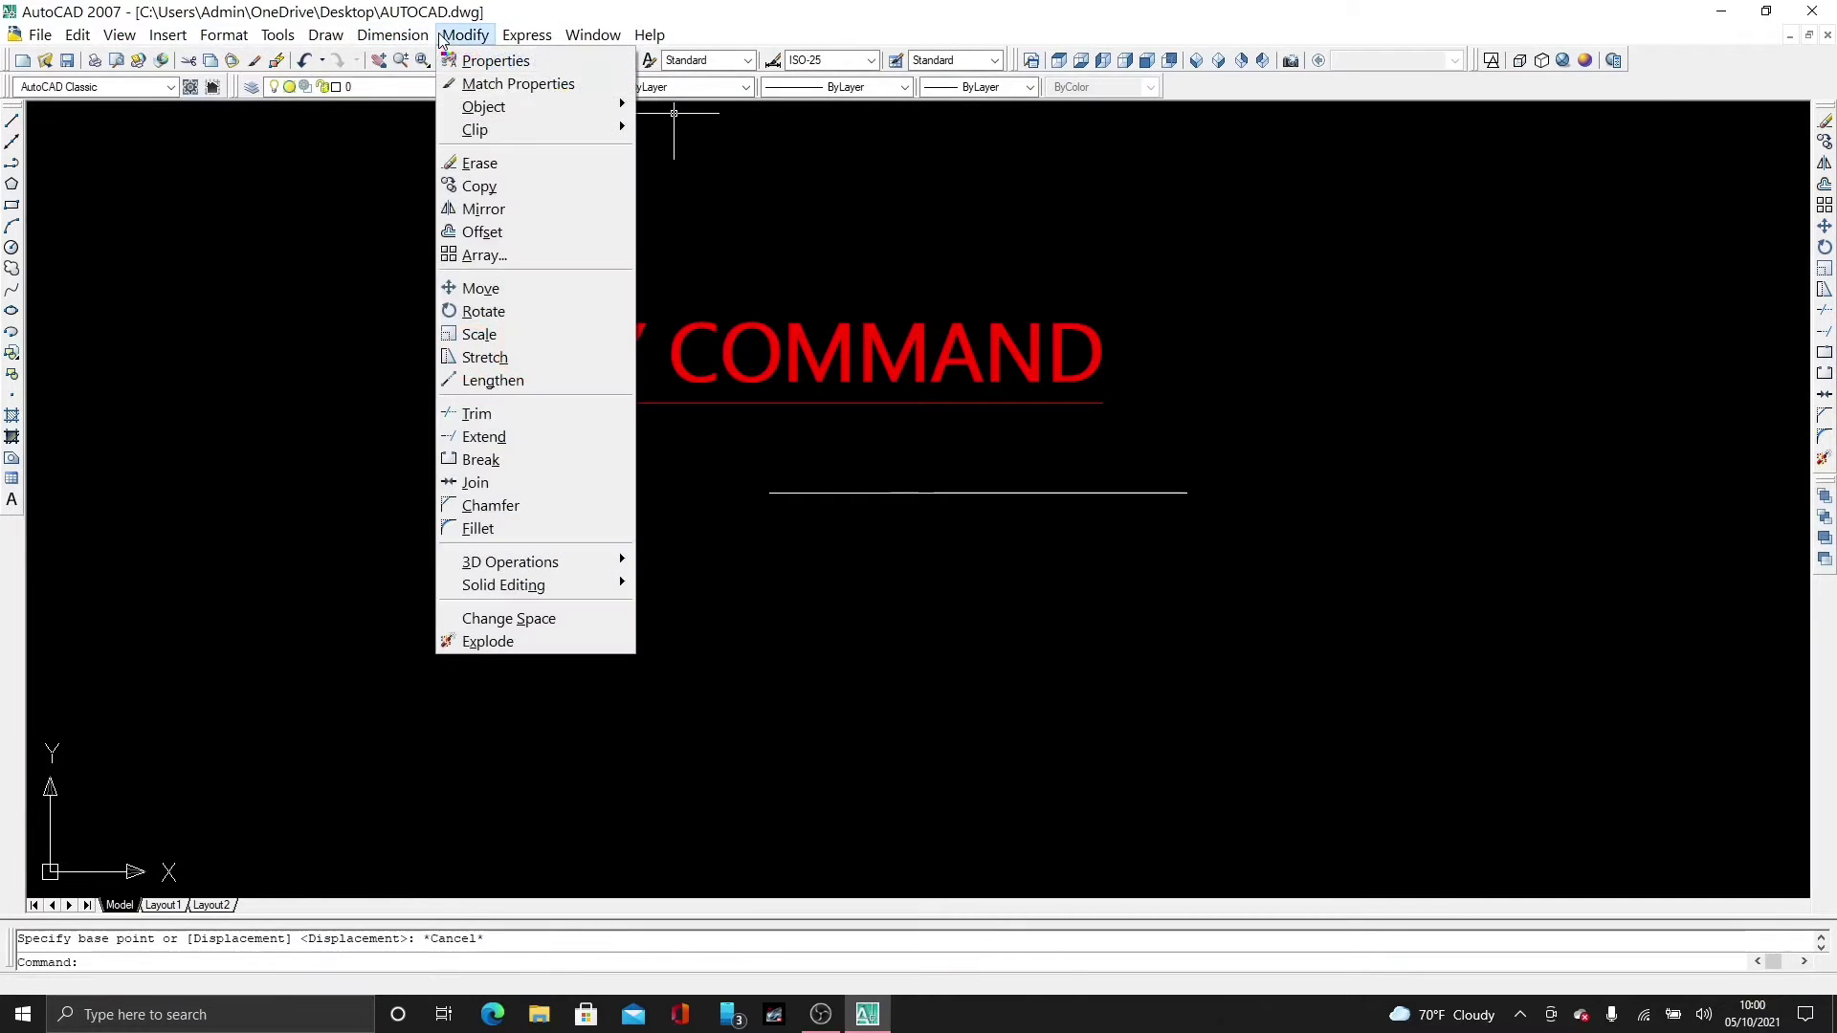
click(478, 186)
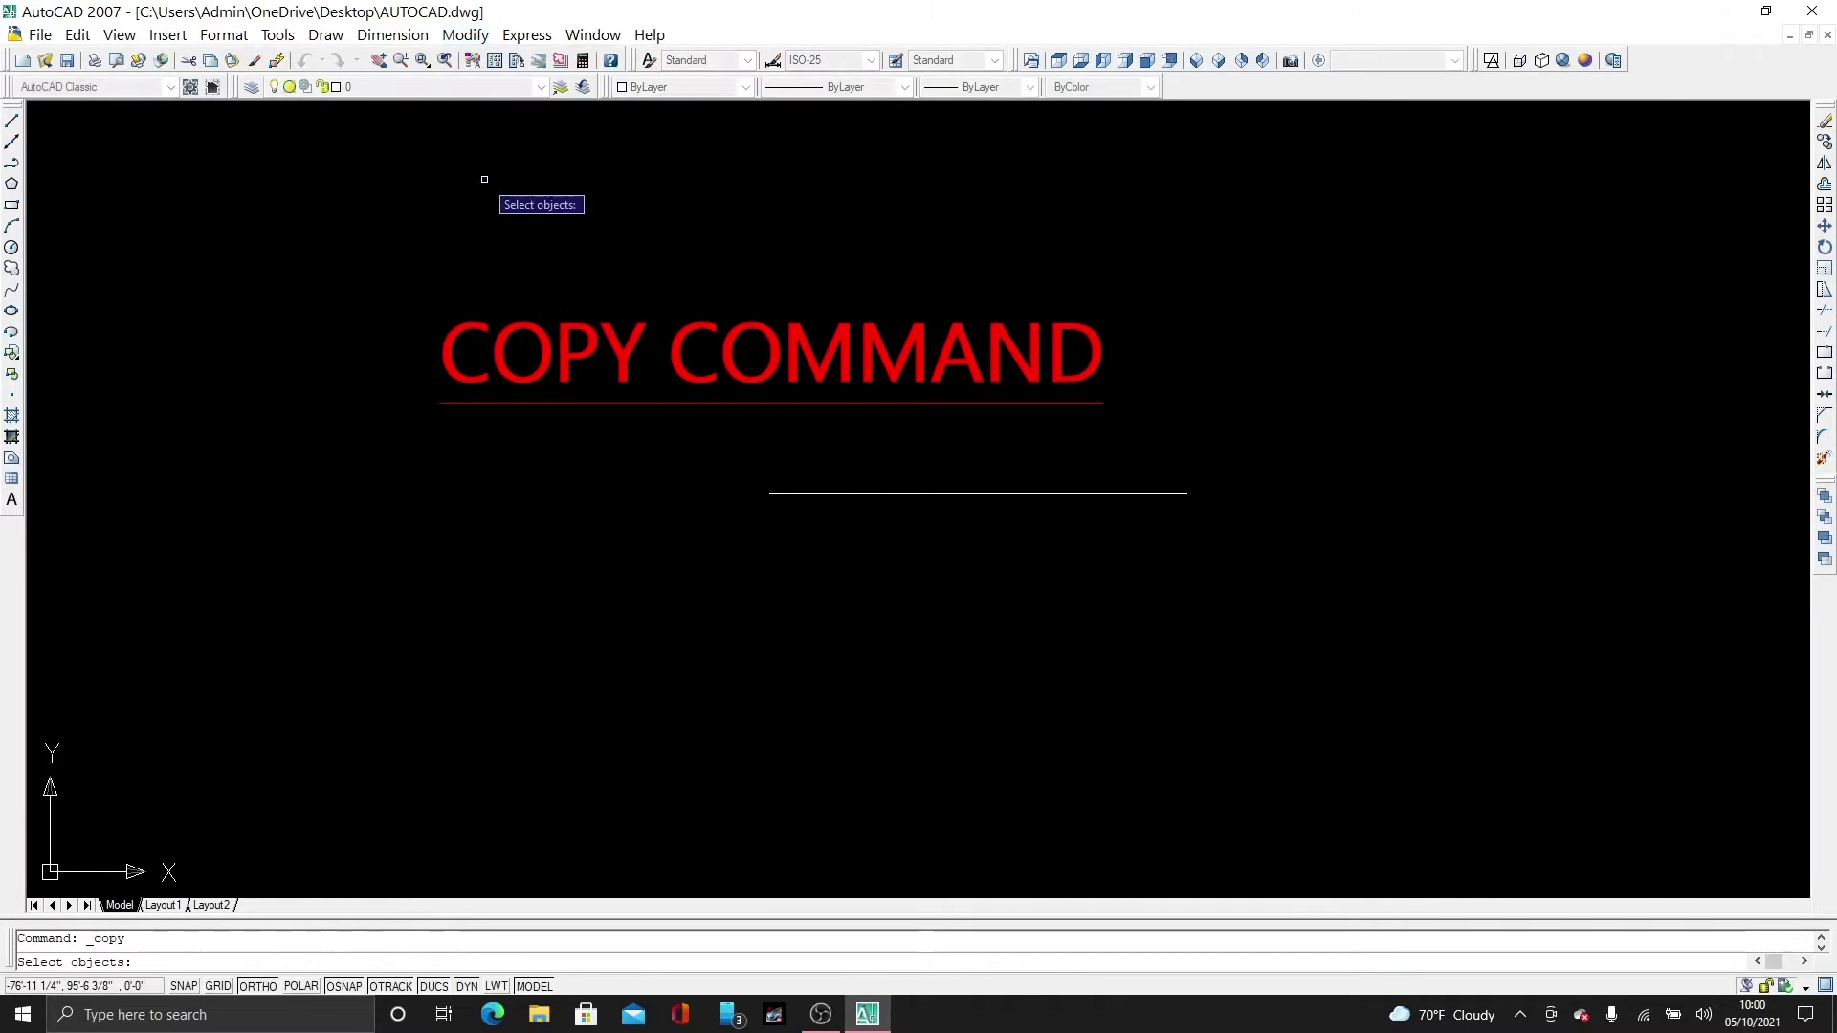
click(875, 493)
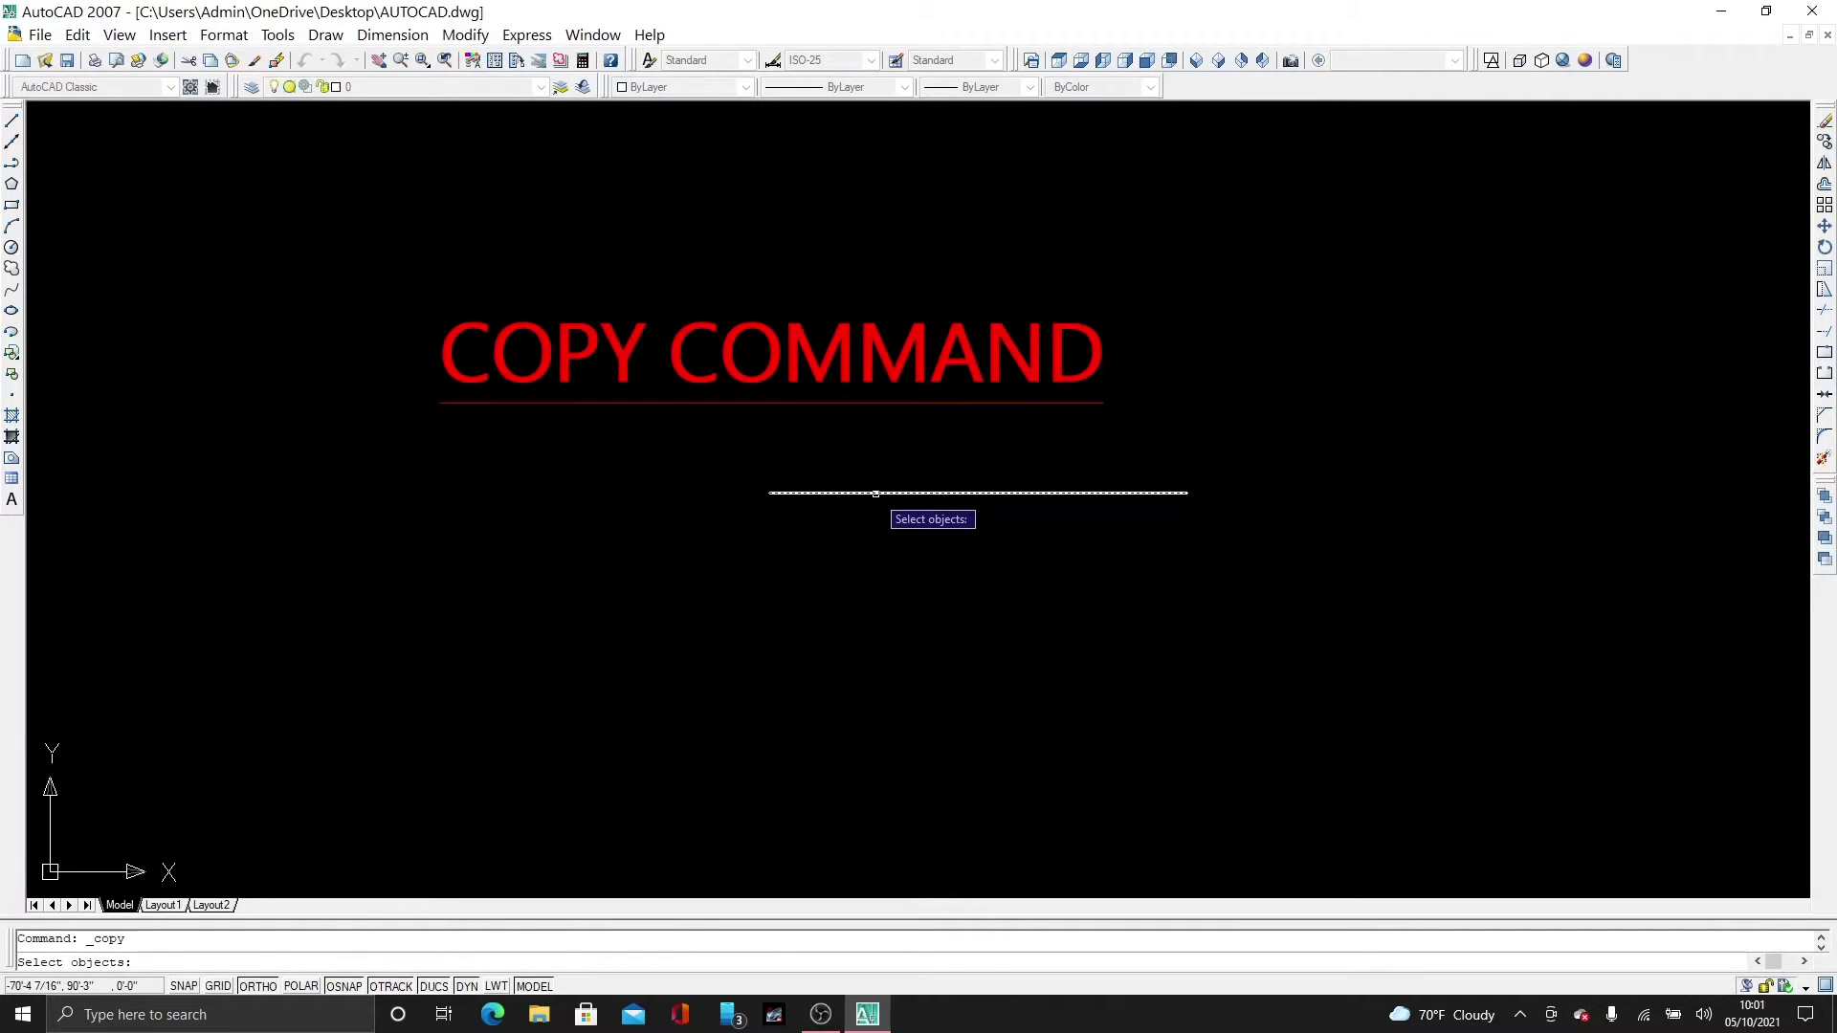
click(876, 493)
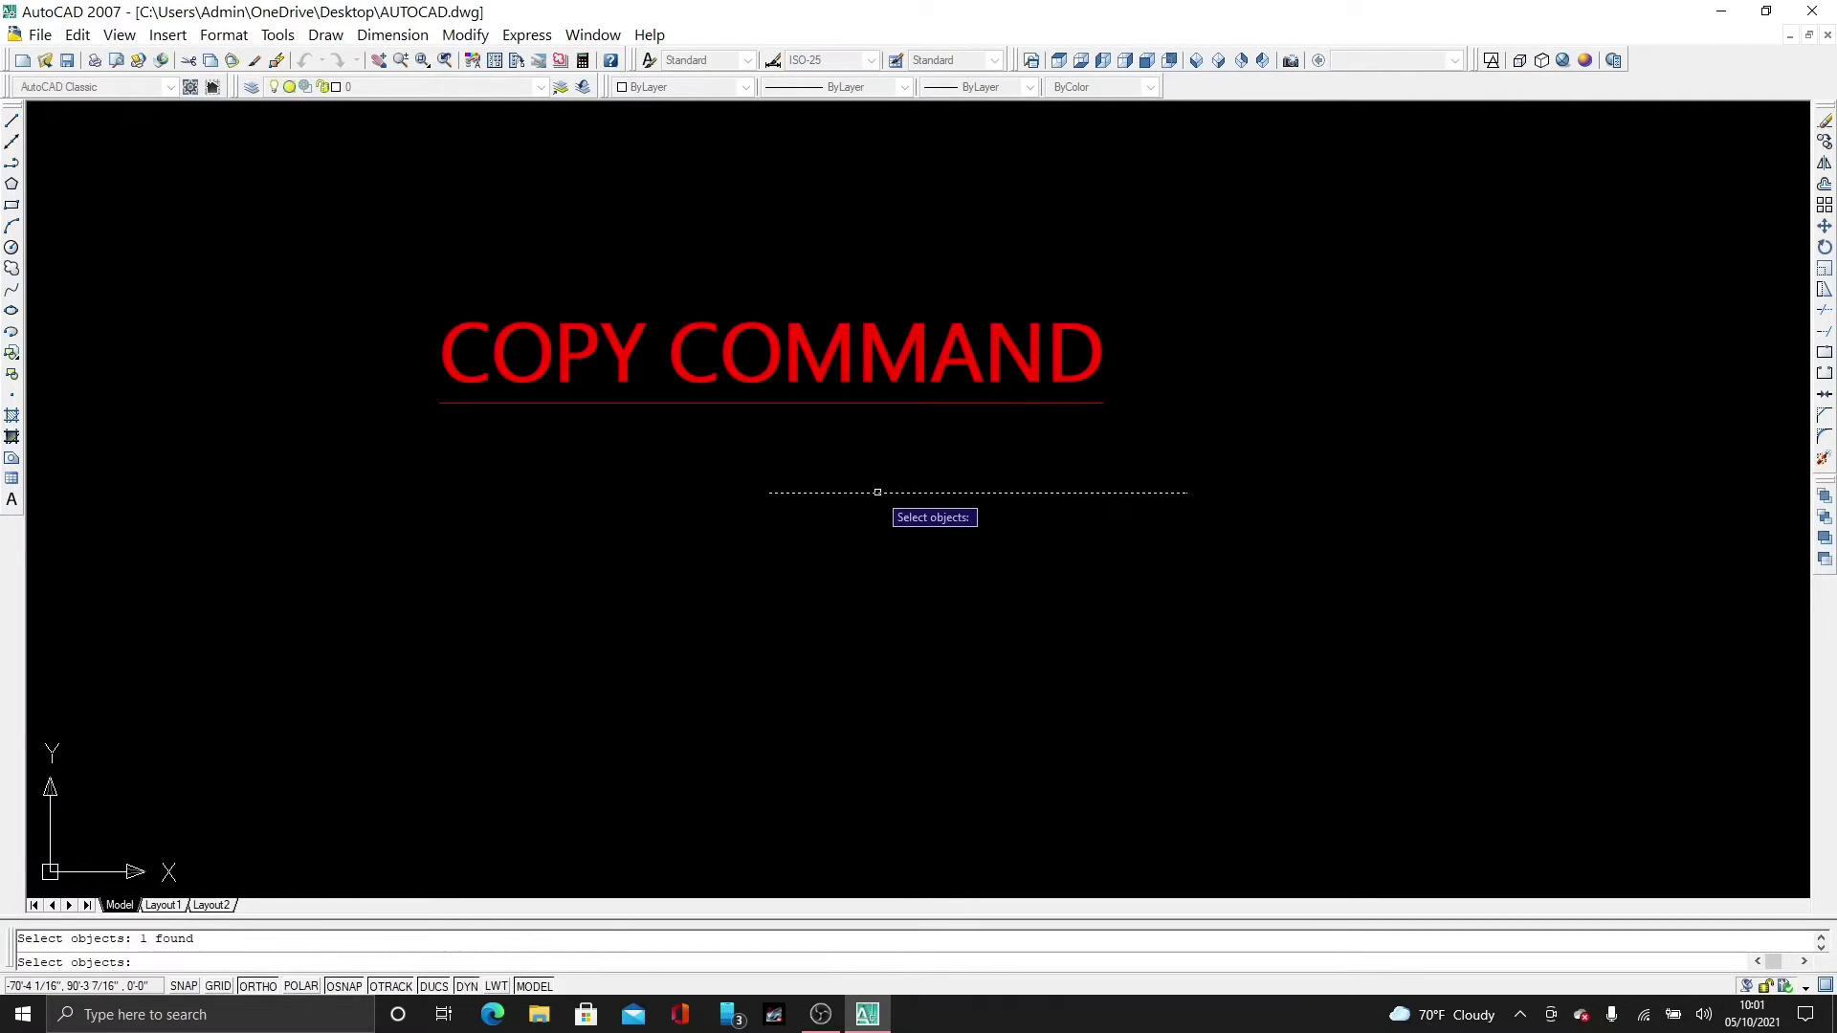
key(Return)
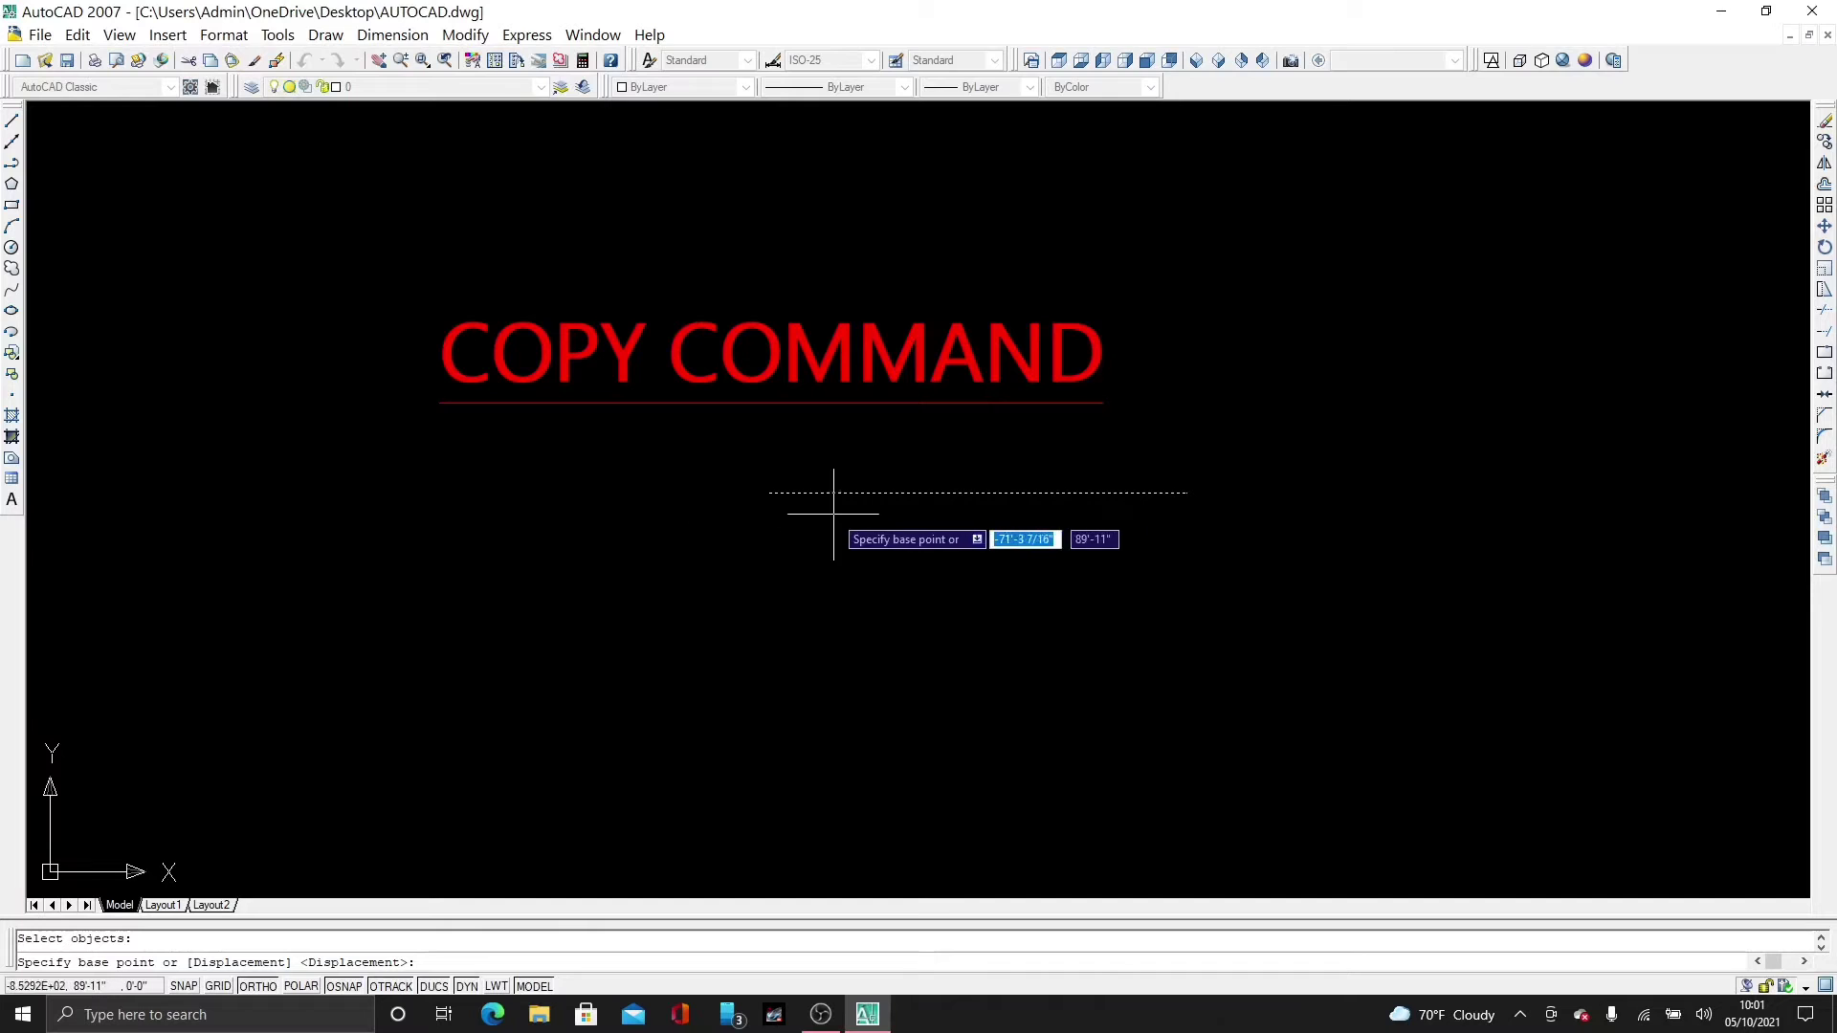
click(770, 493)
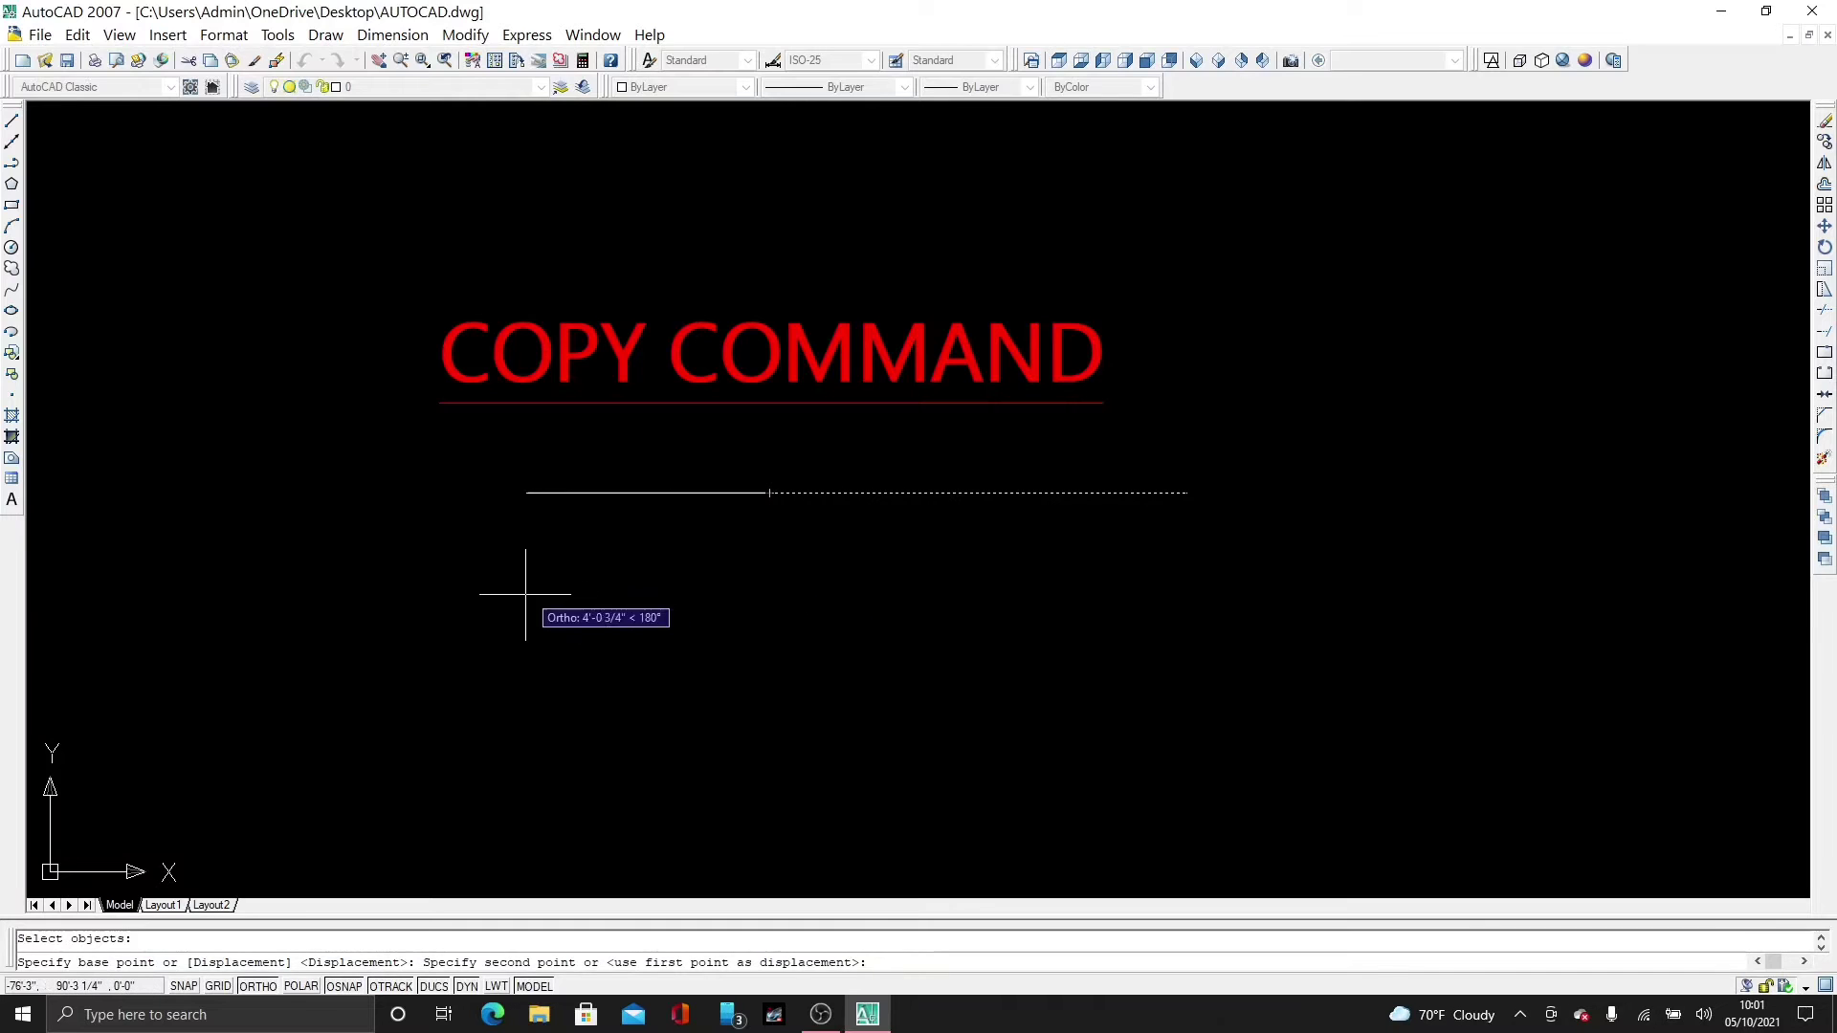
click(689, 662)
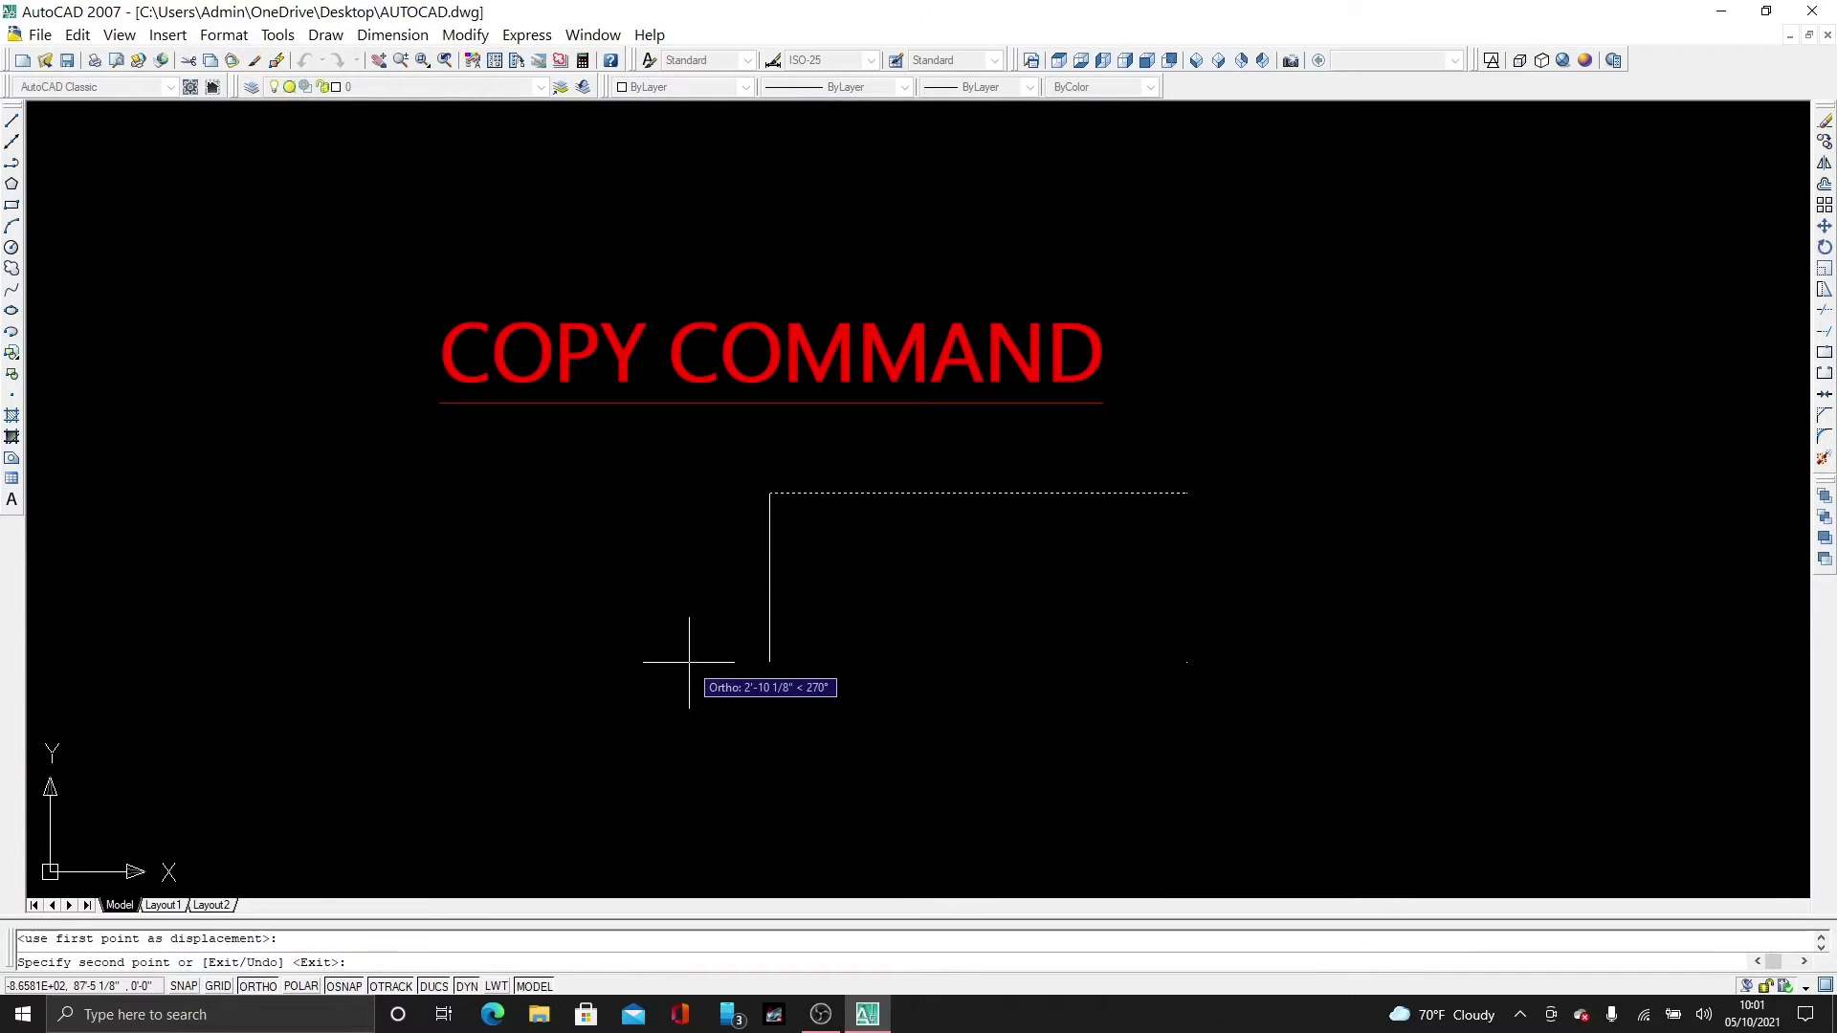
key(Return)
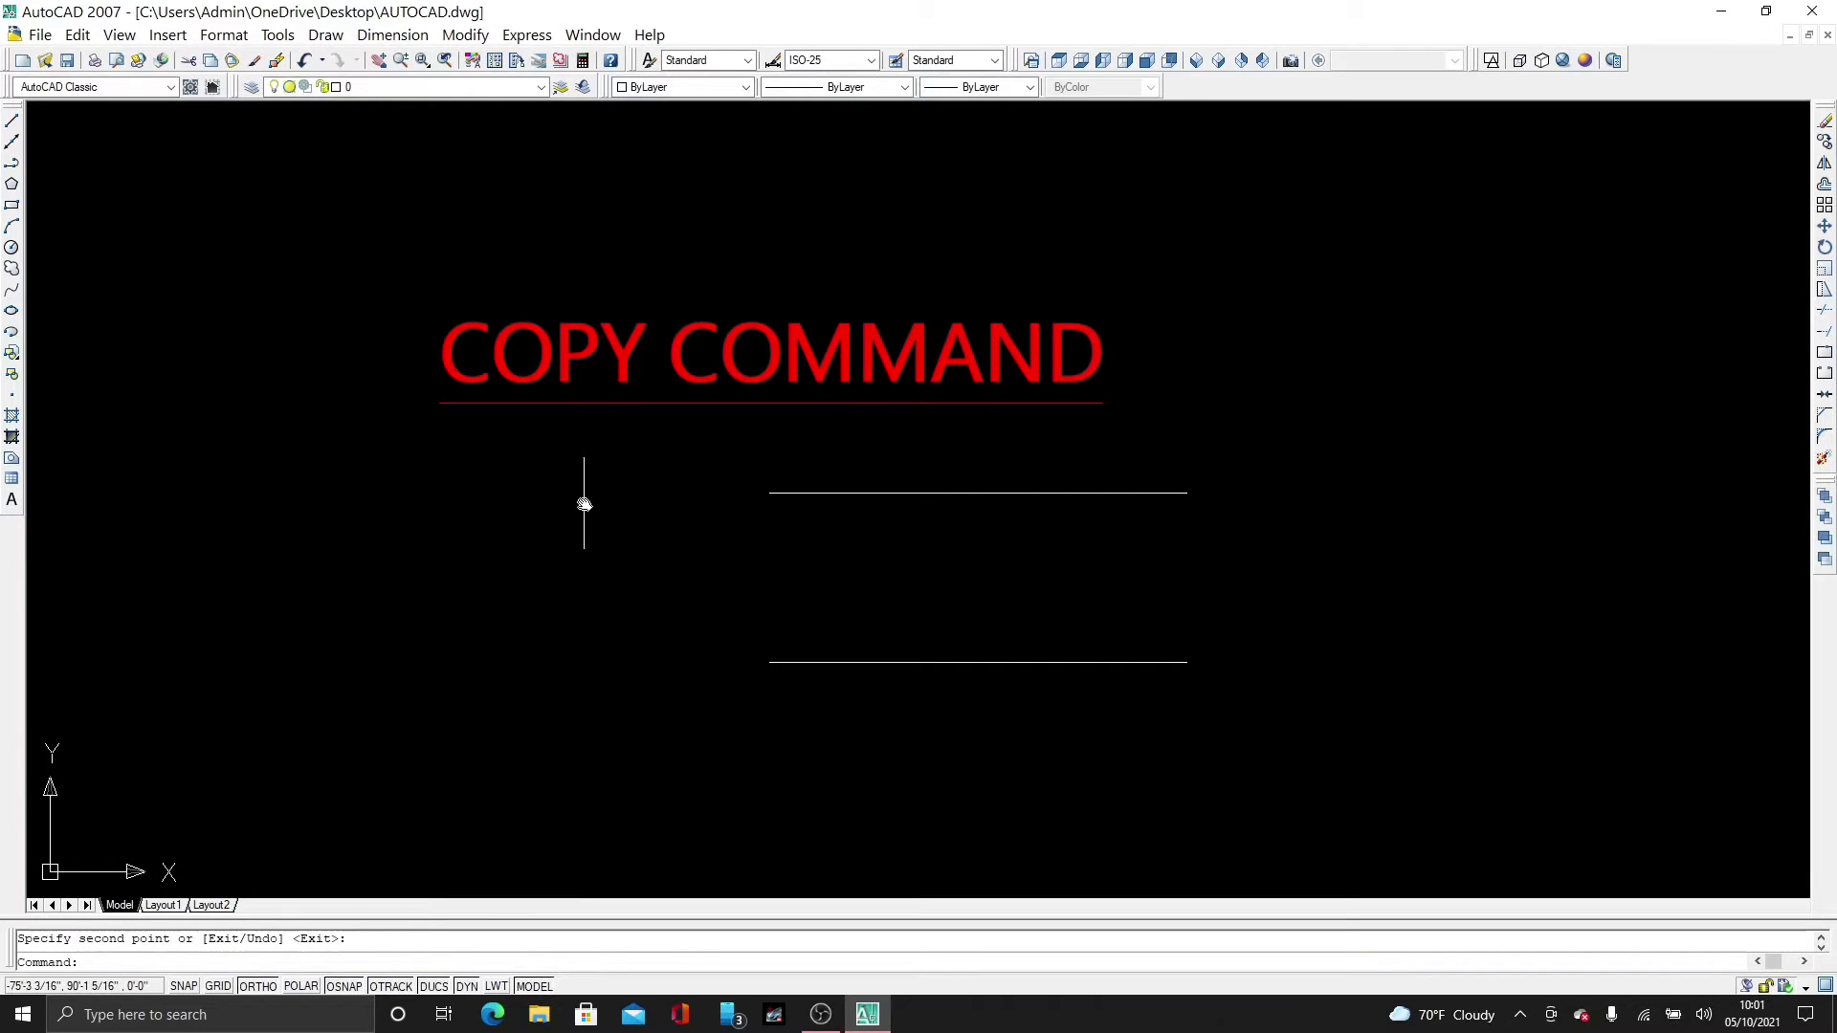
Step: Copy the upper line from its right endpoint nine times straight down at uneven spacings, plus once to each side at its own level
middle_drag(583, 500, 657, 495)
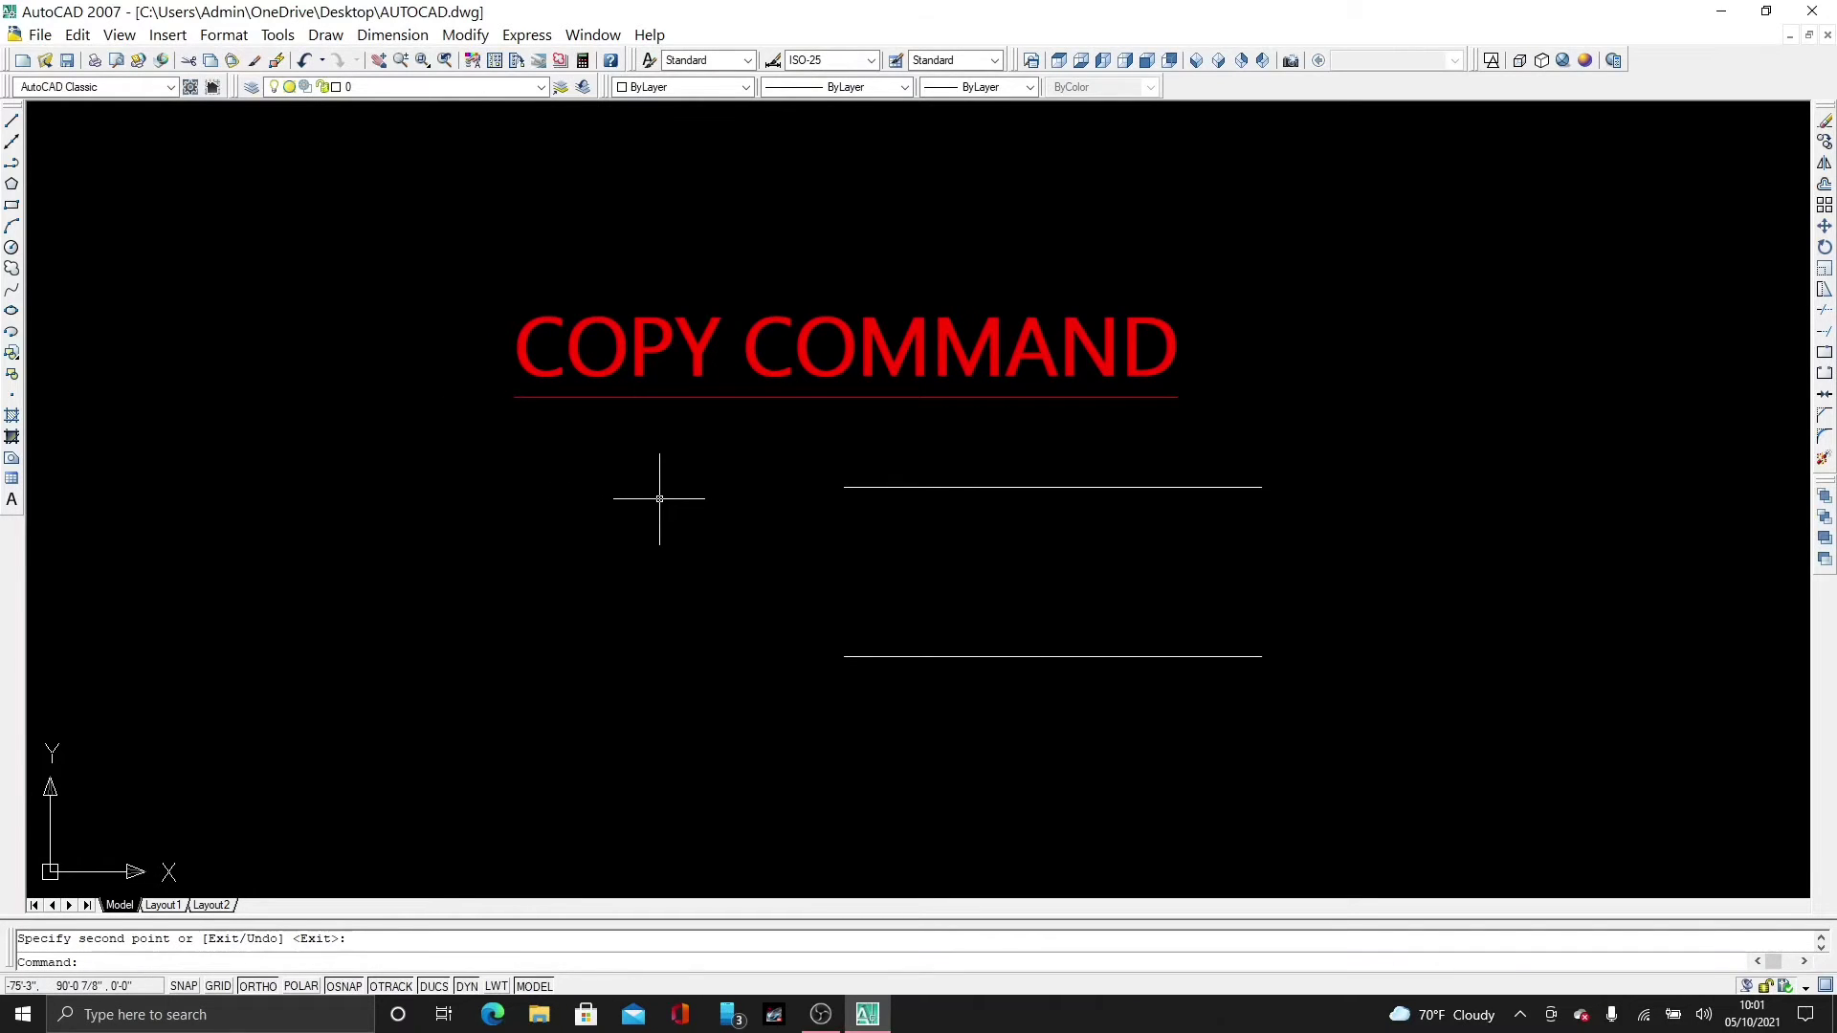
key(Return)
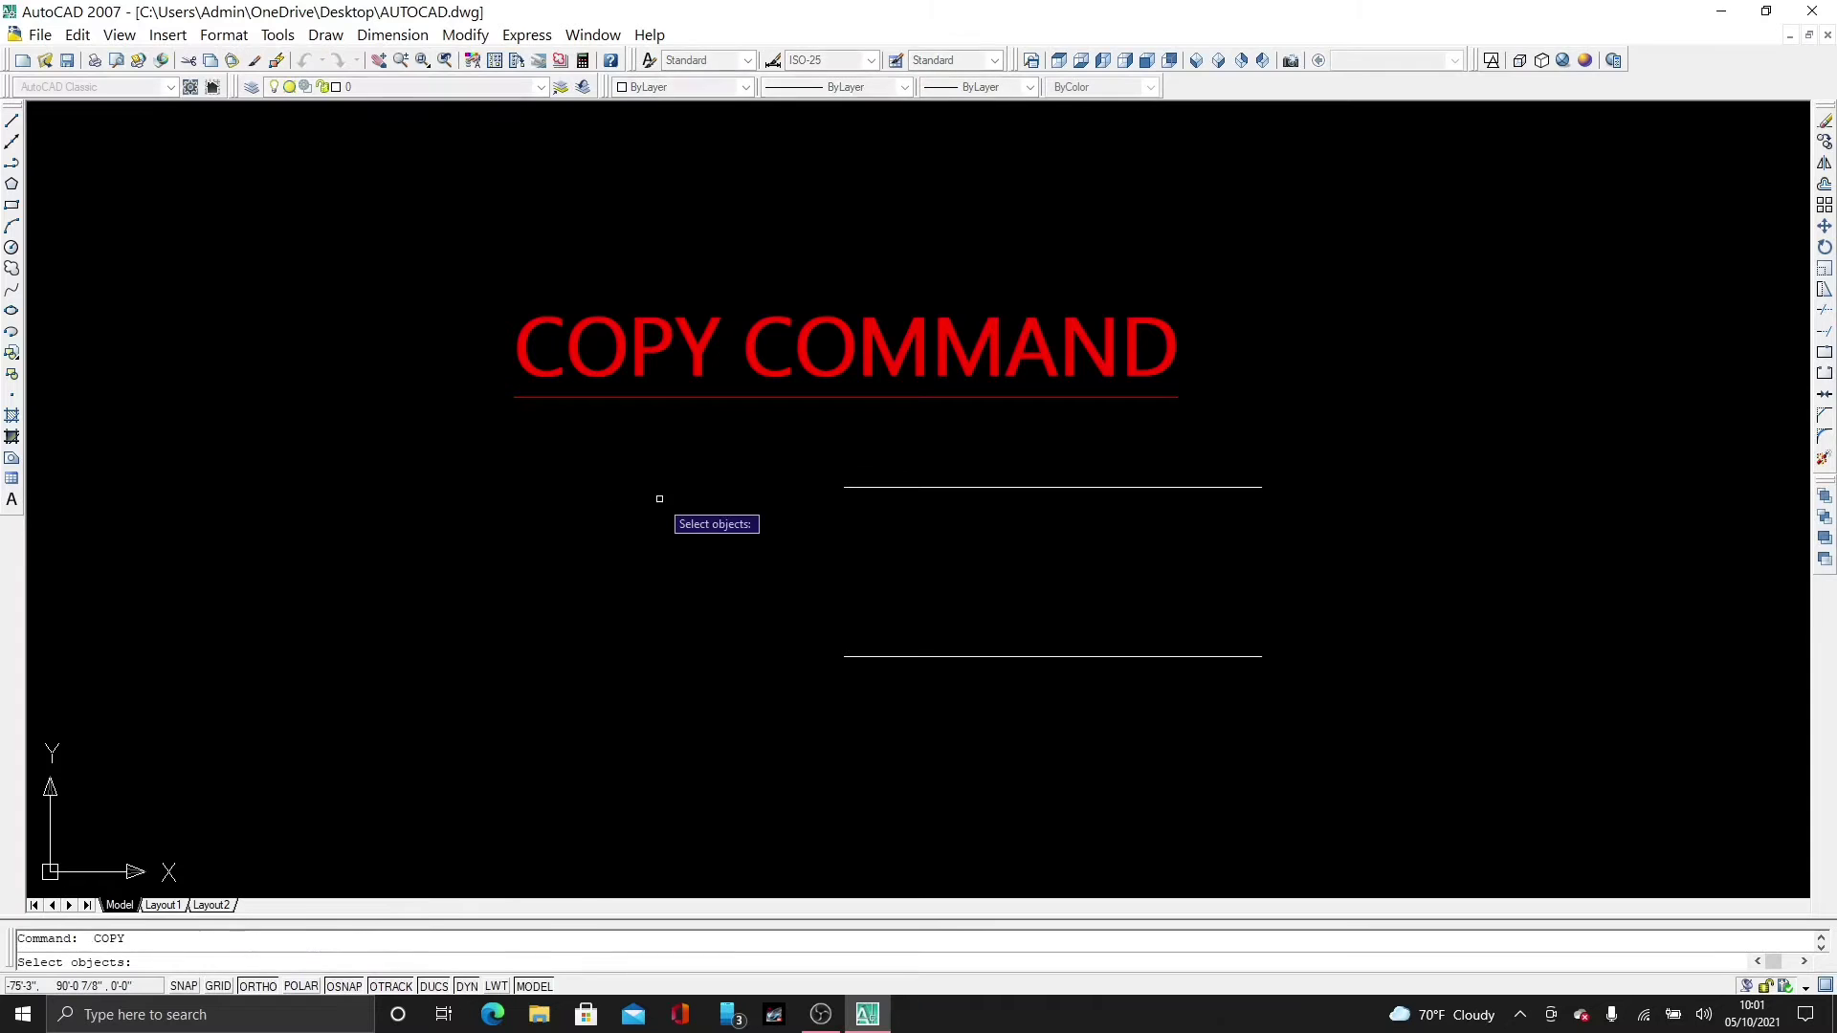
click(1038, 488)
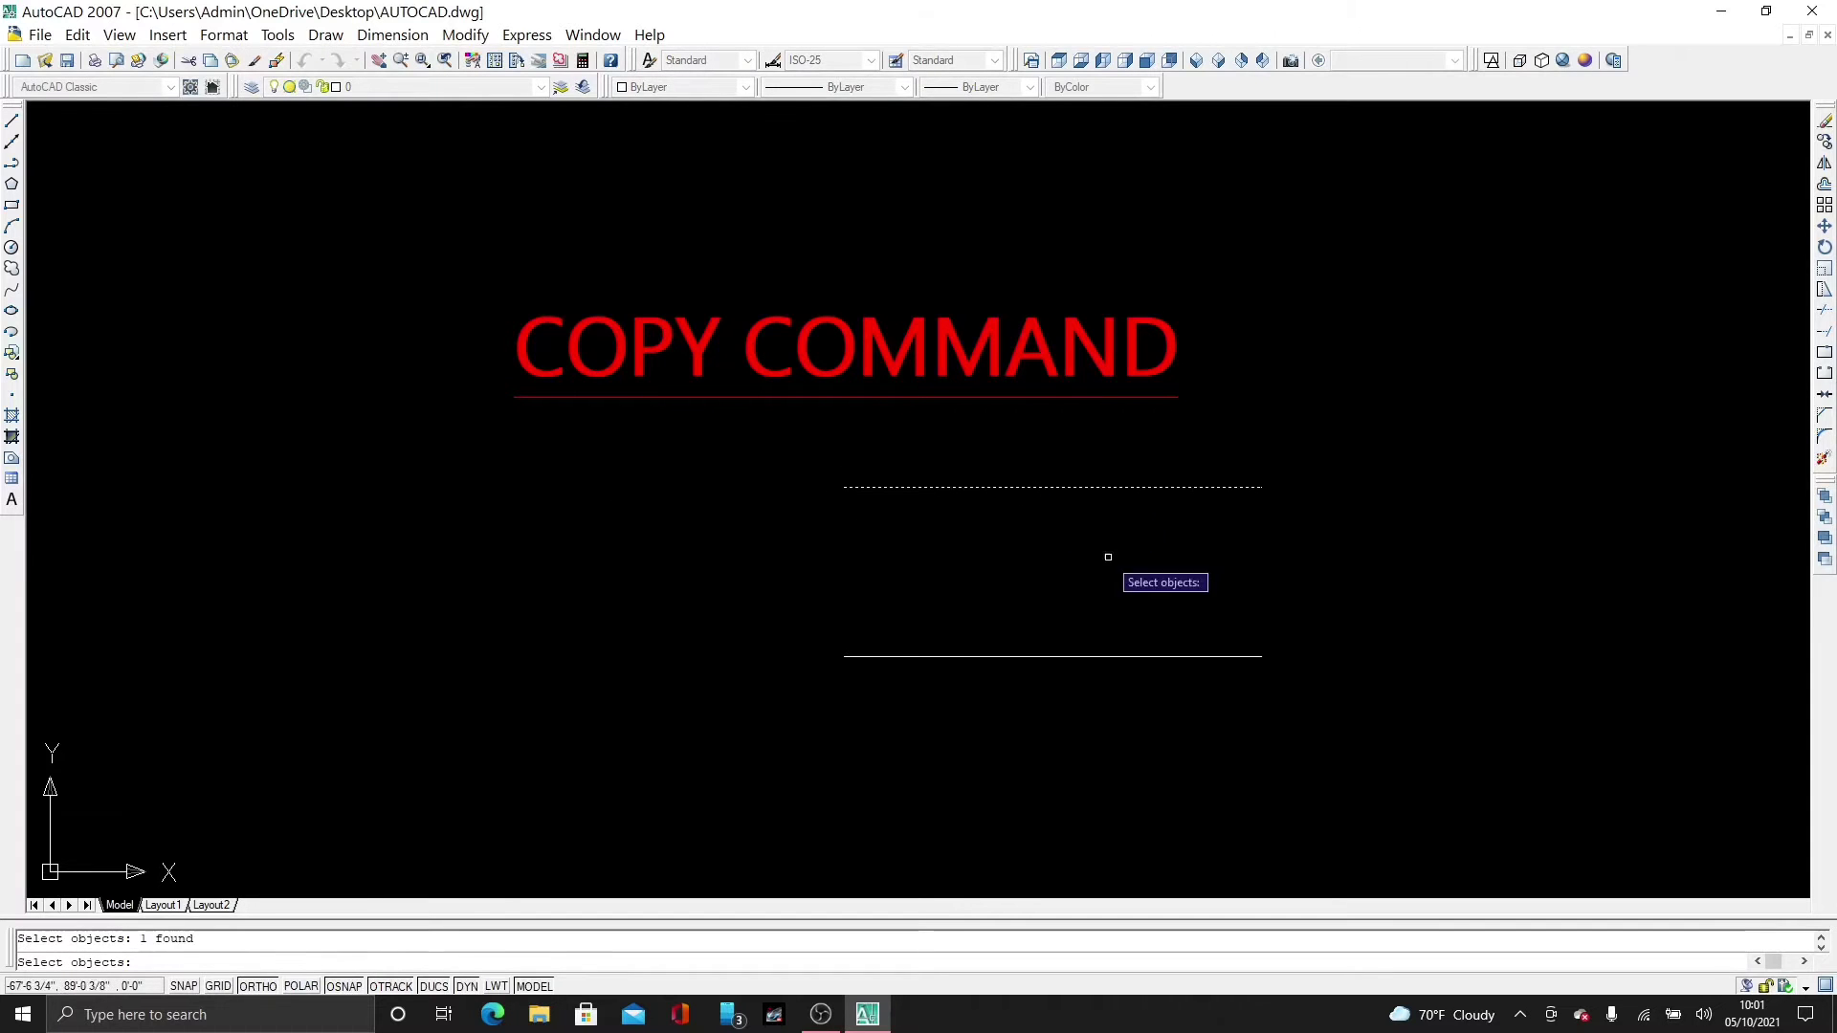
key(Return)
click(1262, 488)
click(1226, 540)
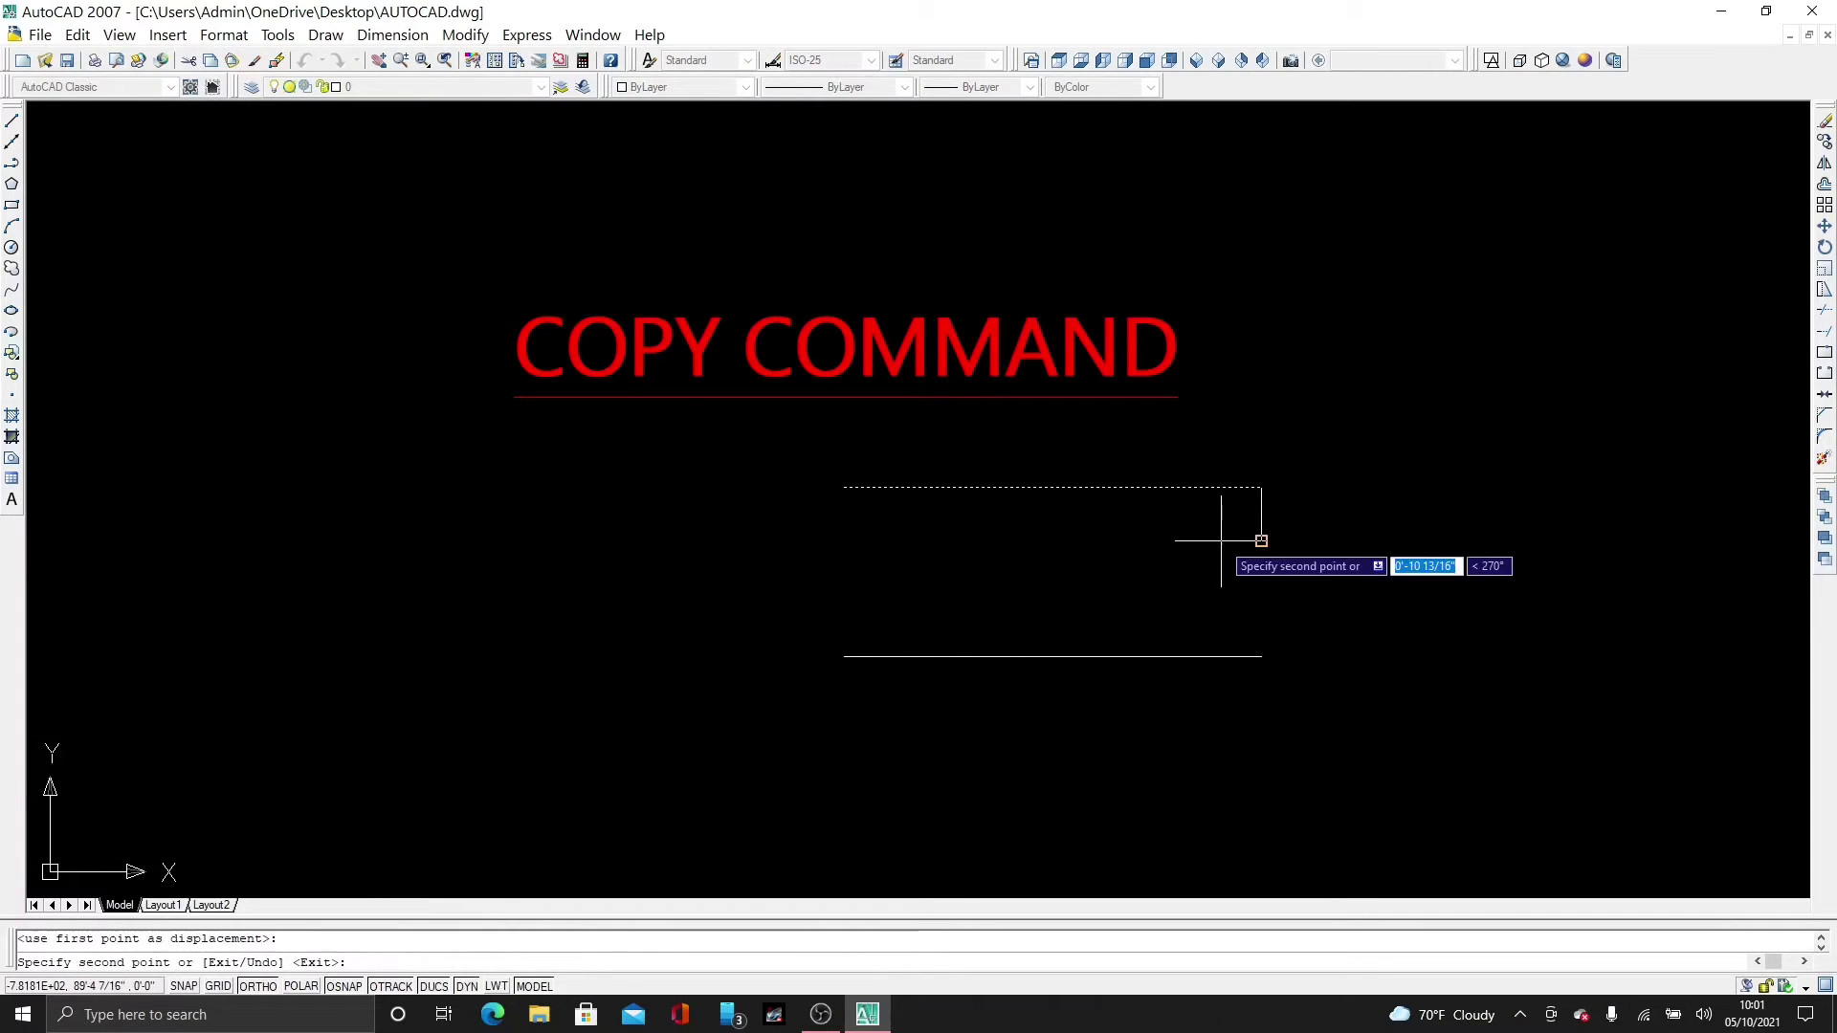
click(1196, 568)
click(1176, 599)
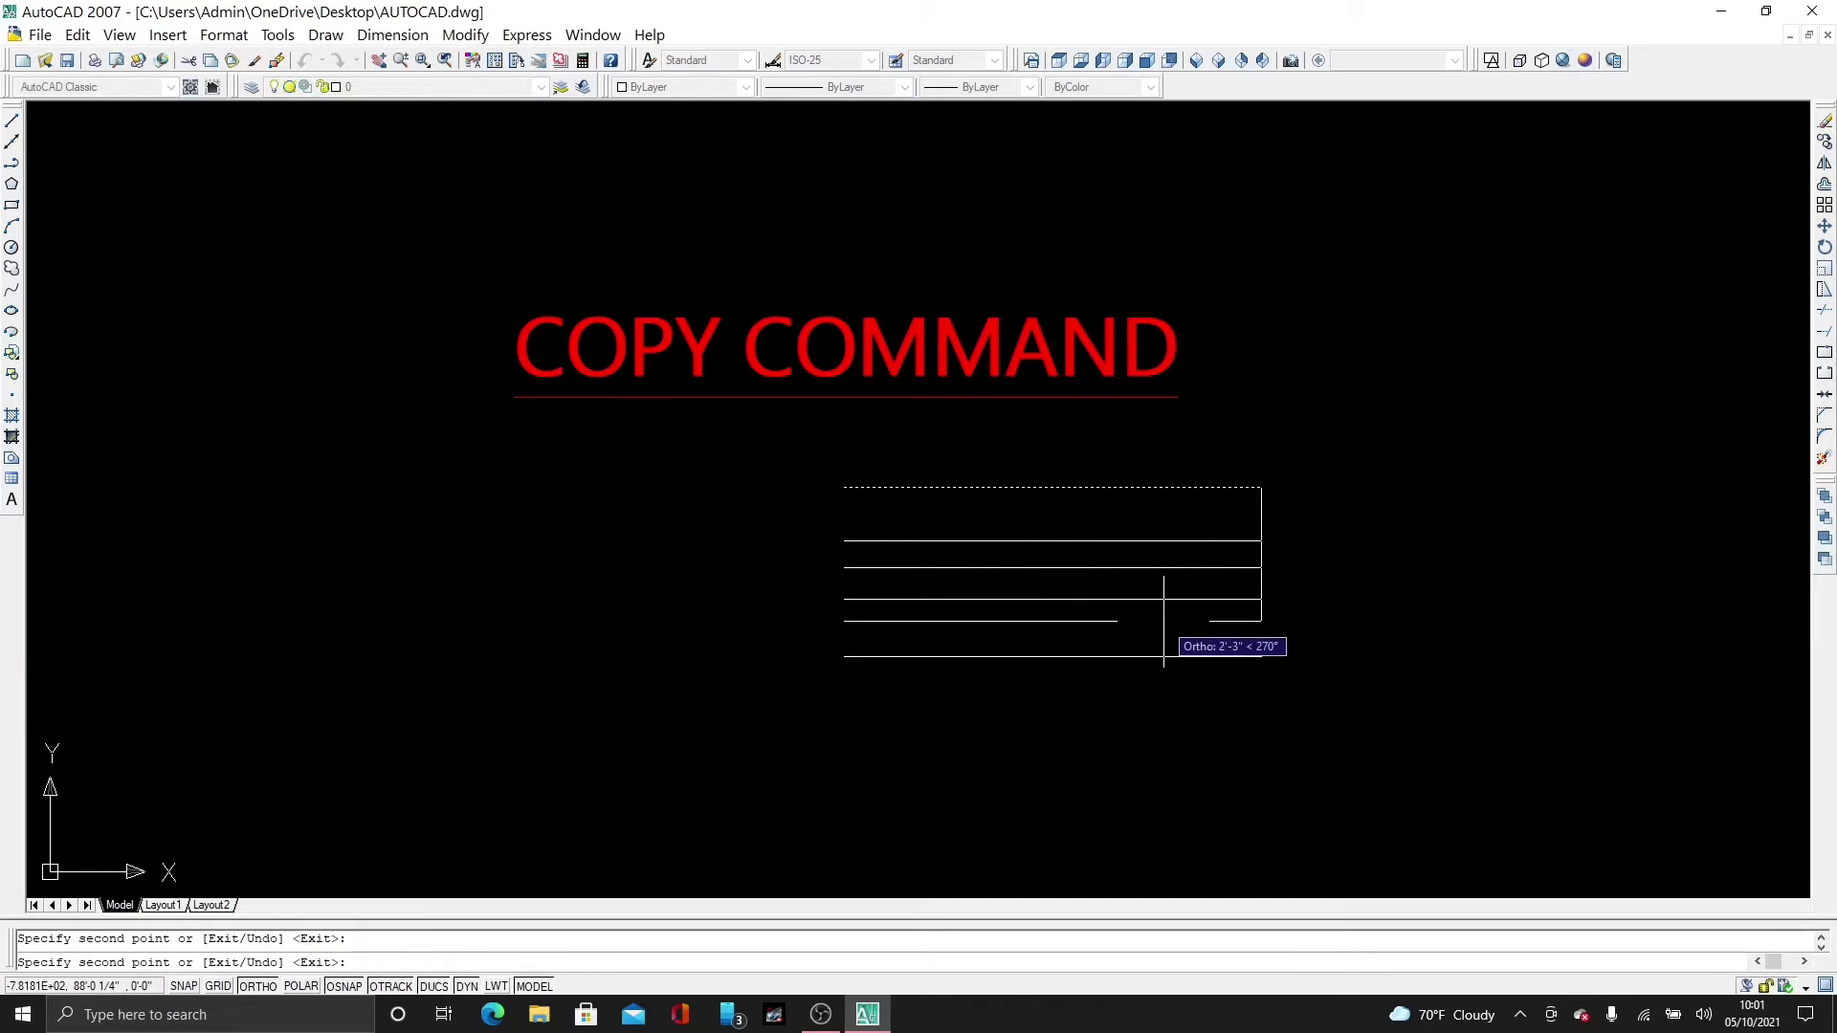
click(1165, 621)
click(1149, 640)
click(1130, 695)
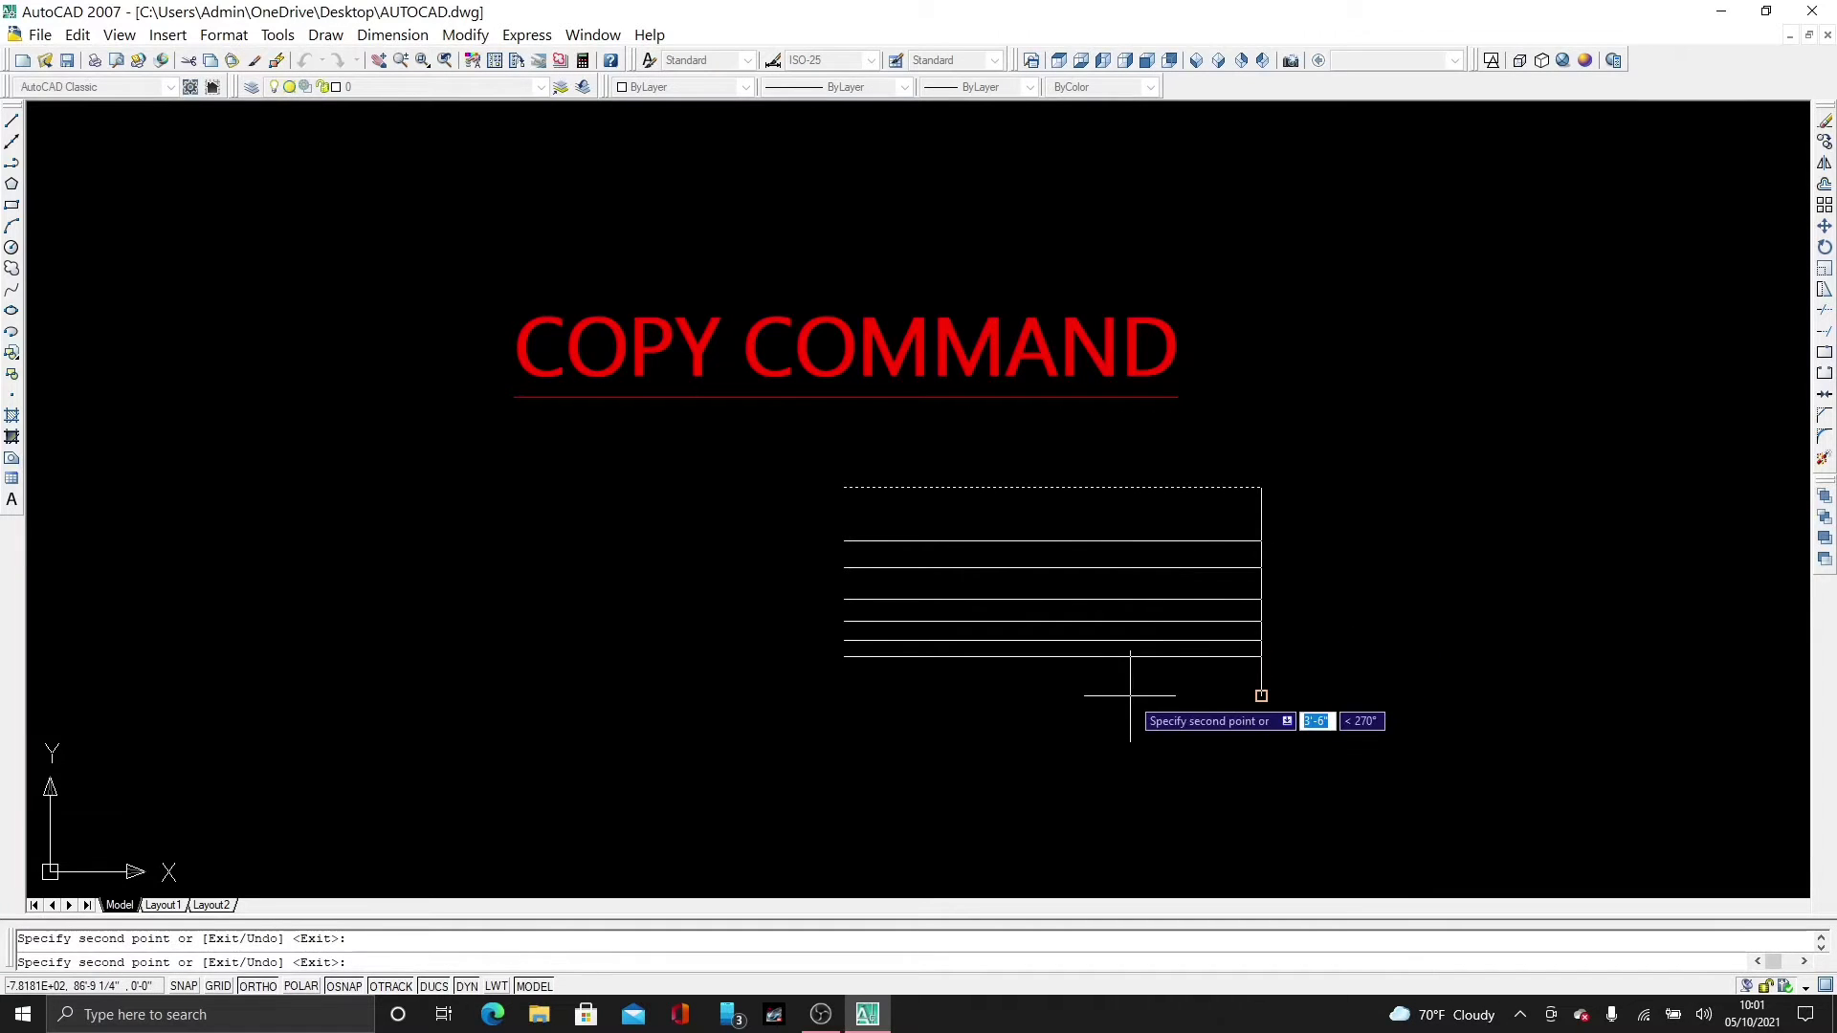
click(1129, 729)
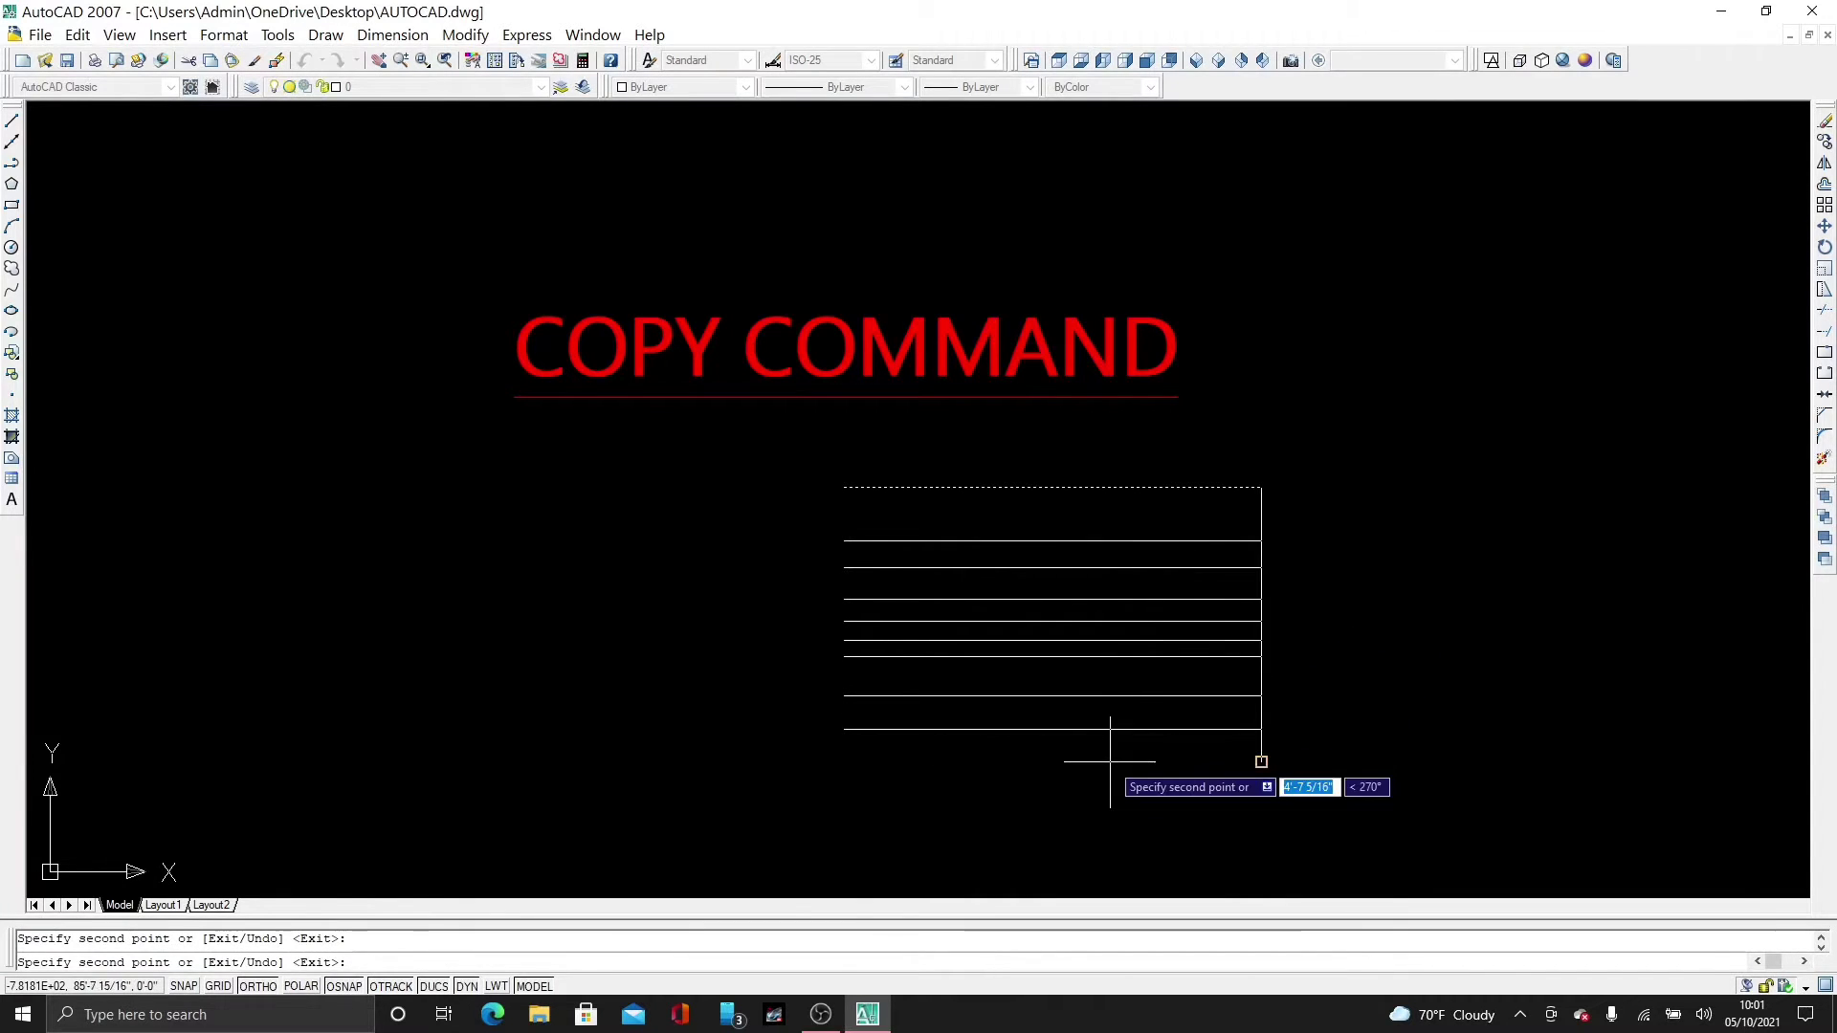
click(1263, 761)
click(1259, 777)
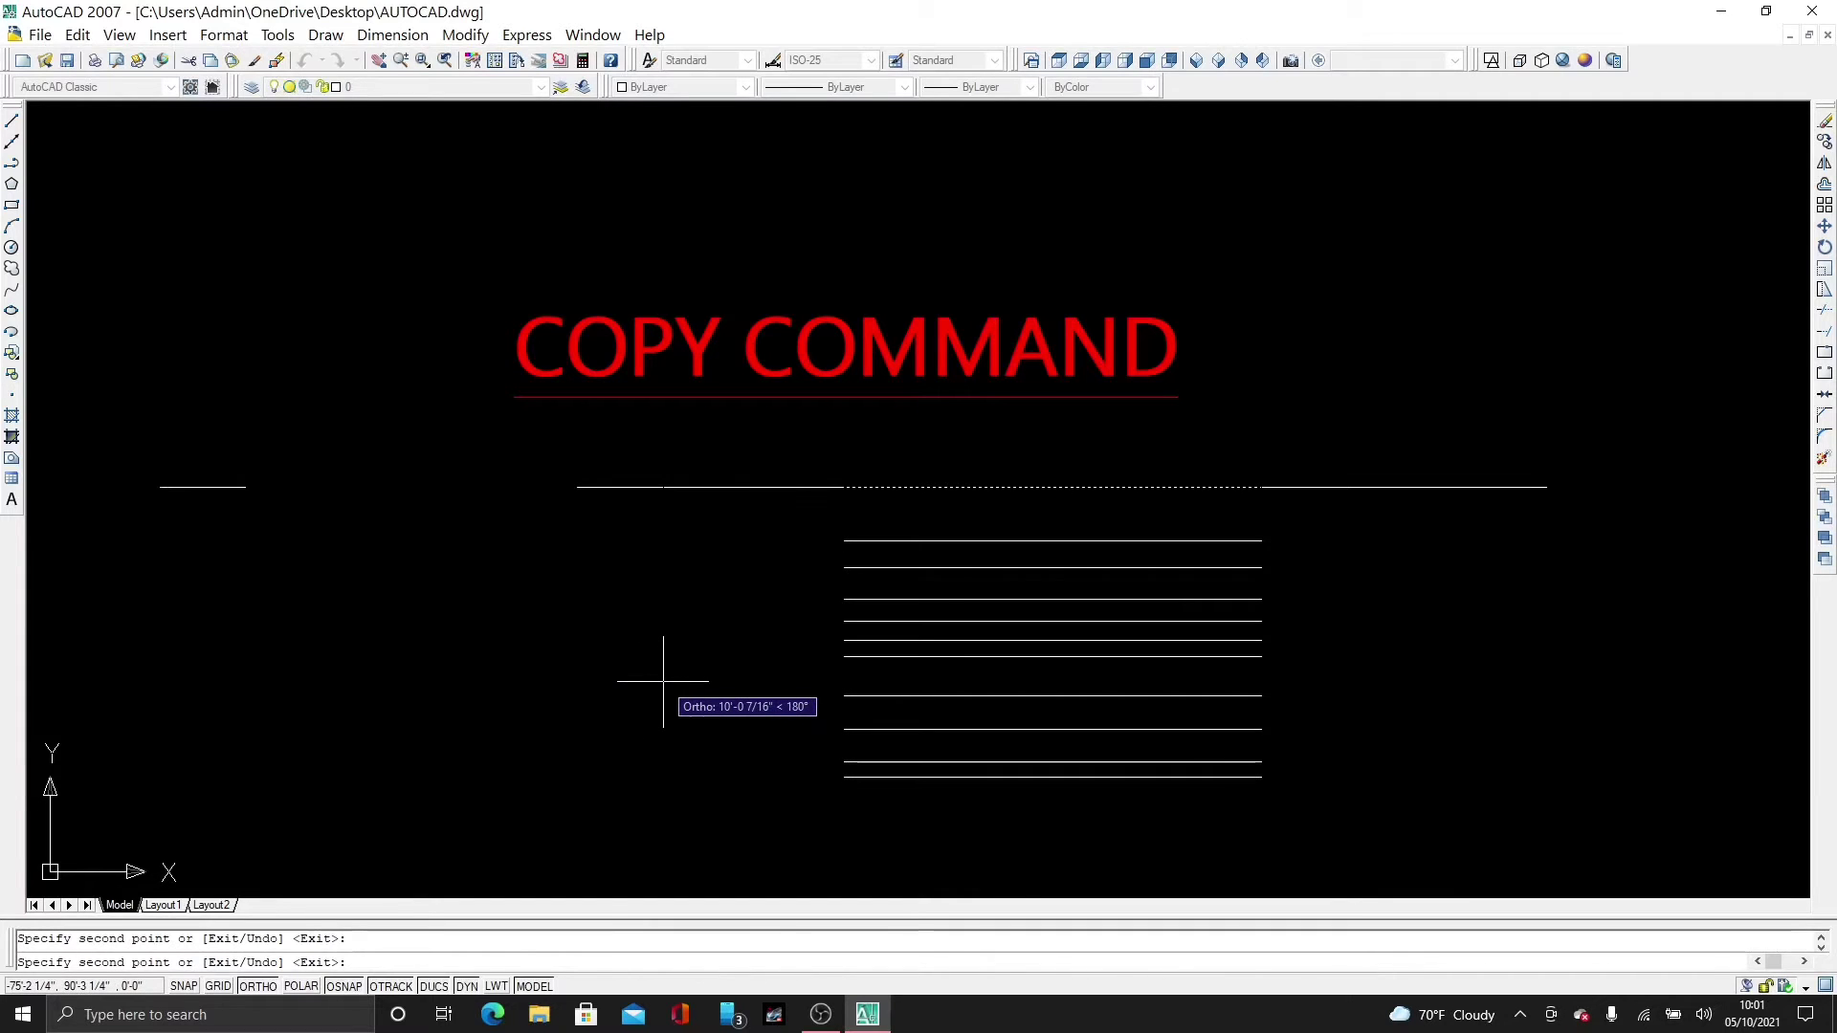
key(Escape)
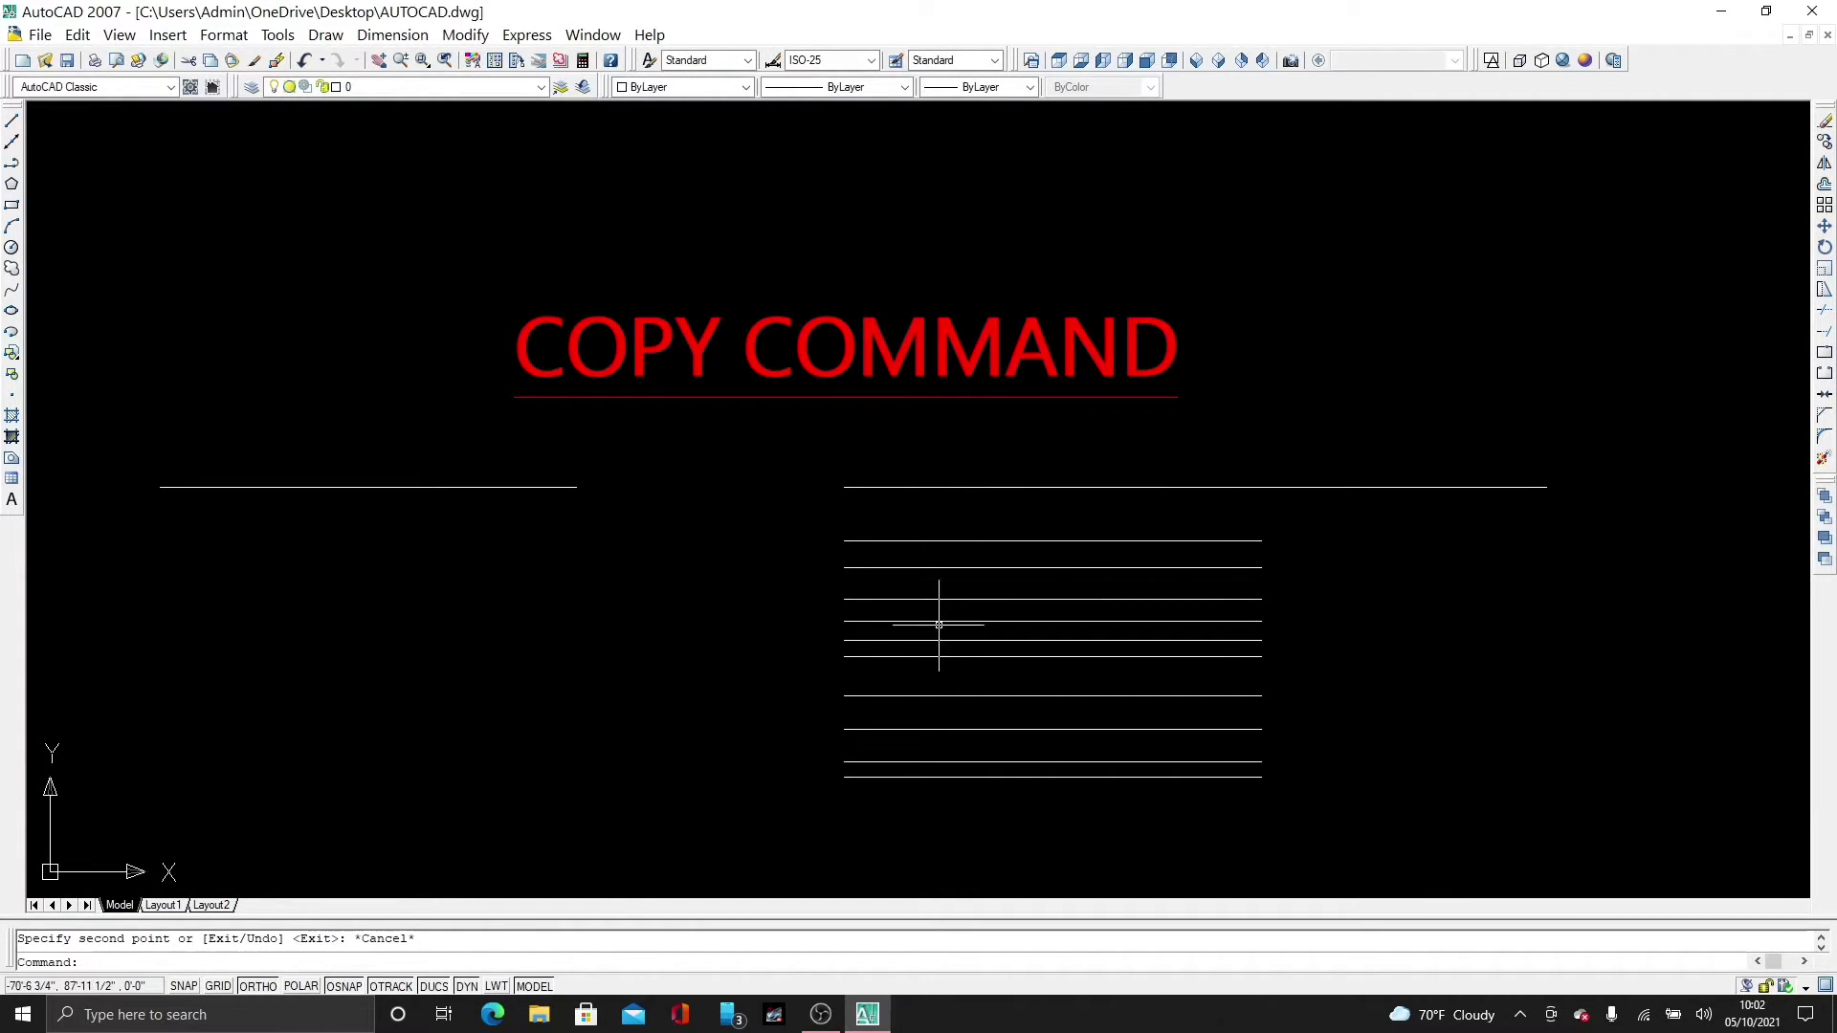
scroll(978, 656, up, 2)
click(978, 657)
scroll(981, 650, up, 3)
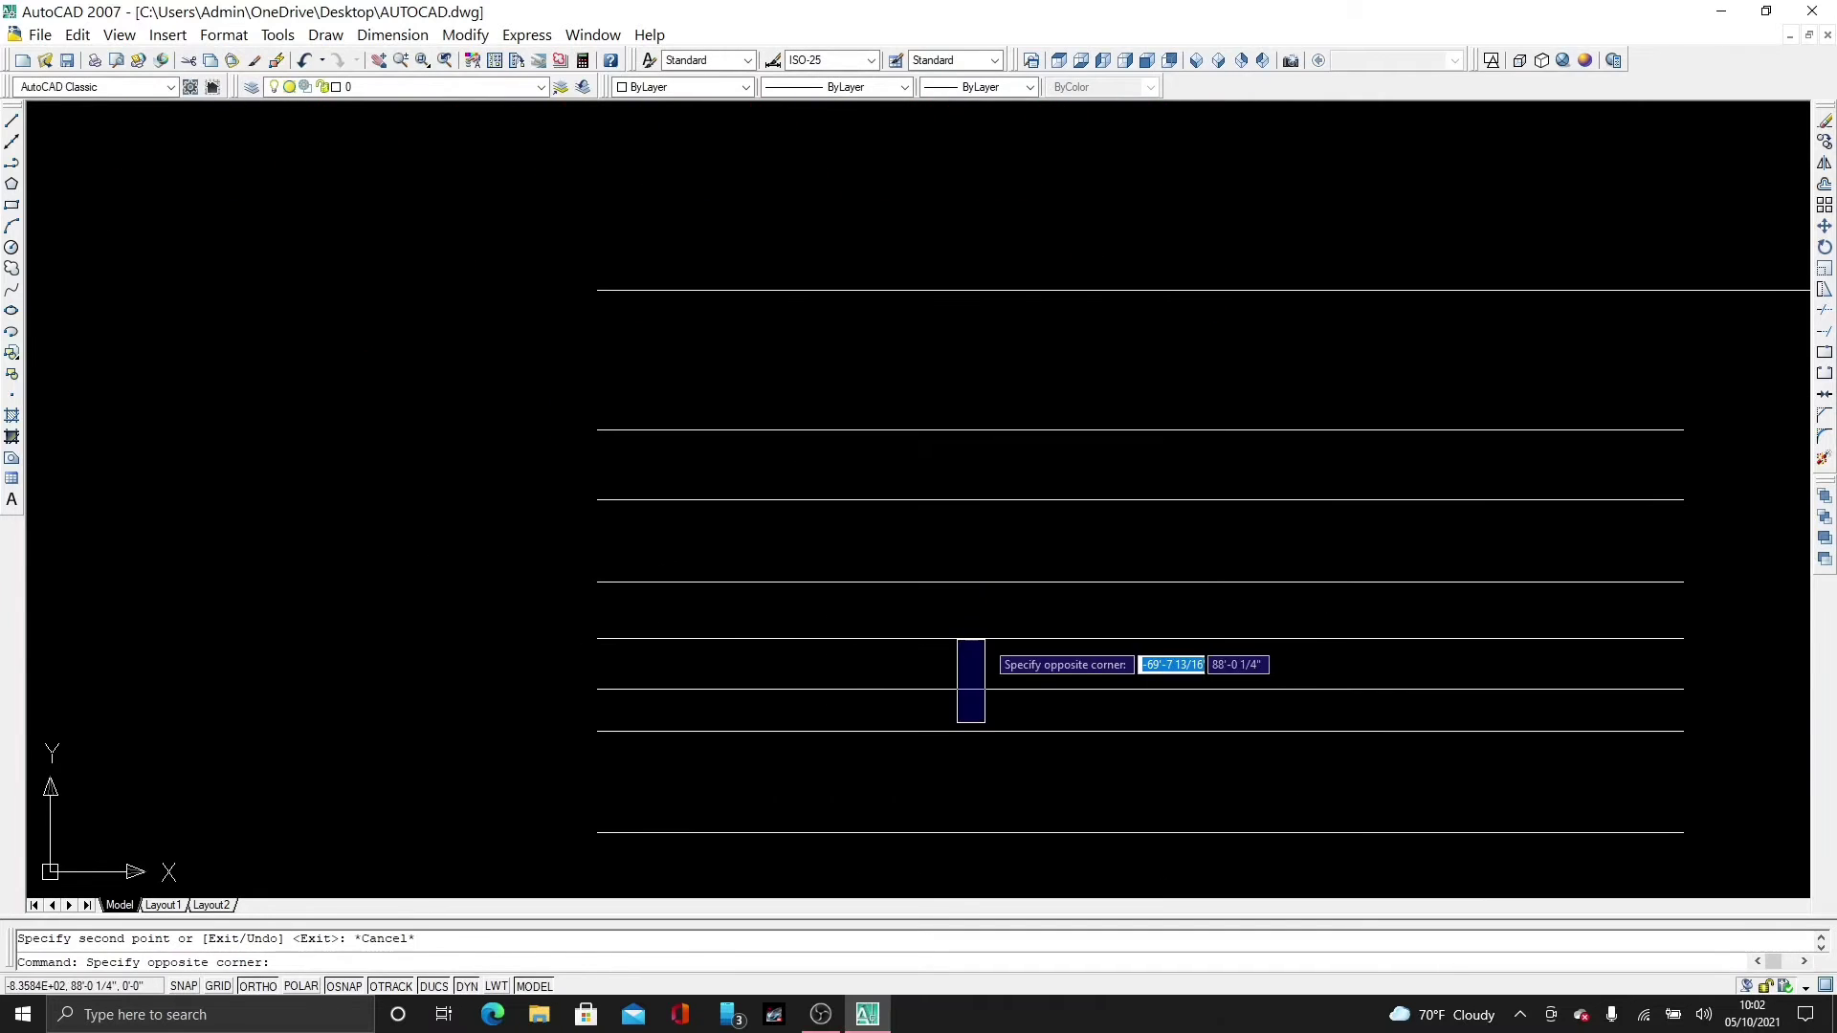
scroll(984, 656, down, 3)
key(Escape)
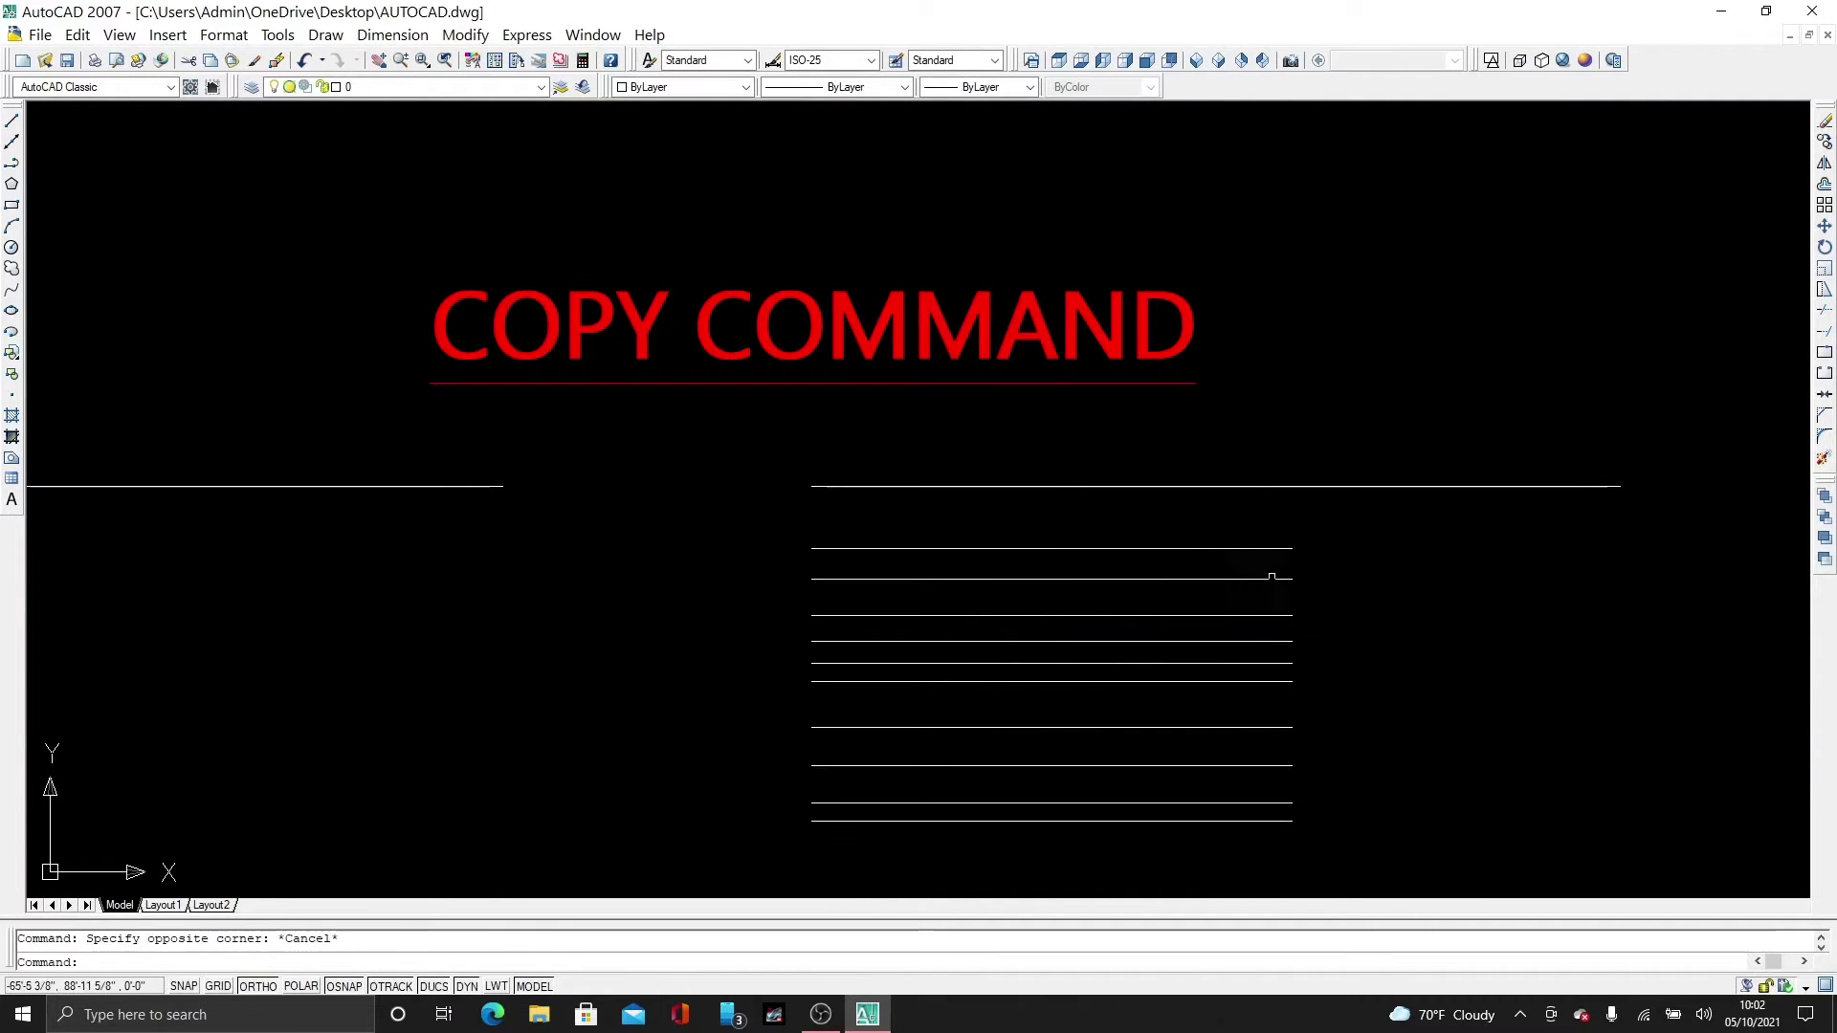
Step: Erase the ten stacked lines beneath the upper horizontal line and the separate copy to its left
scroll(664, 574, up, 2)
scroll(1107, 599, down, 3)
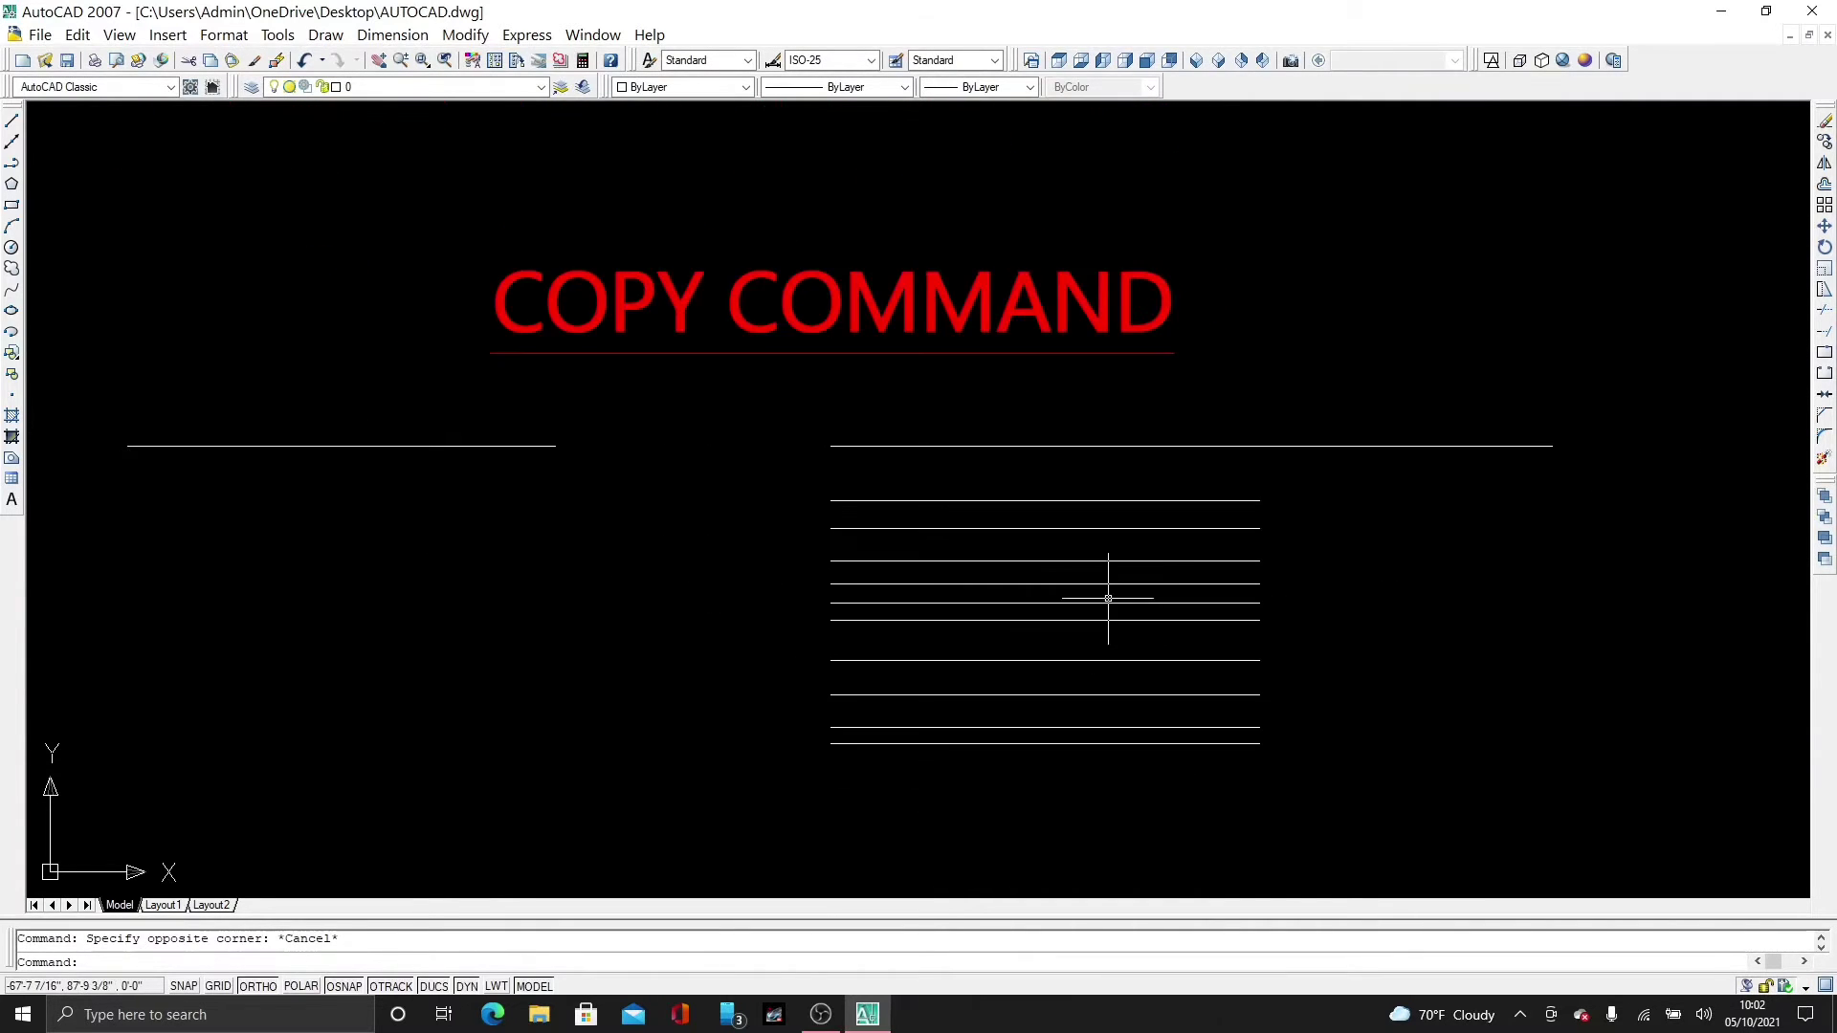
click(1299, 476)
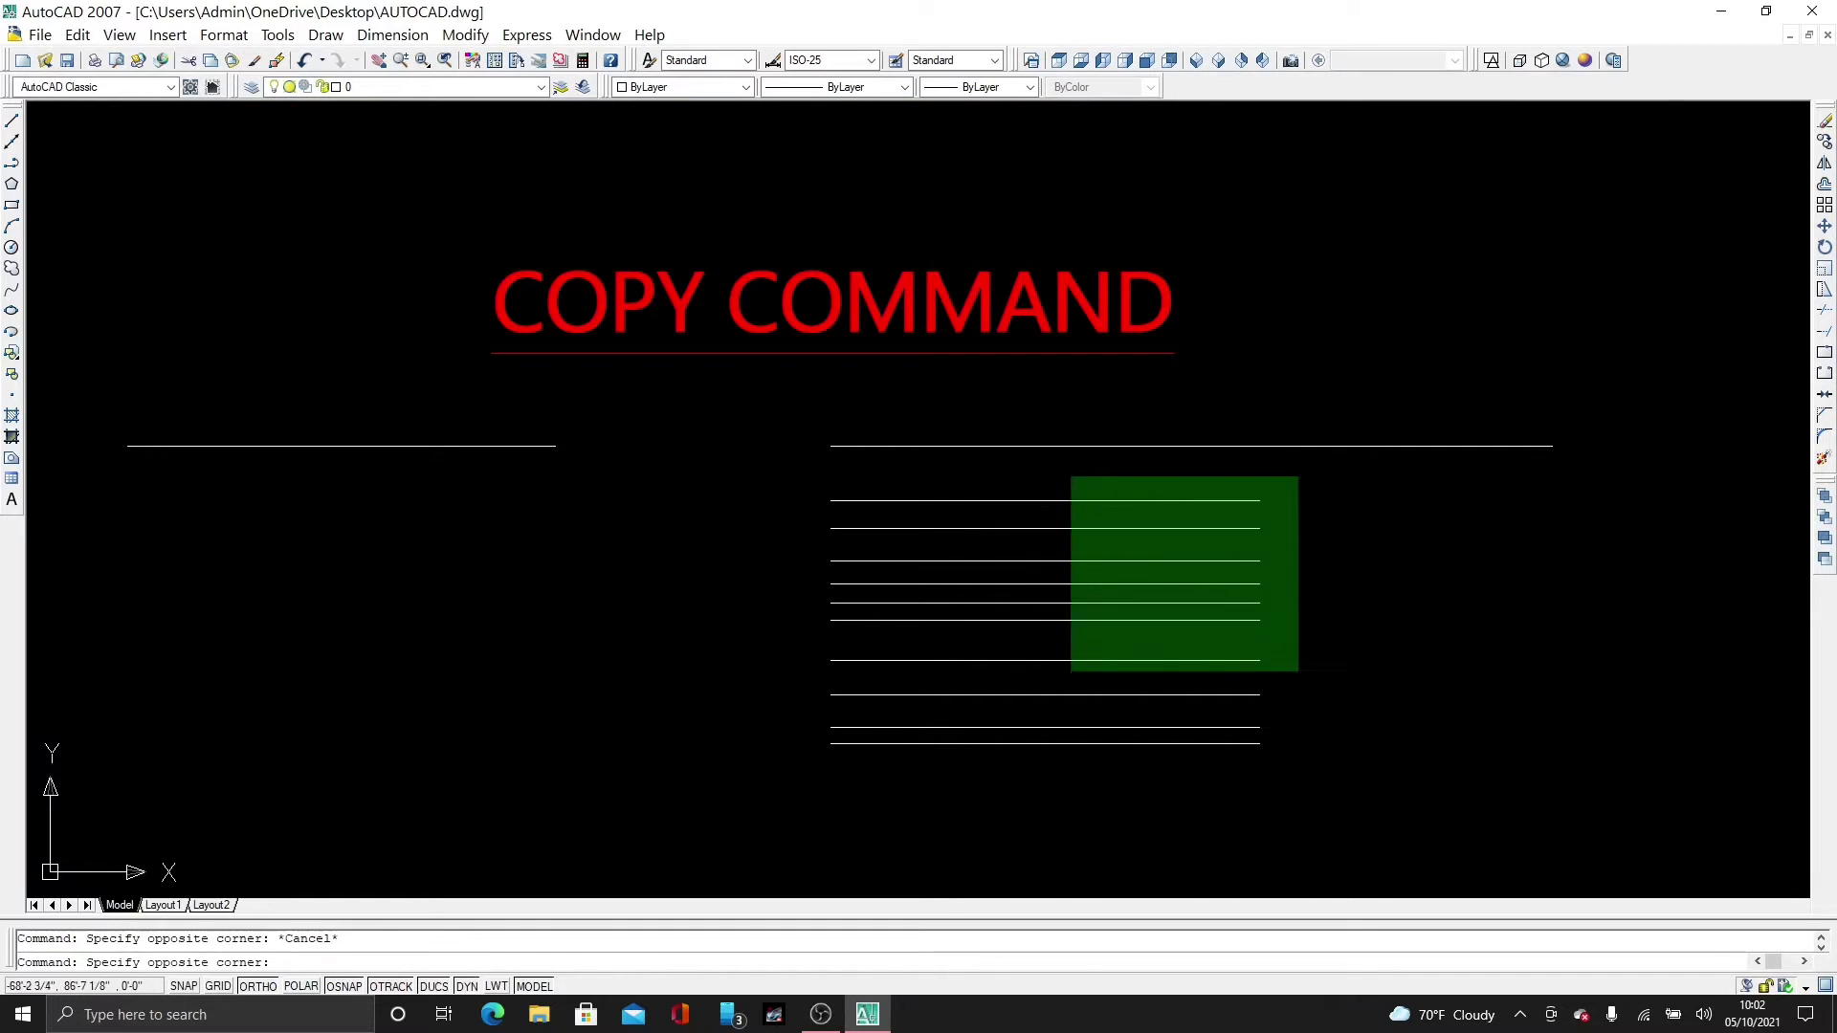
click(809, 764)
click(454, 396)
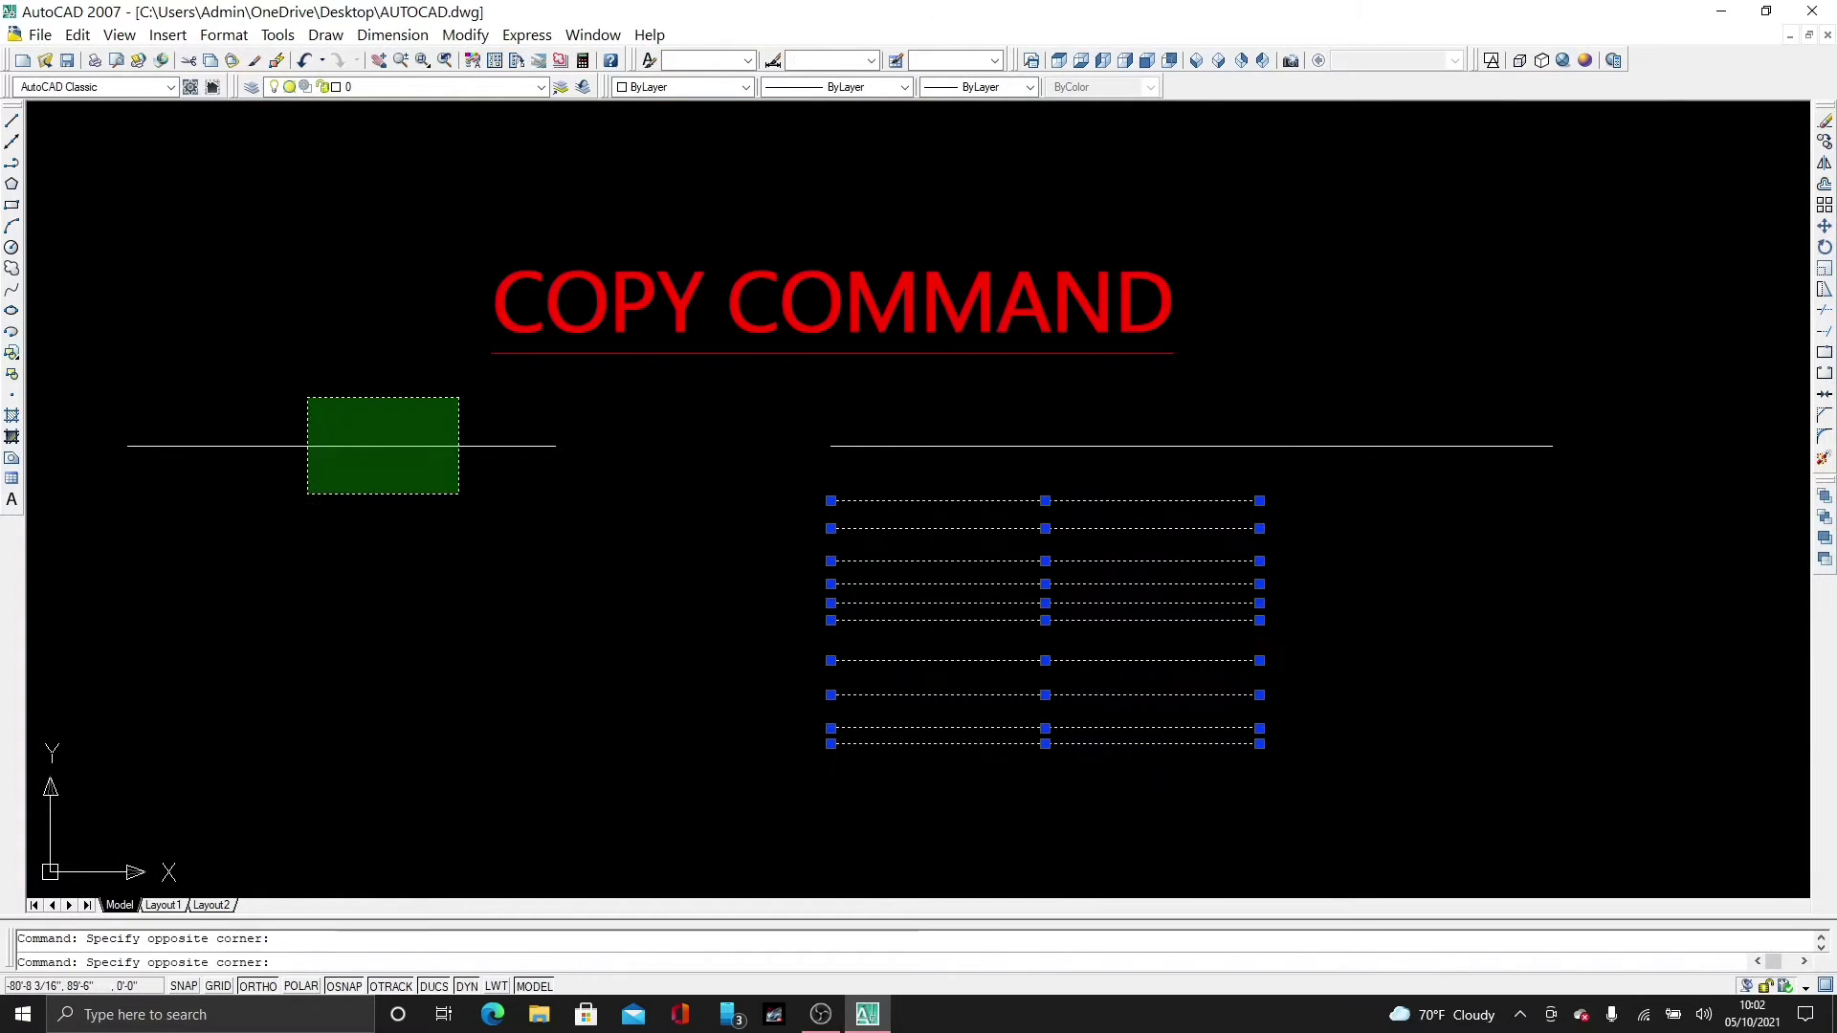
click(295, 492)
key(Delete)
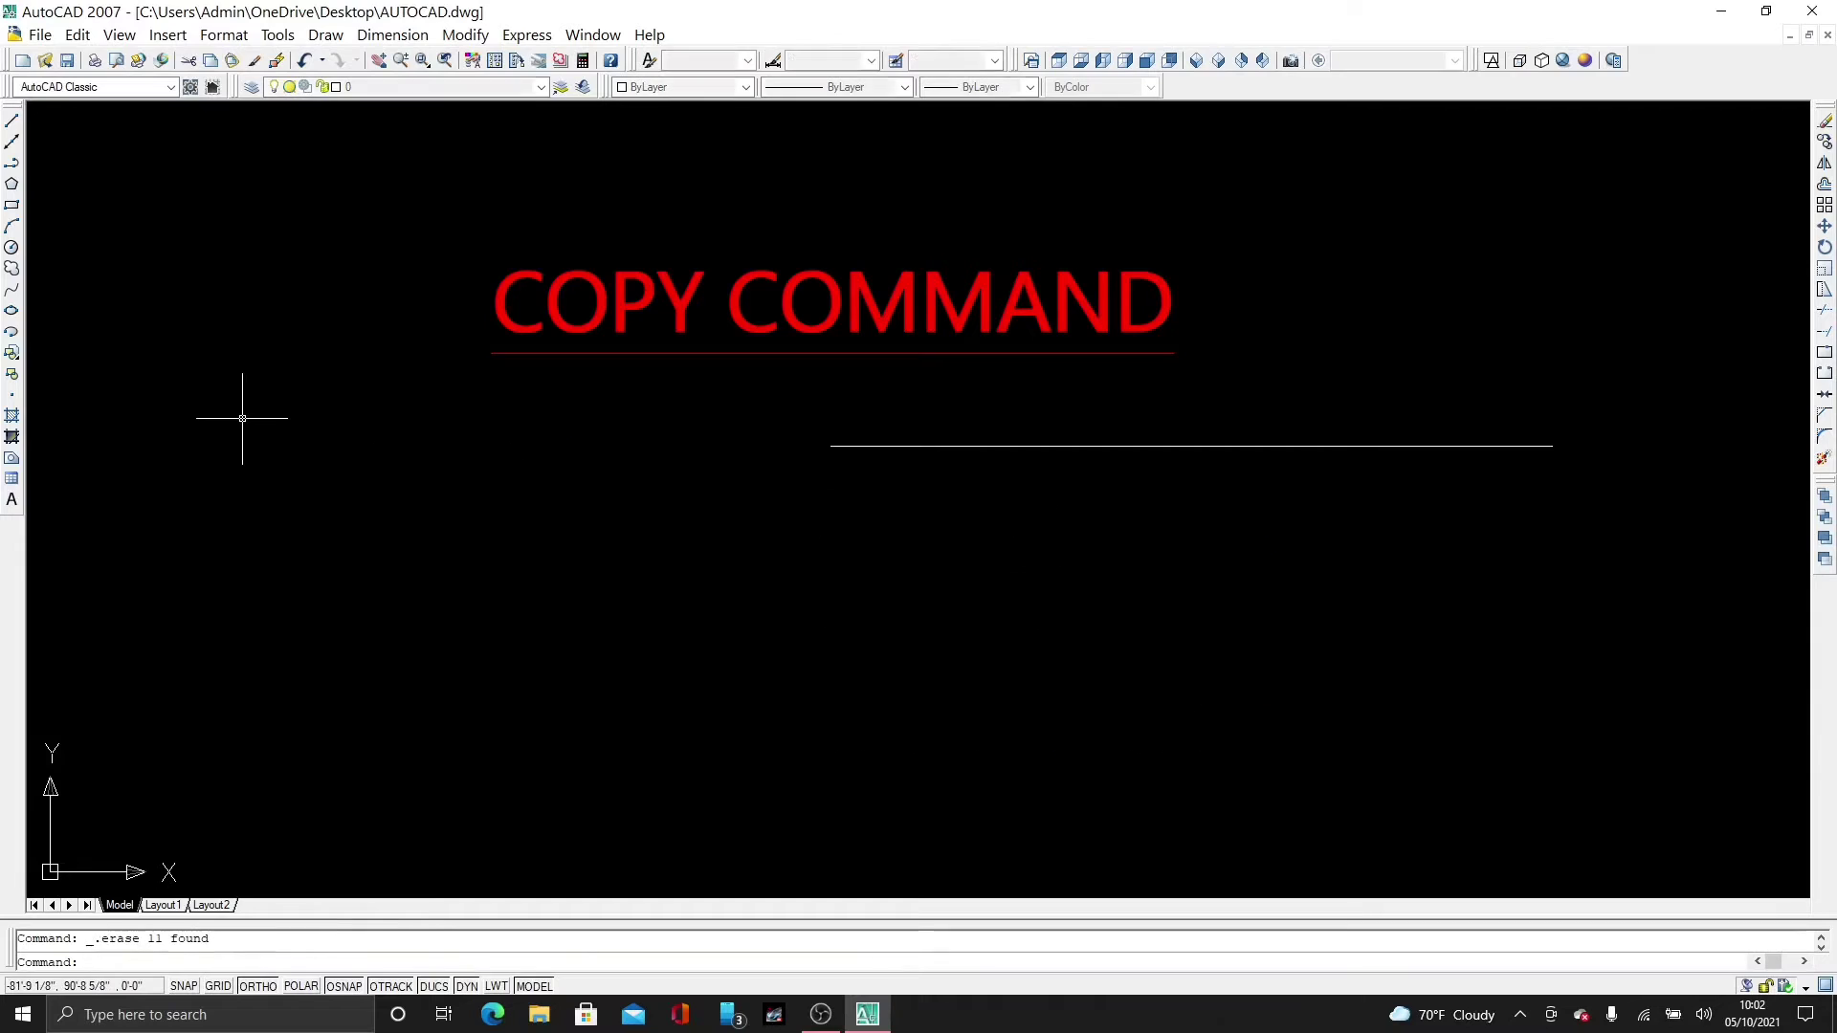
scroll(522, 631, down, 3)
scroll(832, 509, up, 3)
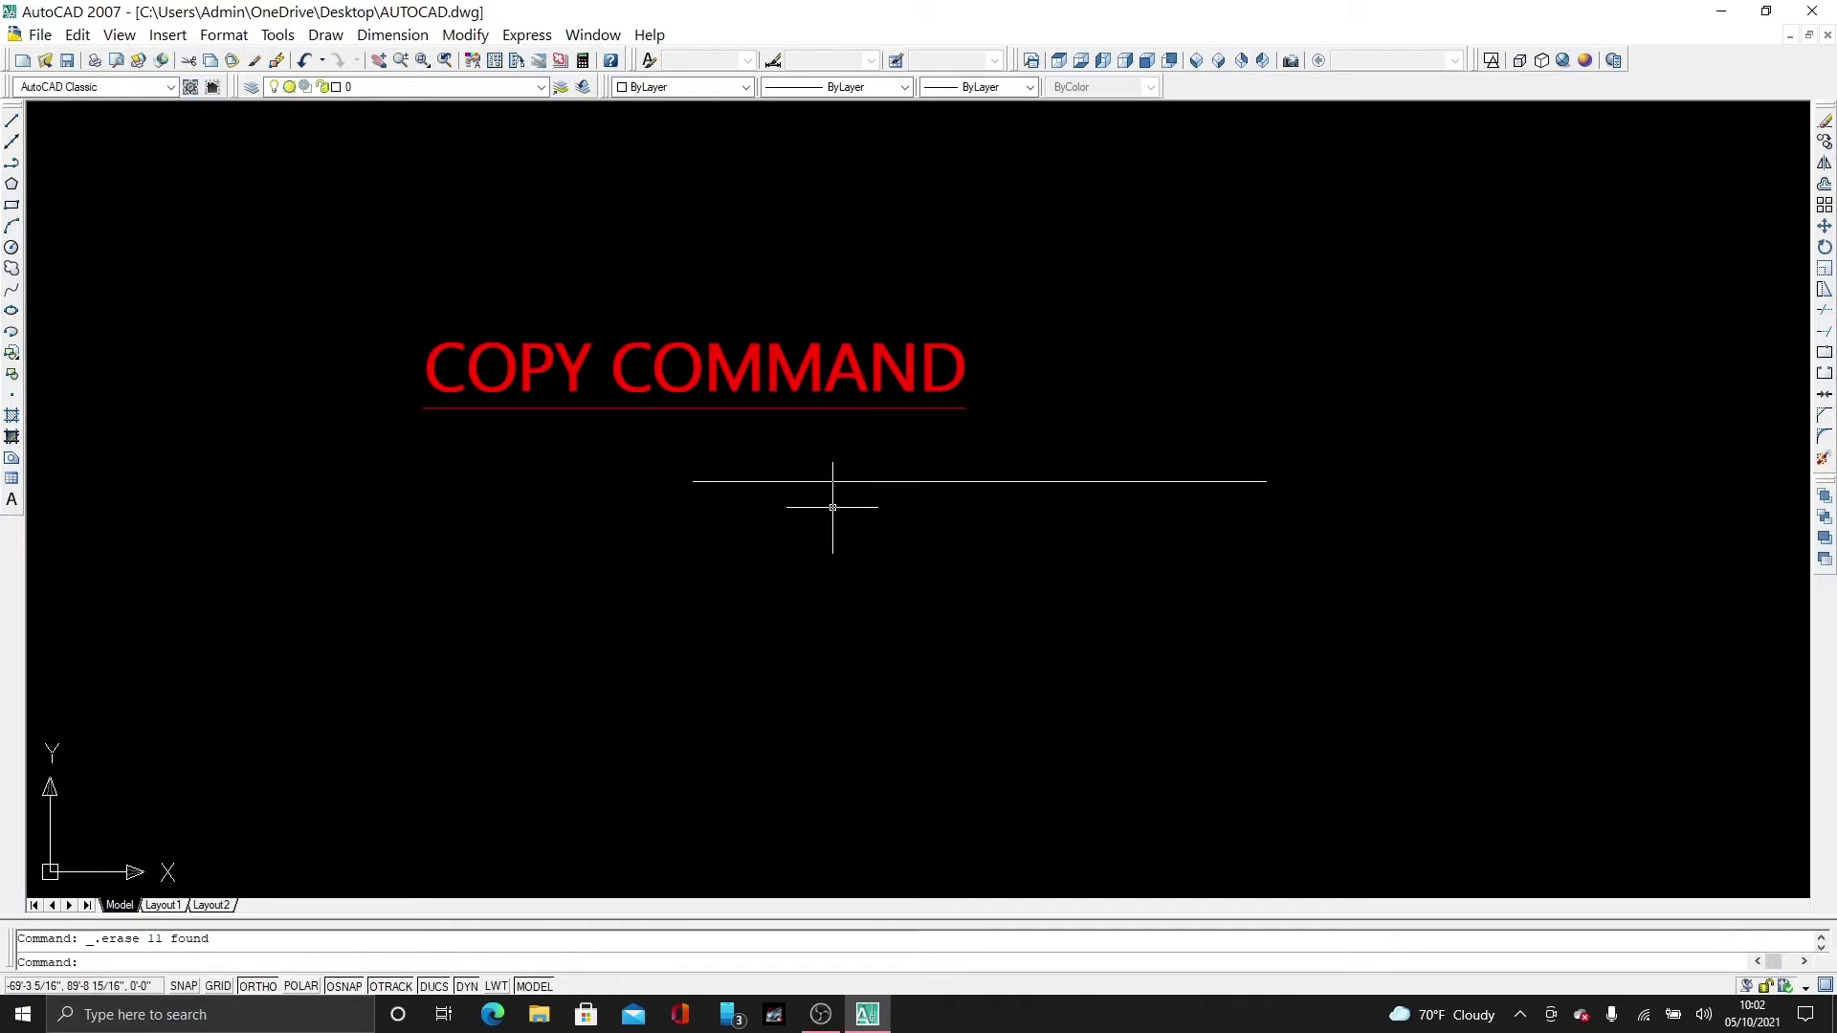
click(469, 35)
click(817, 196)
click(817, 196)
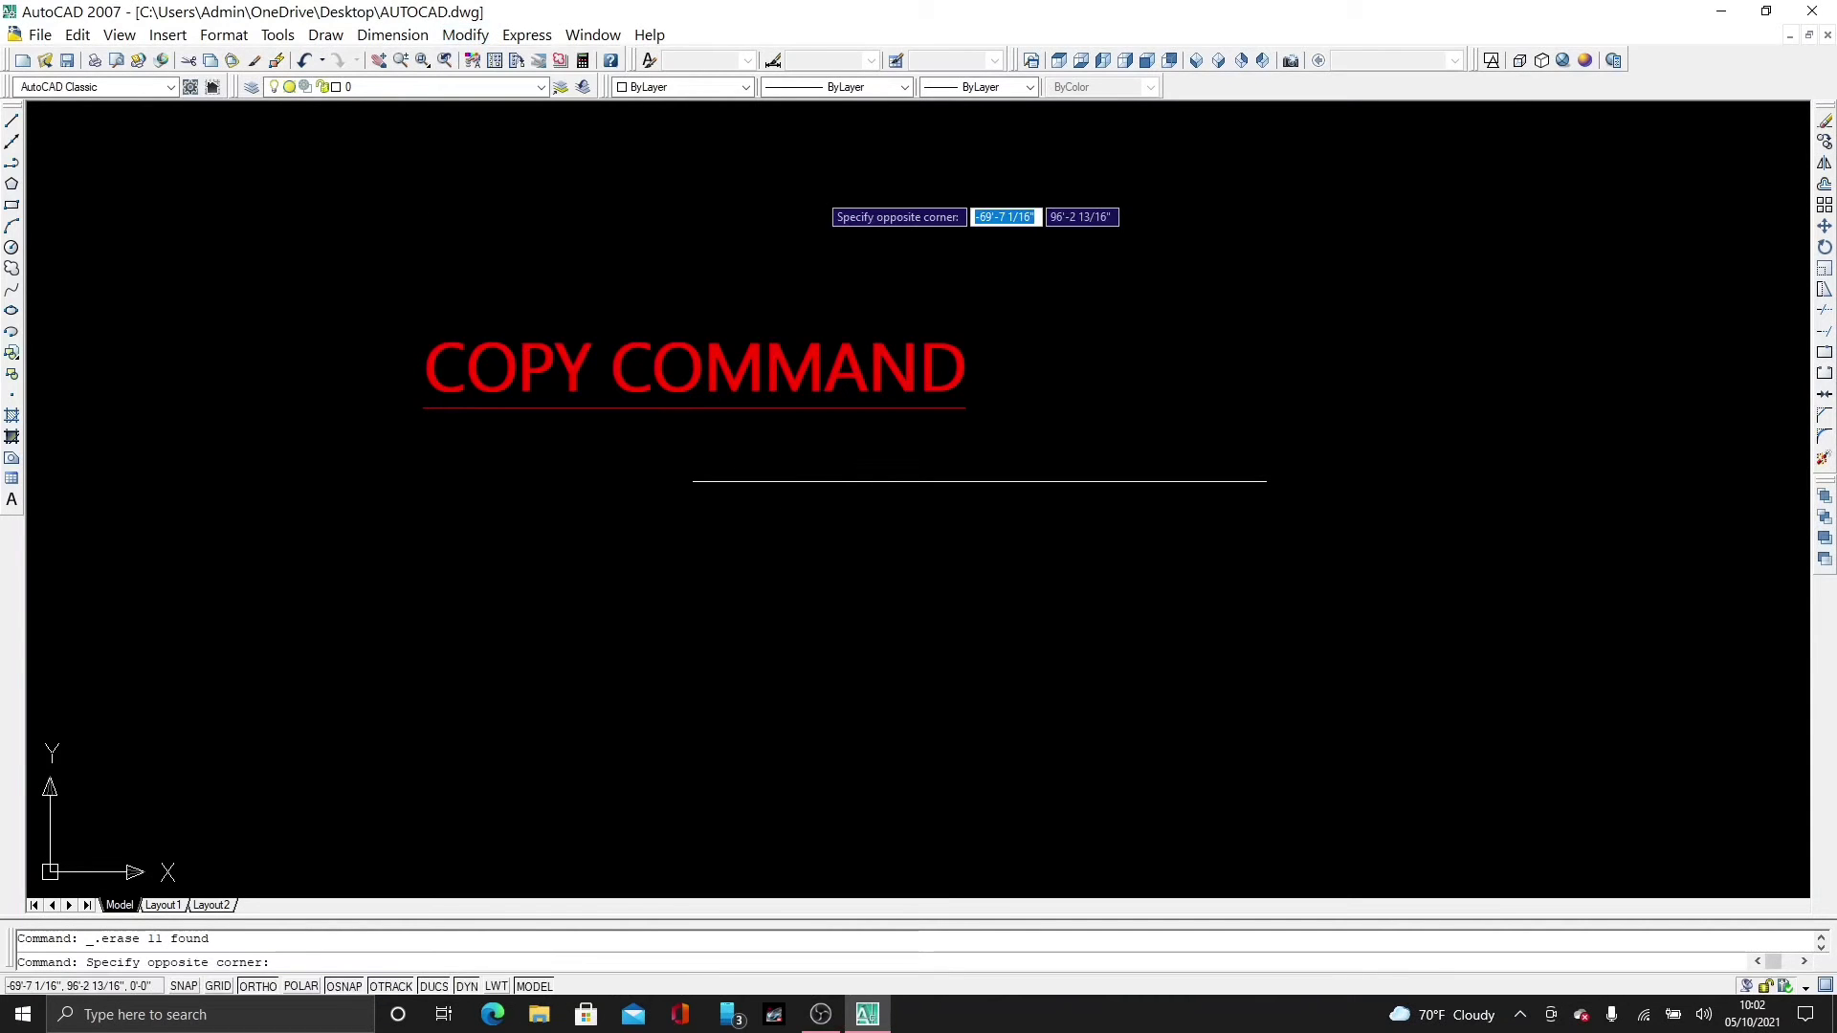
key(Escape)
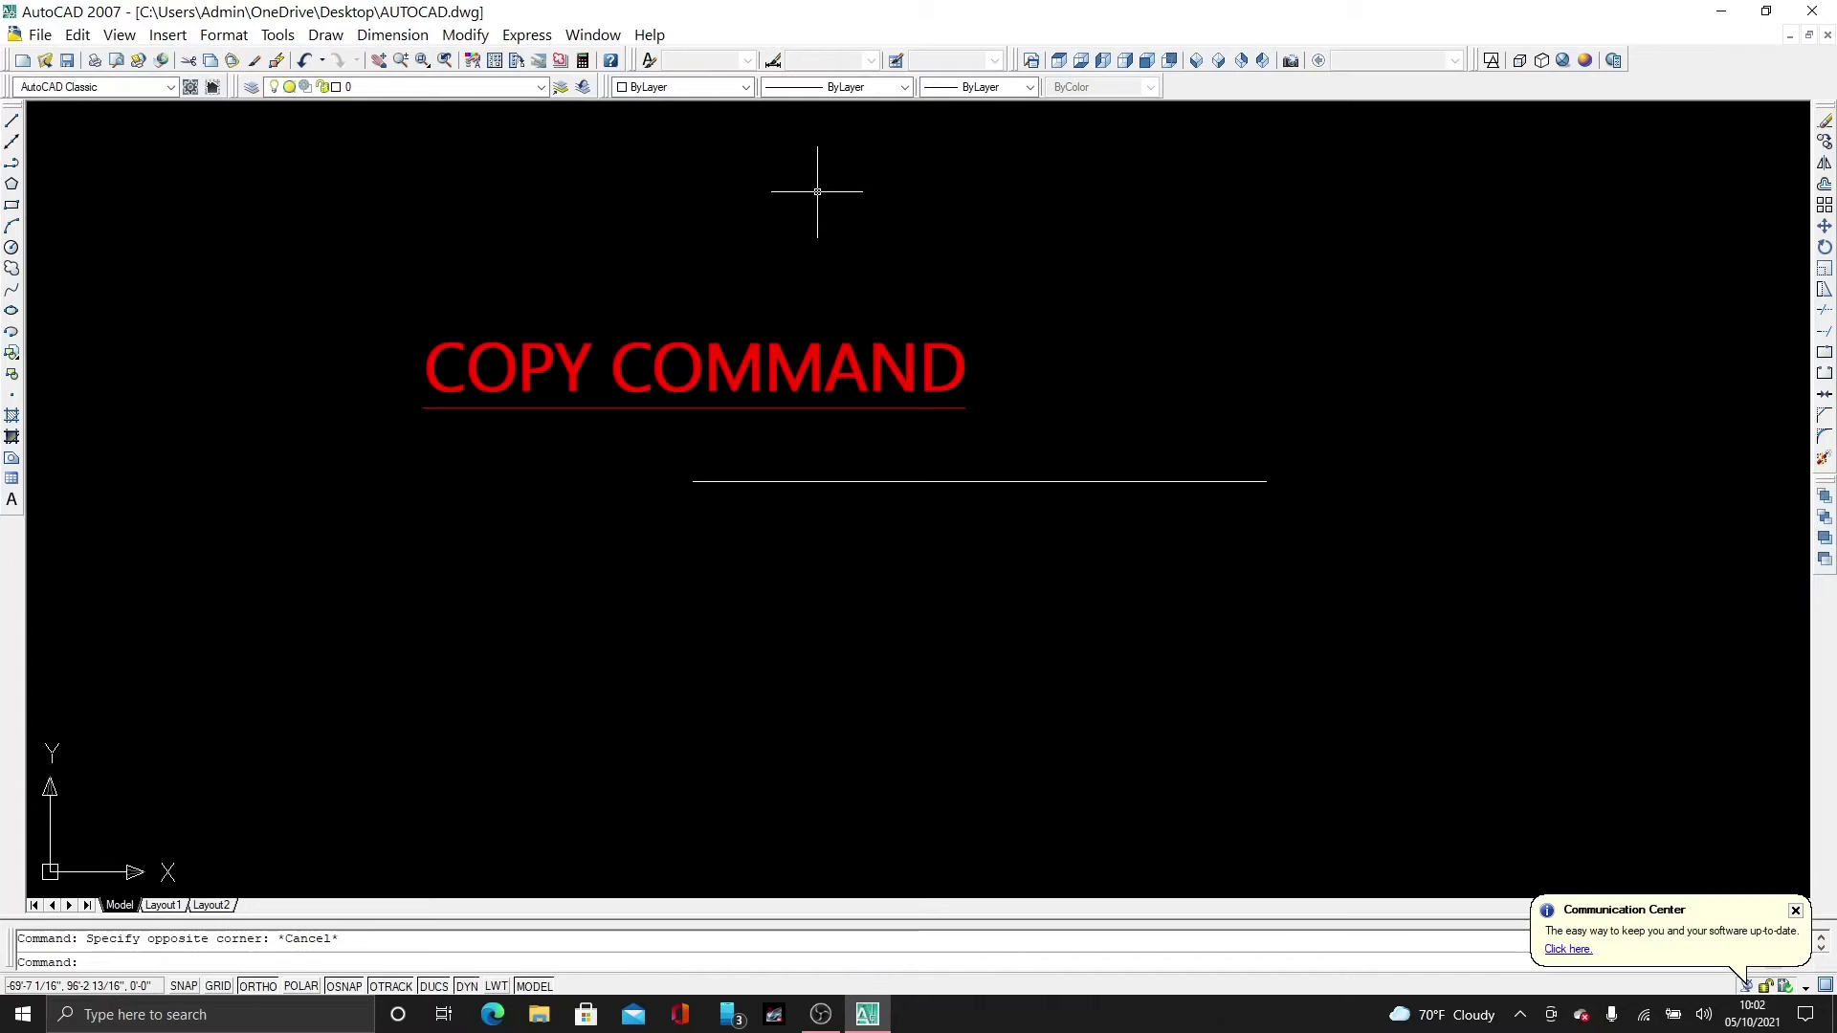
click(1795, 910)
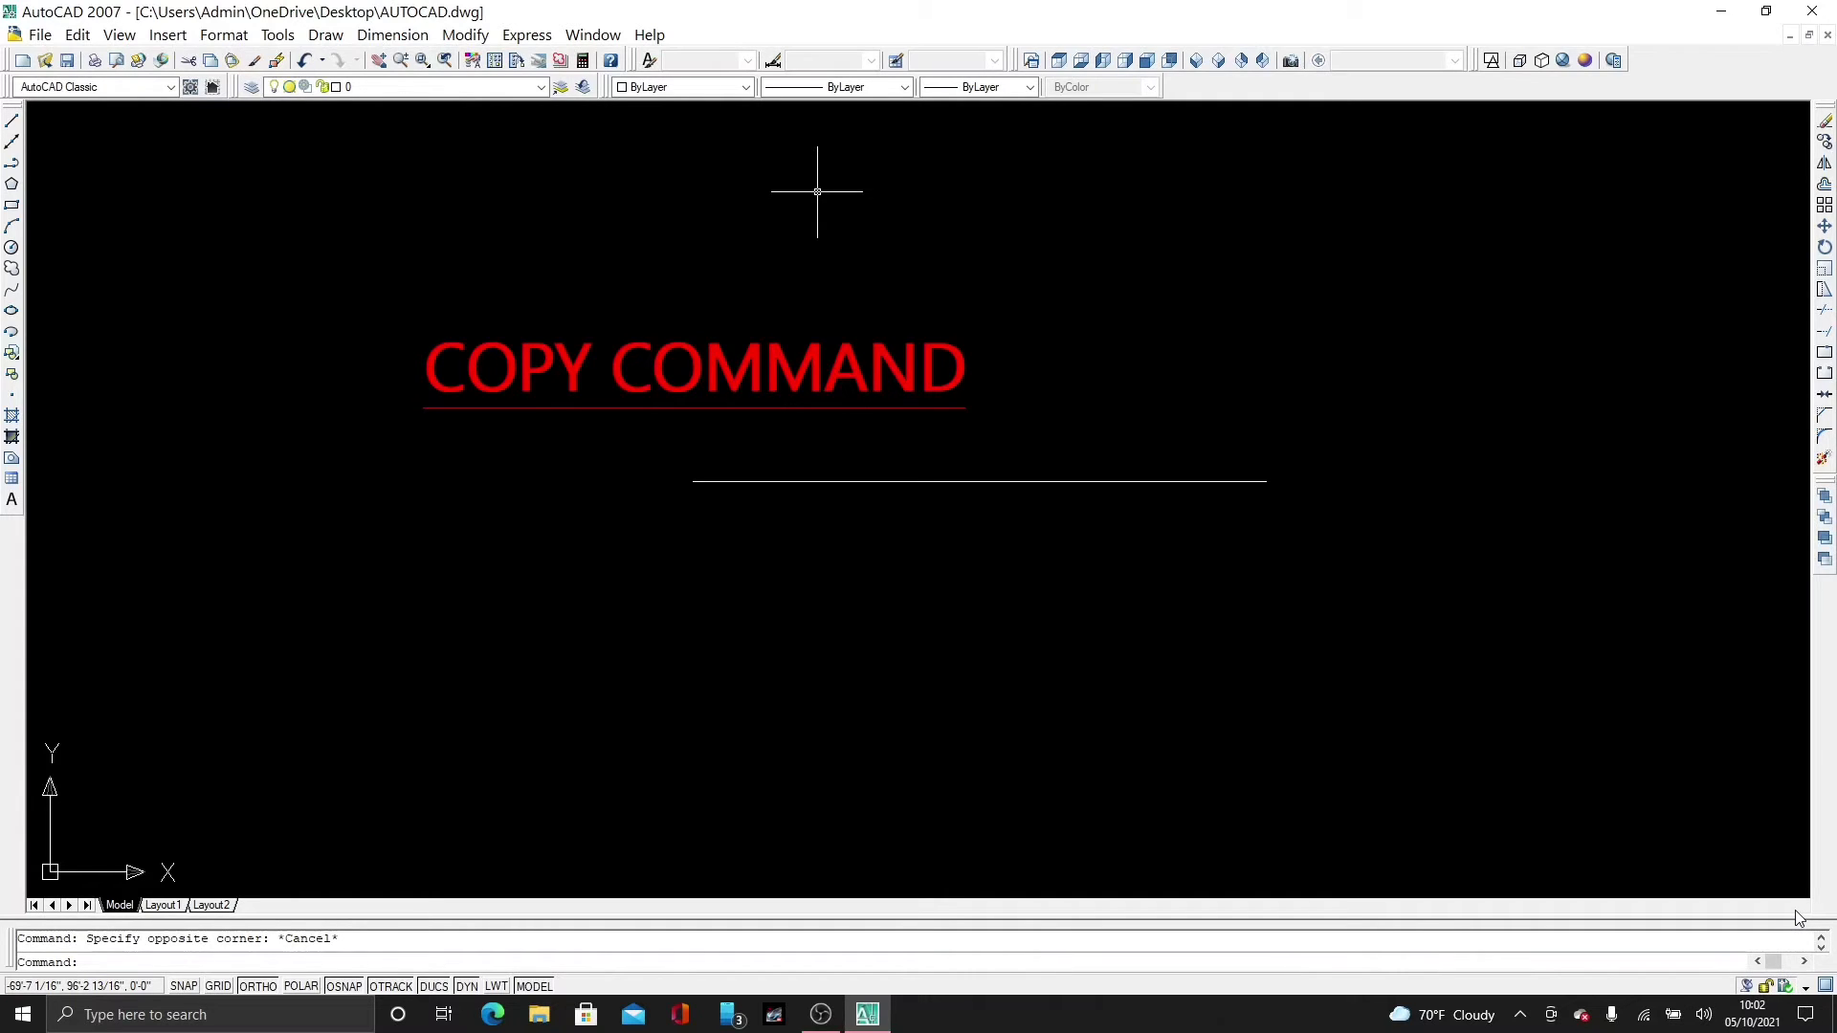
text(CO)
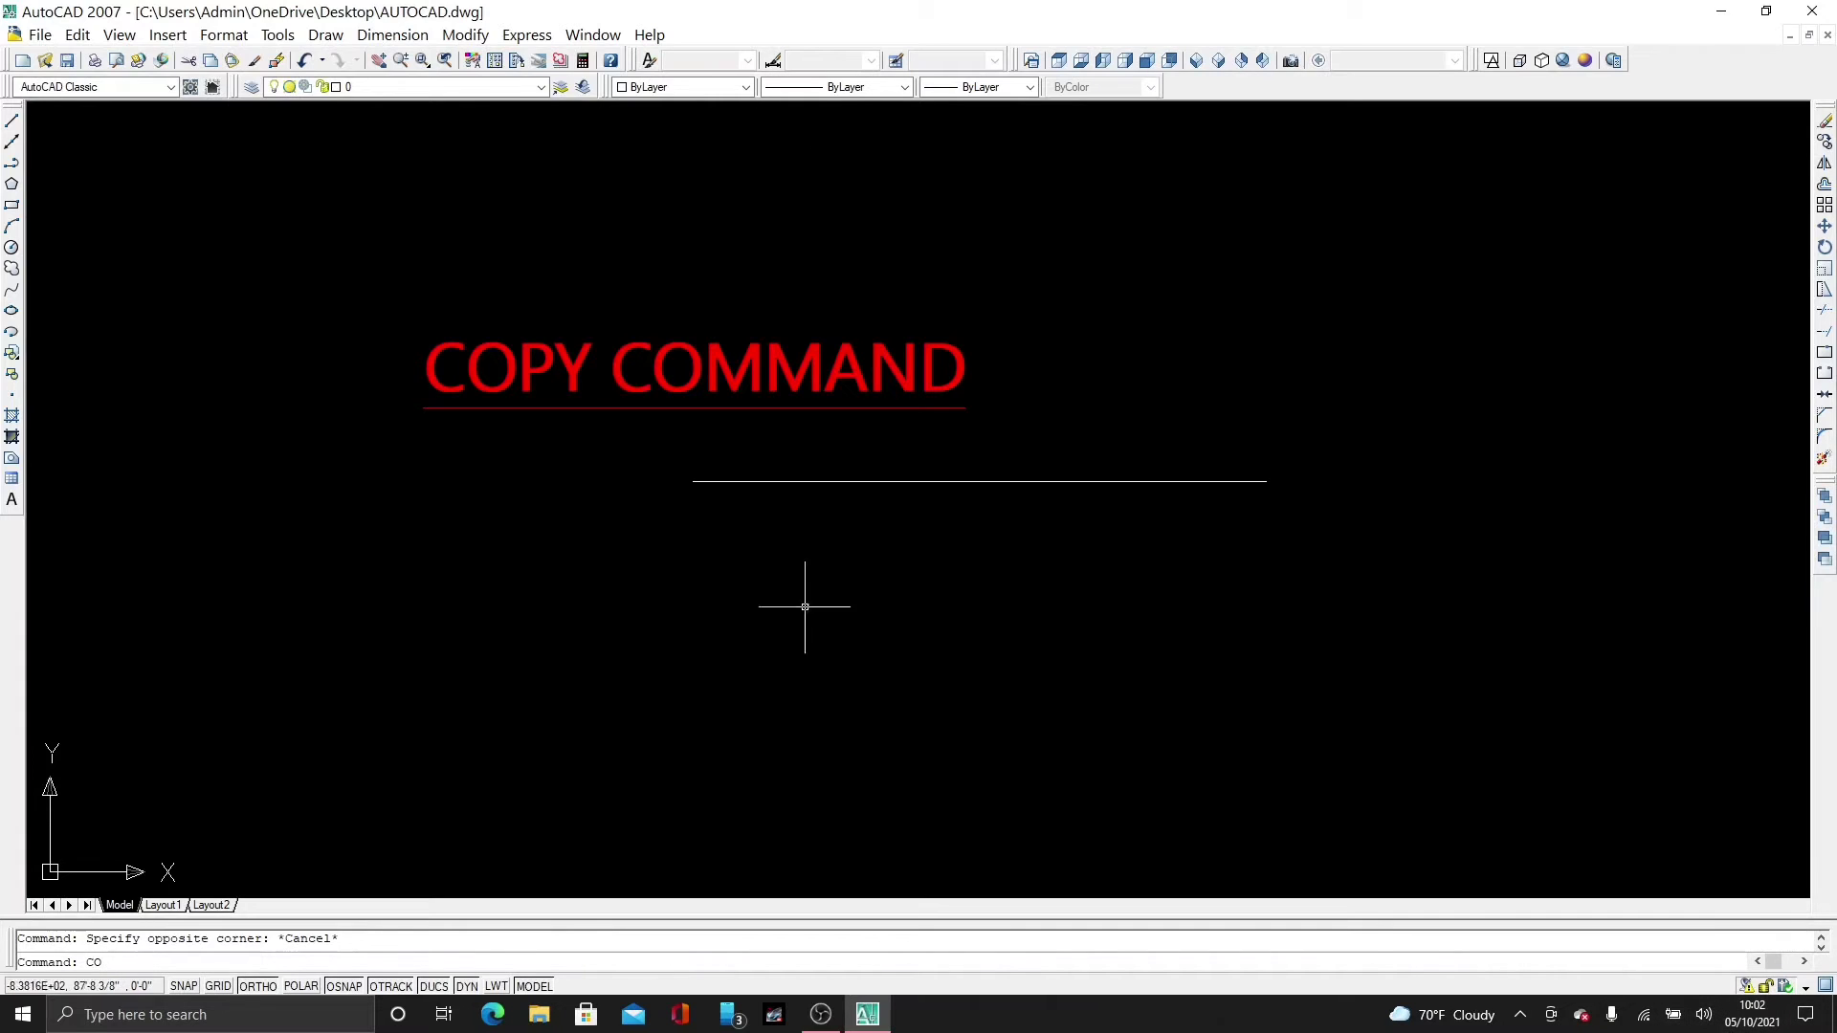
key(Return)
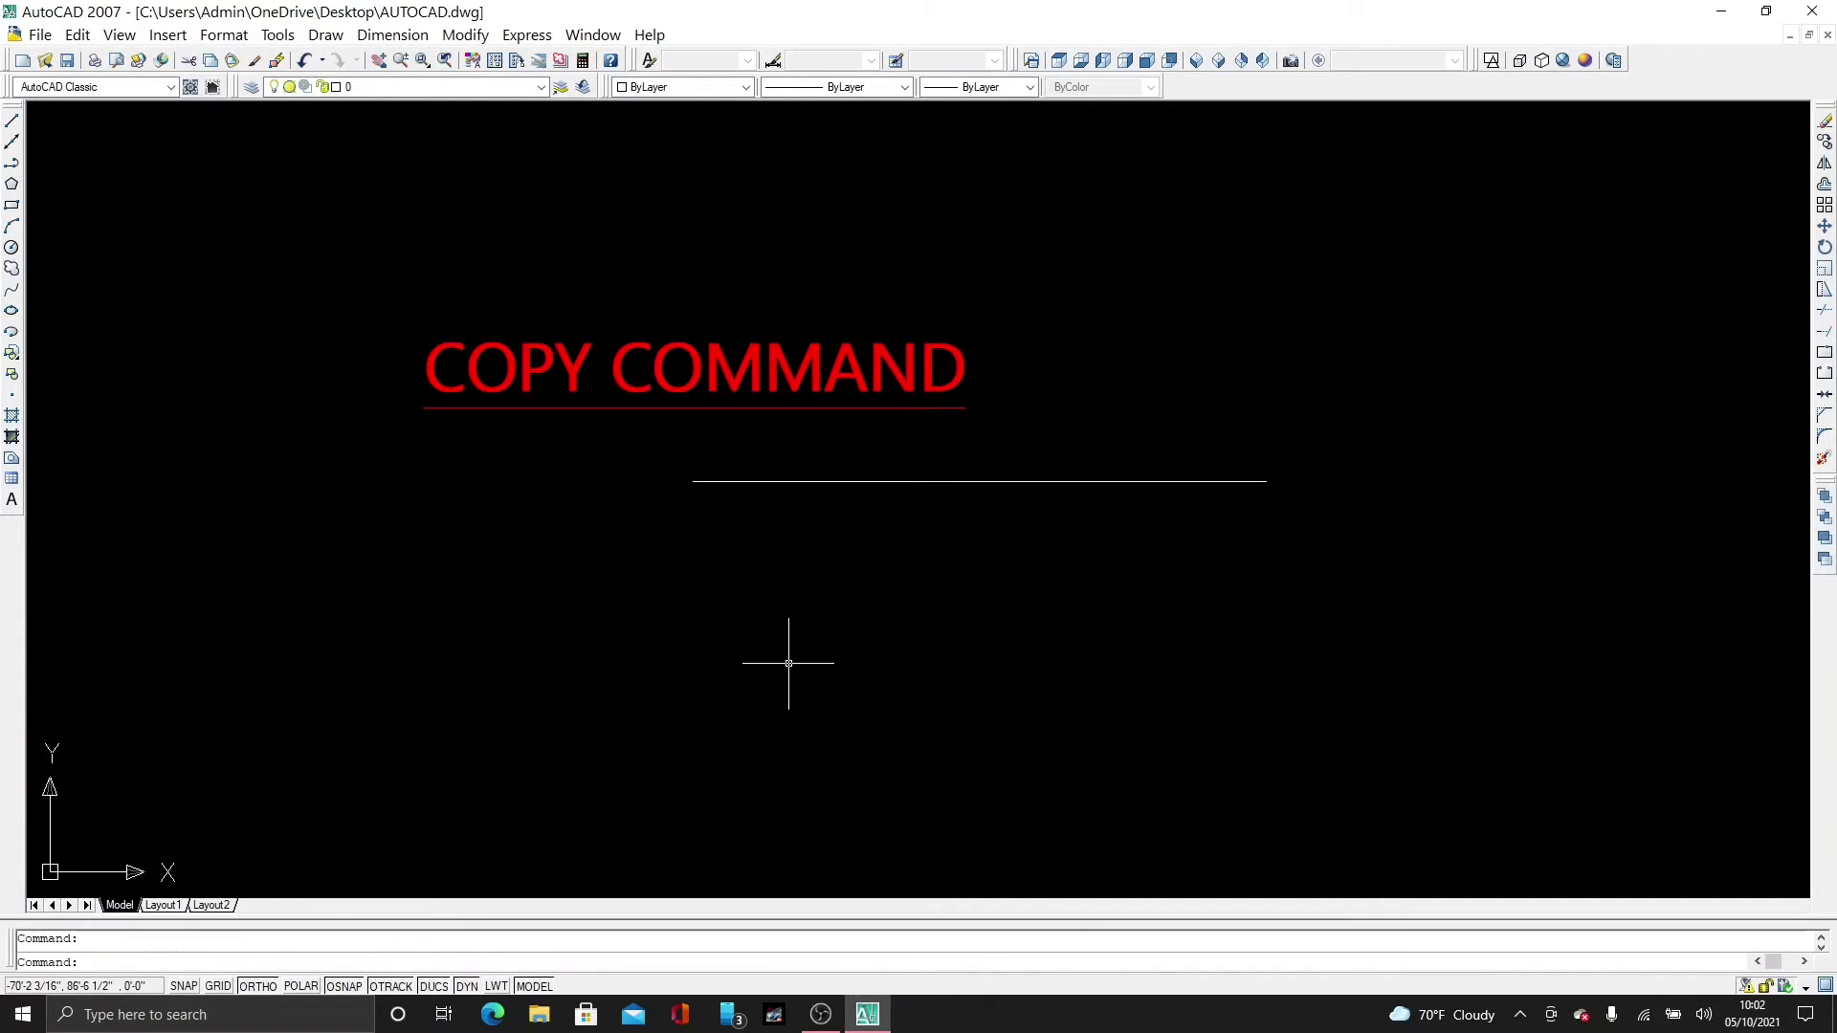
text(CO)
key(Return)
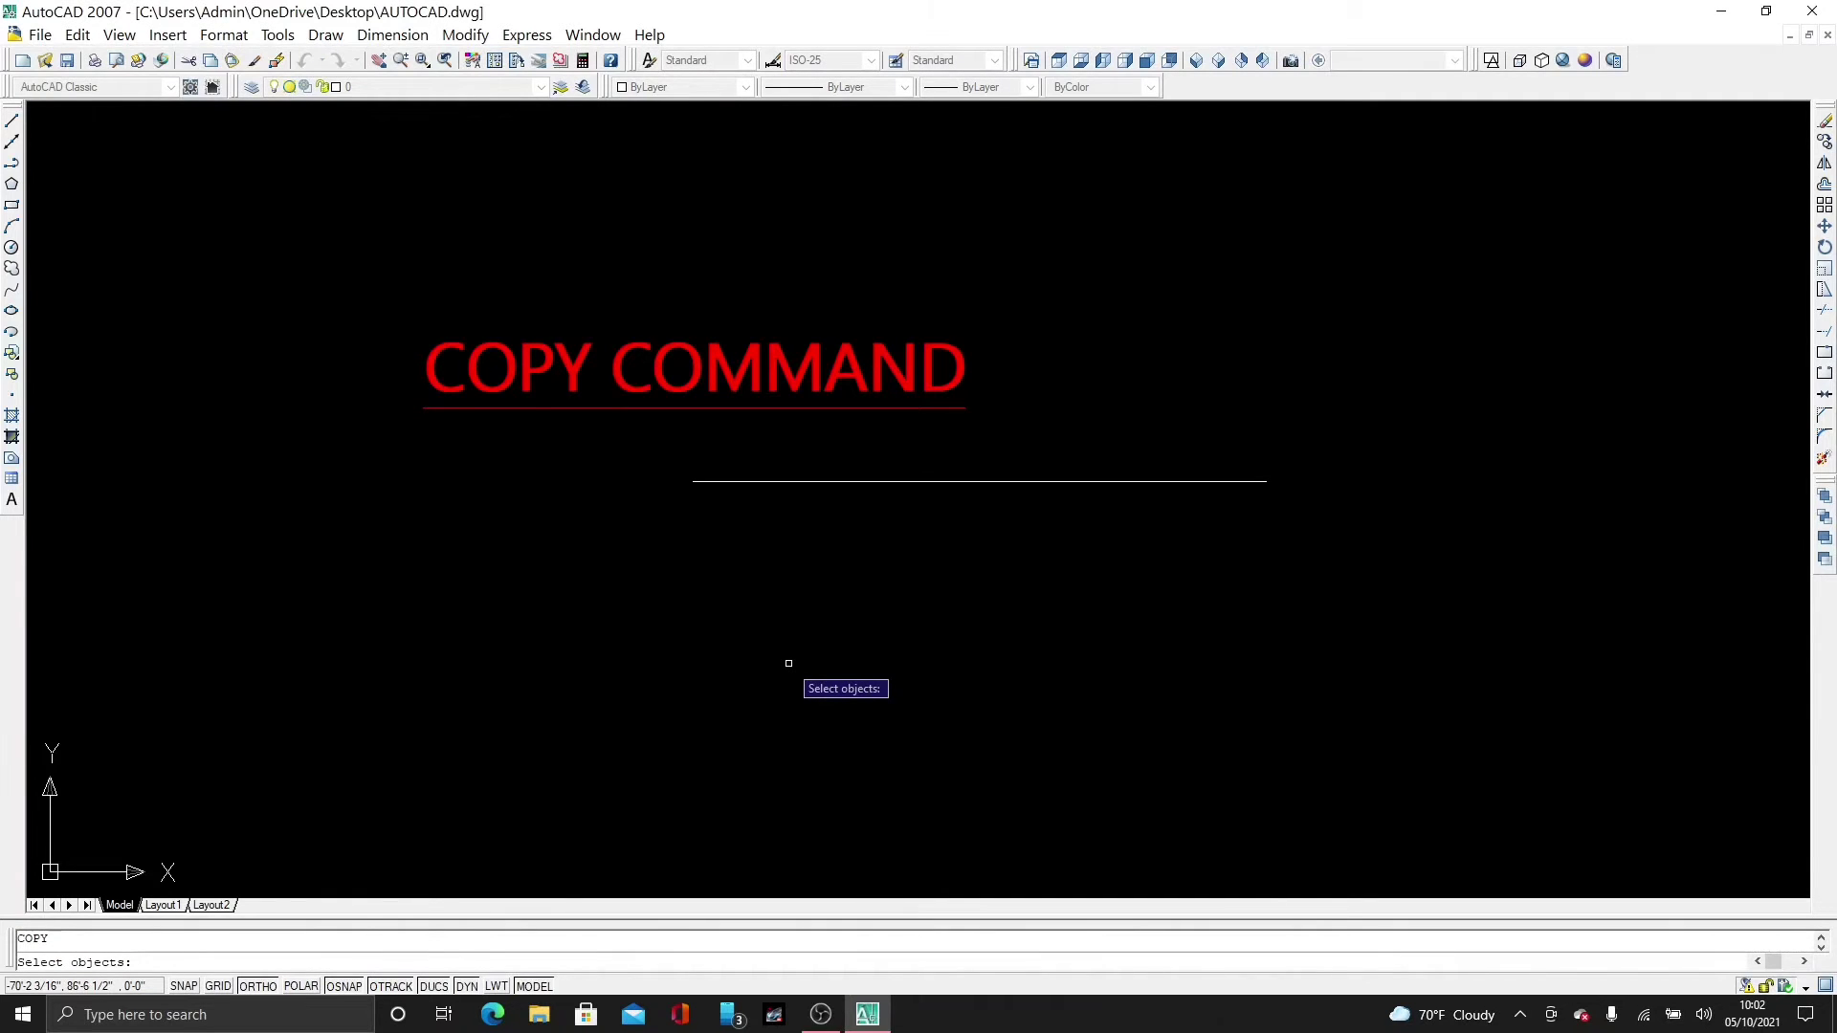
key(Escape)
text(CO)
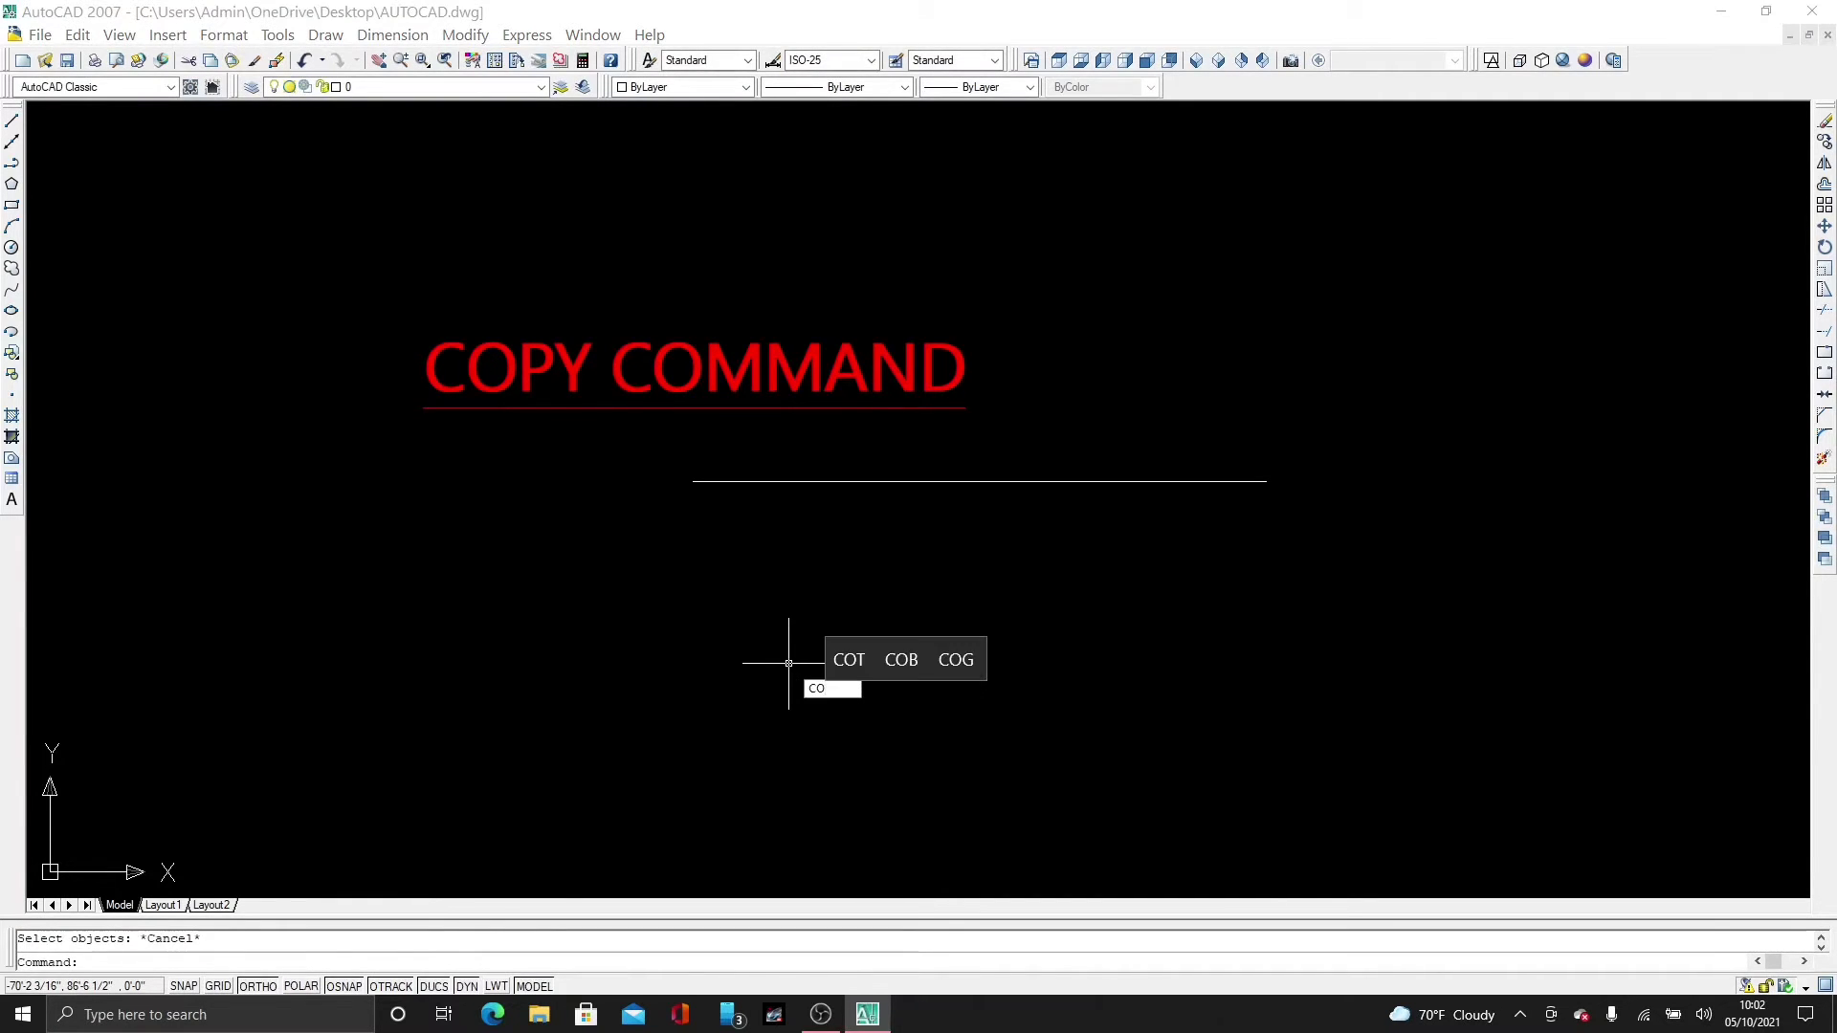
key(Return)
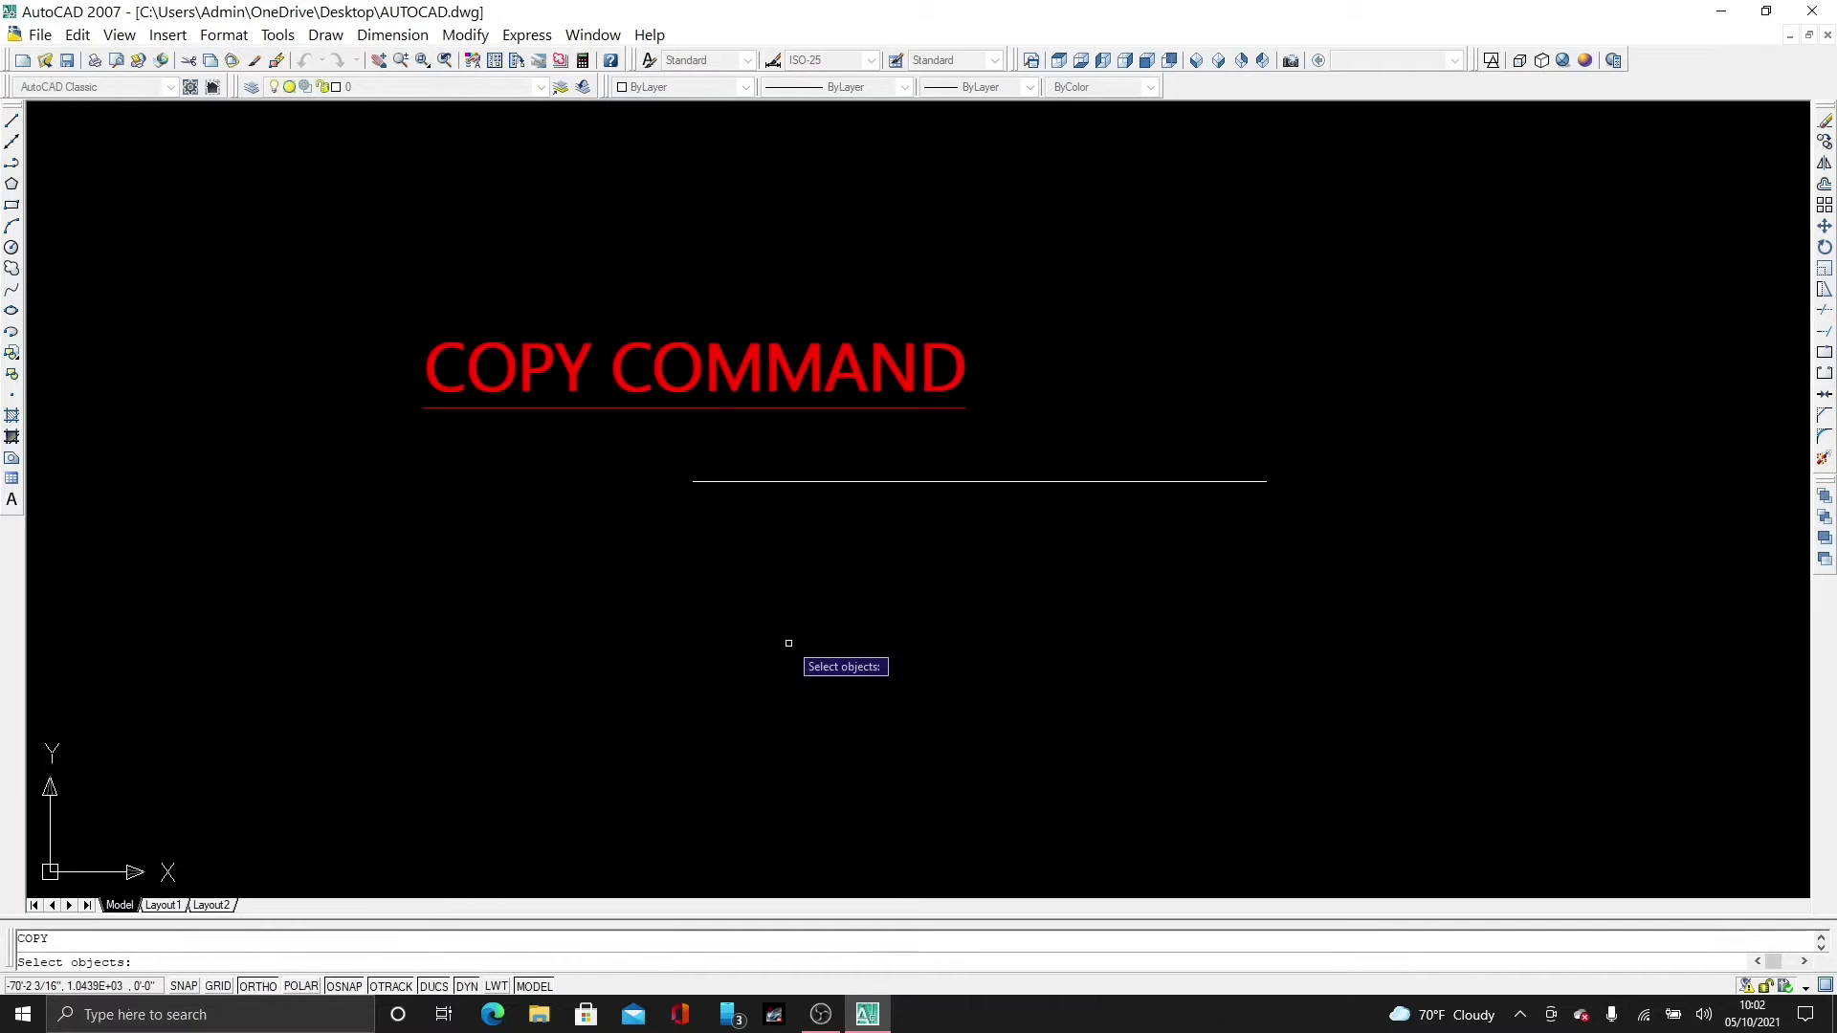
click(841, 482)
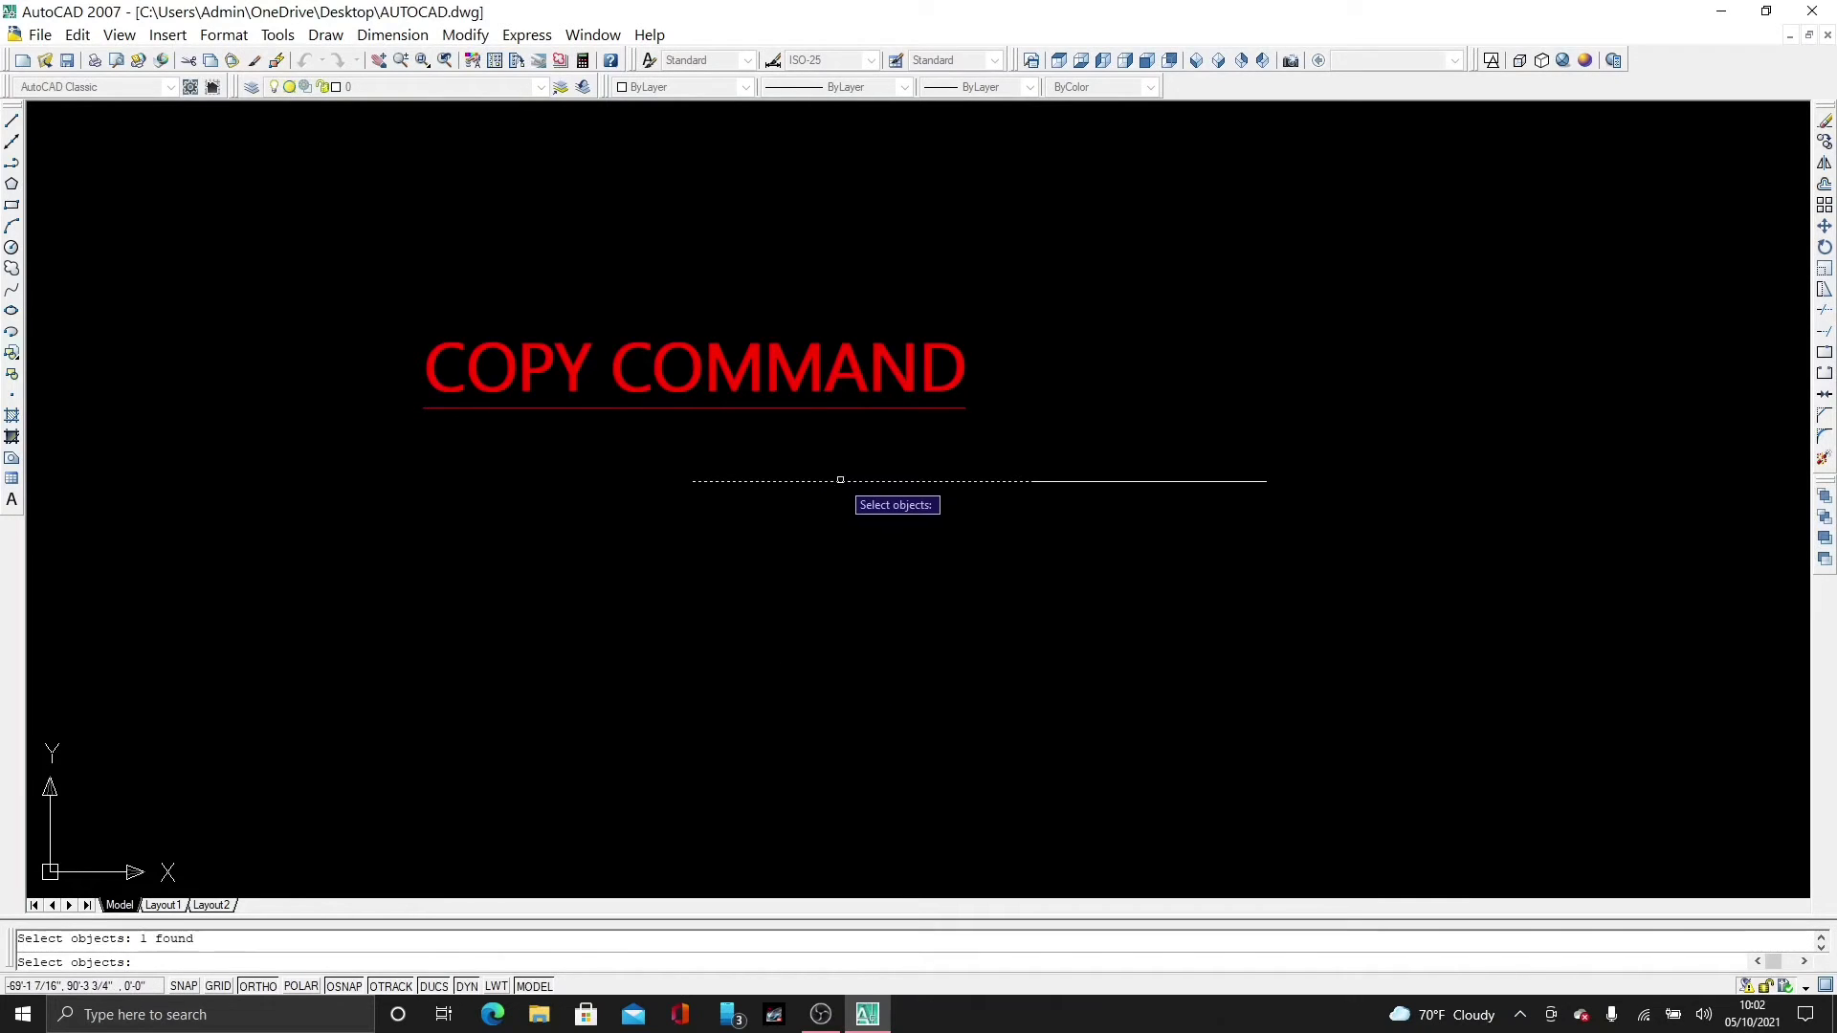
key(Escape)
Step: Erase the overlapping copy that extends the horizontal line to the right
click(1144, 481)
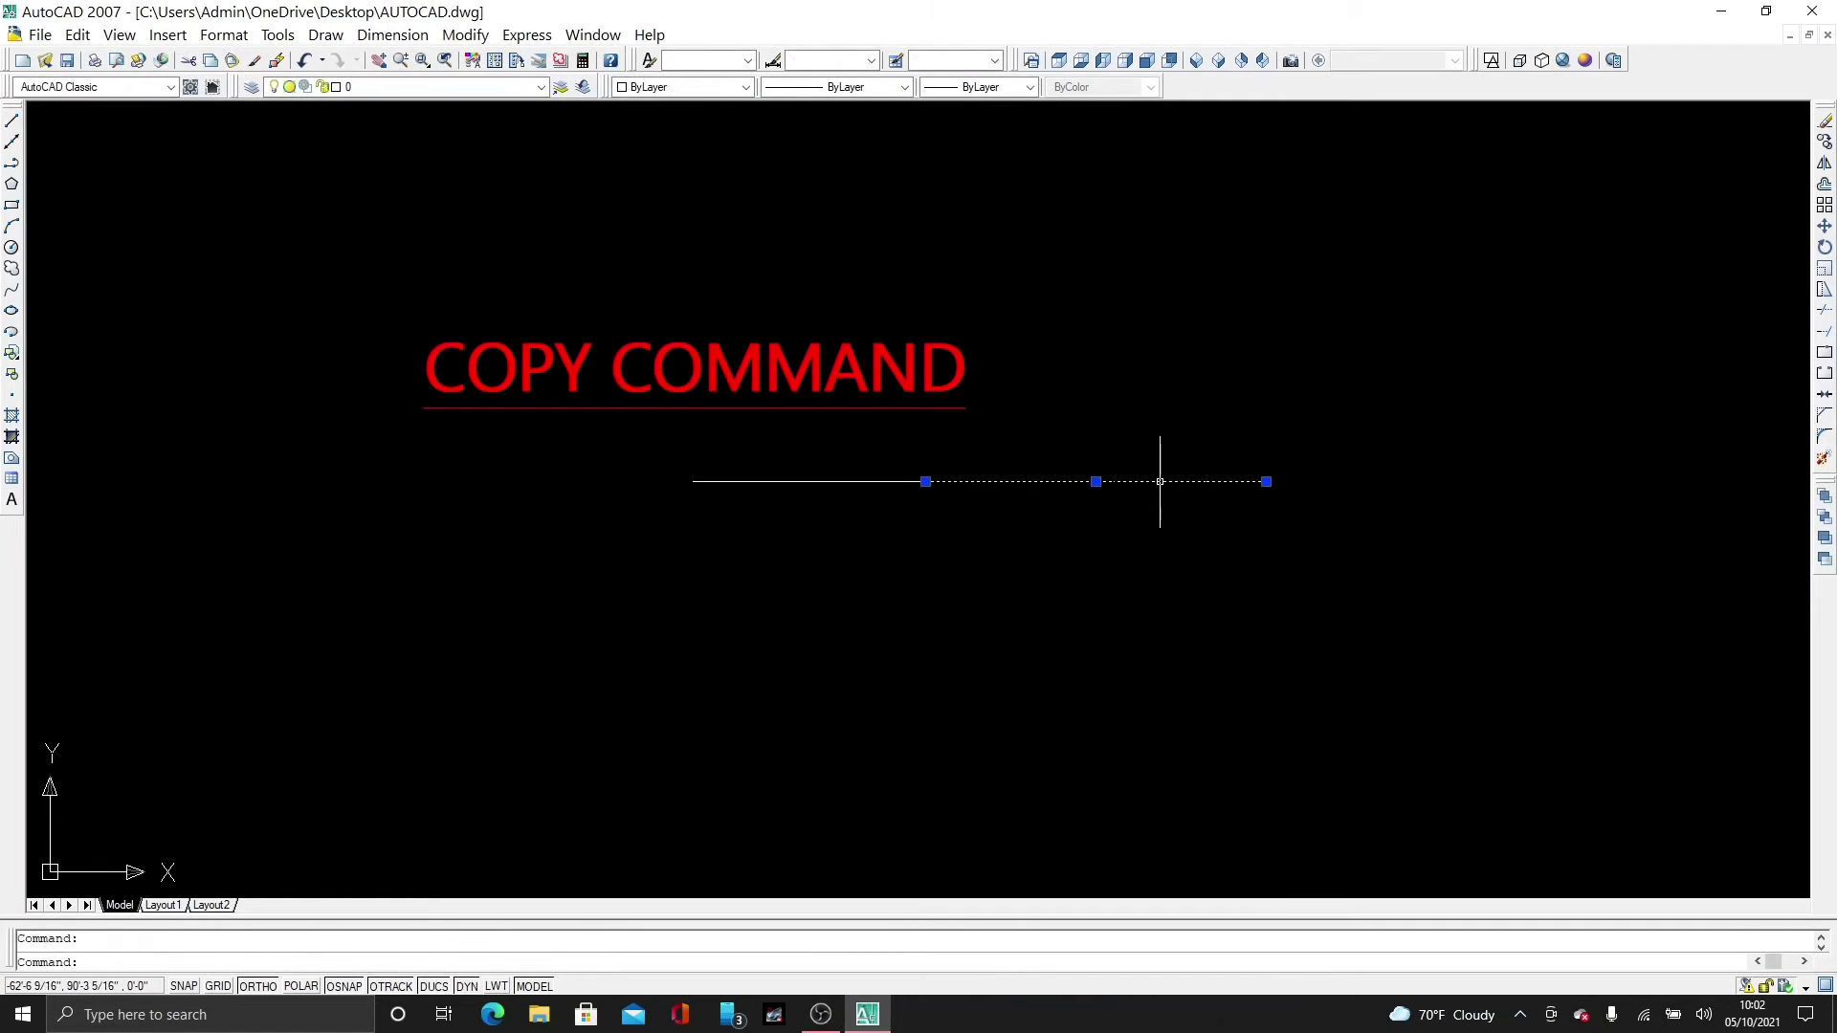
key(Delete)
Step: Copy the remaining horizontal line from its right endpoint four times straight up, from about 6" to about 5'-7" above it
text(co)
key(Return)
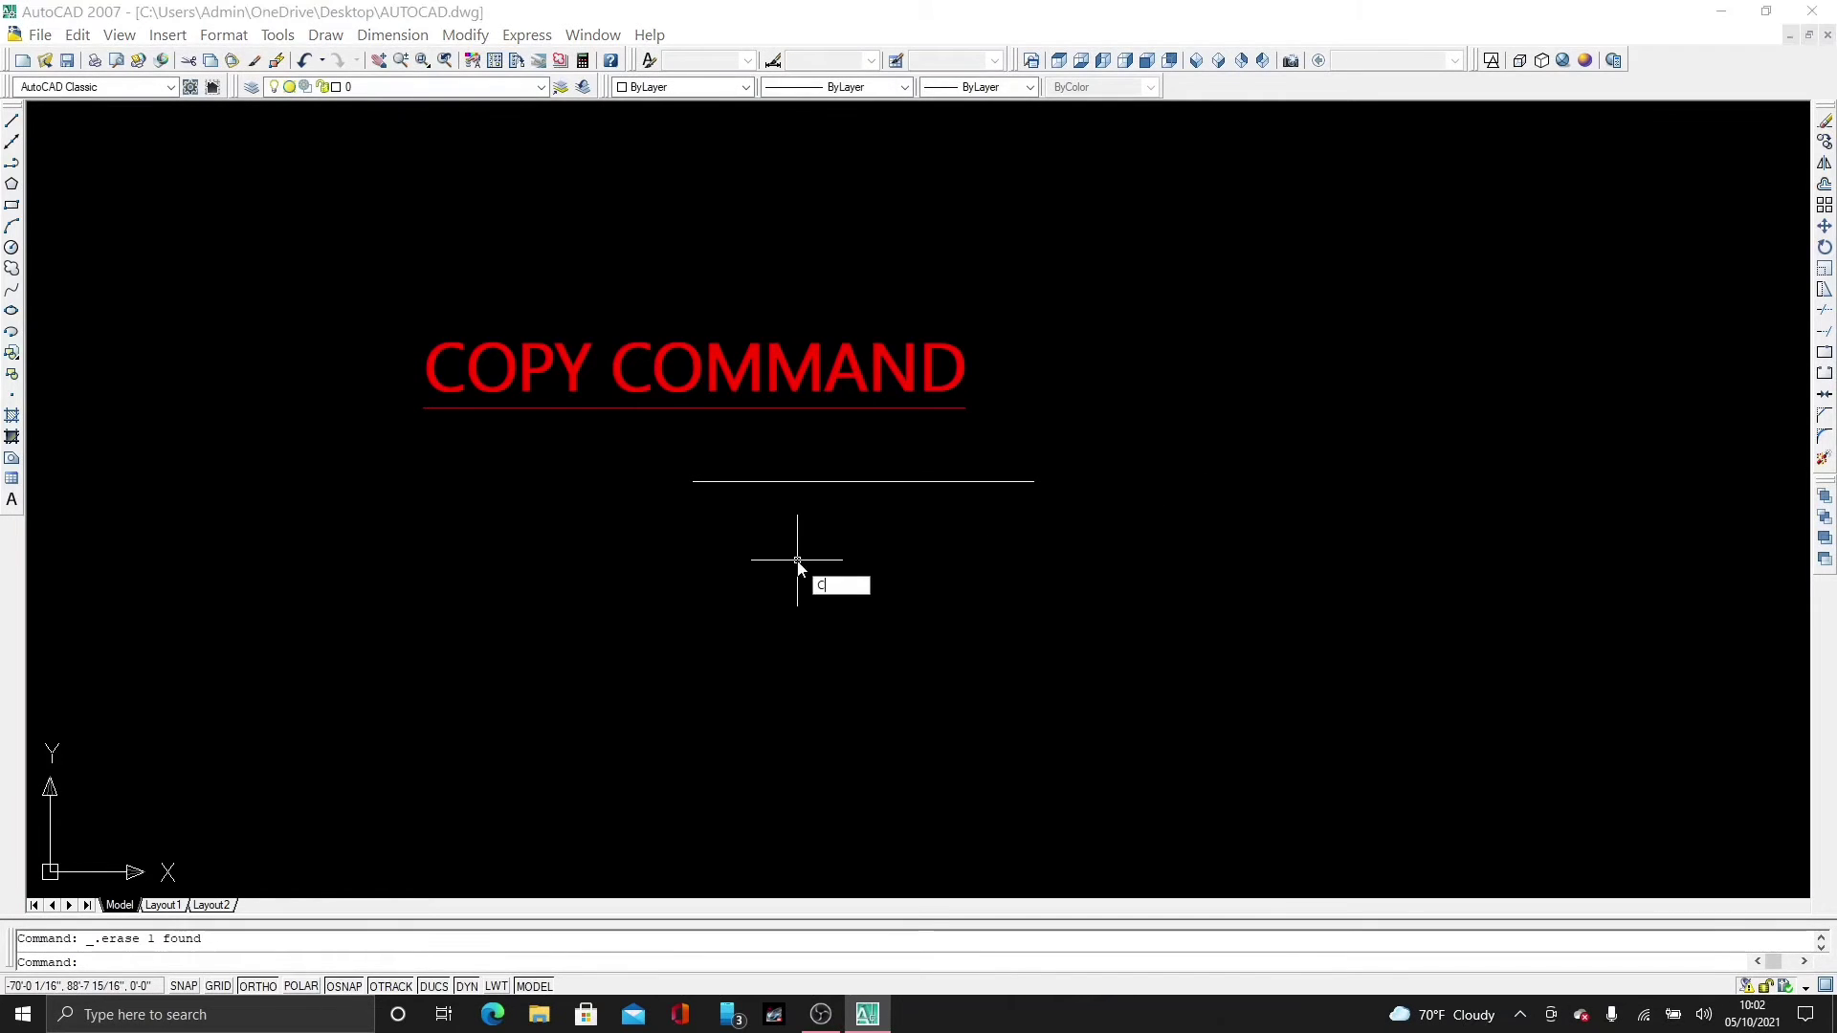
click(856, 481)
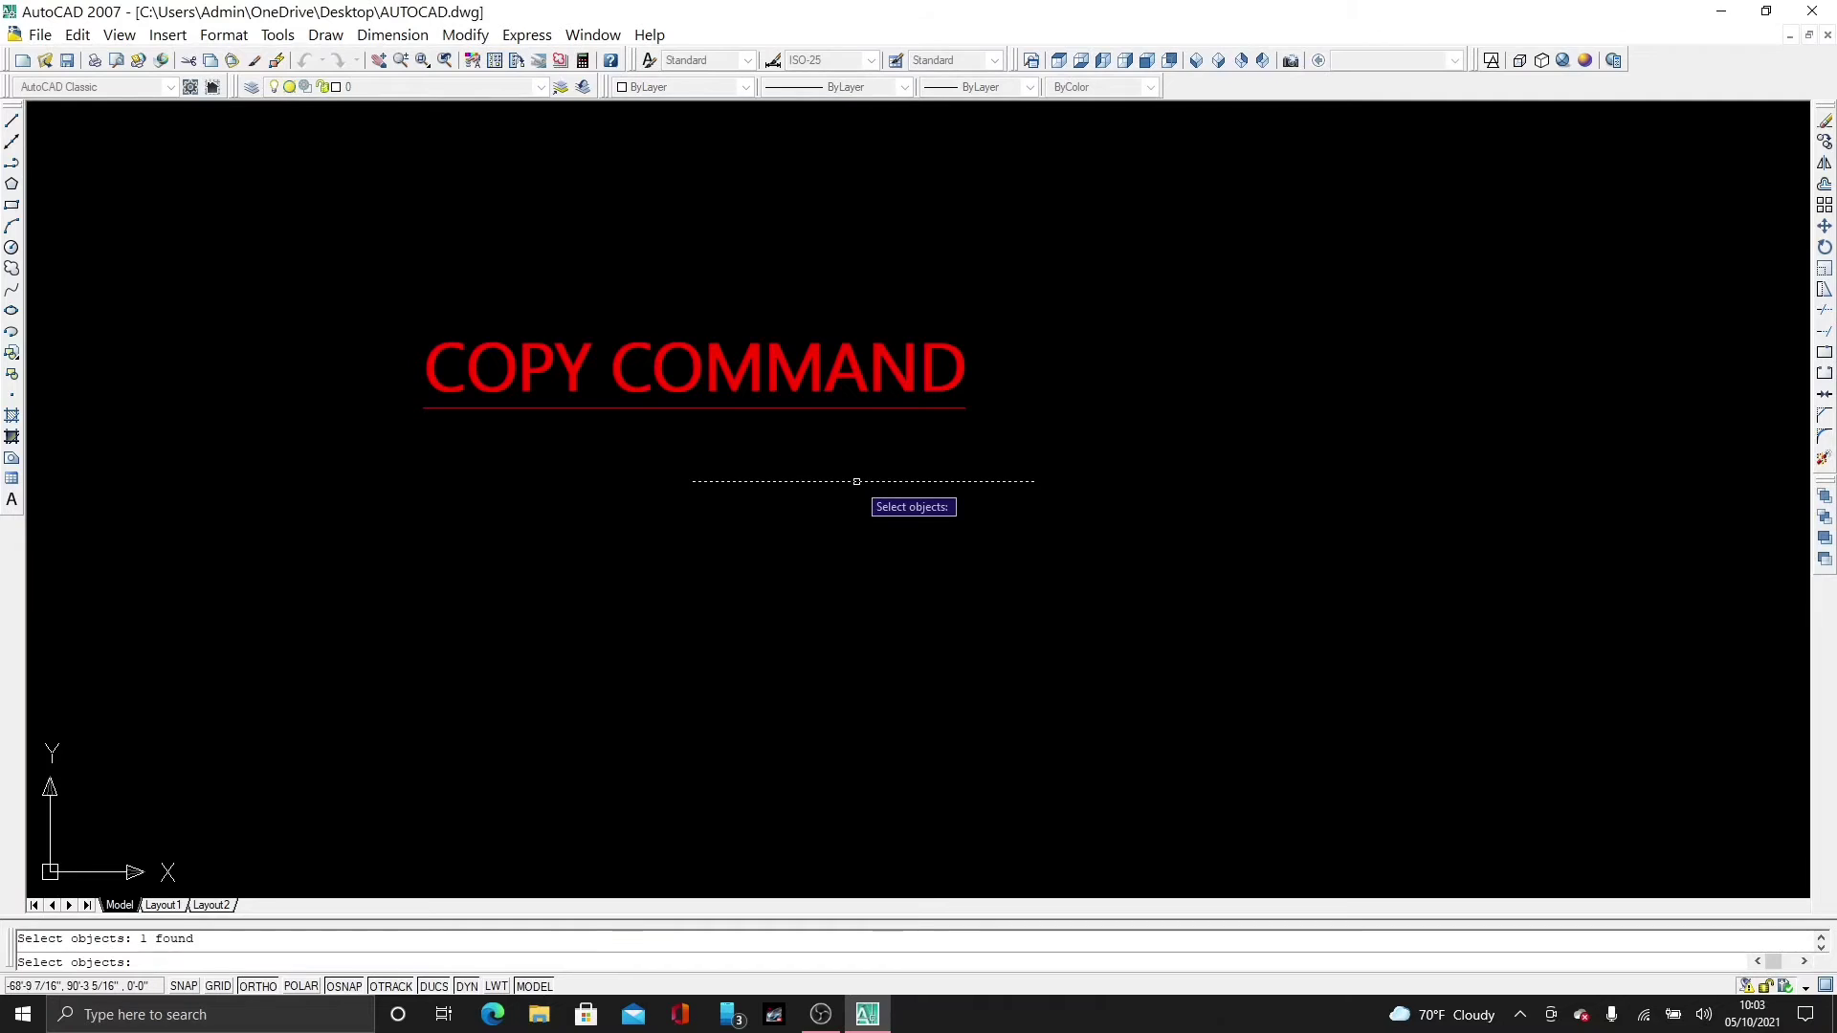
key(Return)
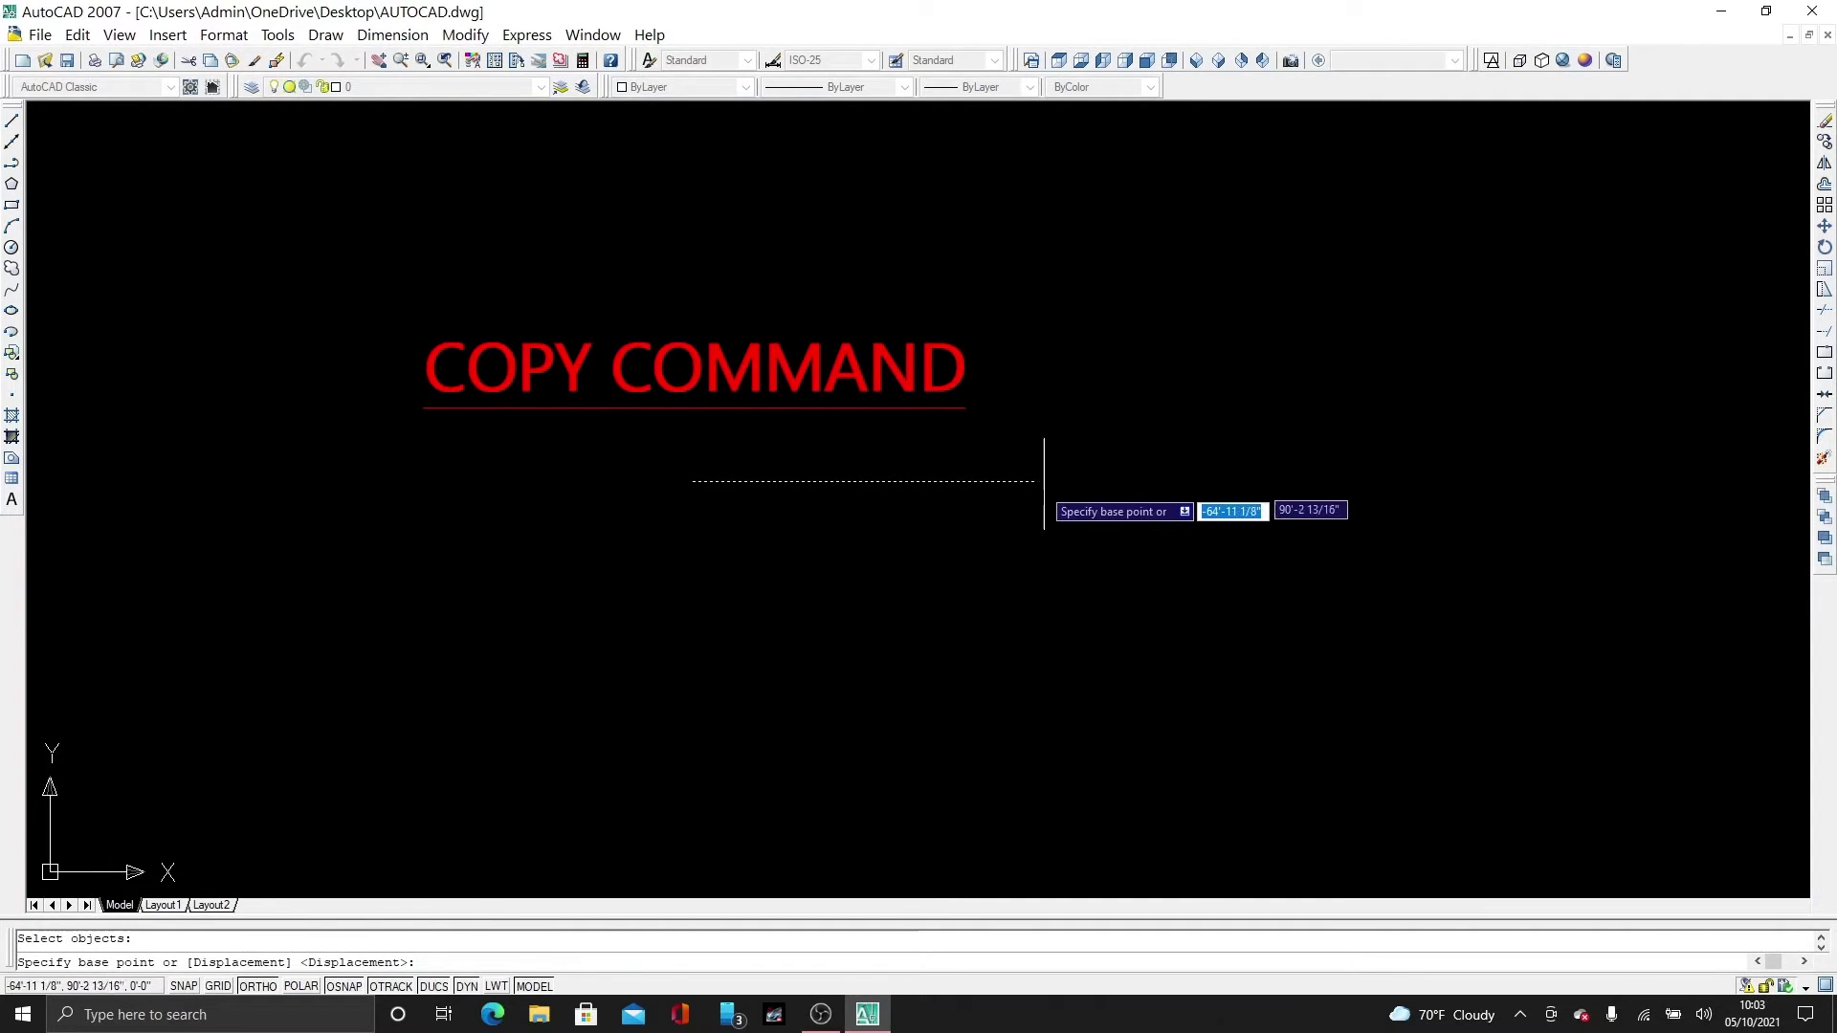
click(1033, 482)
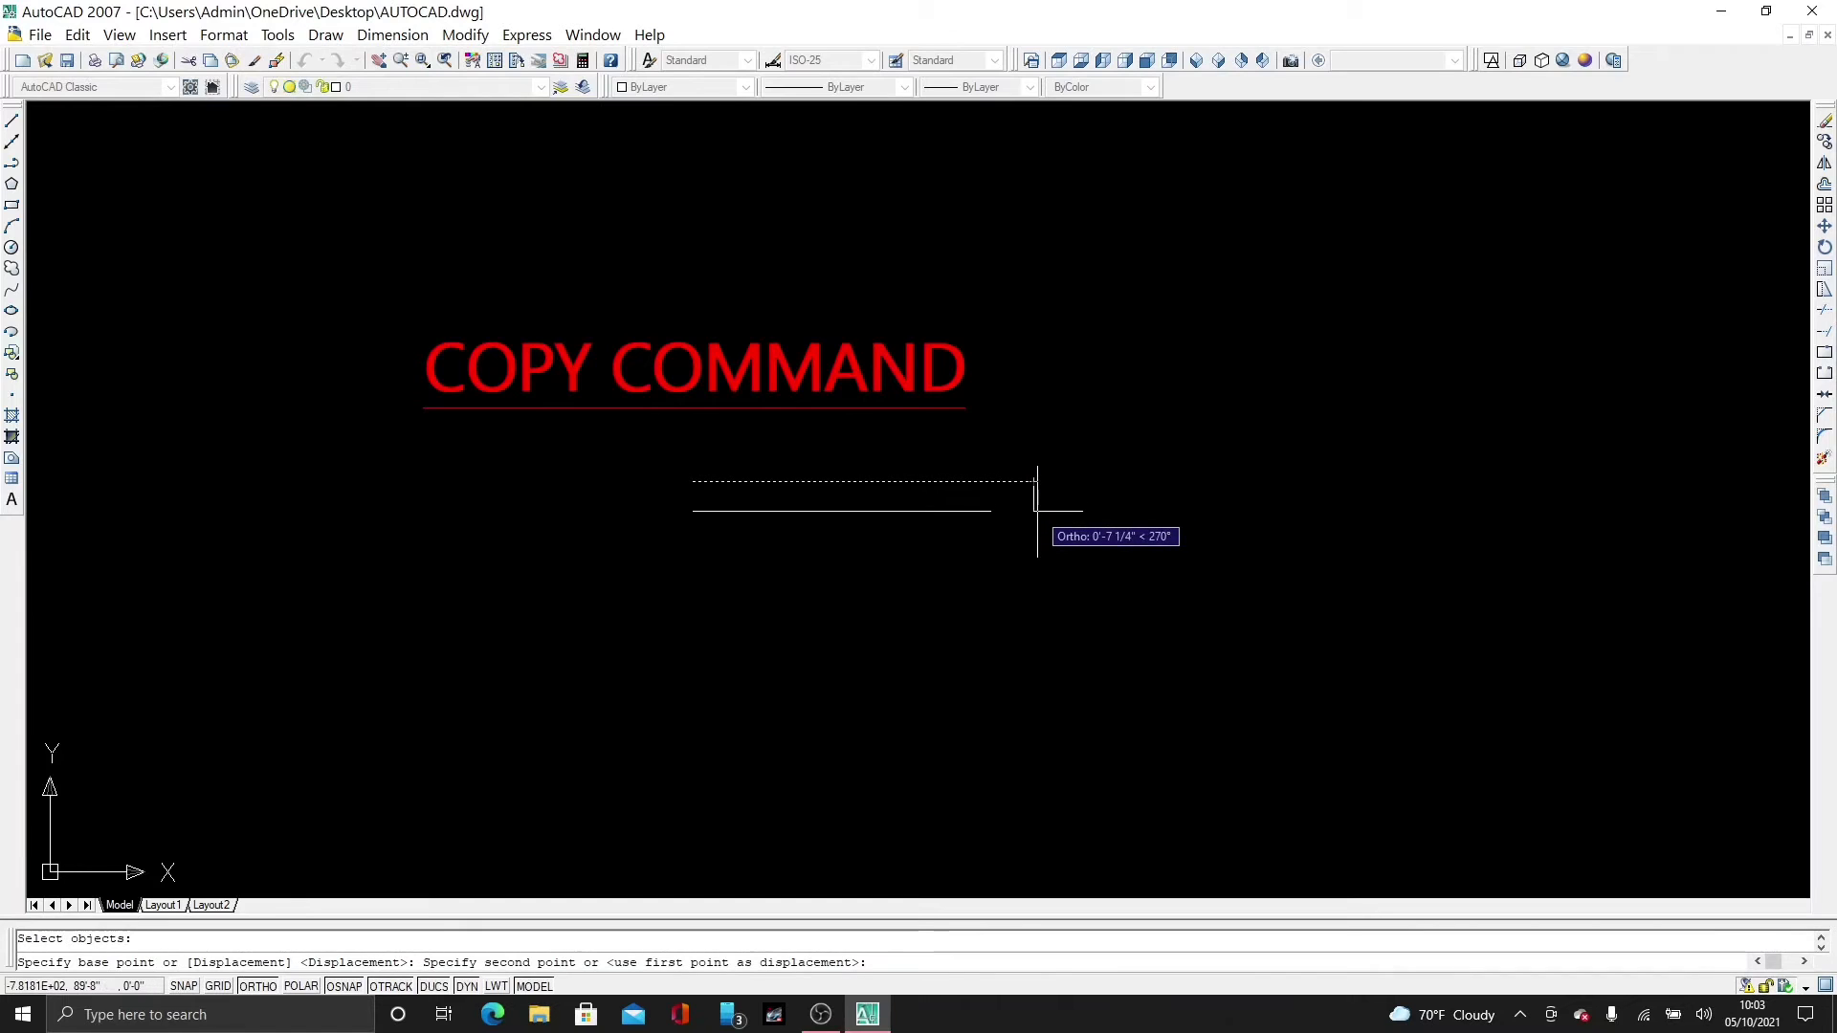
click(1040, 460)
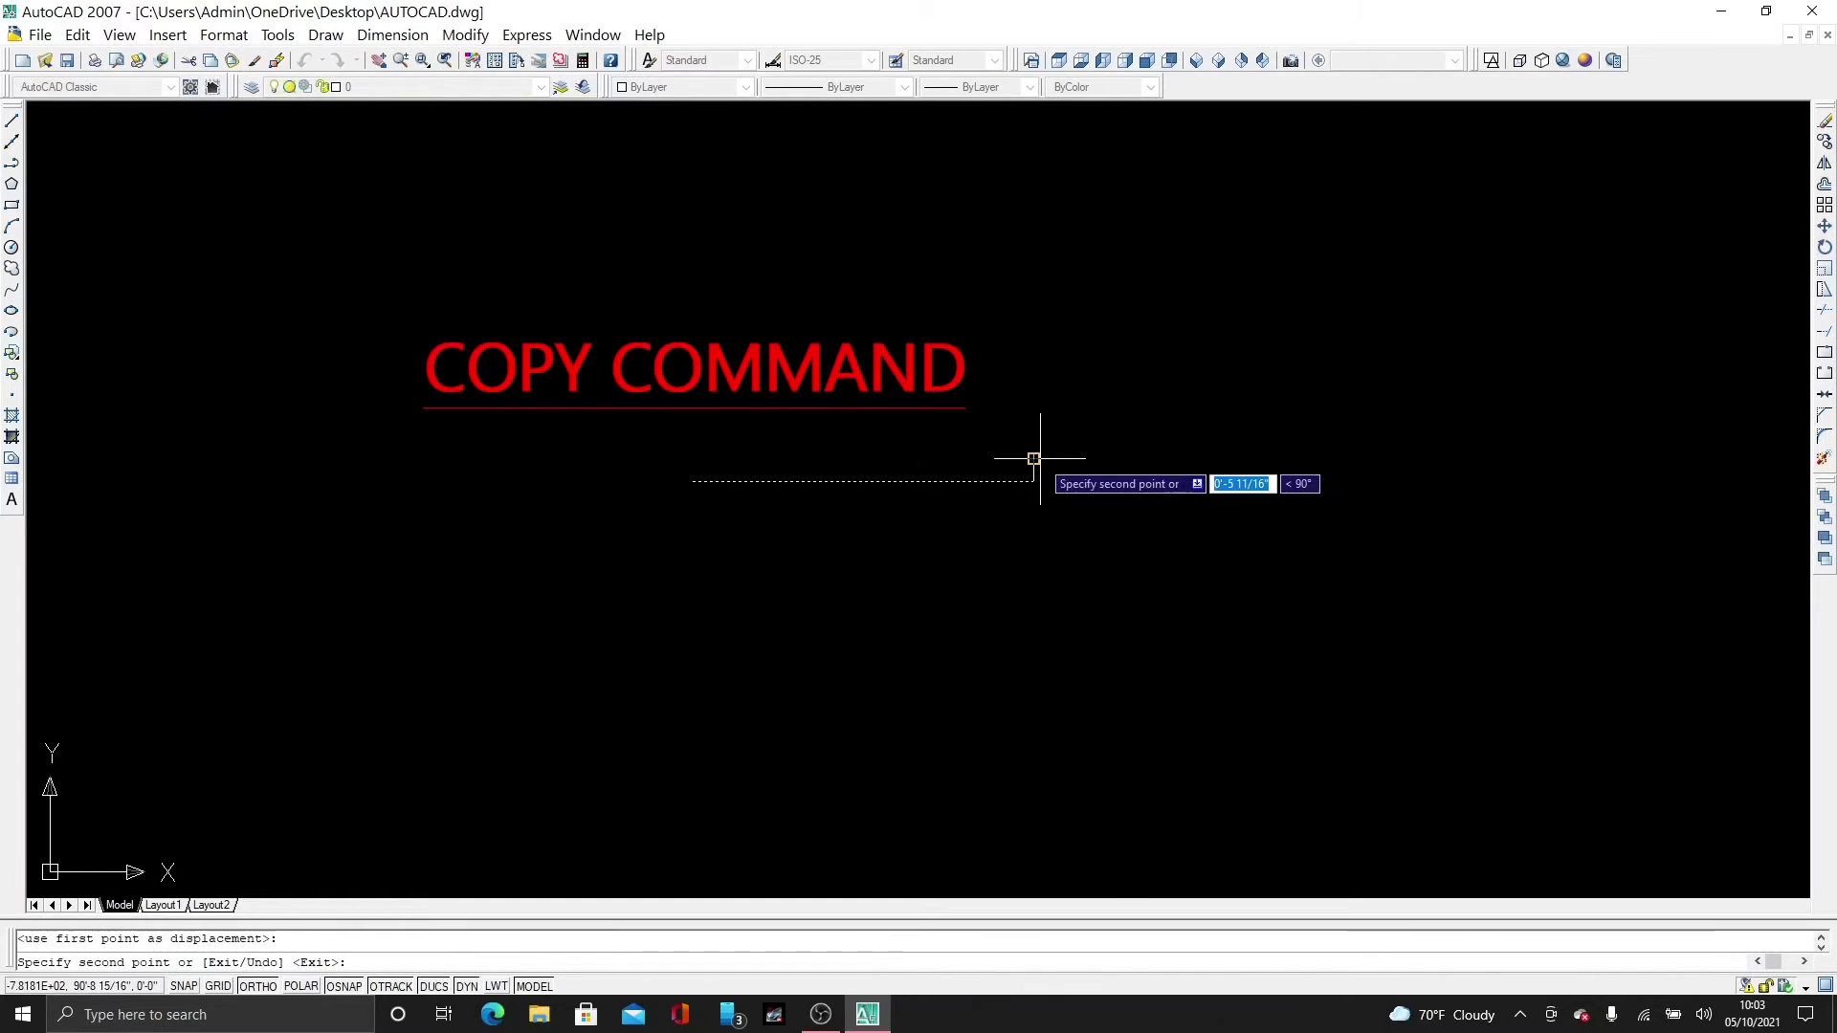
click(1042, 352)
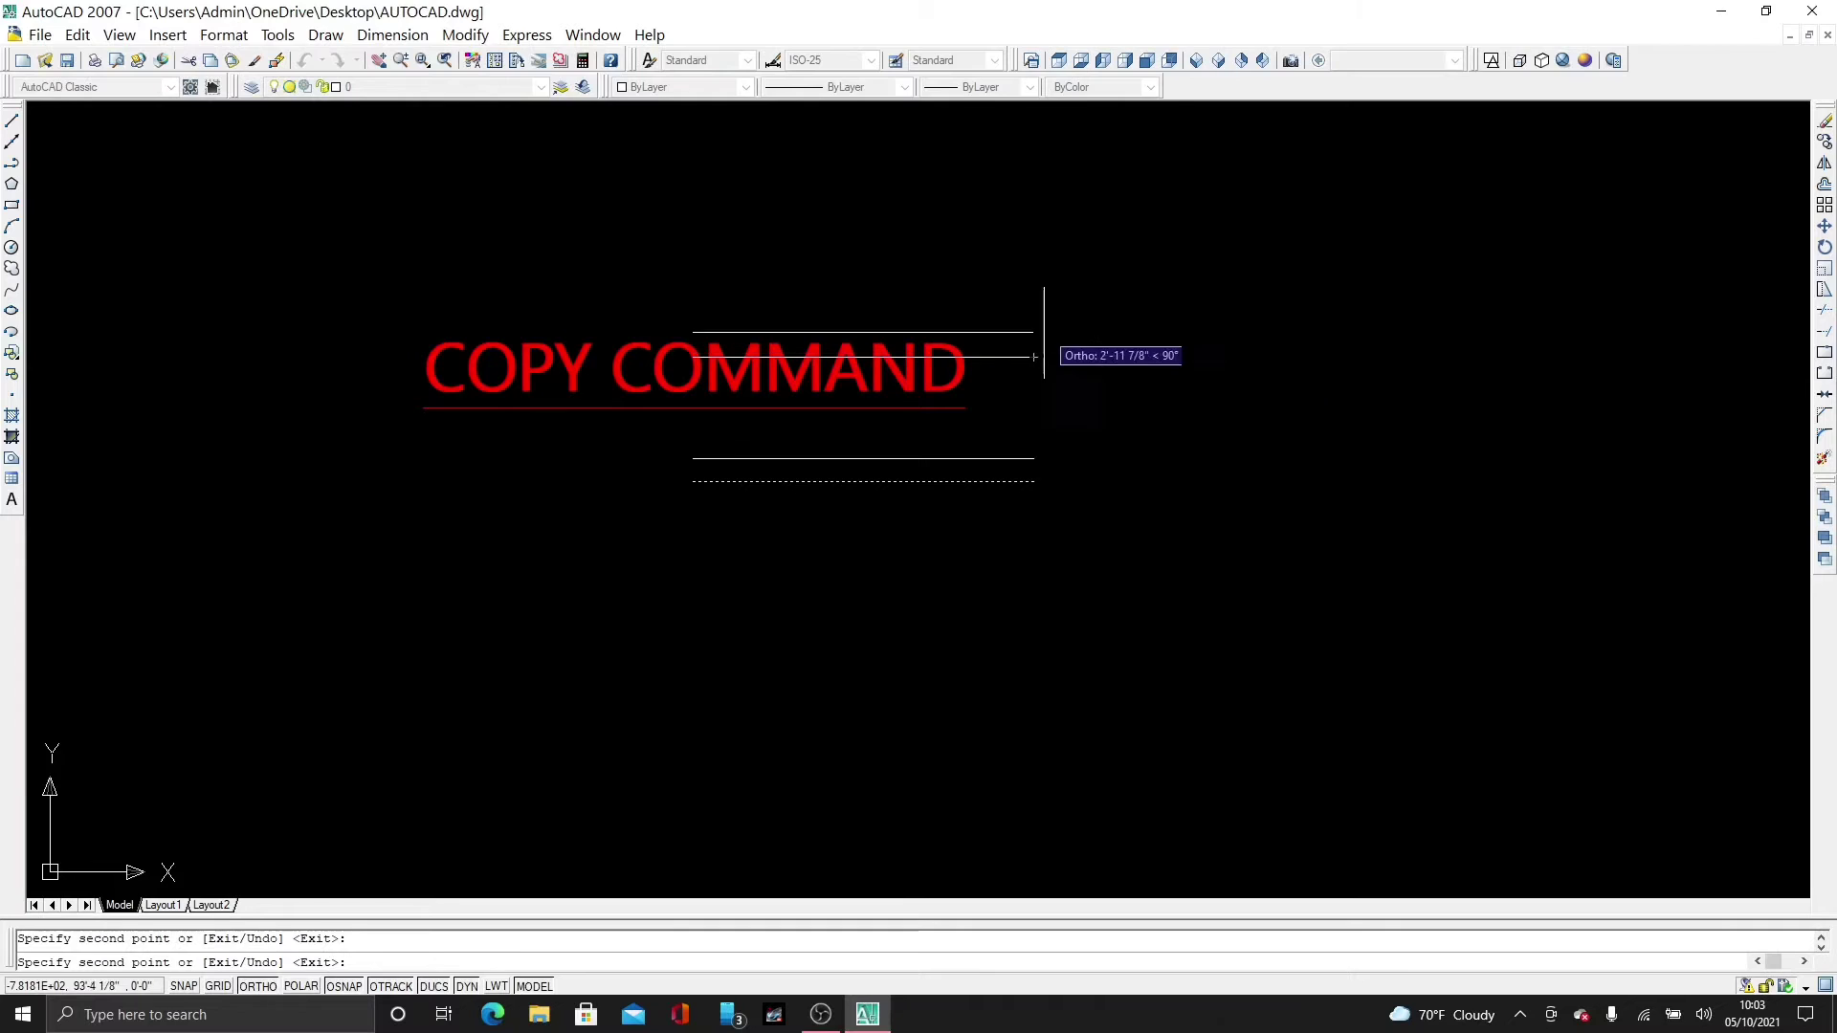
click(1049, 260)
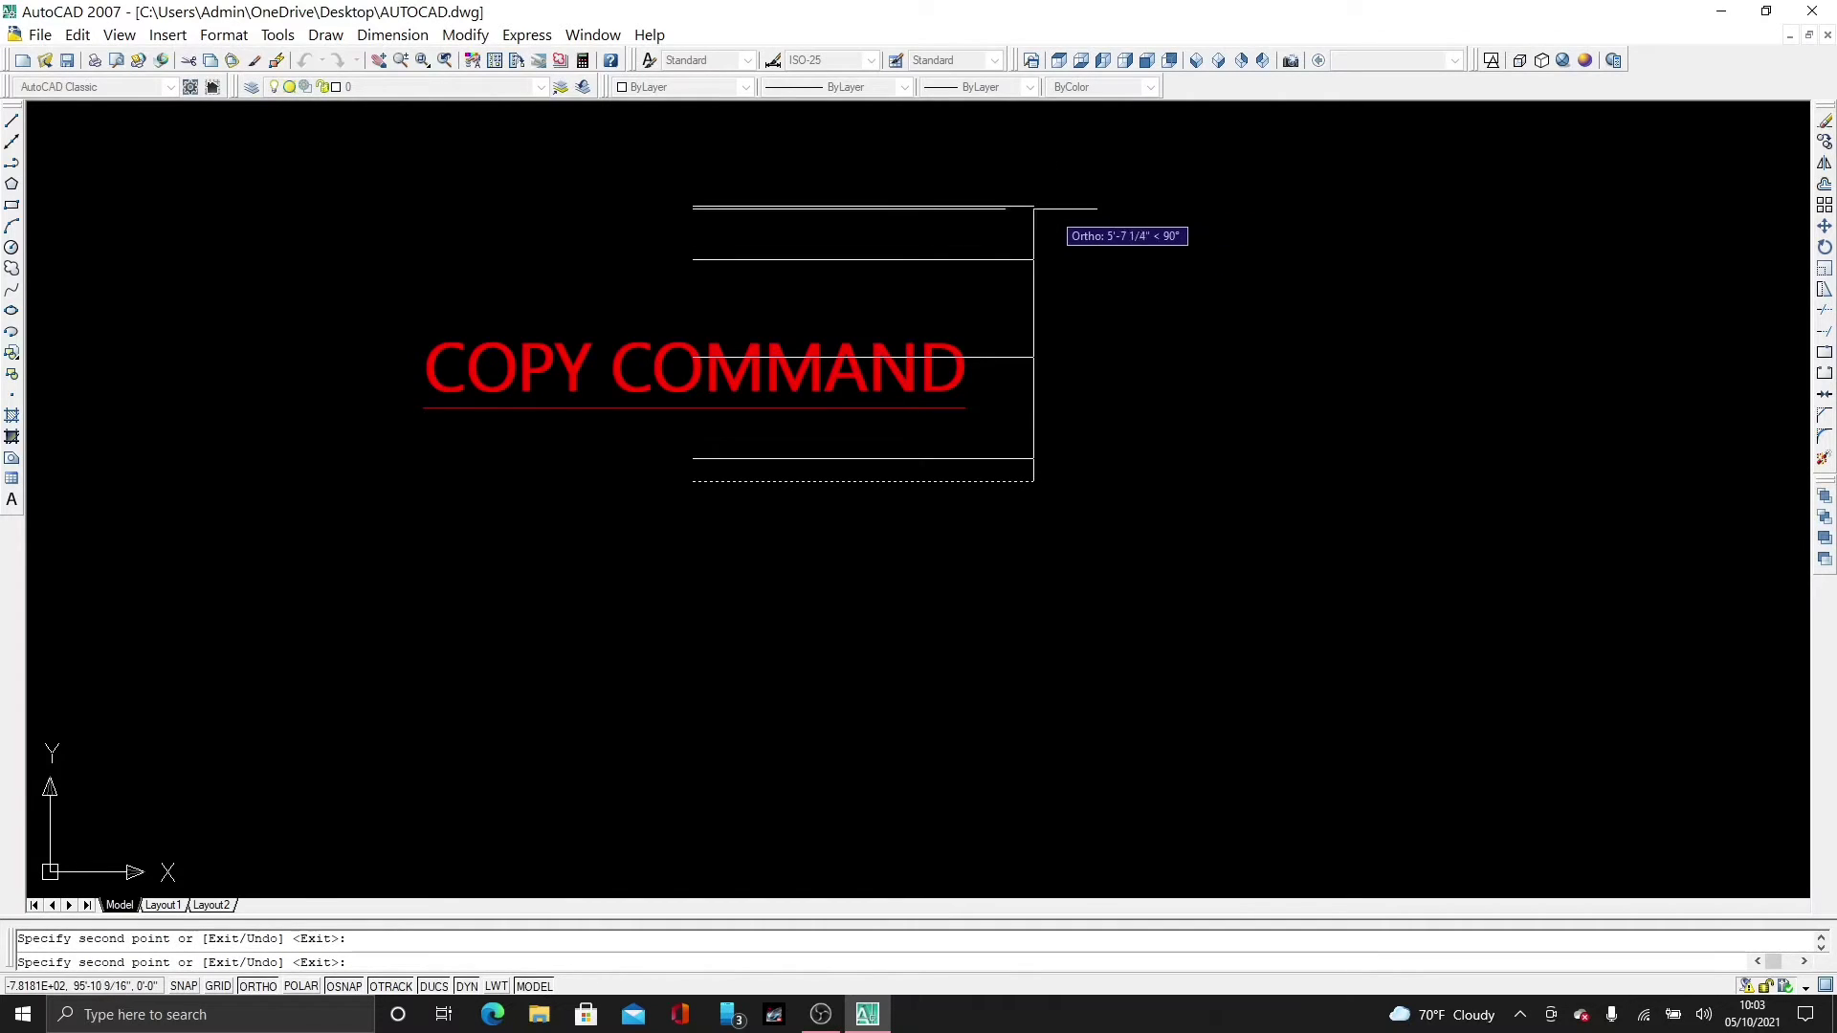
click(1053, 208)
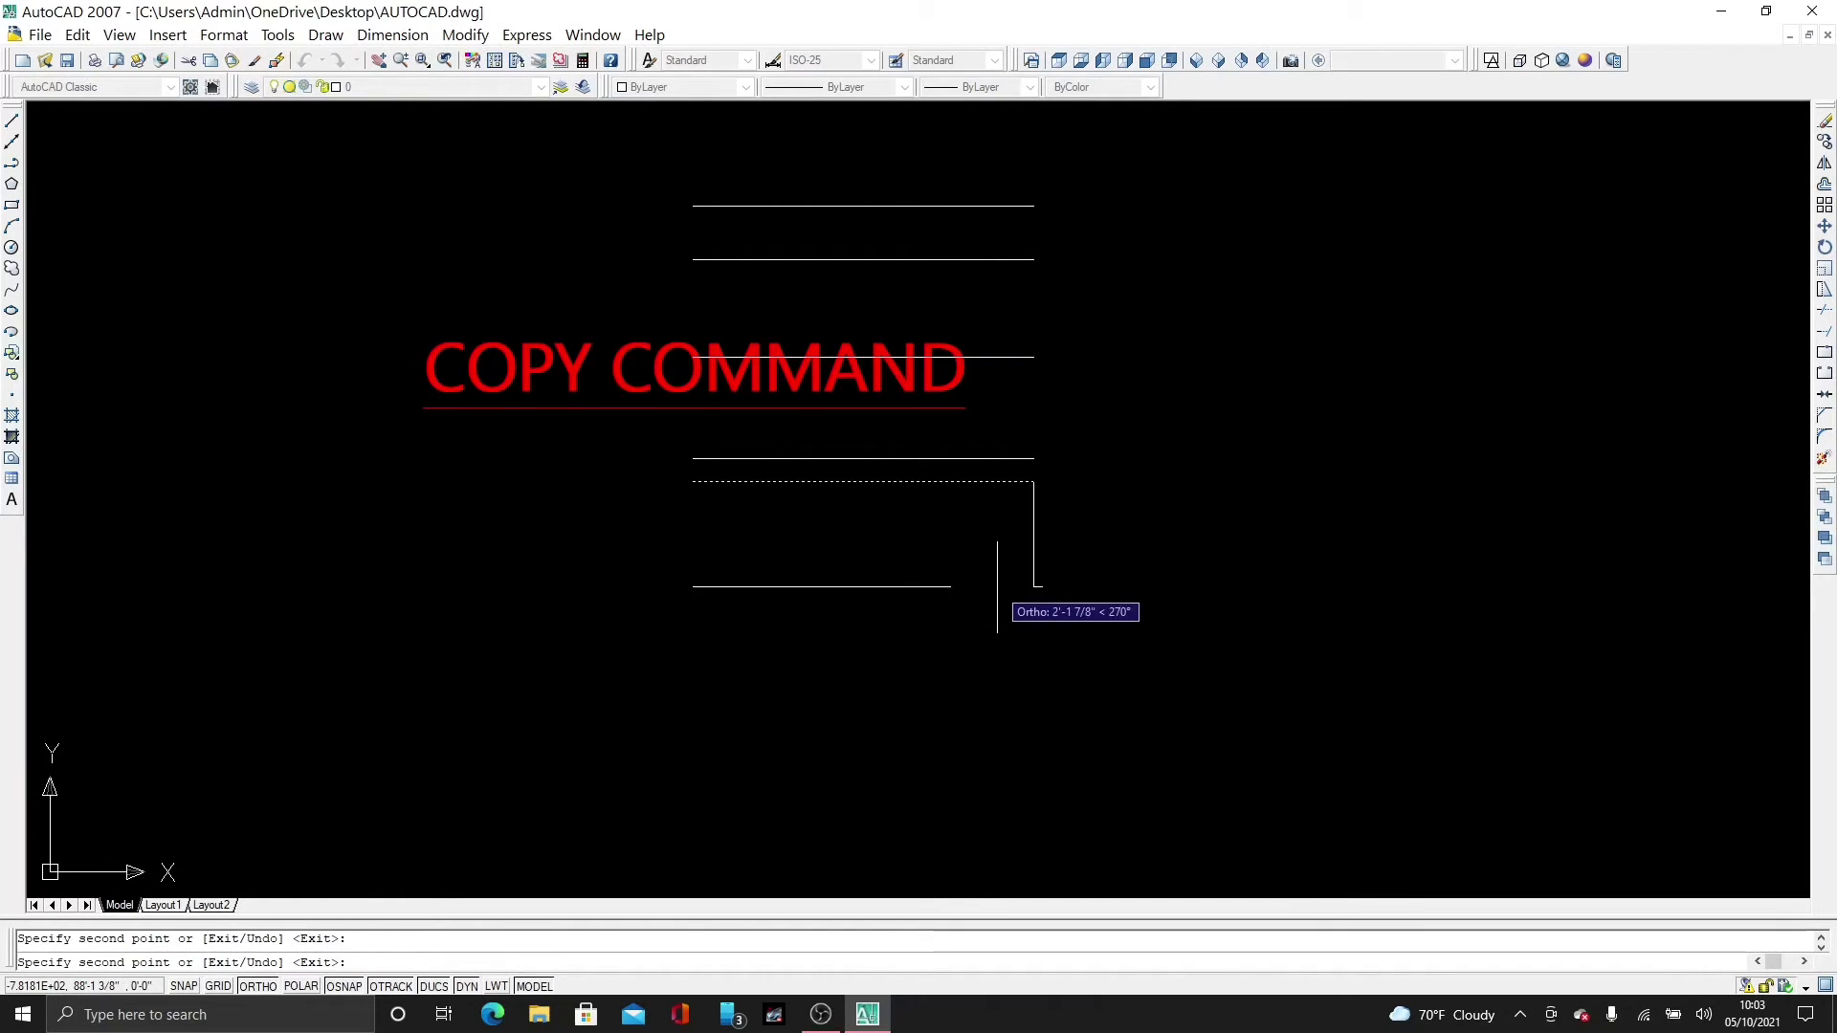
Step: Add three copies straight below the source line and one about 12'-6" to its left, and finish the Copy command
click(970, 644)
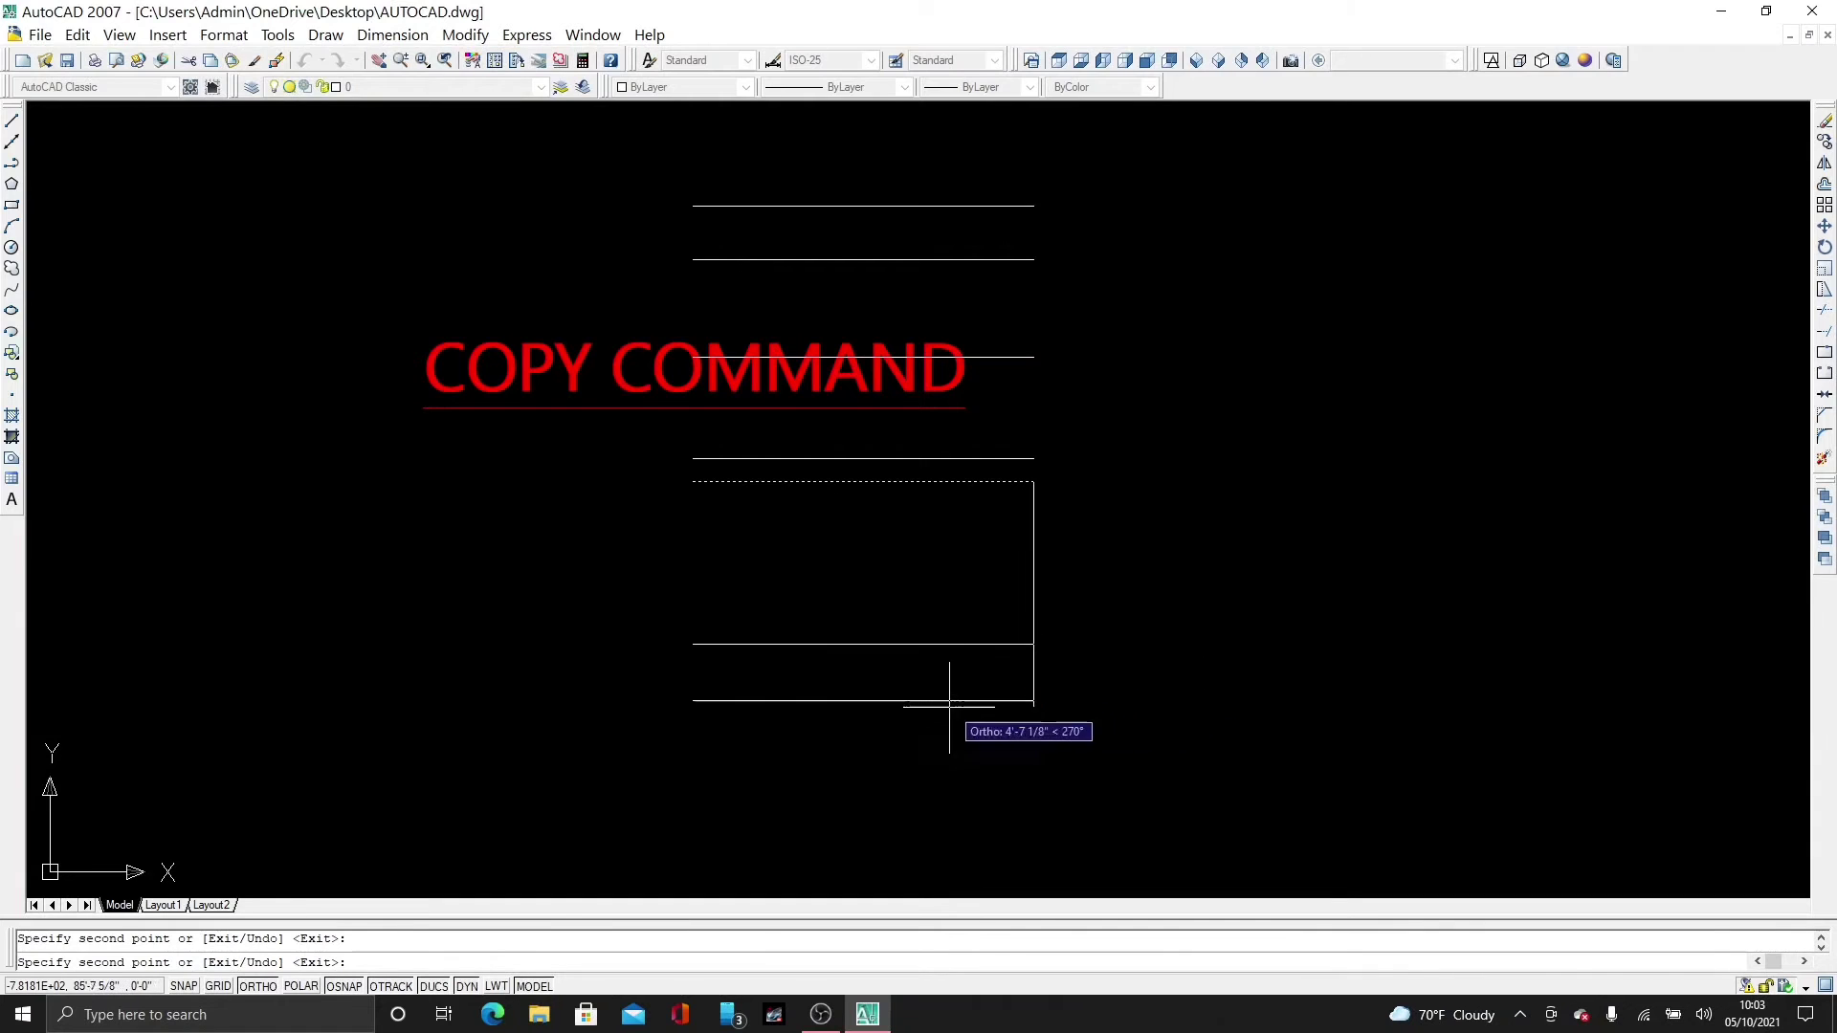
click(949, 700)
click(949, 590)
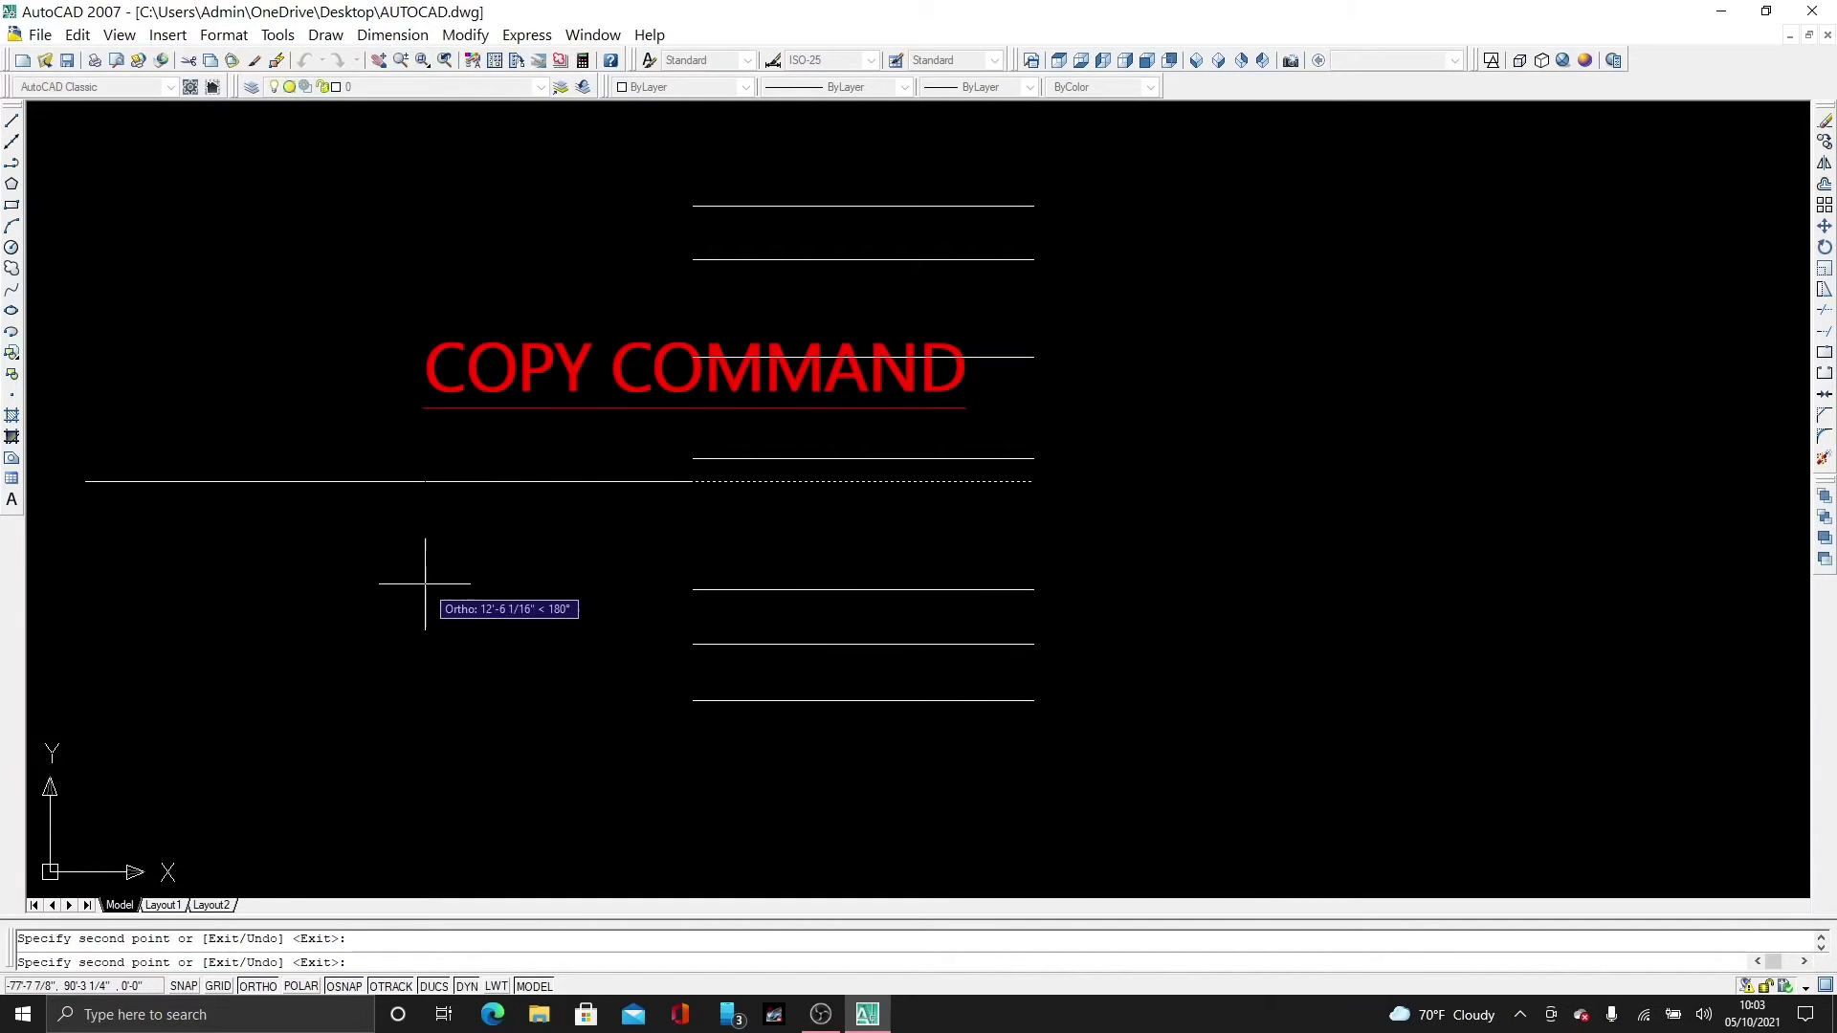
click(425, 582)
key(Escape)
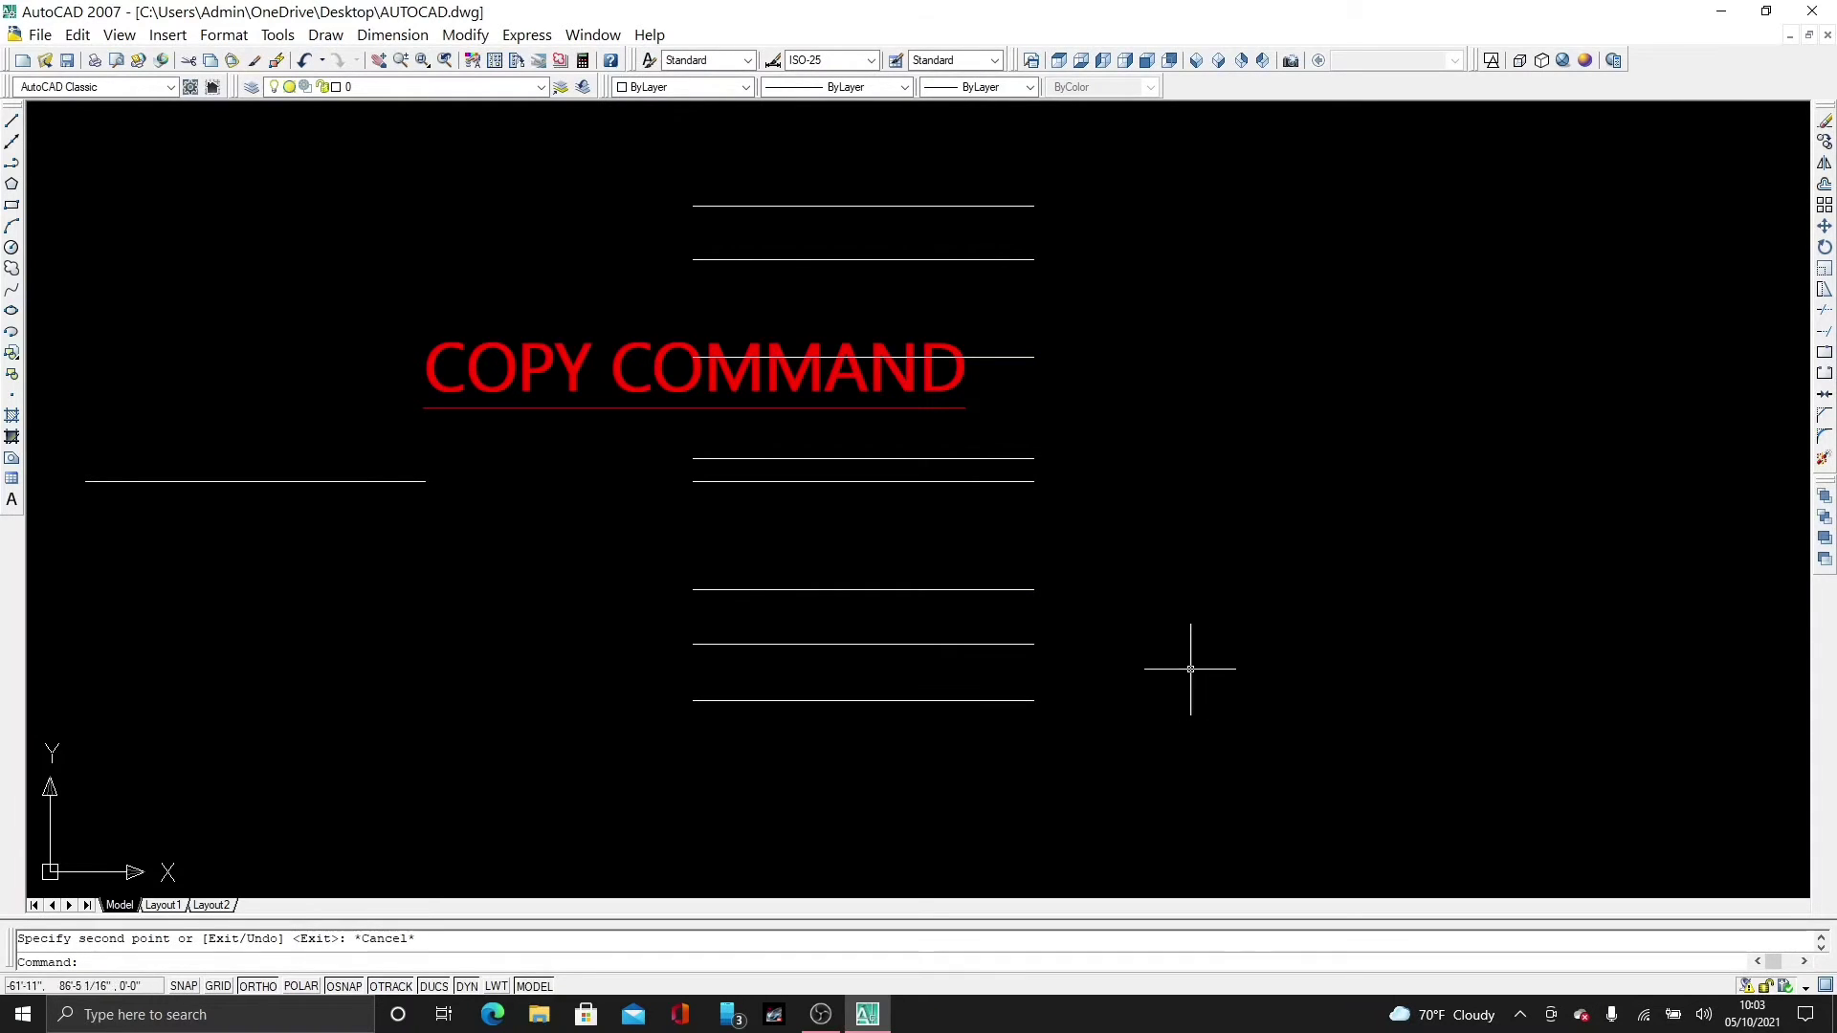
Step: Erase the source line and all its copies except the one just below the underlined heading
click(1037, 569)
click(786, 734)
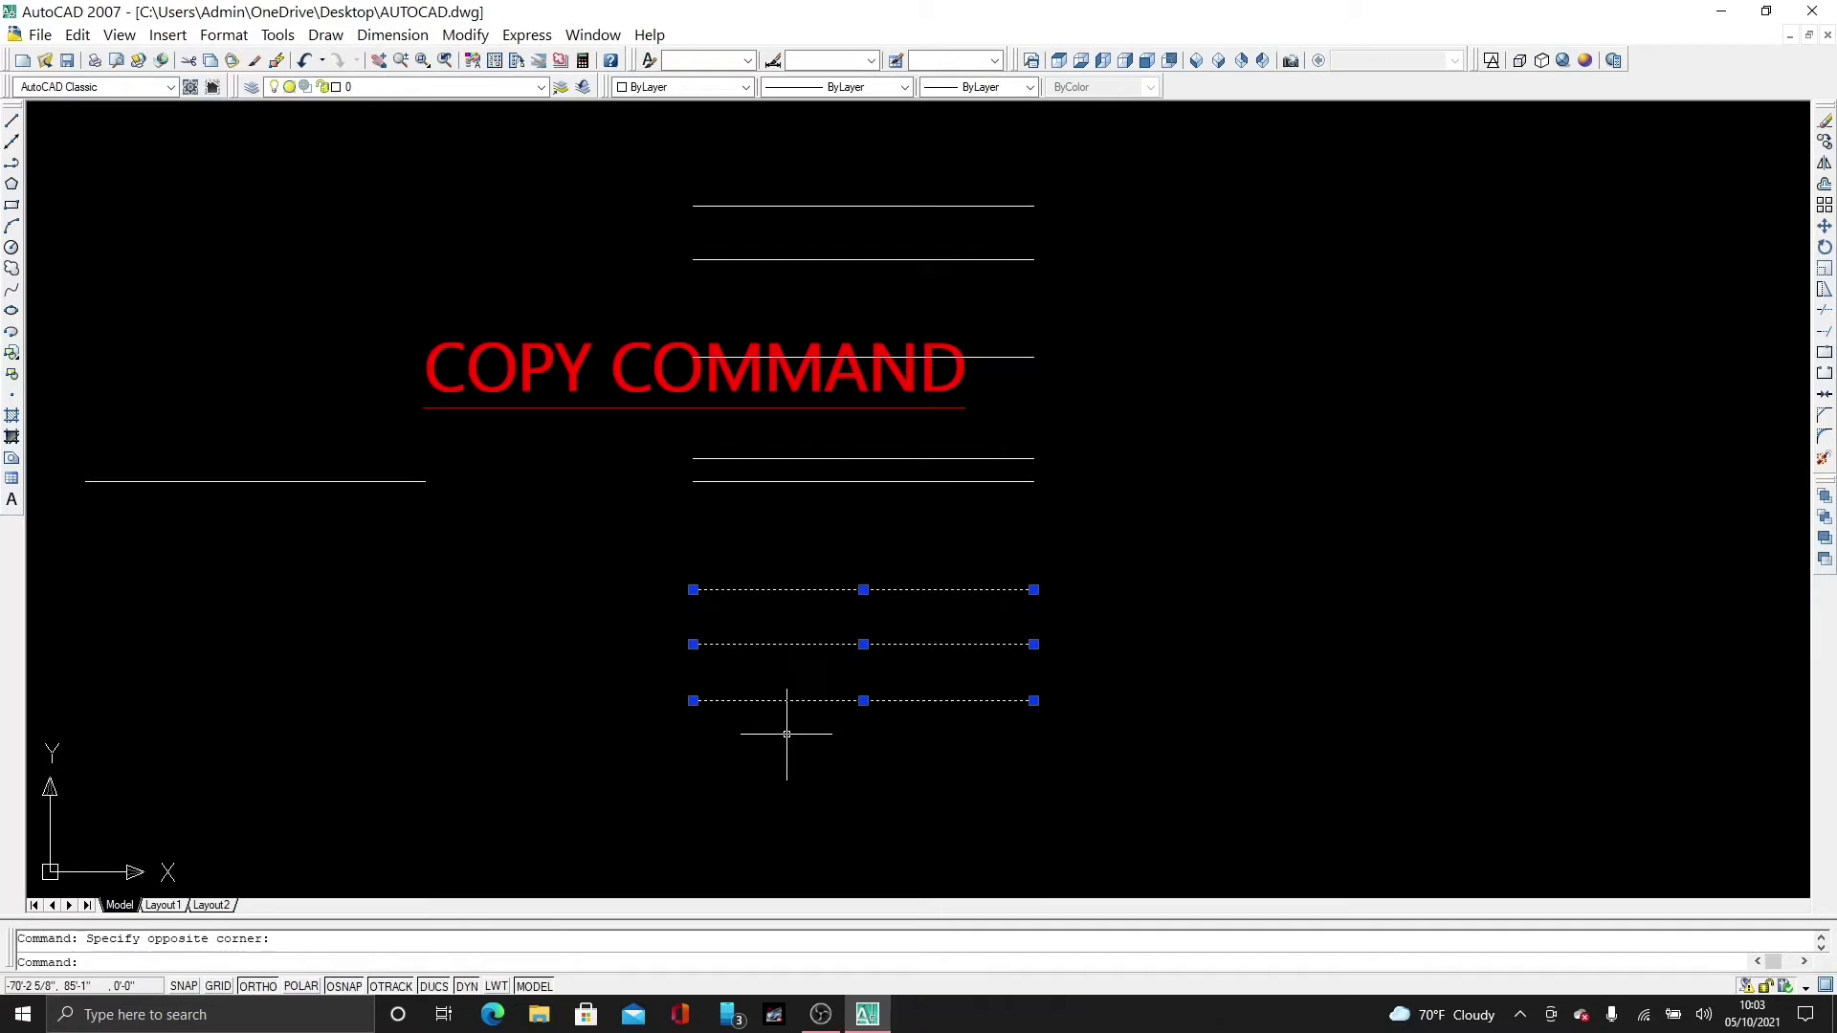
click(355, 438)
click(271, 526)
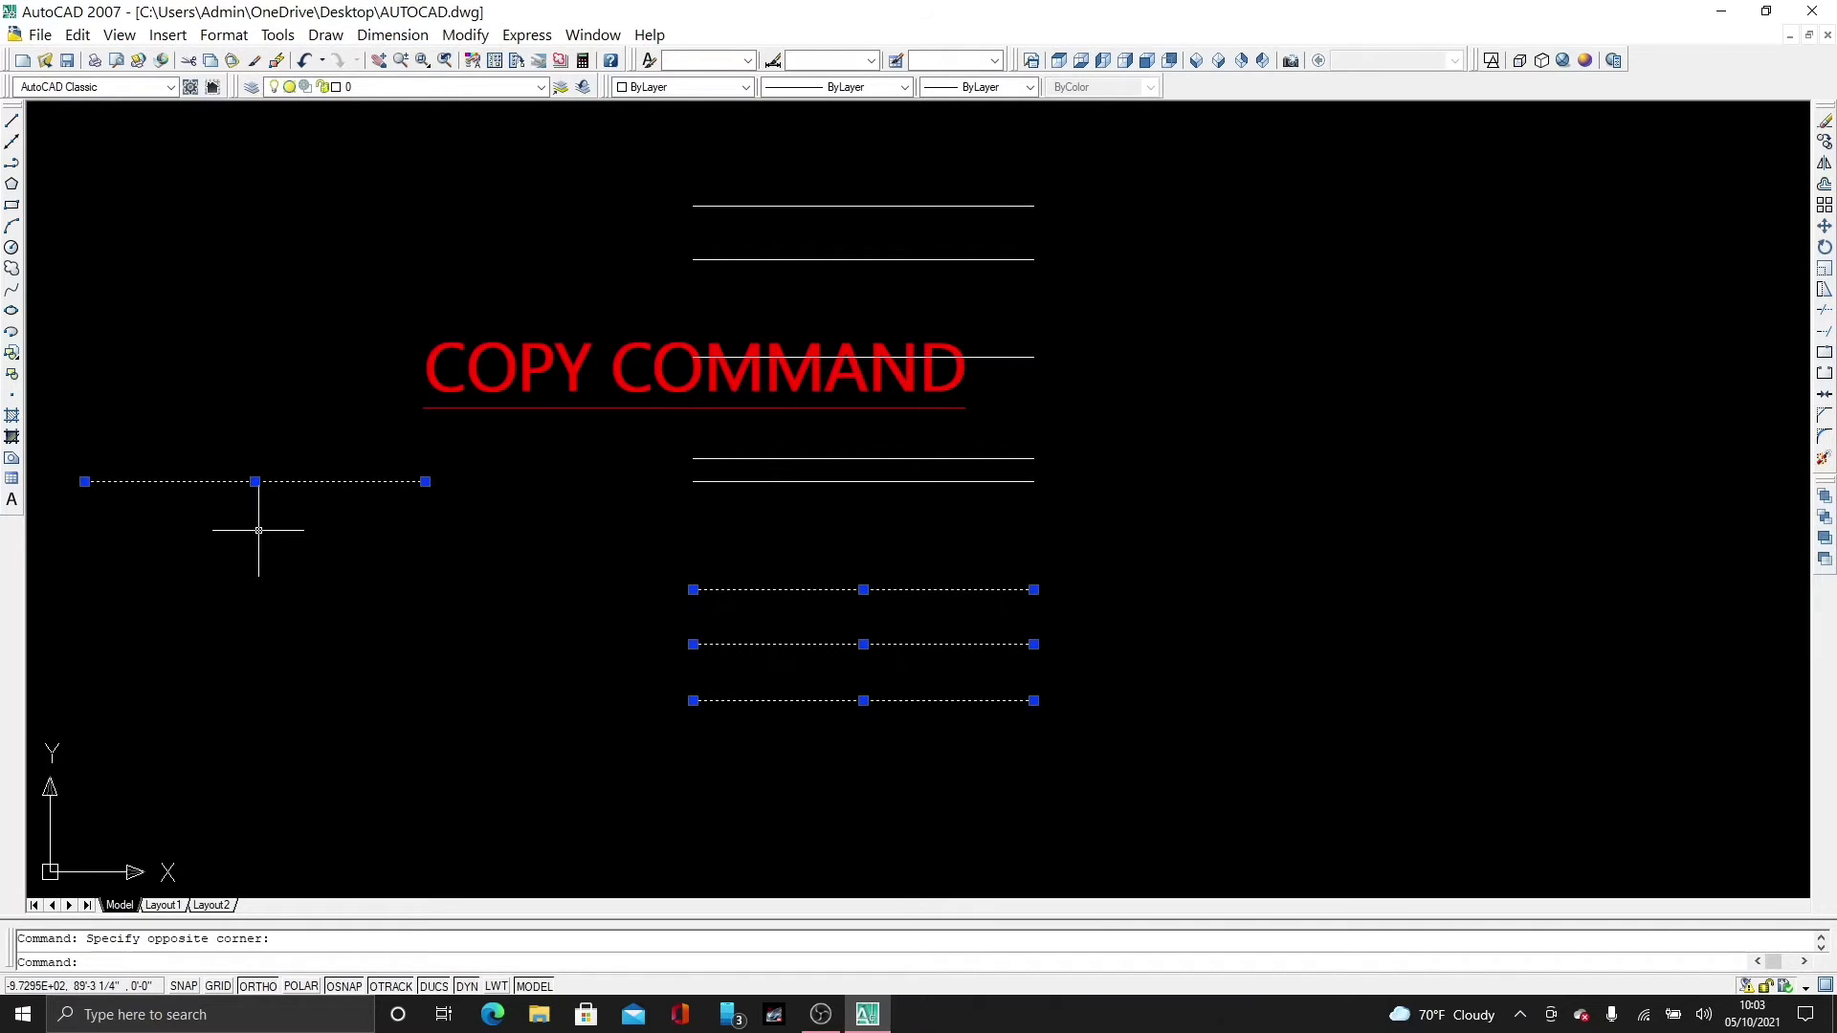
click(863, 481)
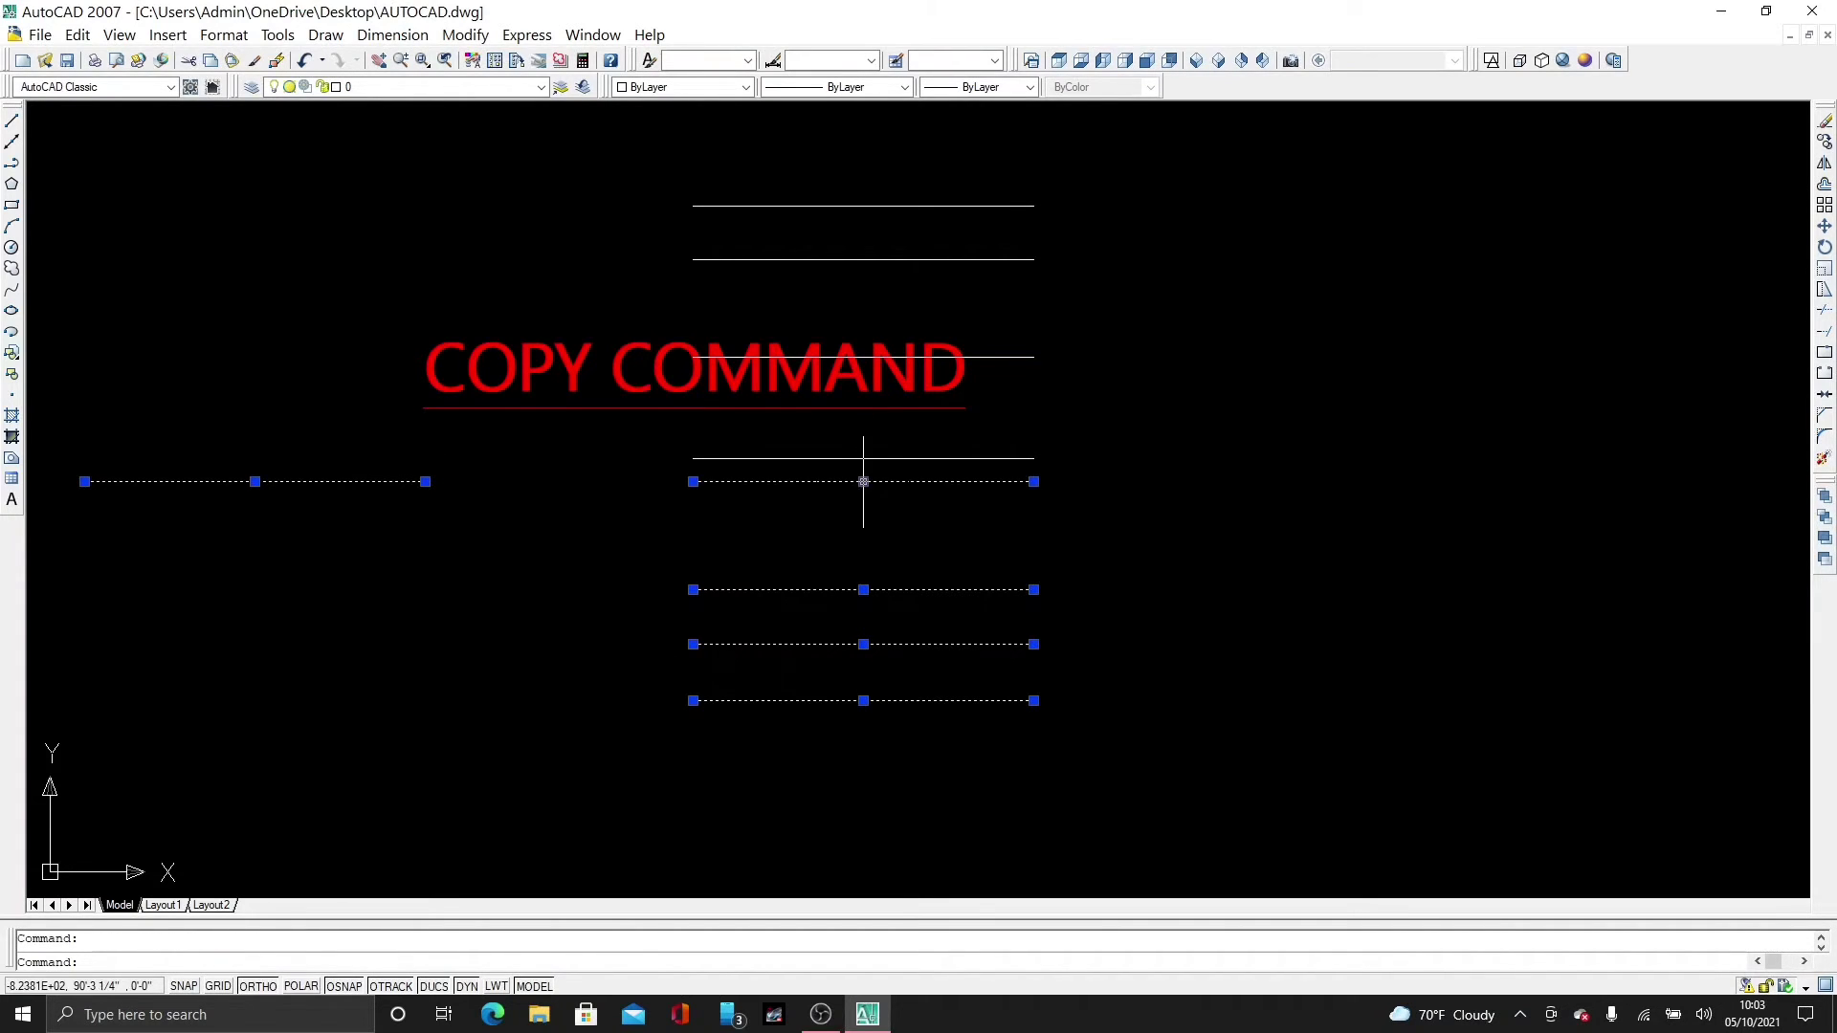
click(1027, 175)
click(819, 279)
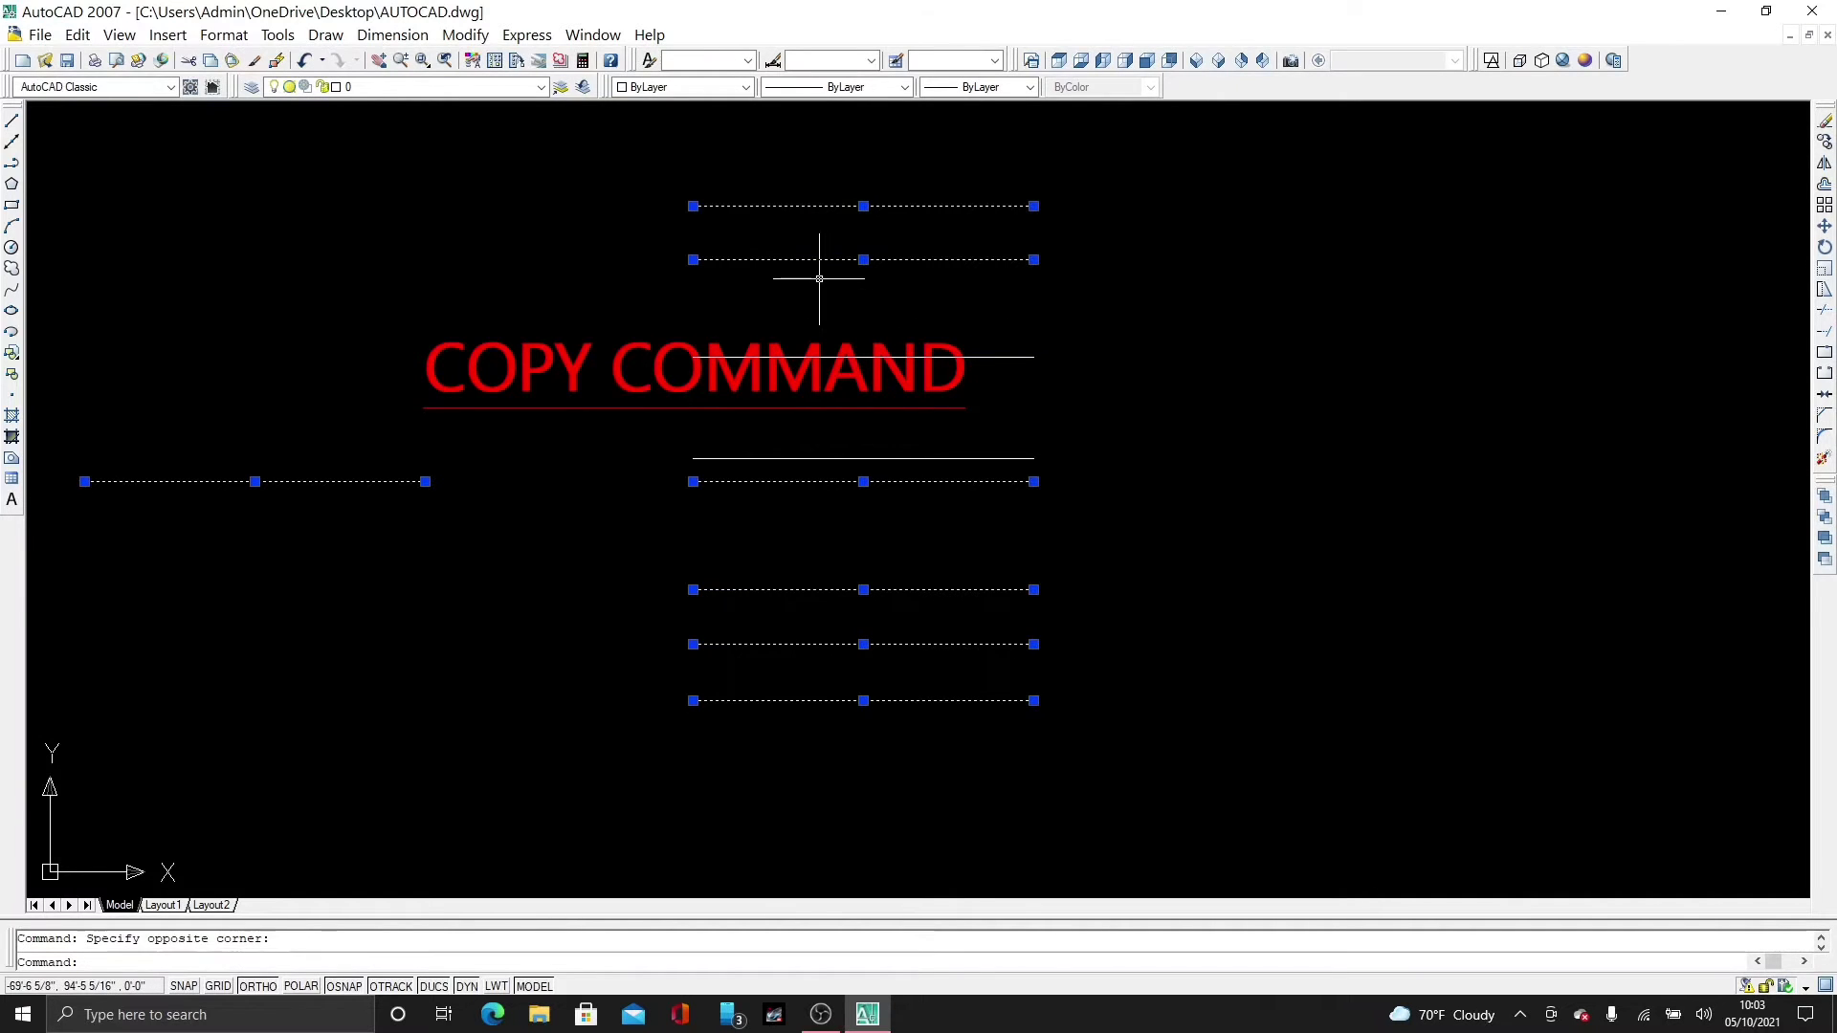
key(Delete)
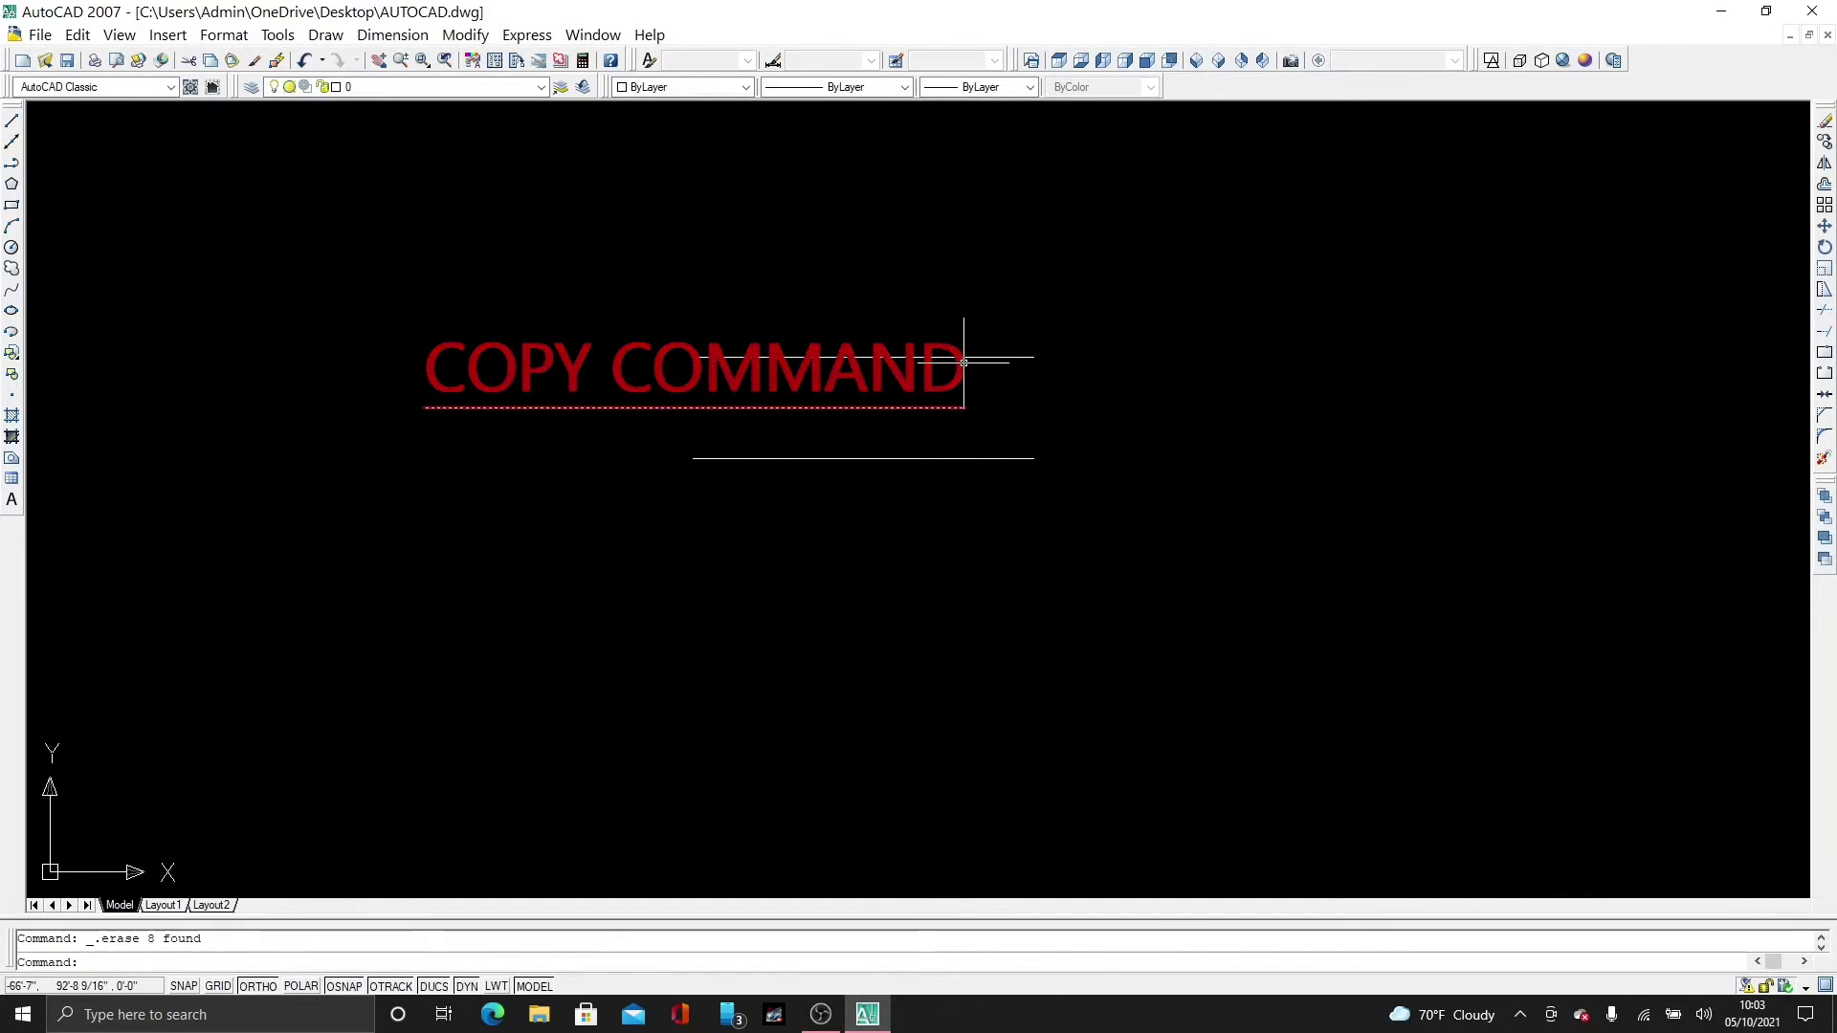
click(983, 357)
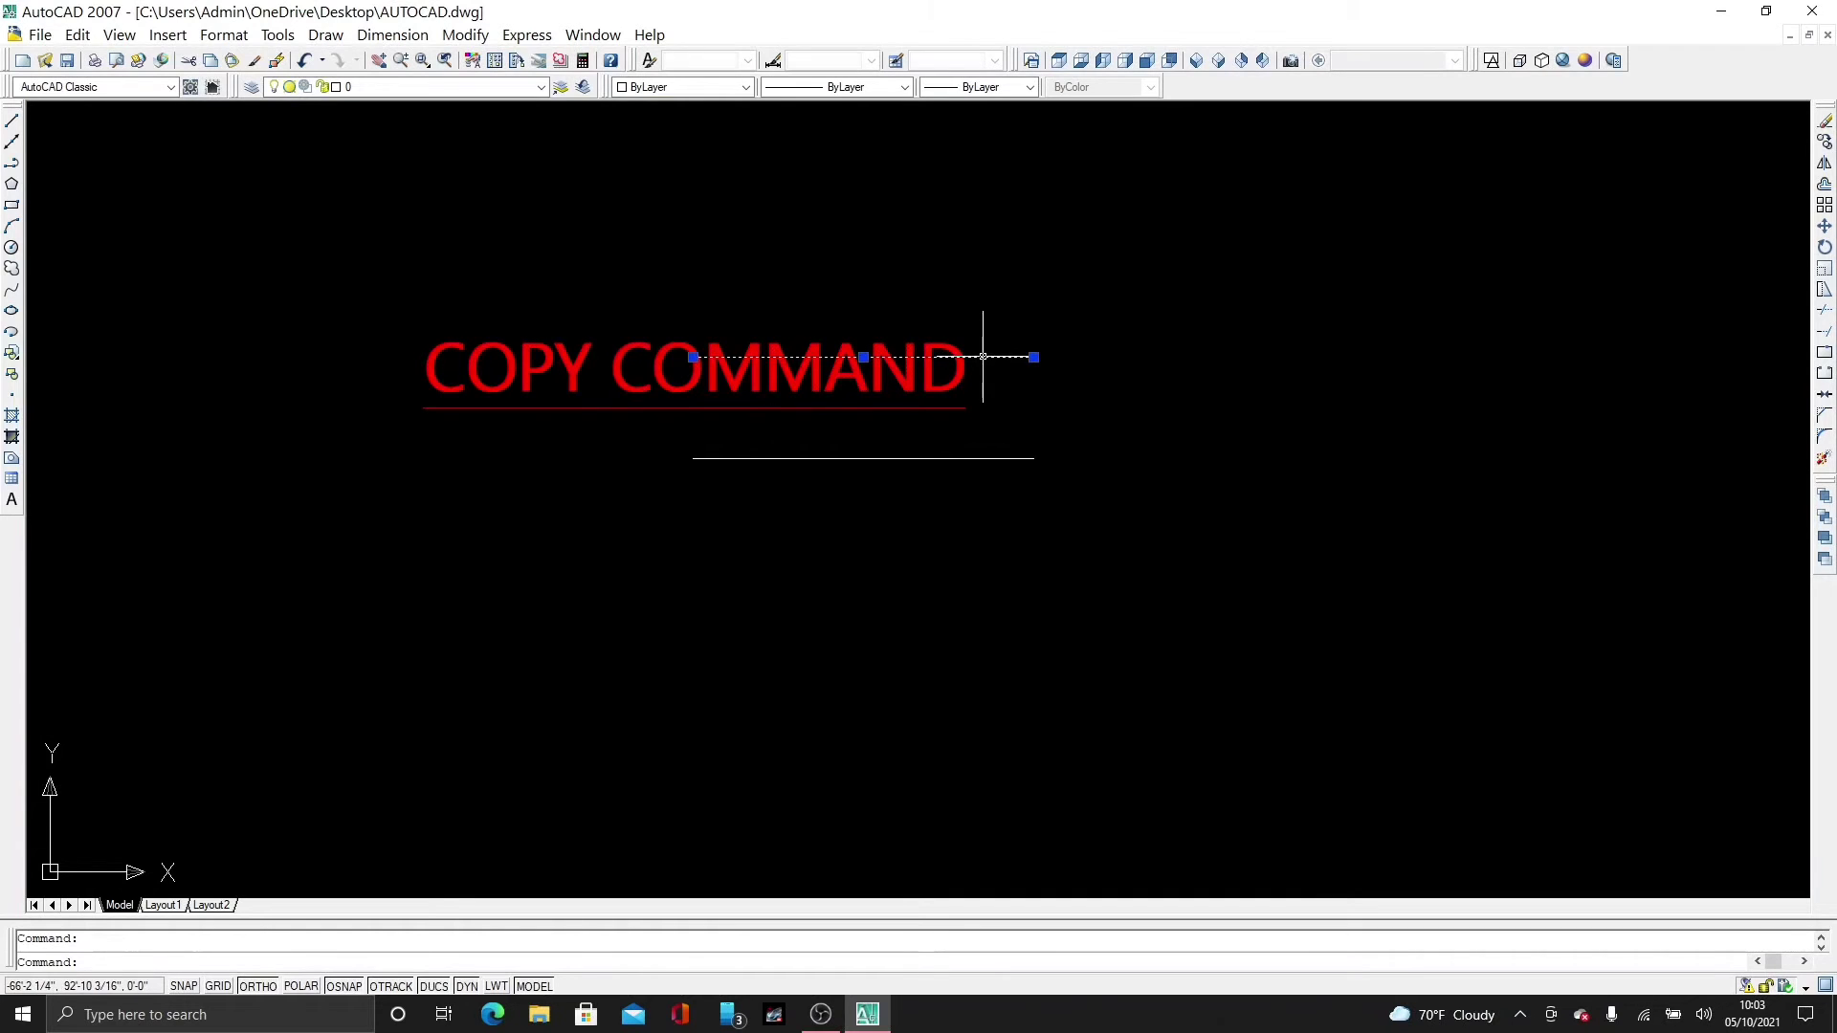
key(Delete)
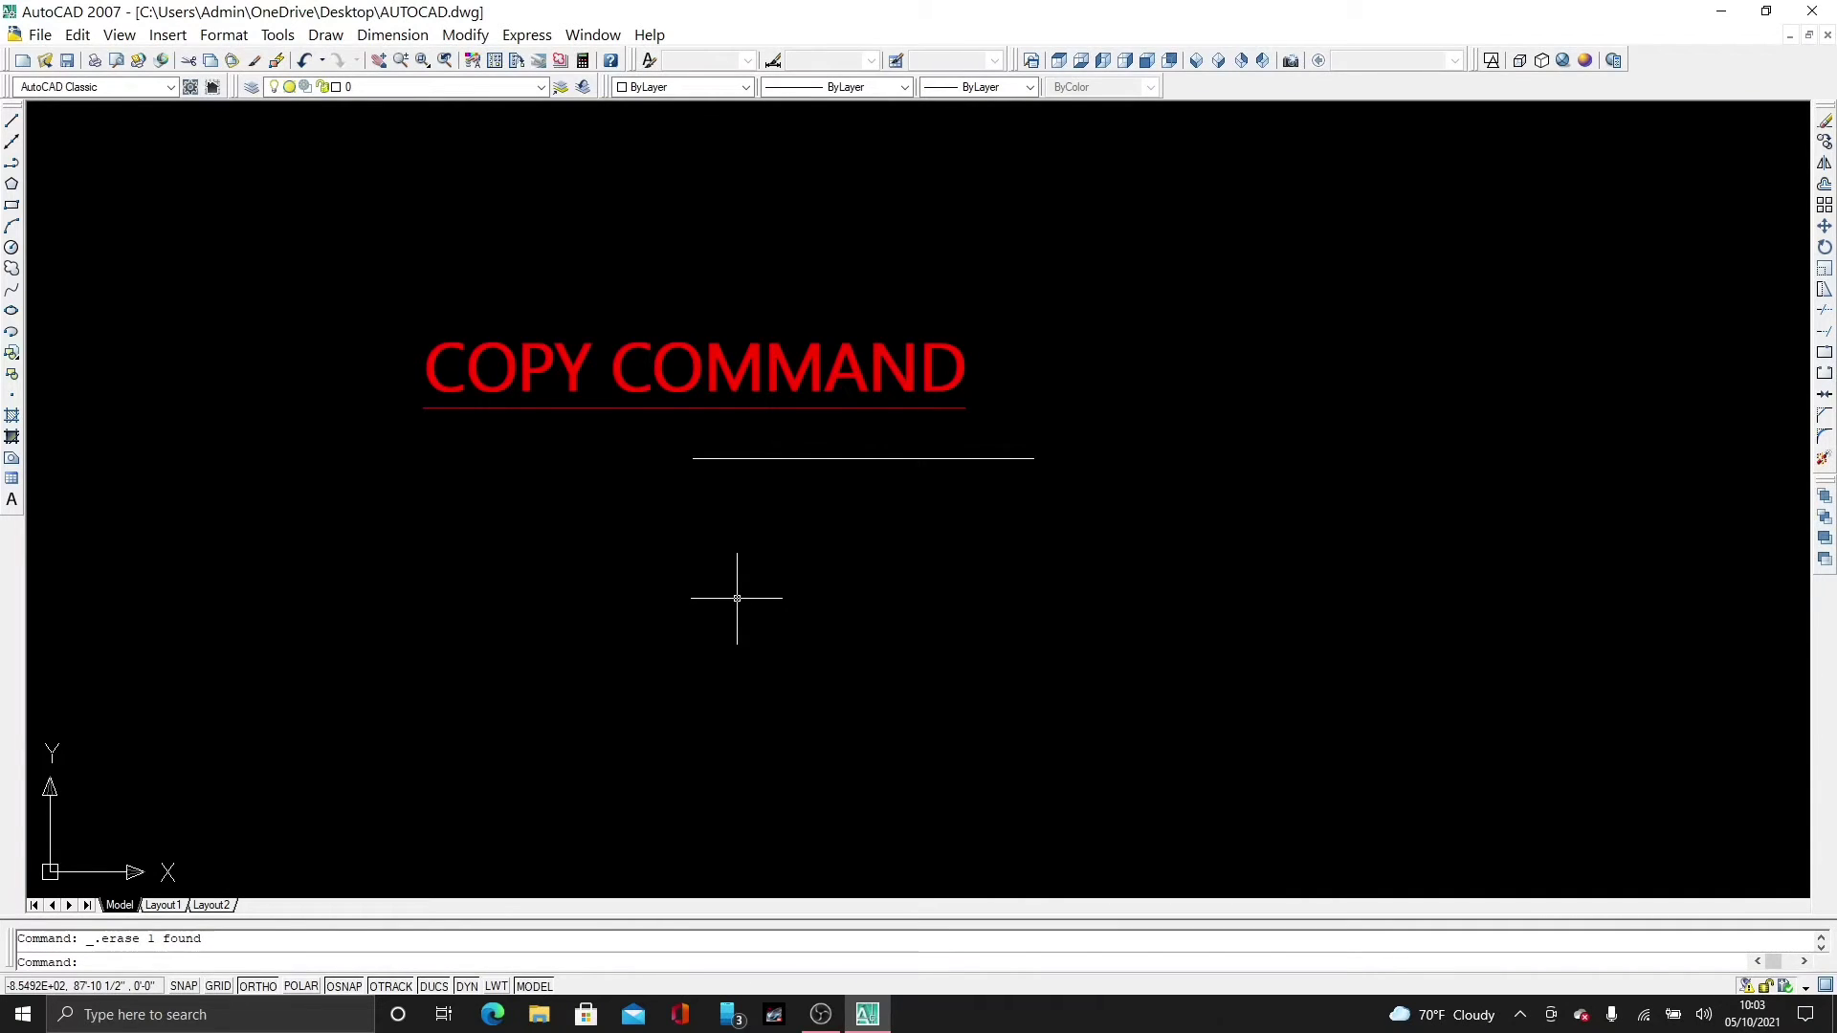
text(CP)
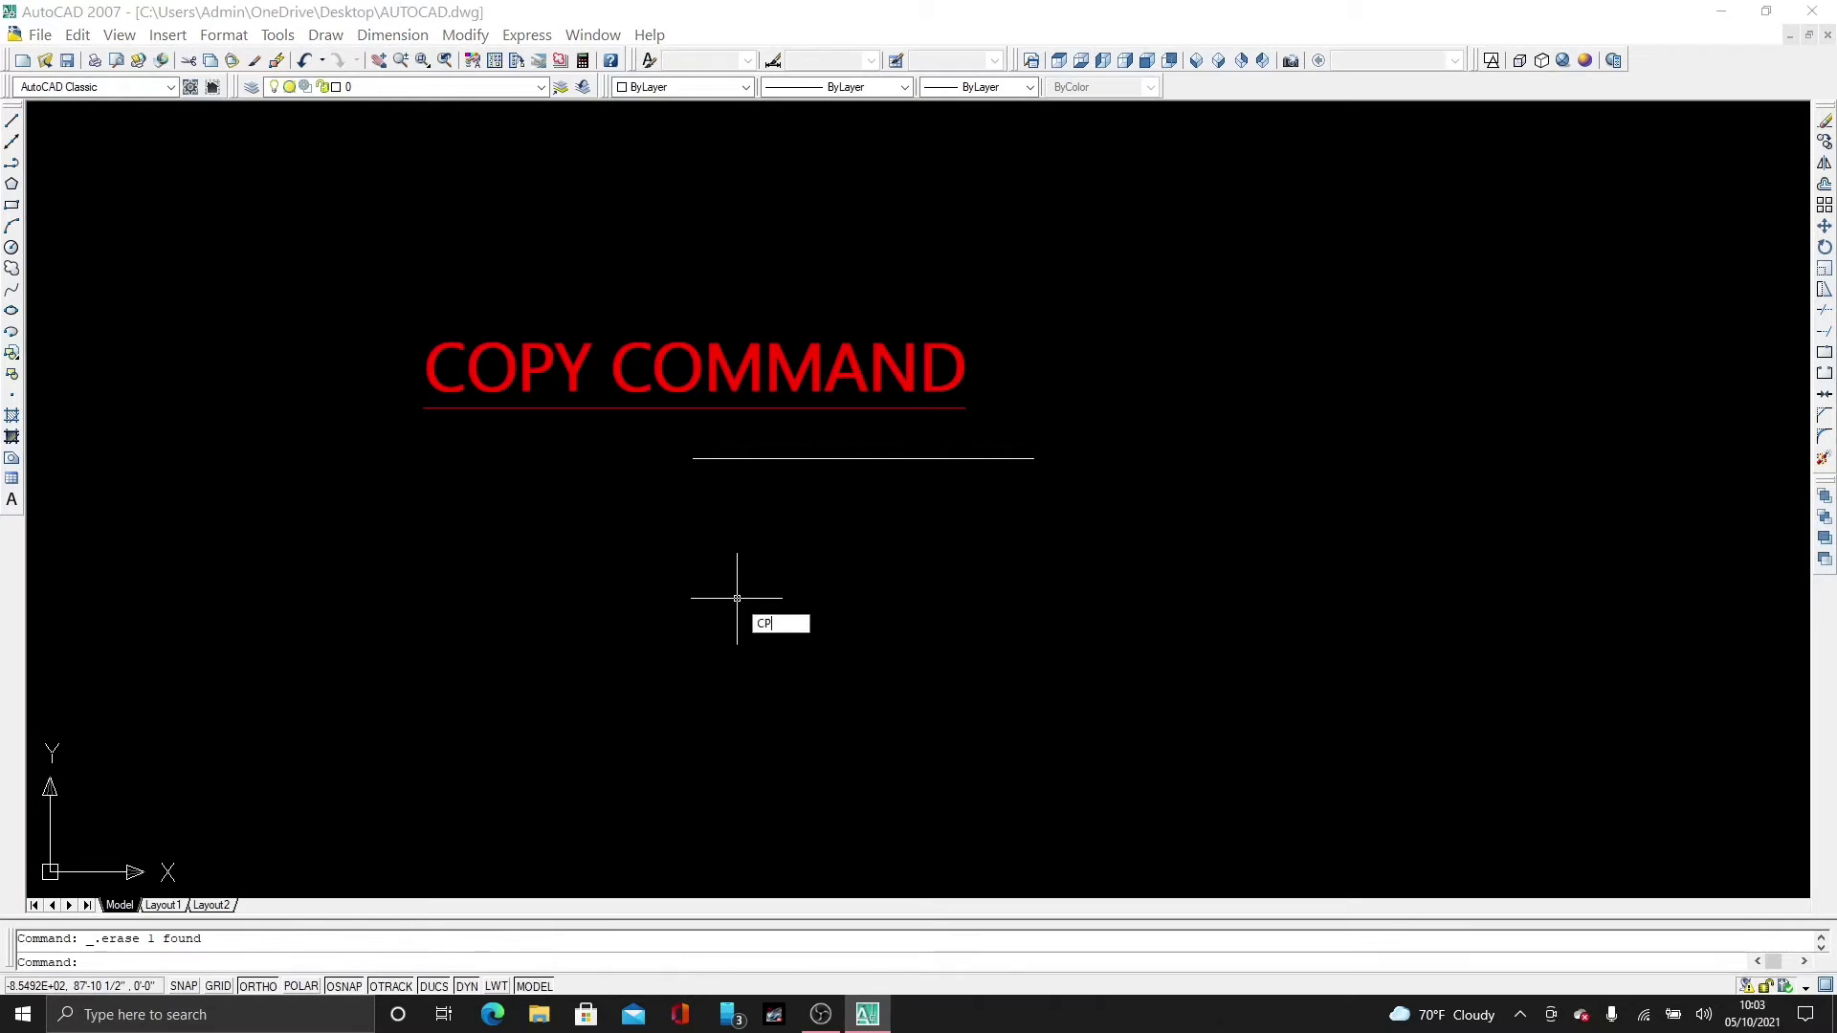
key(Return)
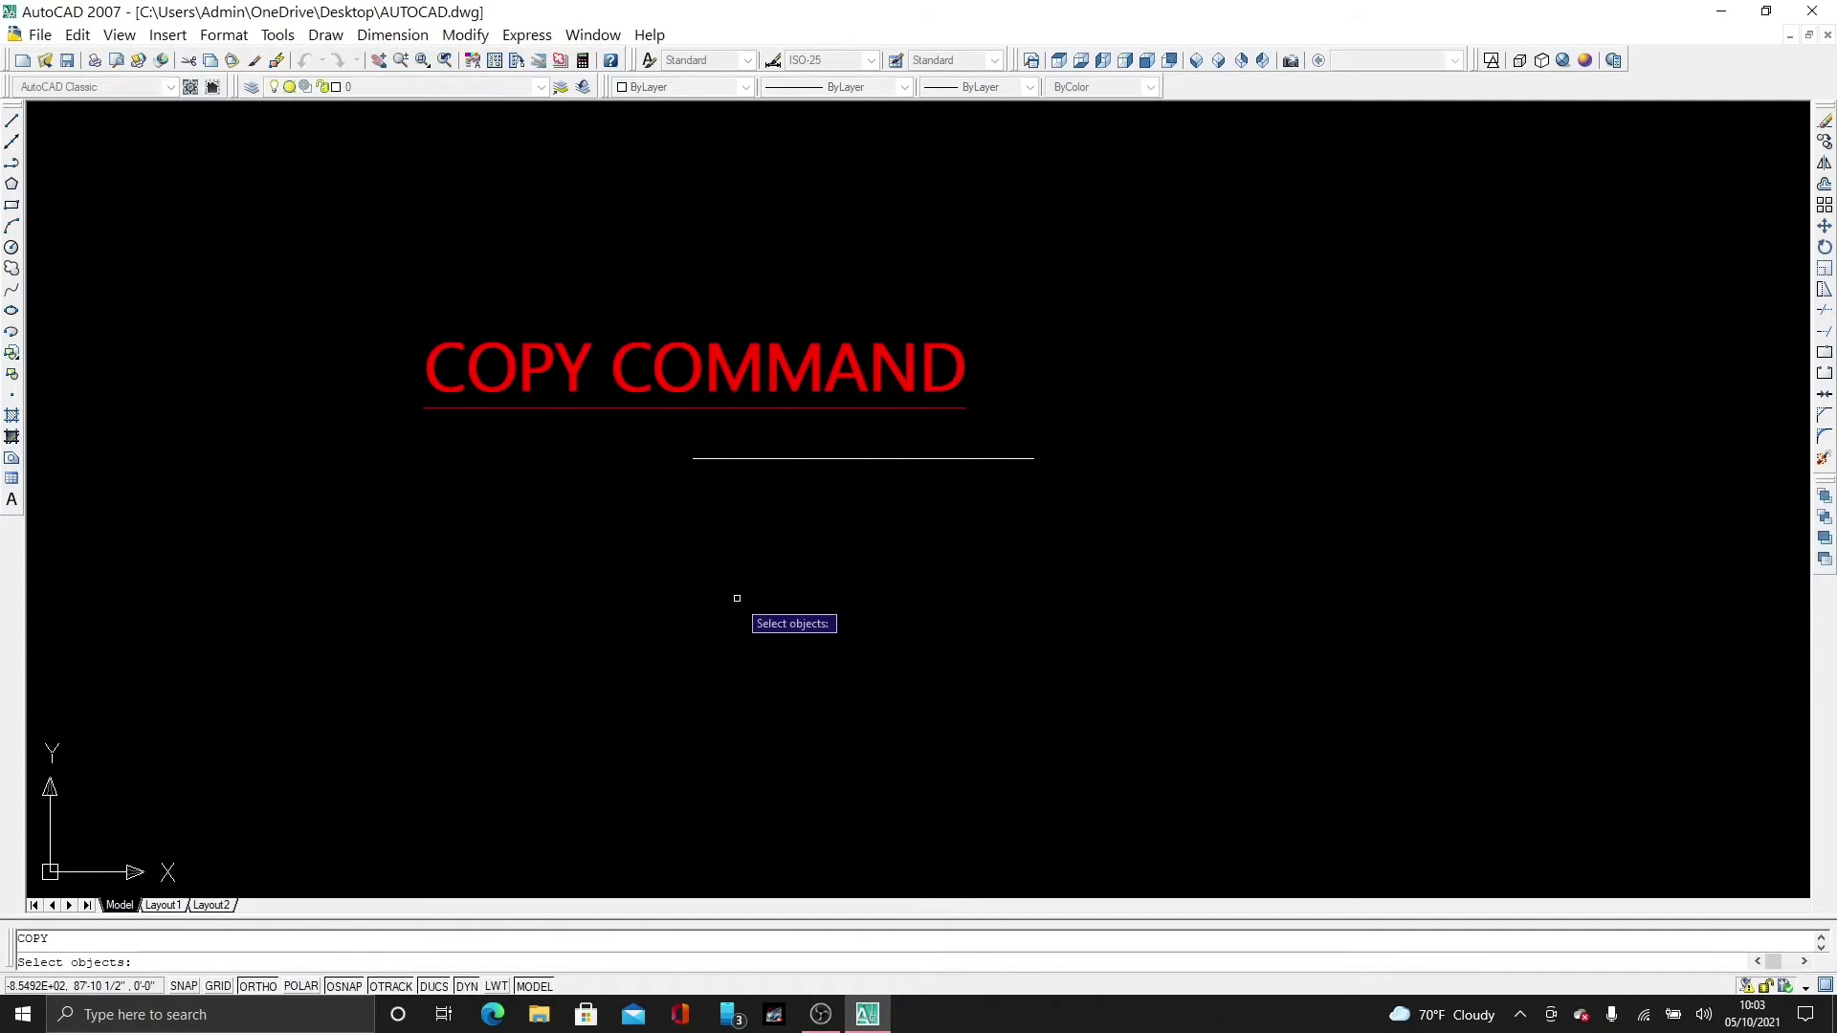
key(Escape)
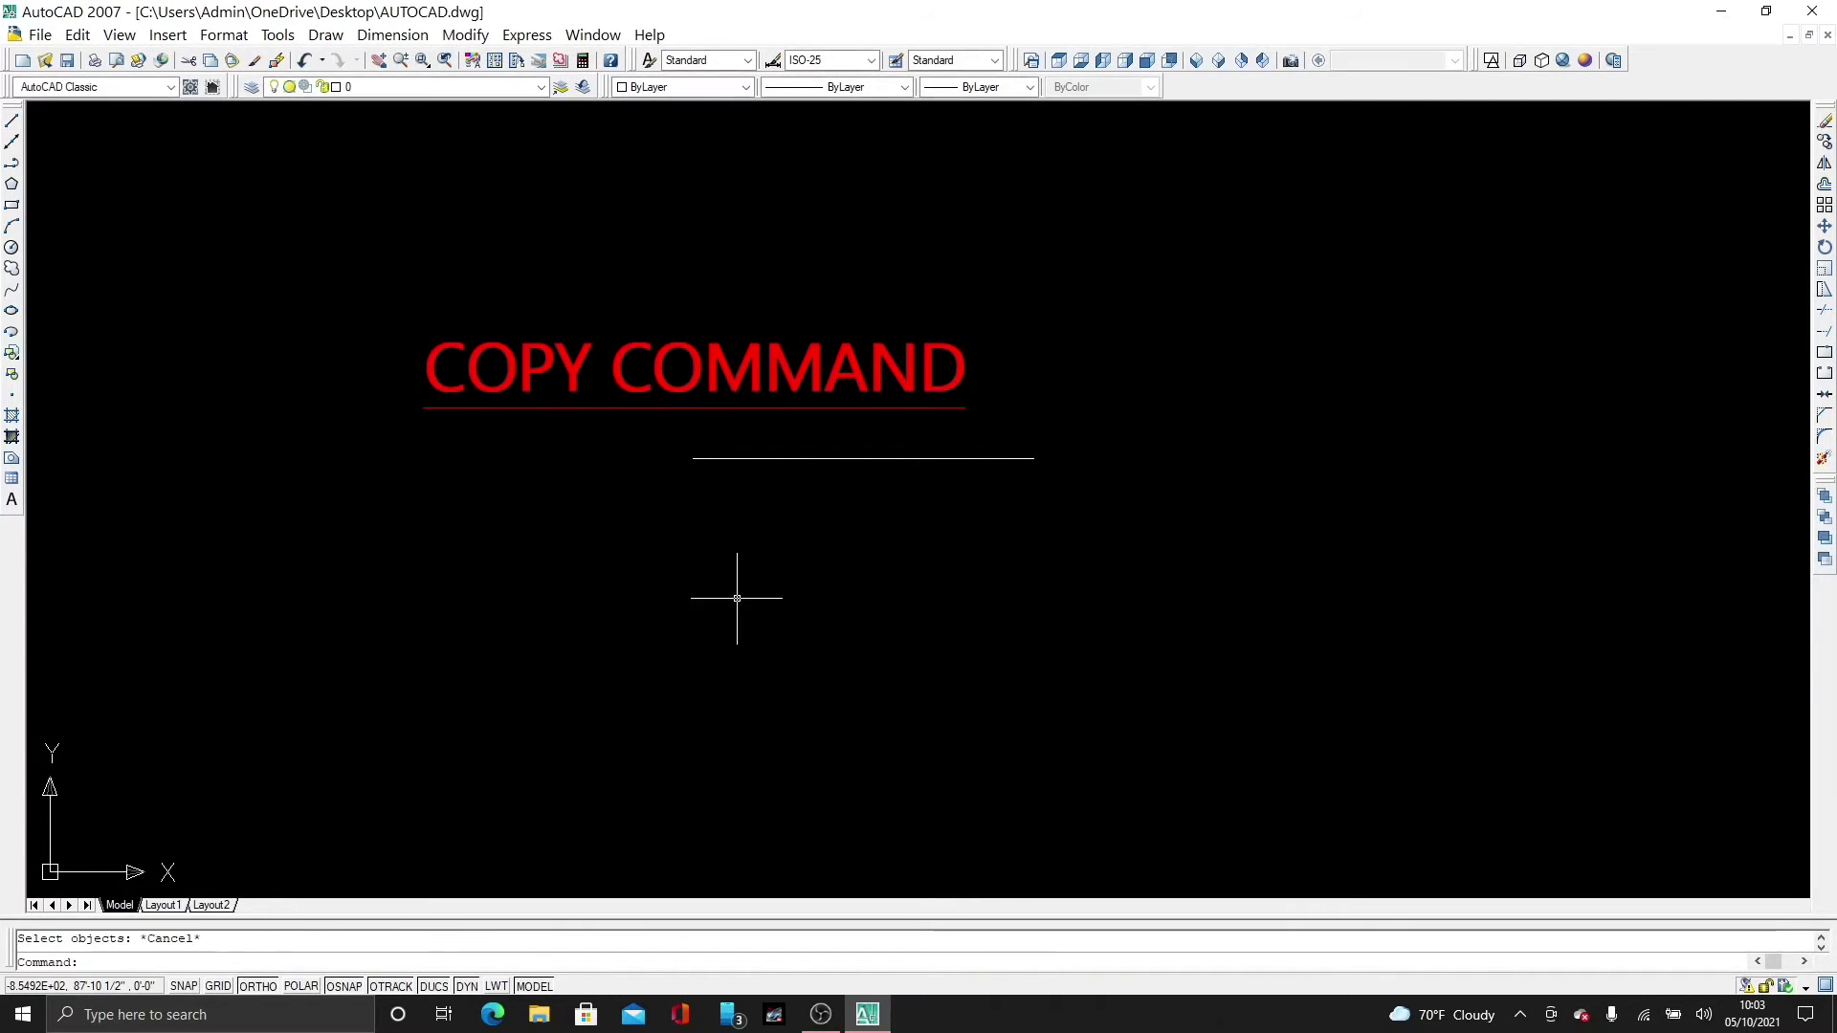
Step: Copy the horizontal line from its left endpoint using the CP alias, placing copies level with it to the left and far right
text(CP)
key(Return)
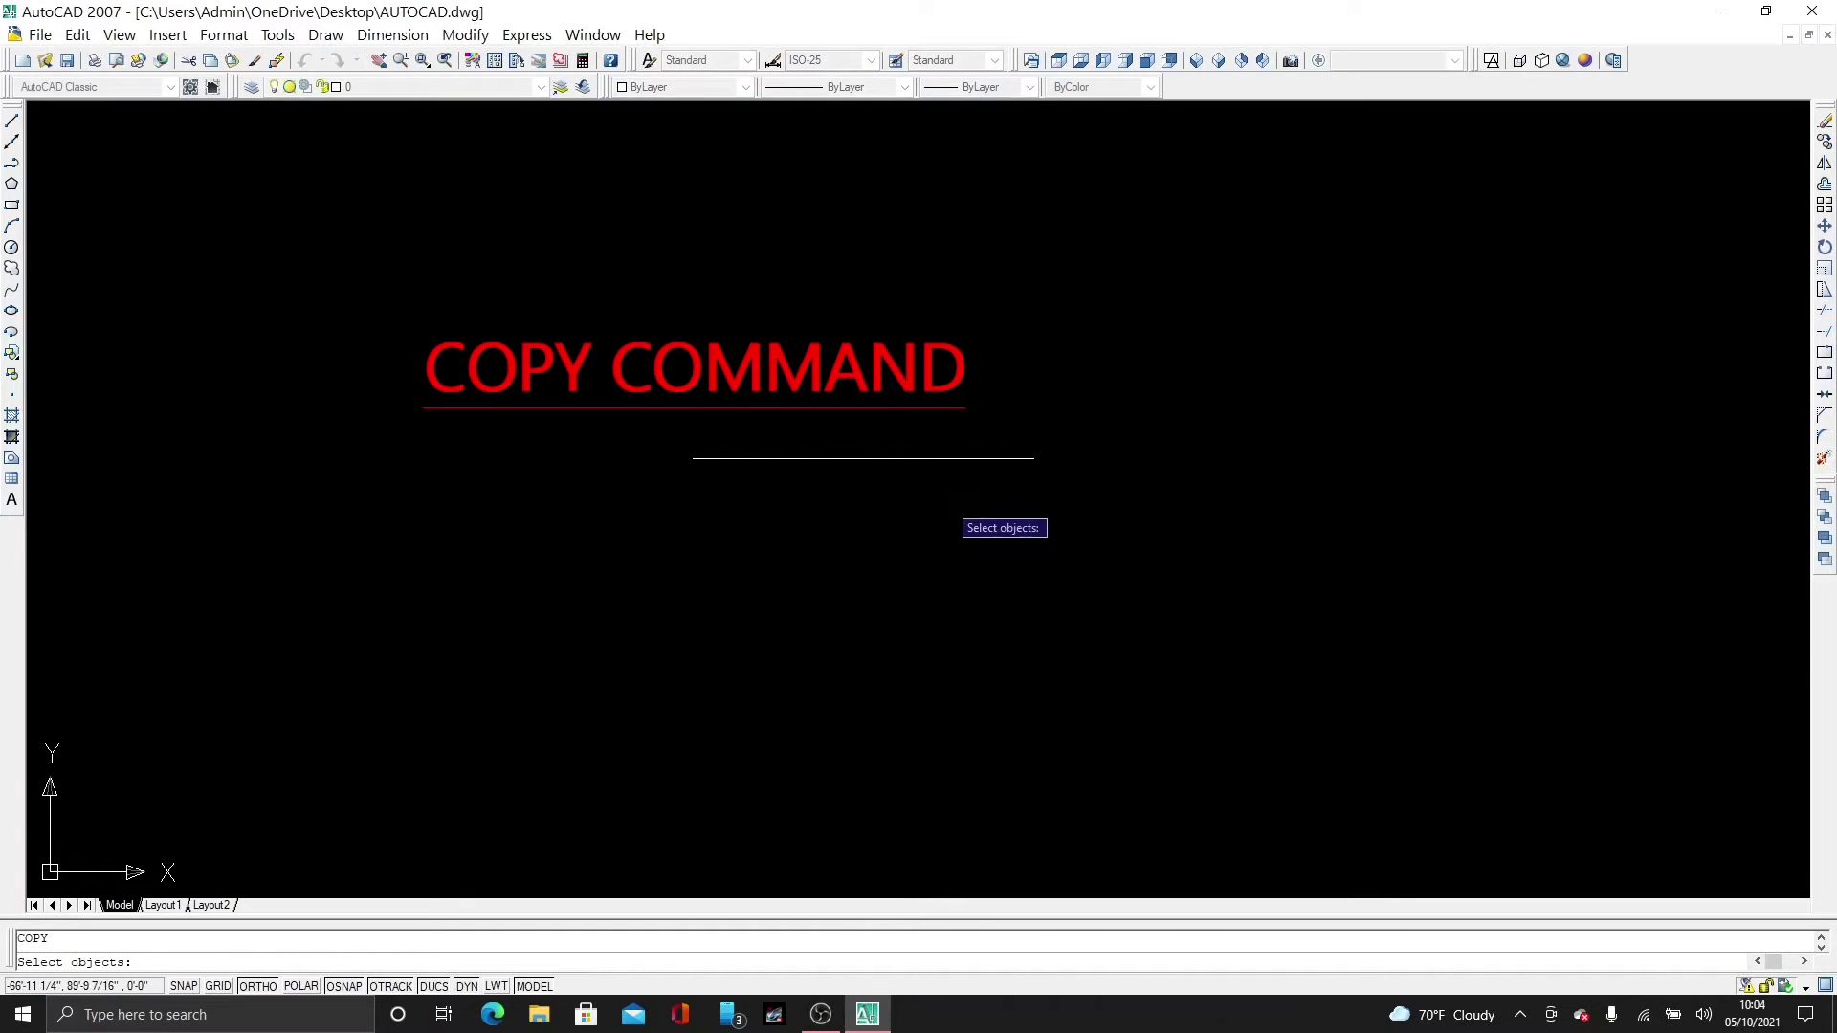
click(962, 465)
click(907, 453)
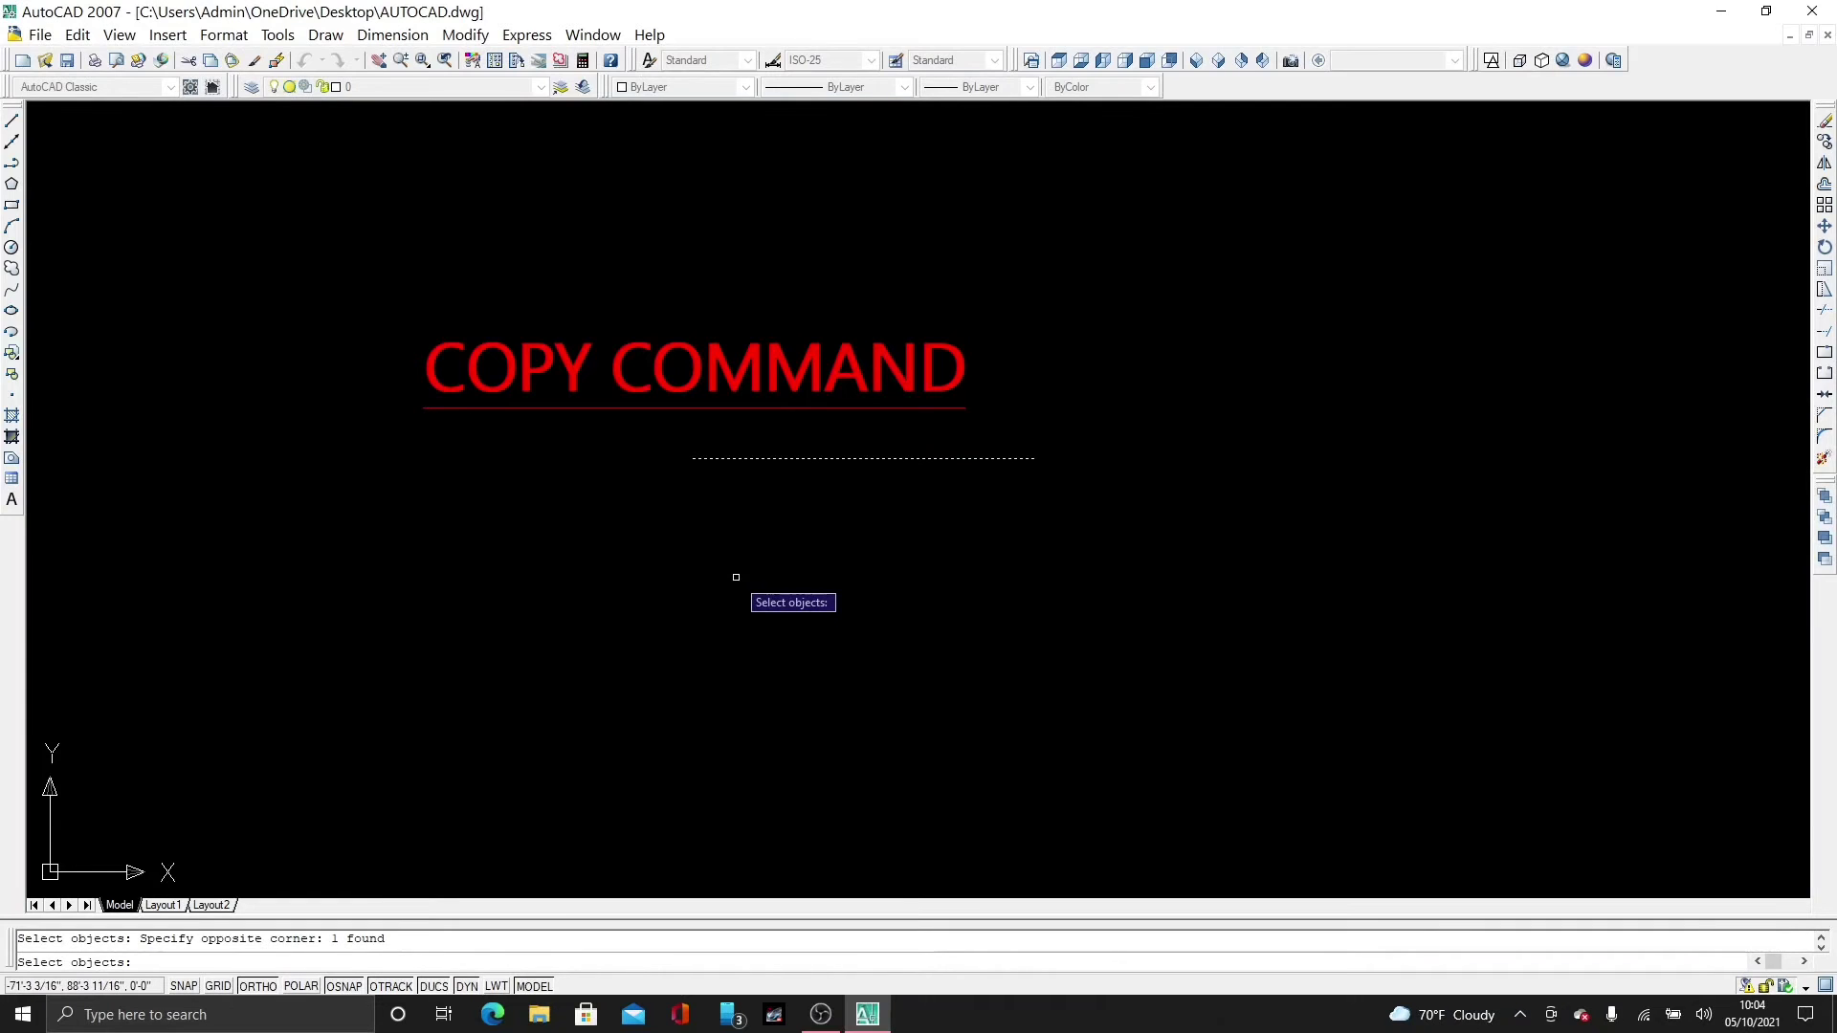
key(Return)
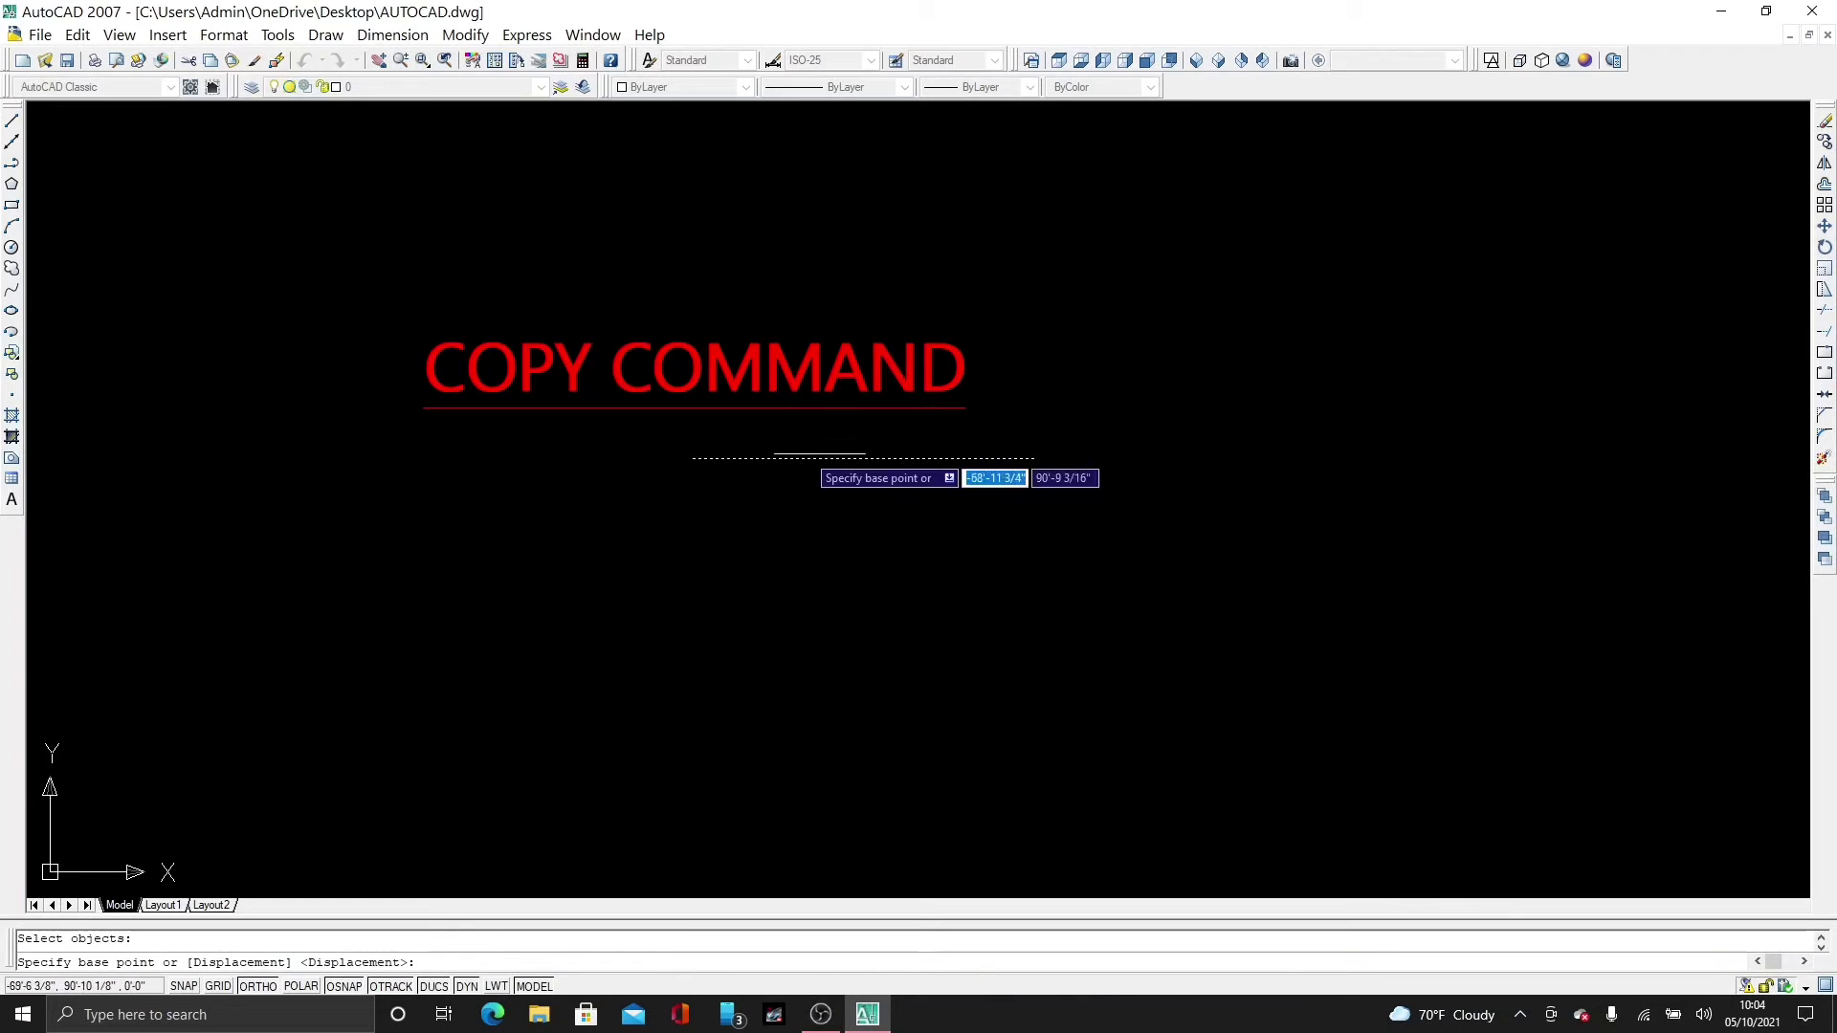
click(693, 458)
click(326, 479)
click(1036, 551)
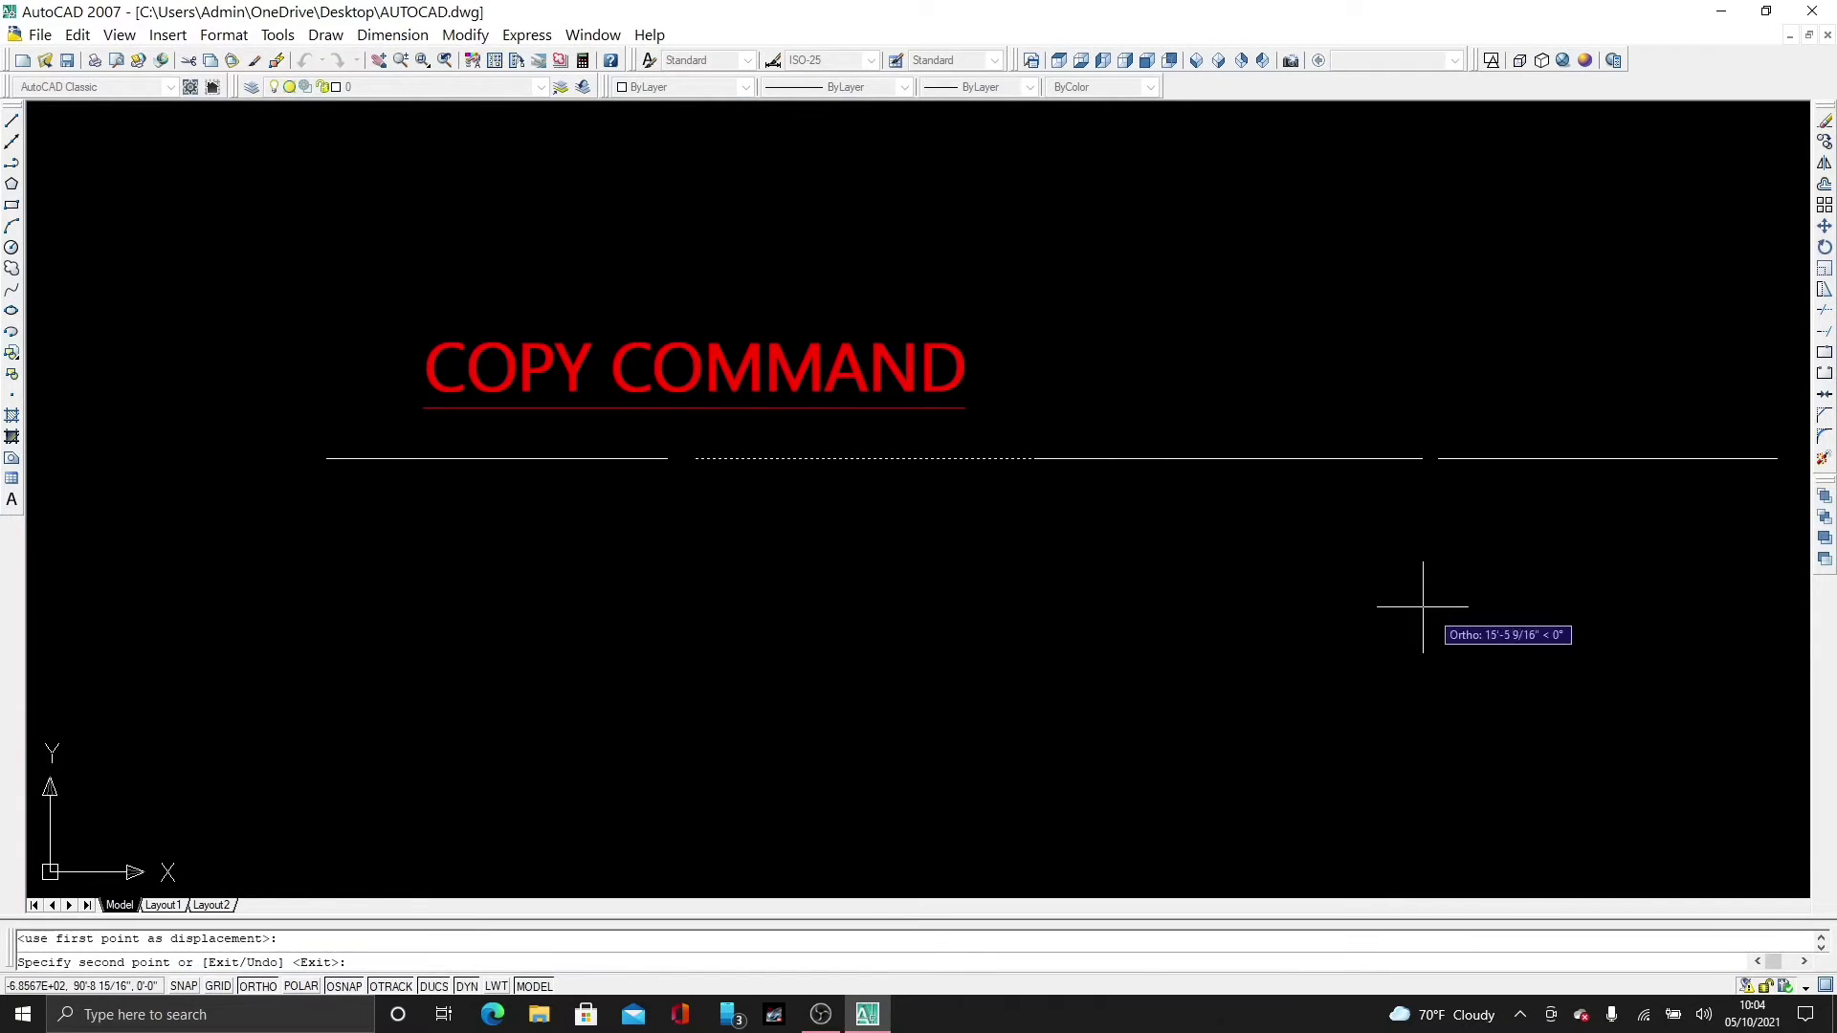
click(1294, 518)
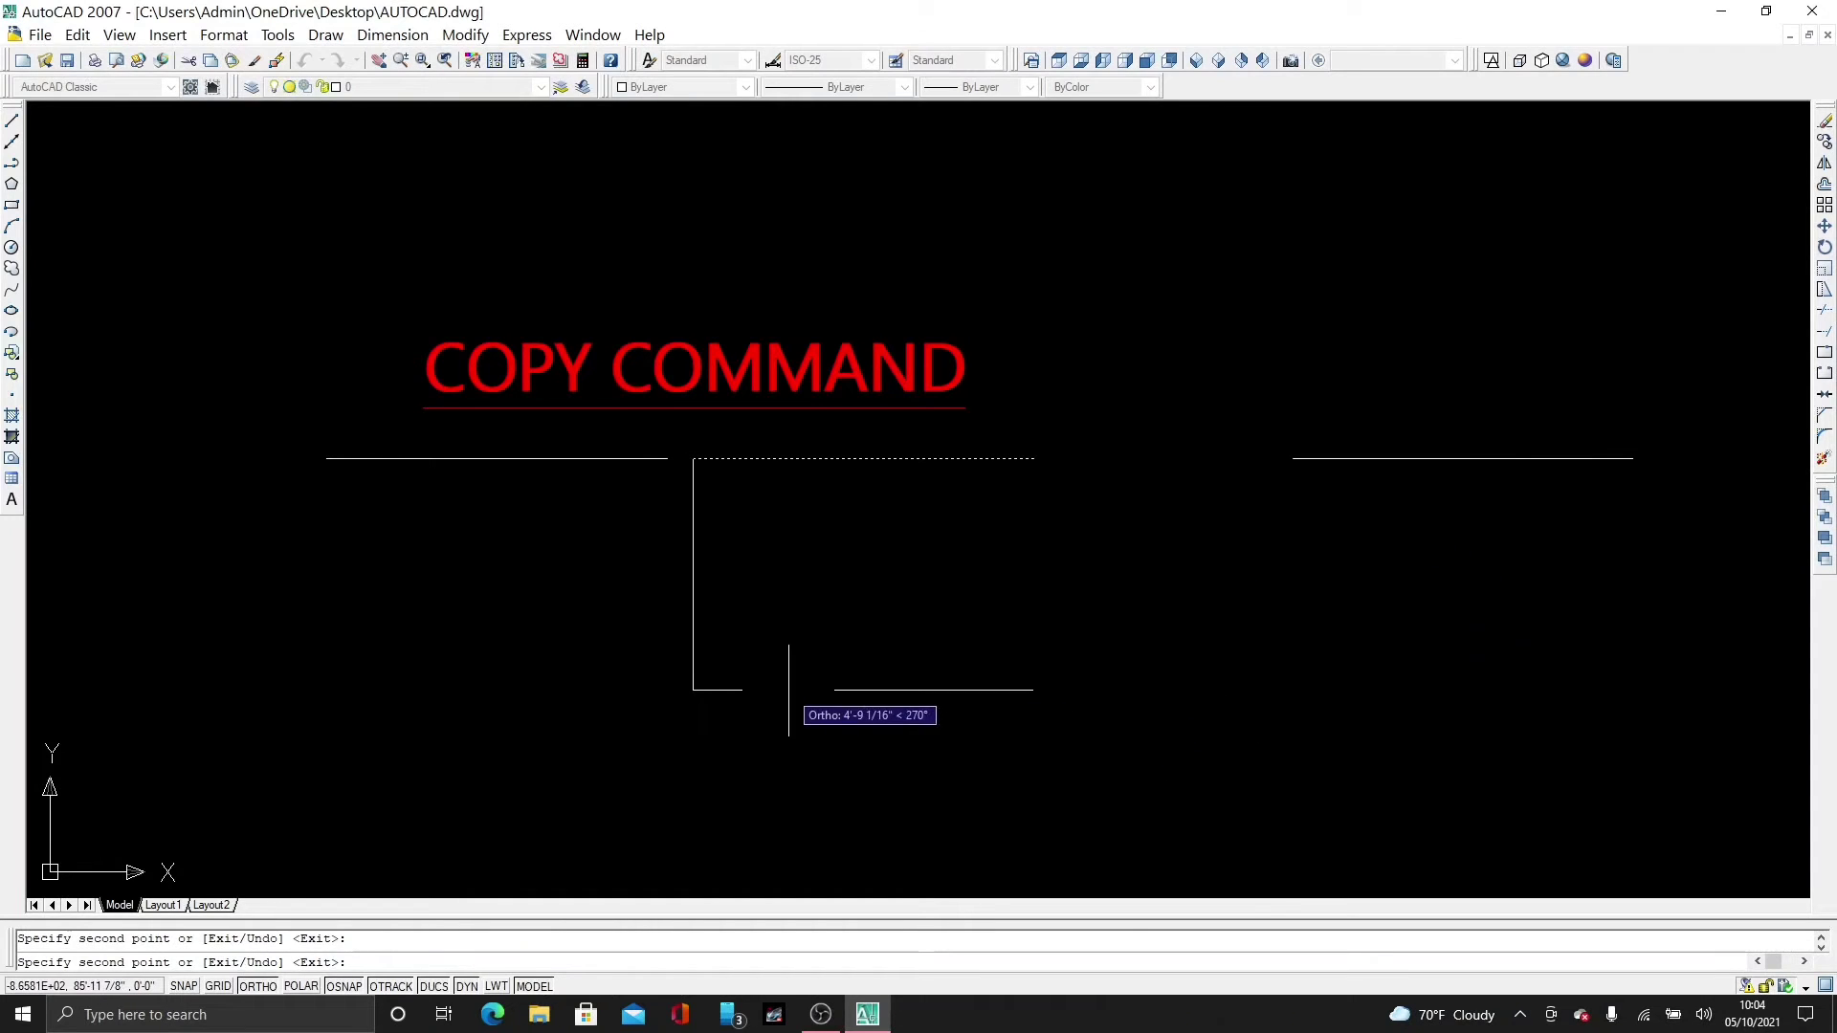
Step: Add three copies straight below the source line, one overlapping it to the right and one about 4'-11" above, and finish copying
click(899, 689)
click(692, 795)
click(815, 632)
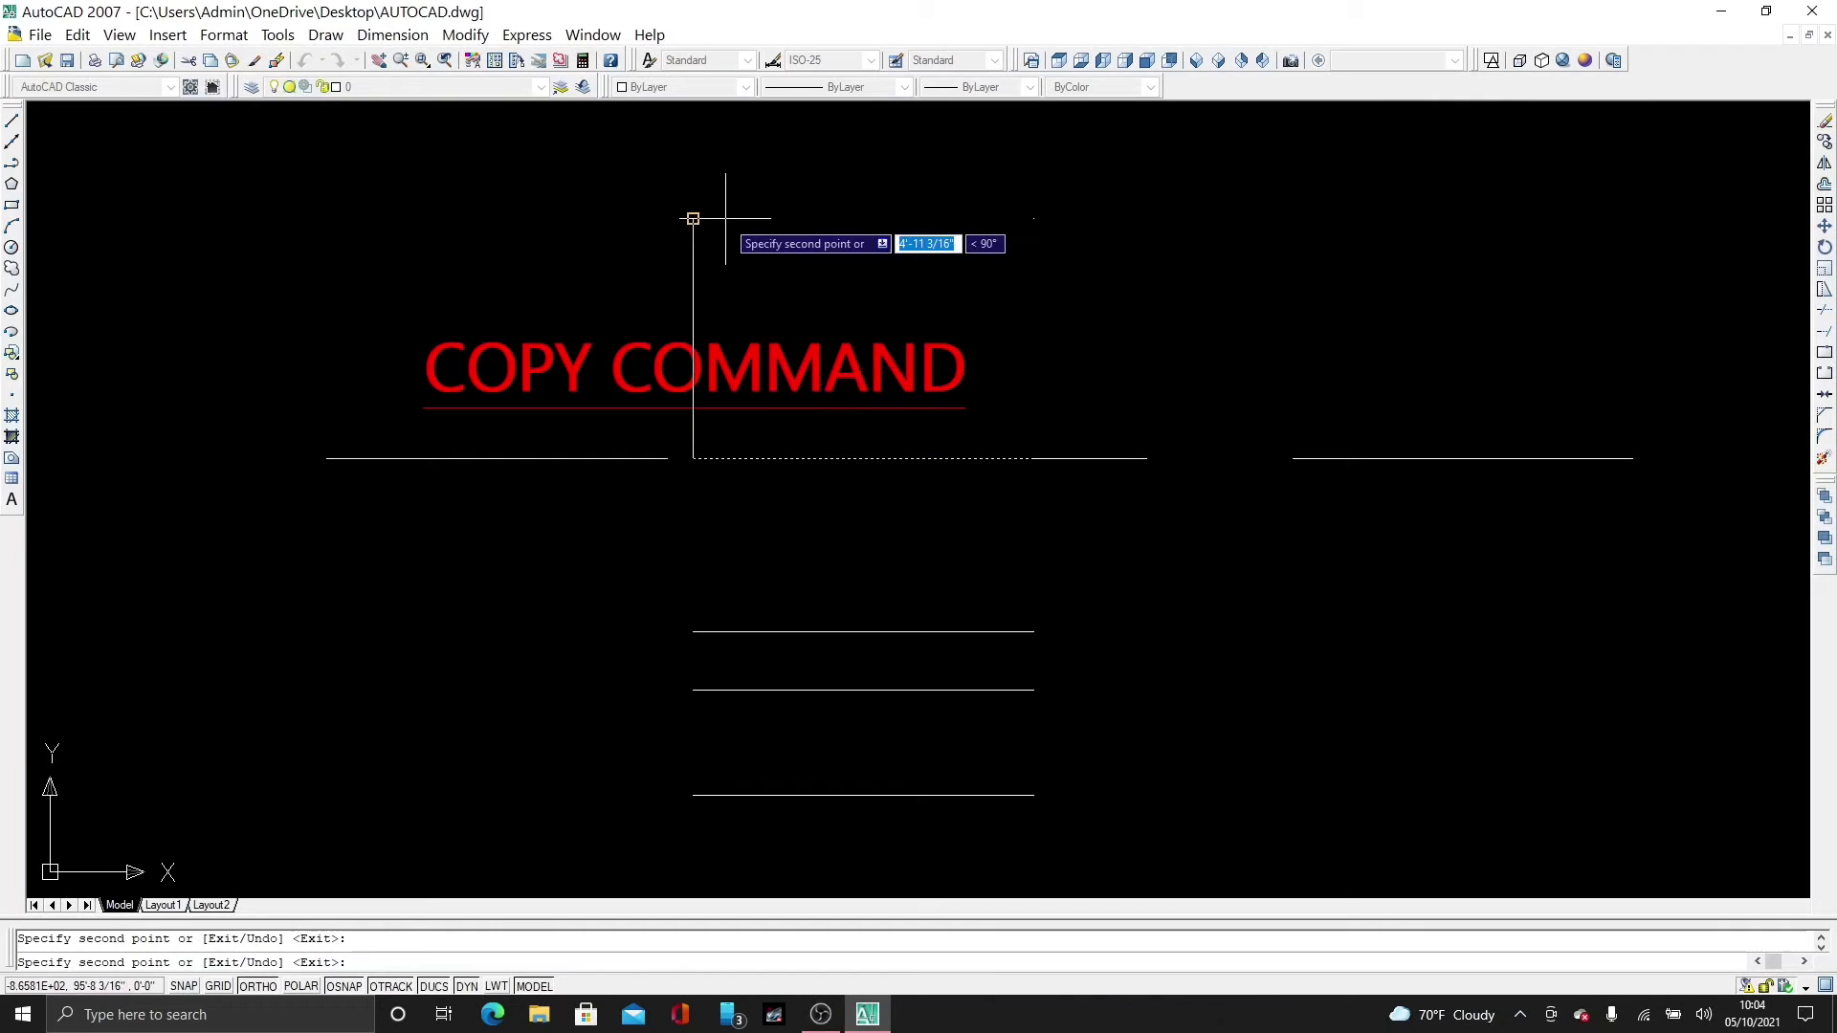
click(693, 218)
key(Escape)
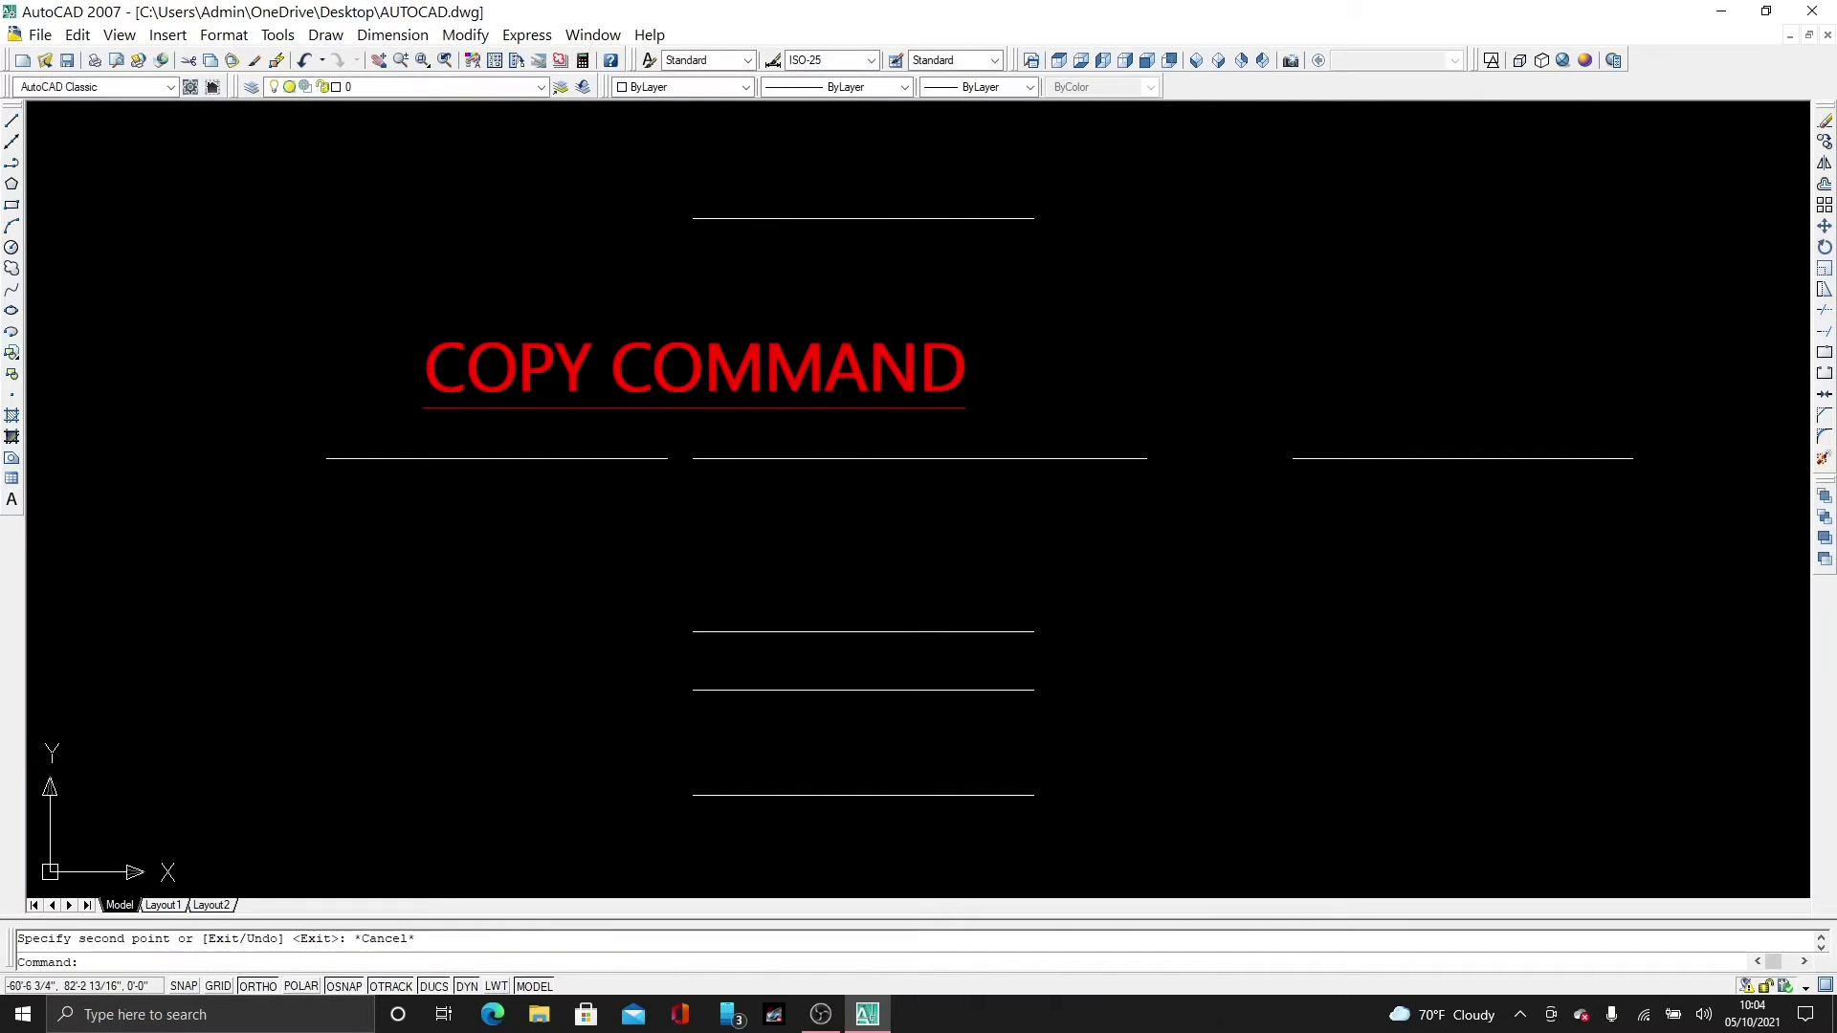
Step: Erase the three copies below the source line, the ones to its left and far right, and the one above the heading
scroll(1095, 717, up, 2)
scroll(1020, 639, down, 2)
click(938, 577)
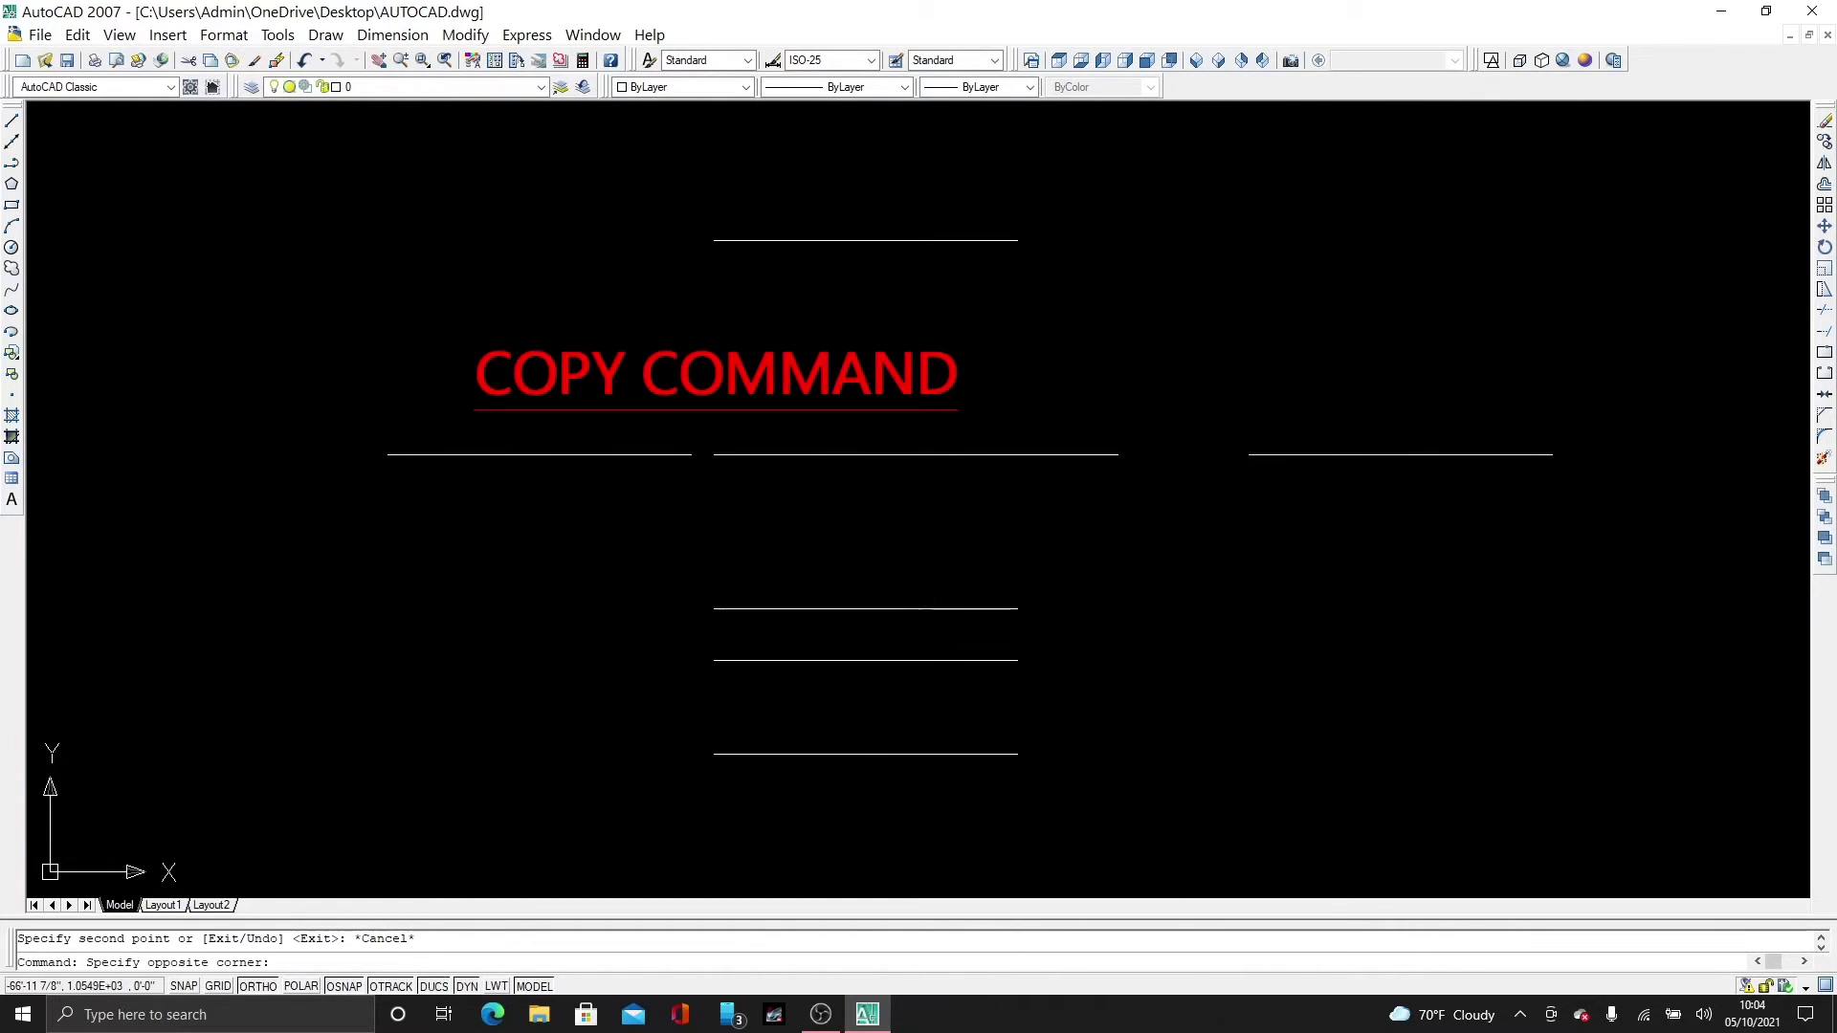
click(738, 769)
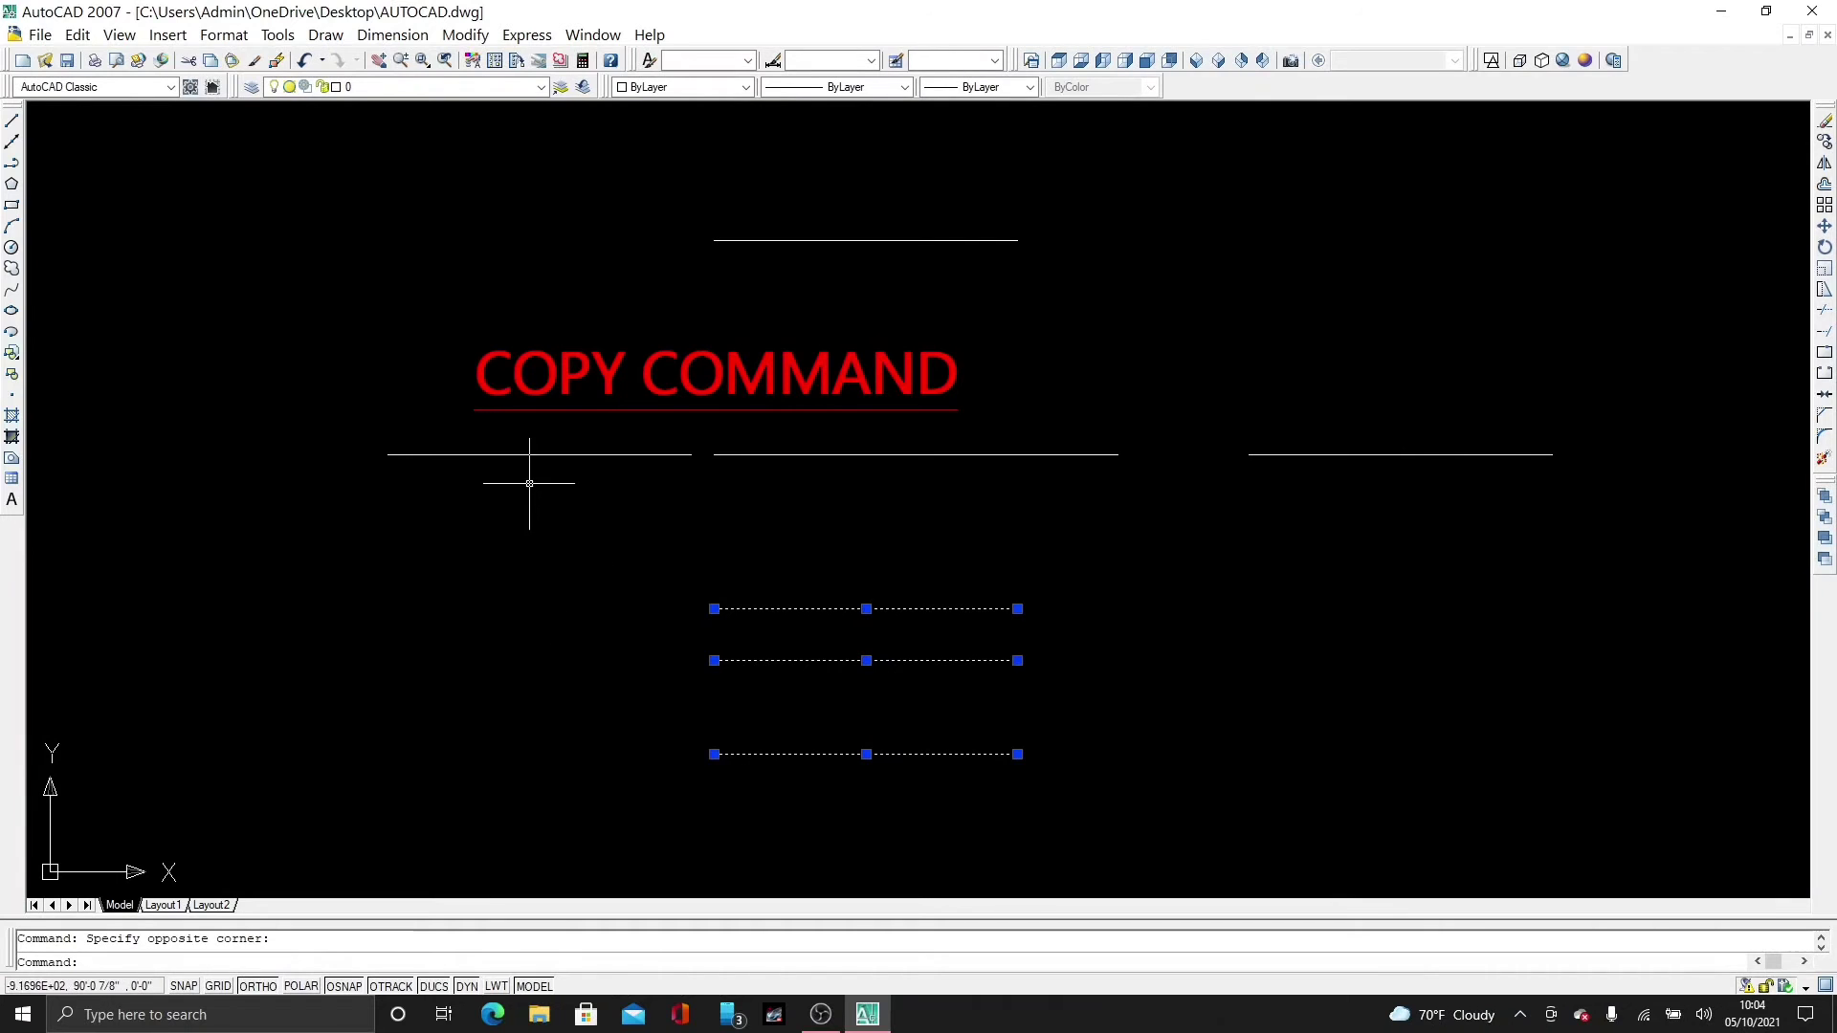
click(555, 455)
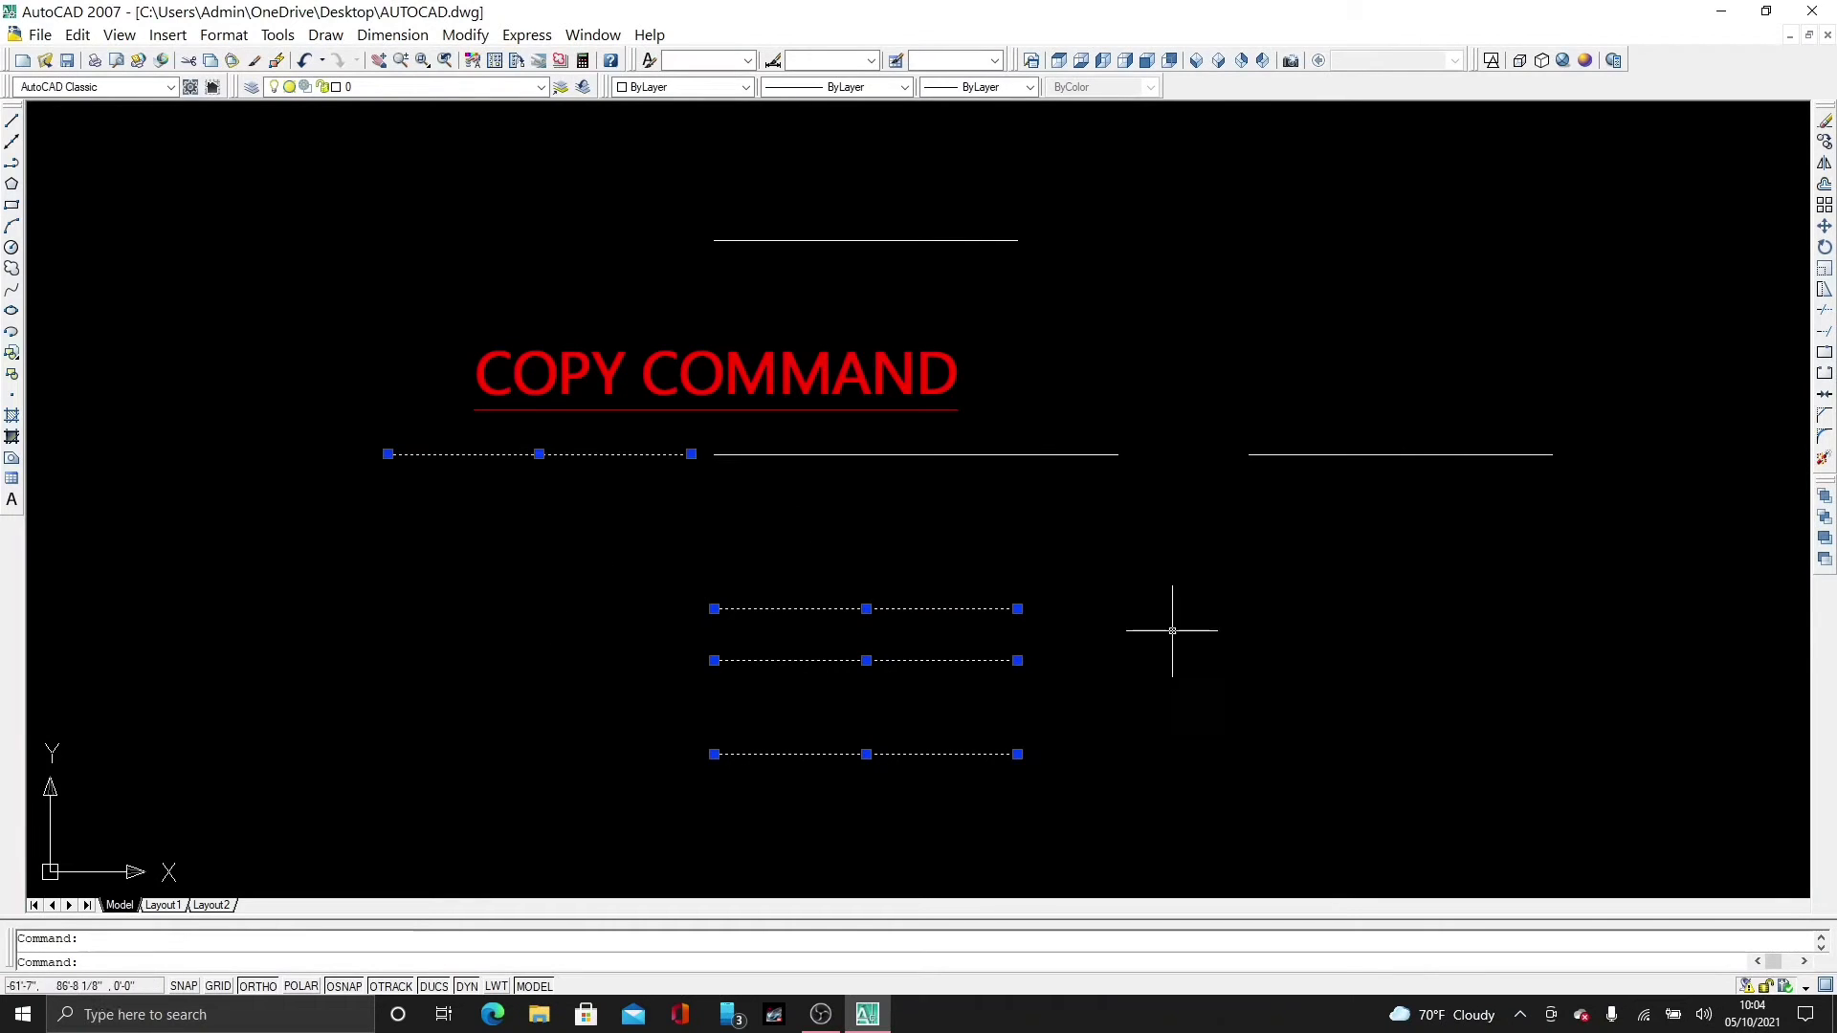
click(1300, 455)
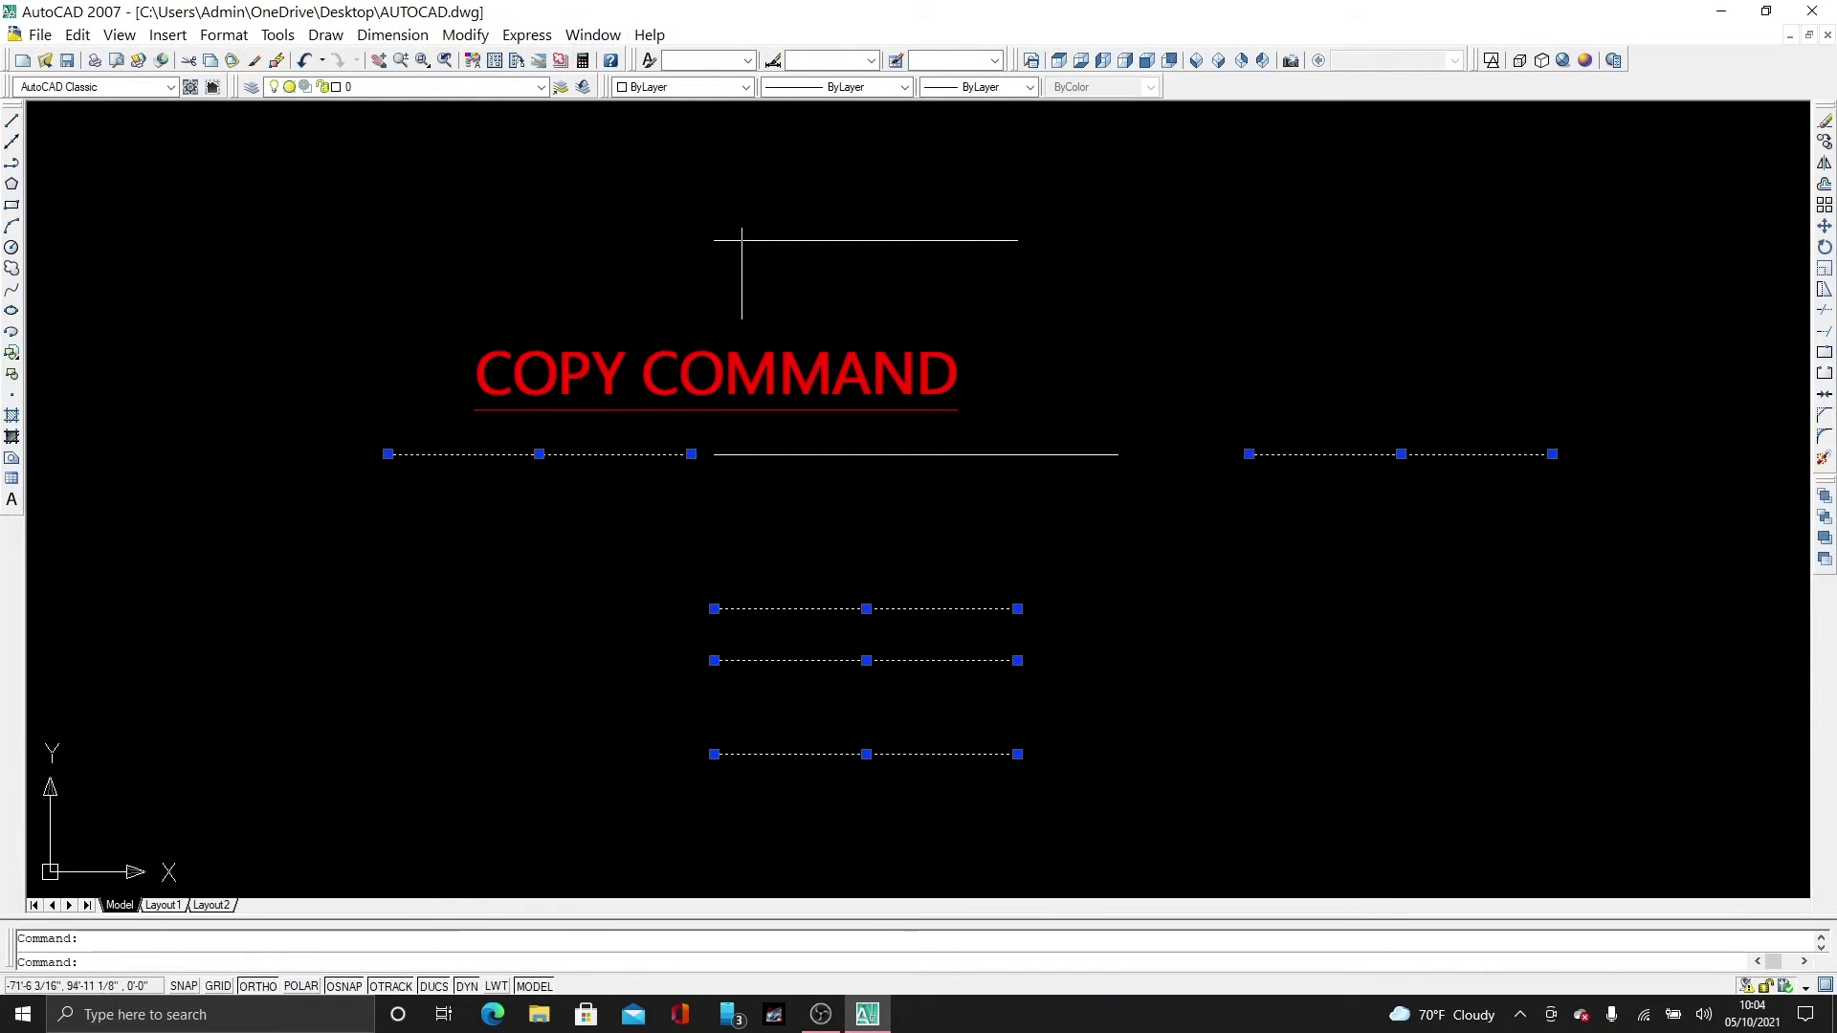
click(861, 241)
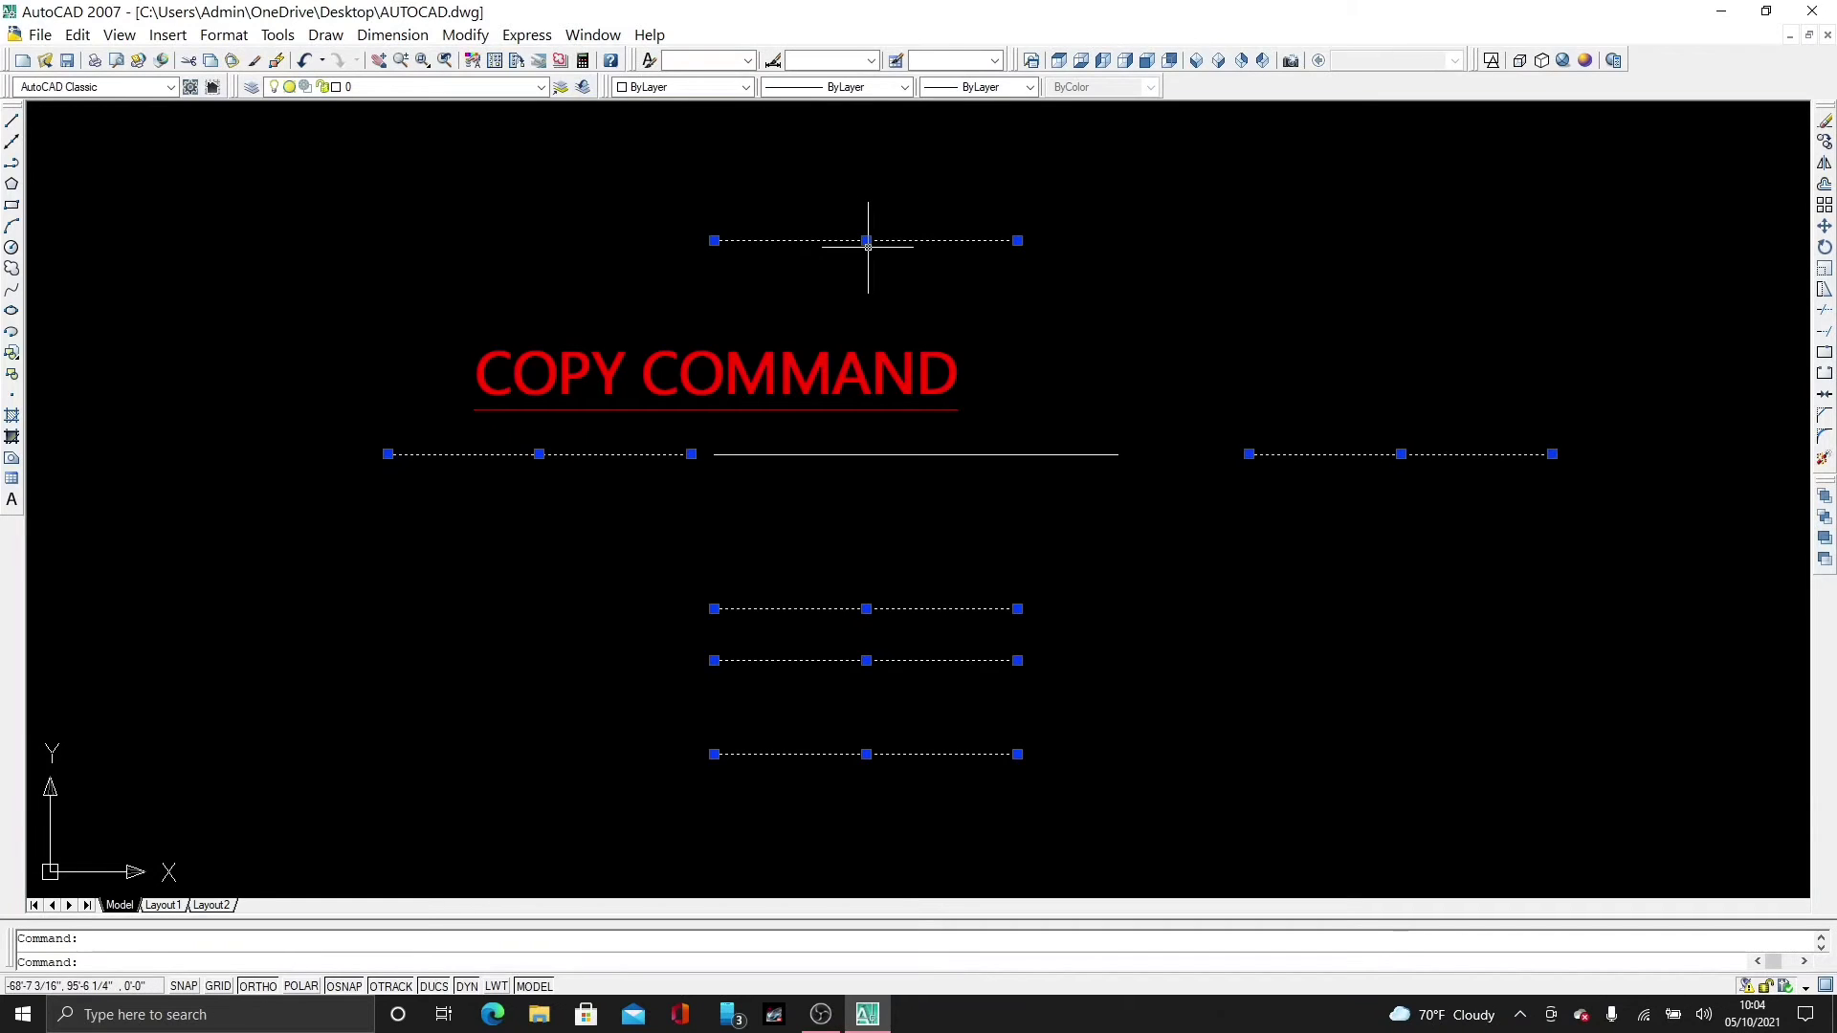
key(Delete)
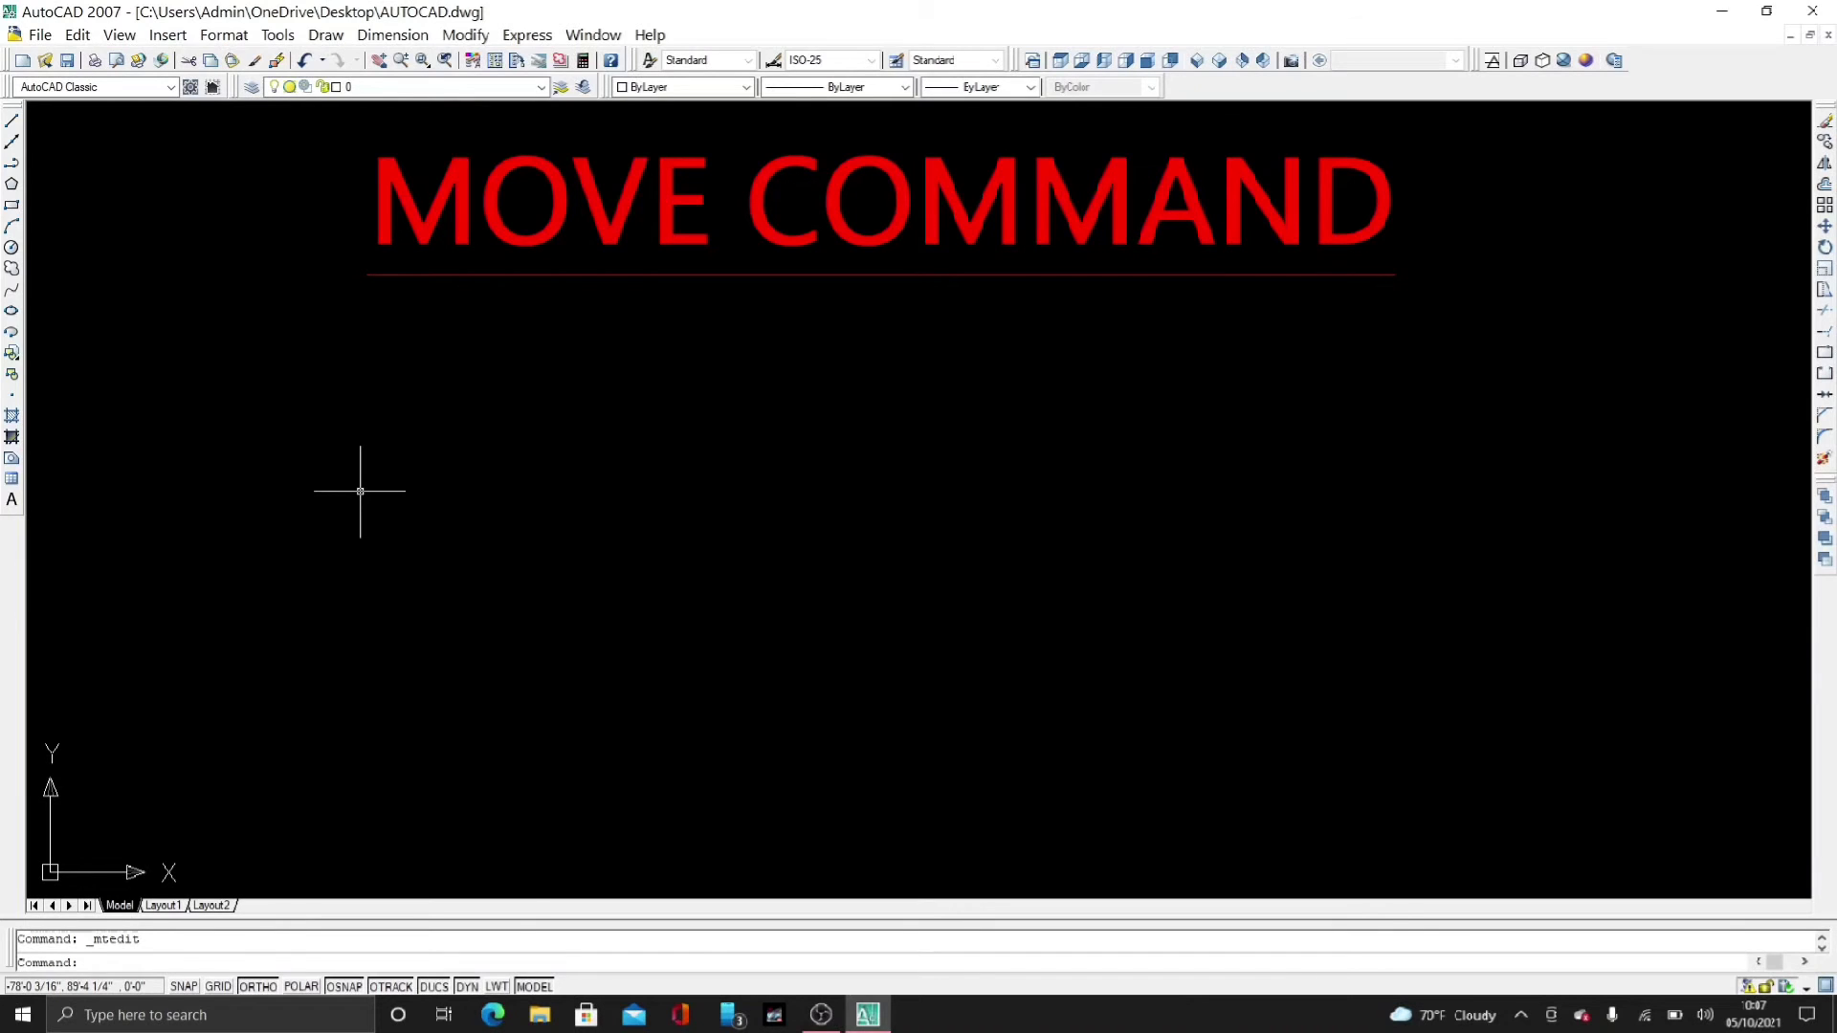
click(479, 36)
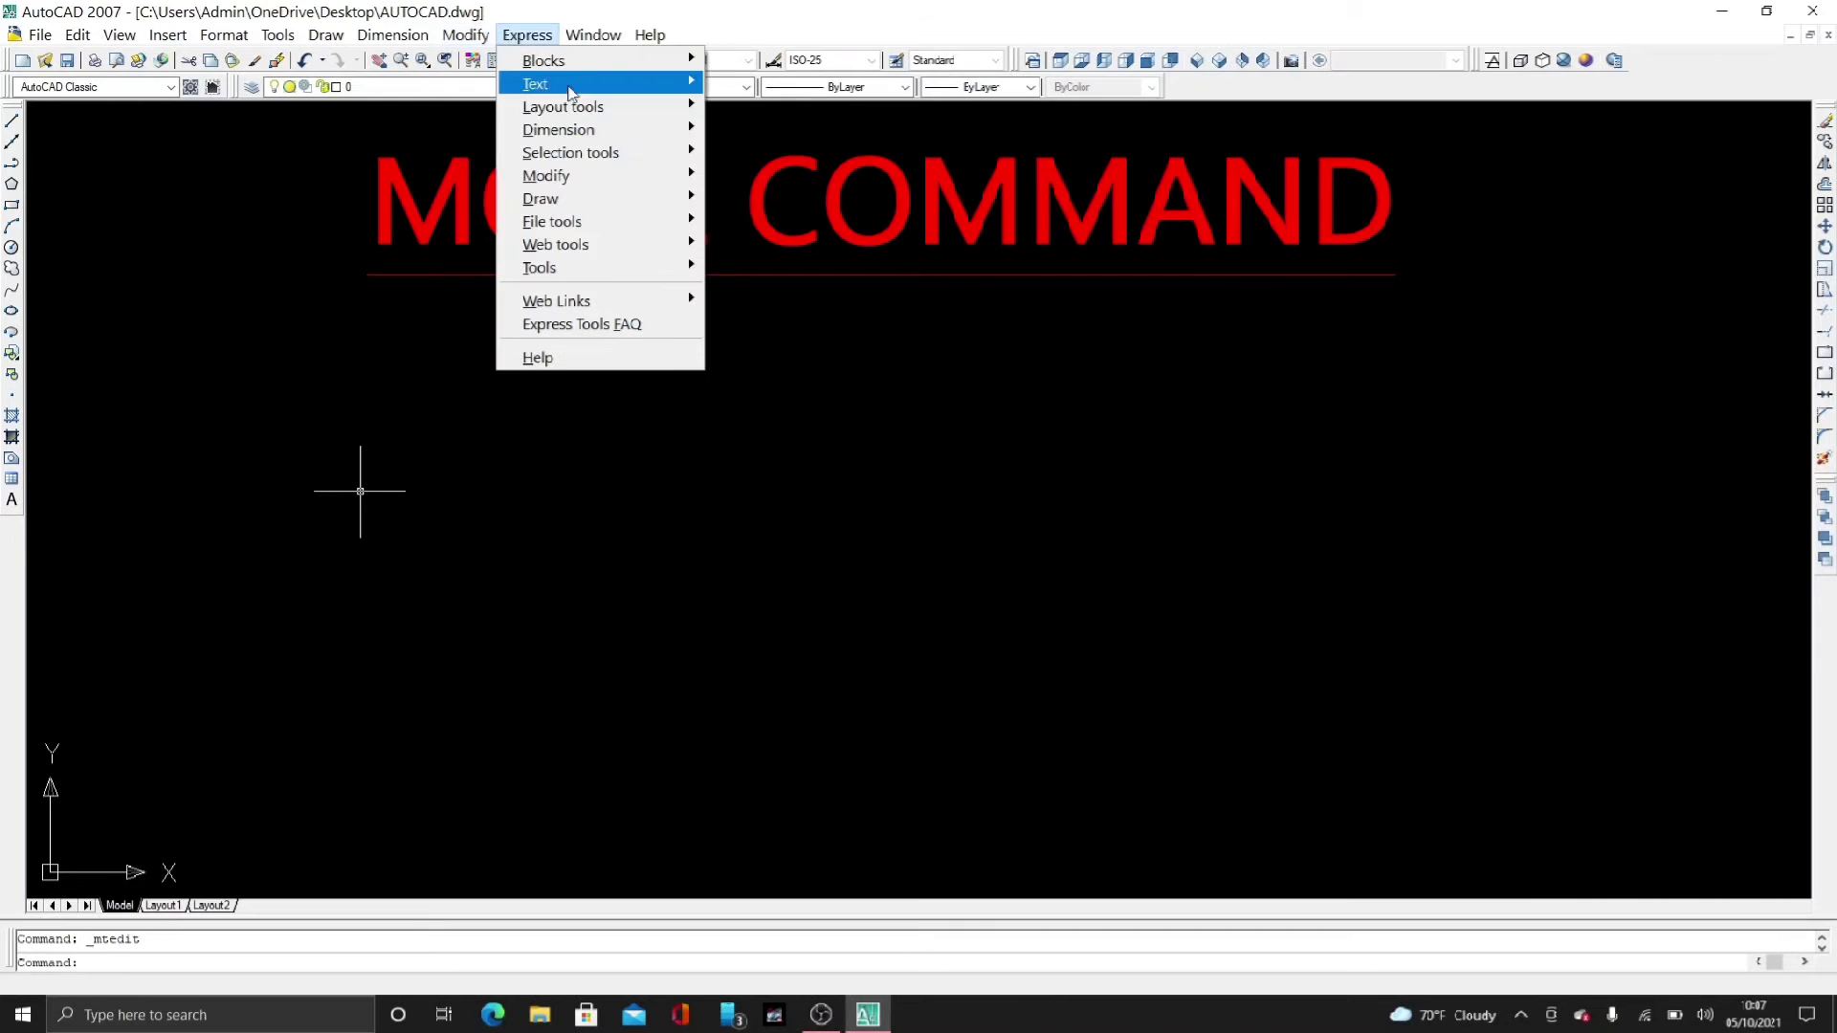
click(777, 527)
click(750, 529)
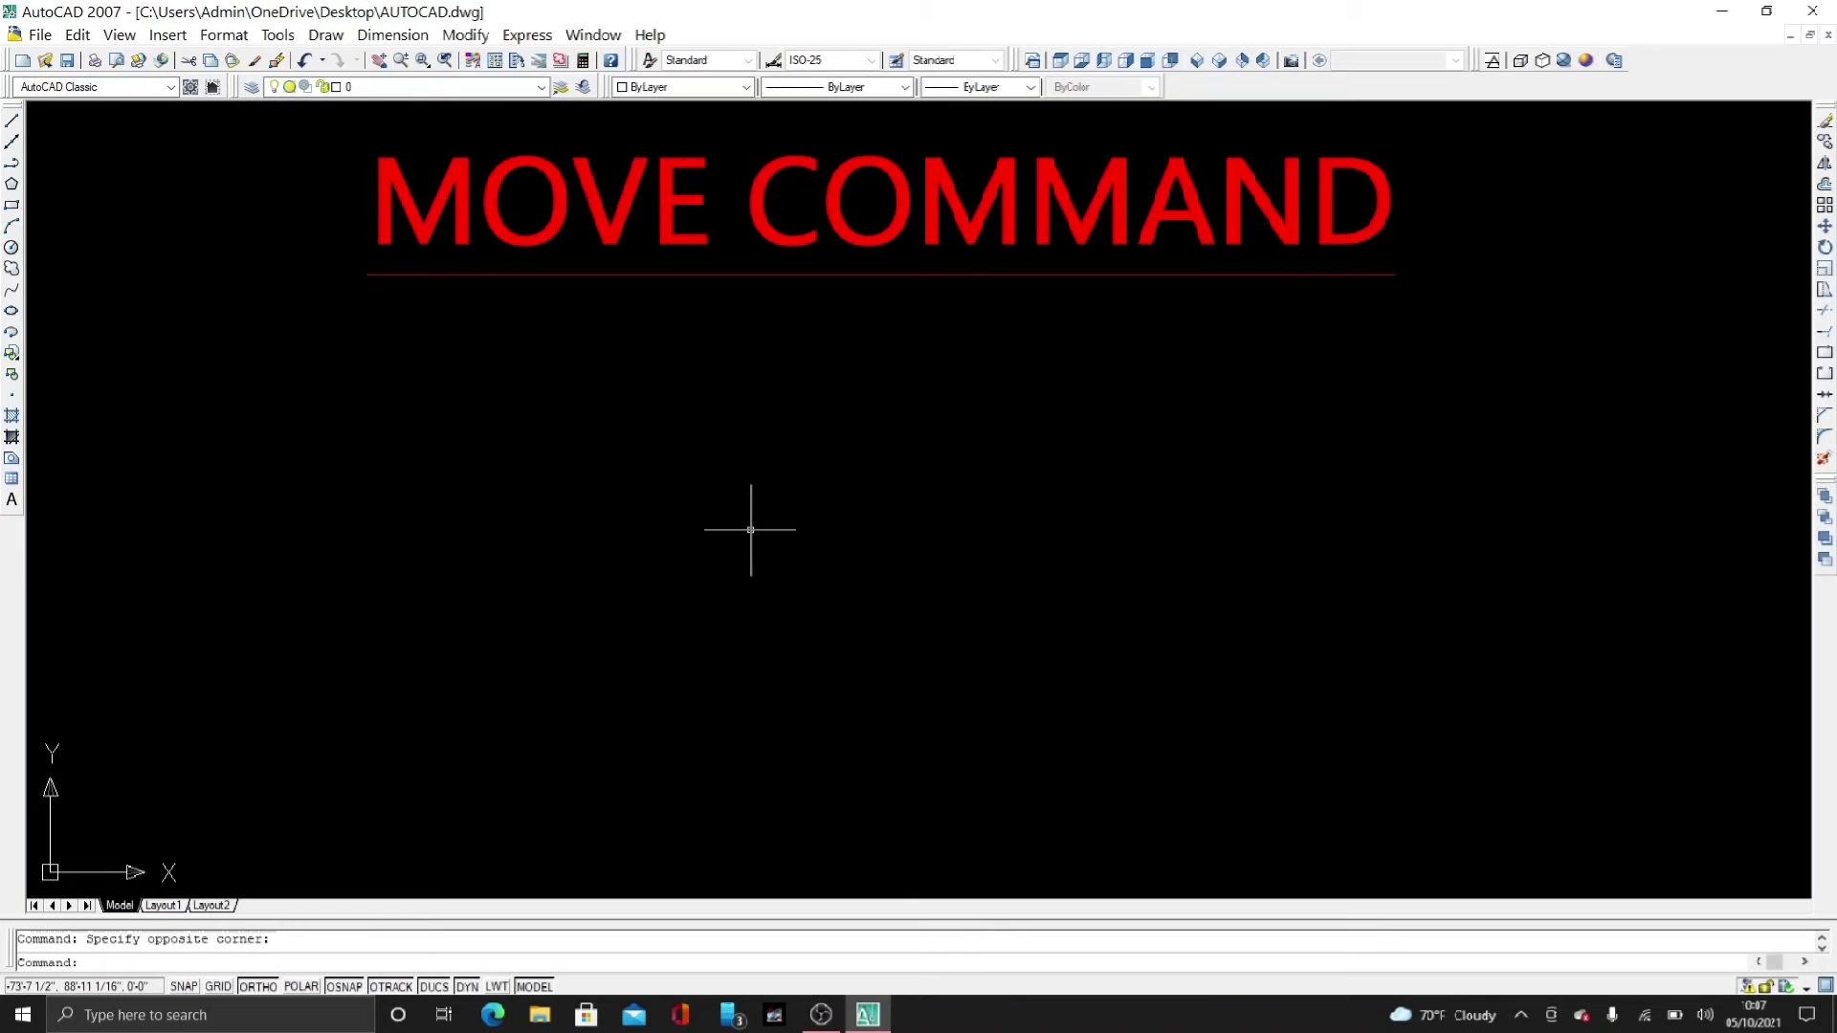
text(L)
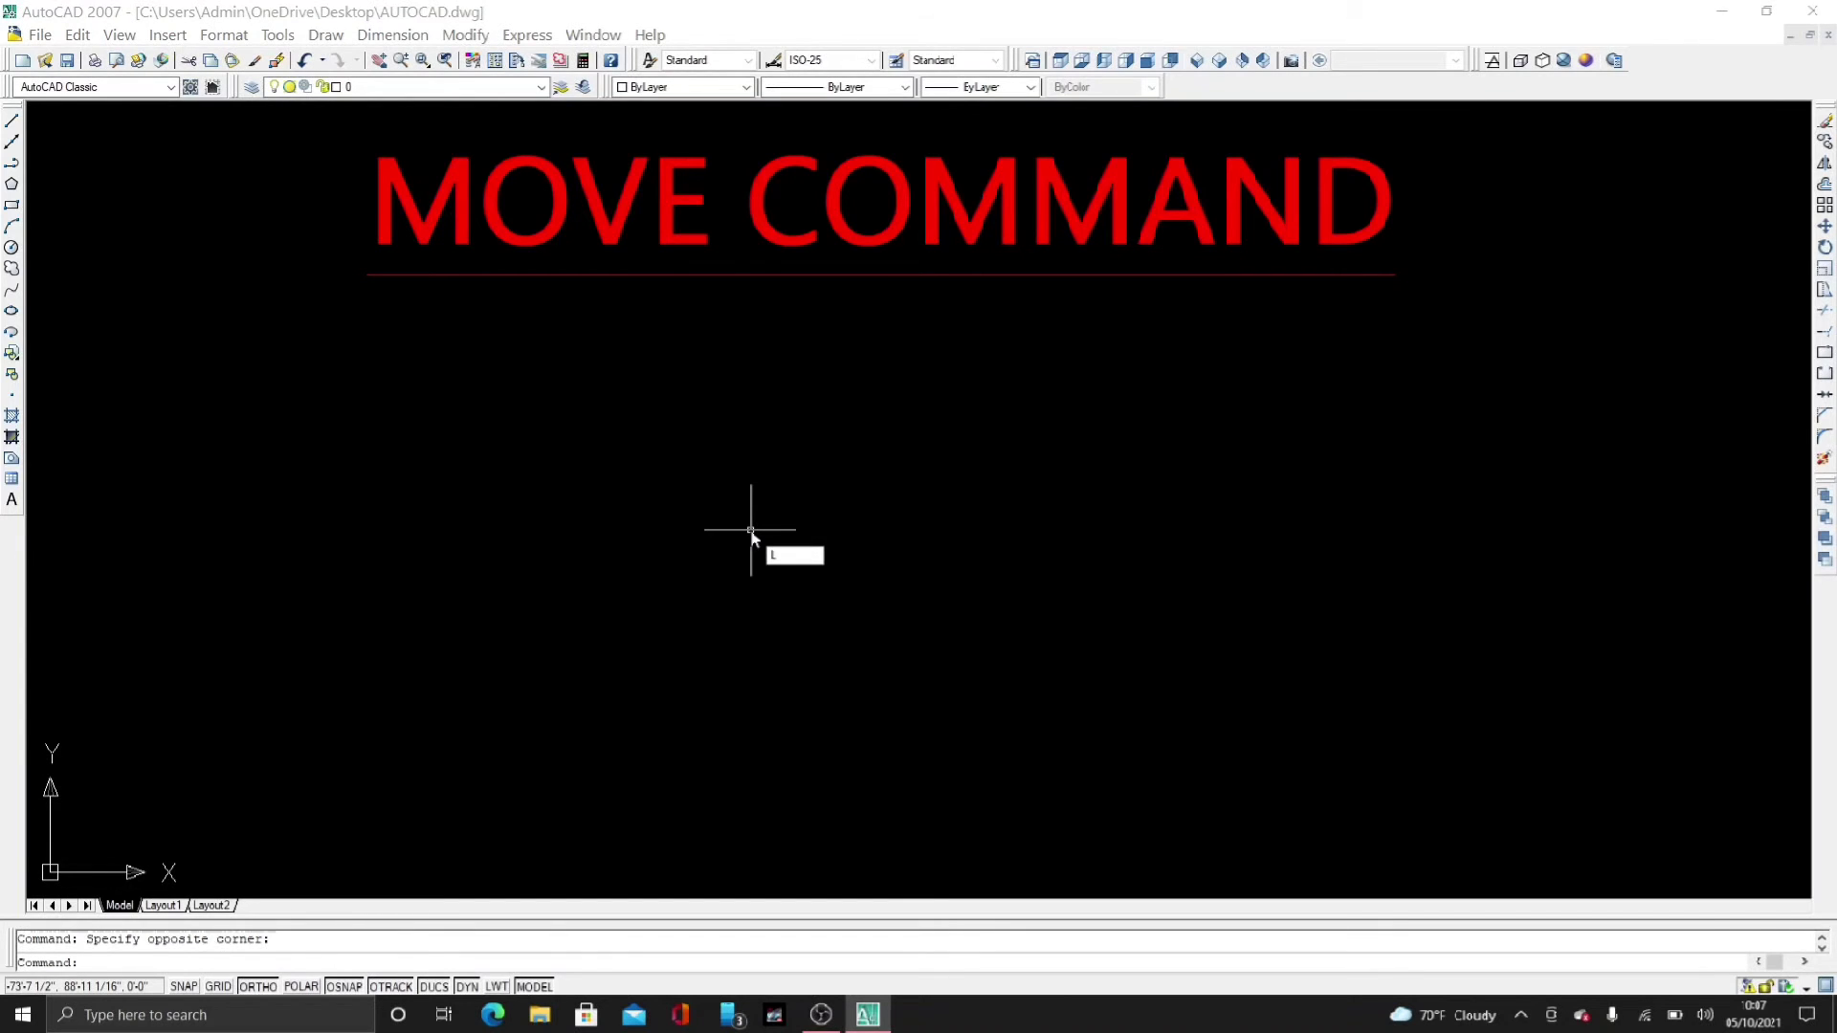
key(Escape)
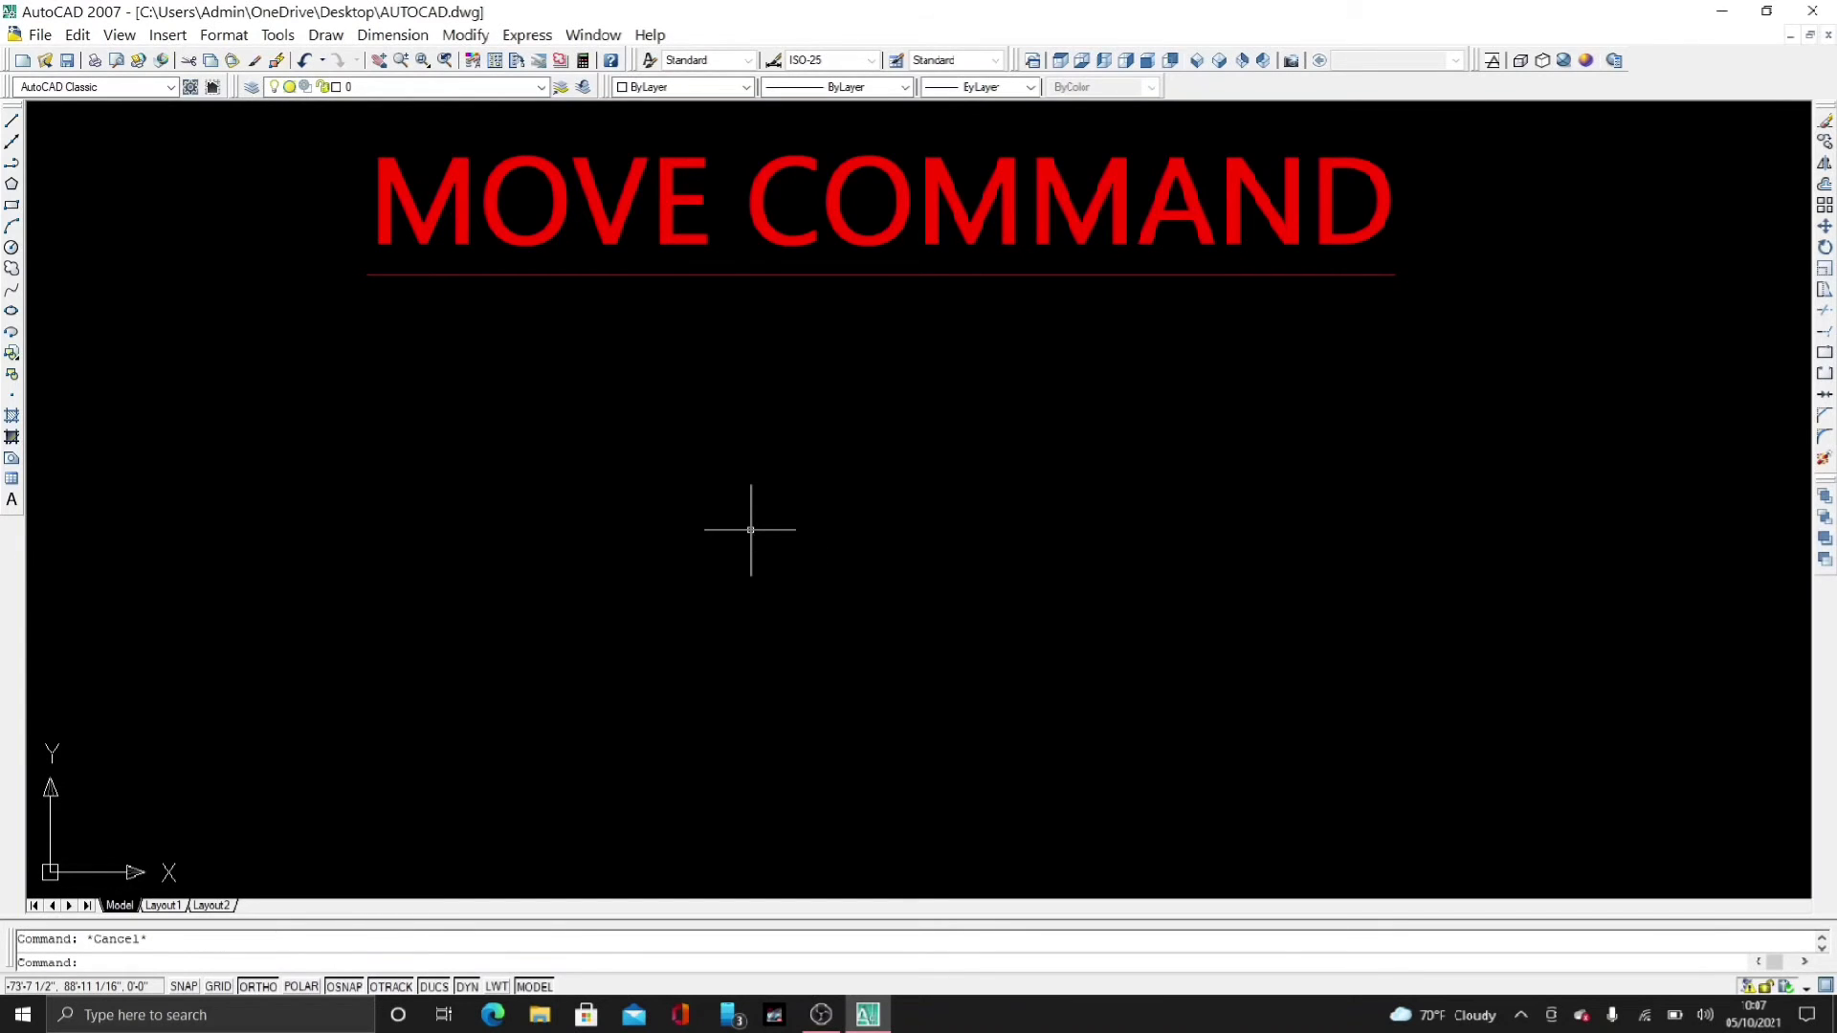
right_click(17, 79)
click(243, 220)
click(112, 193)
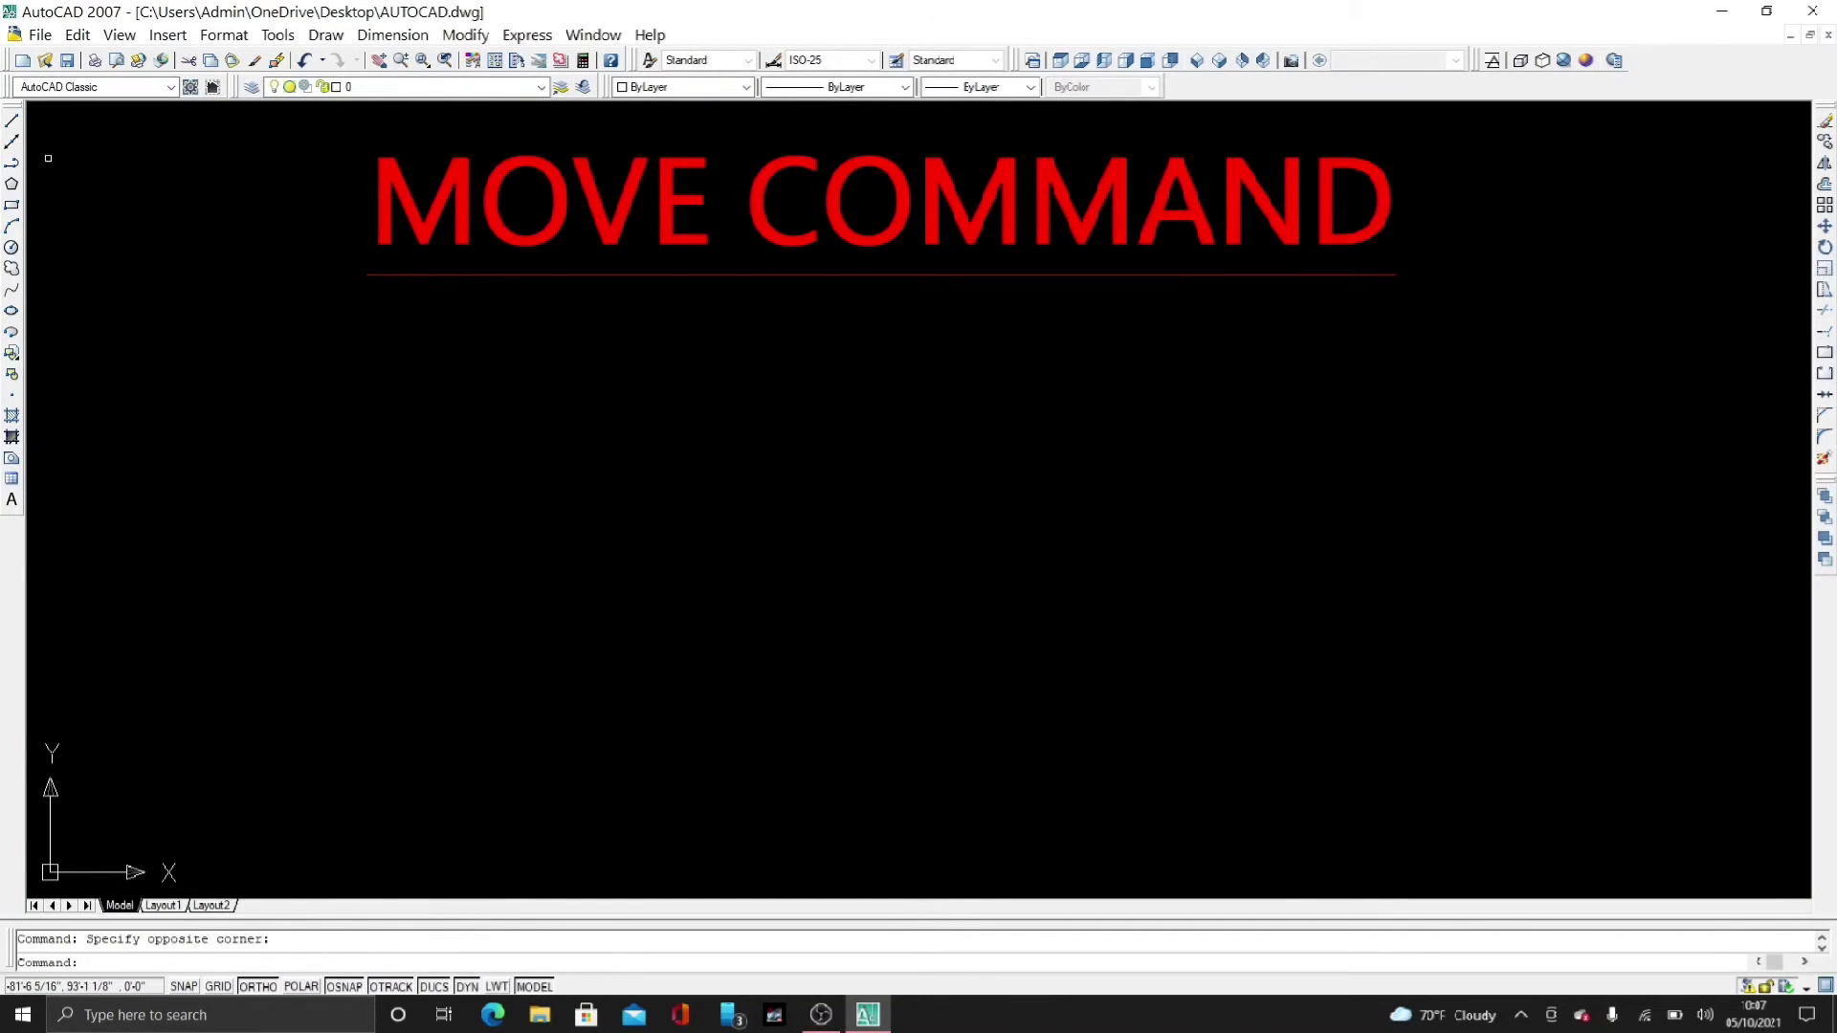
Step: Draw a 10' horizontal line just below the underlined MOVE COMMAND heading
click(11, 119)
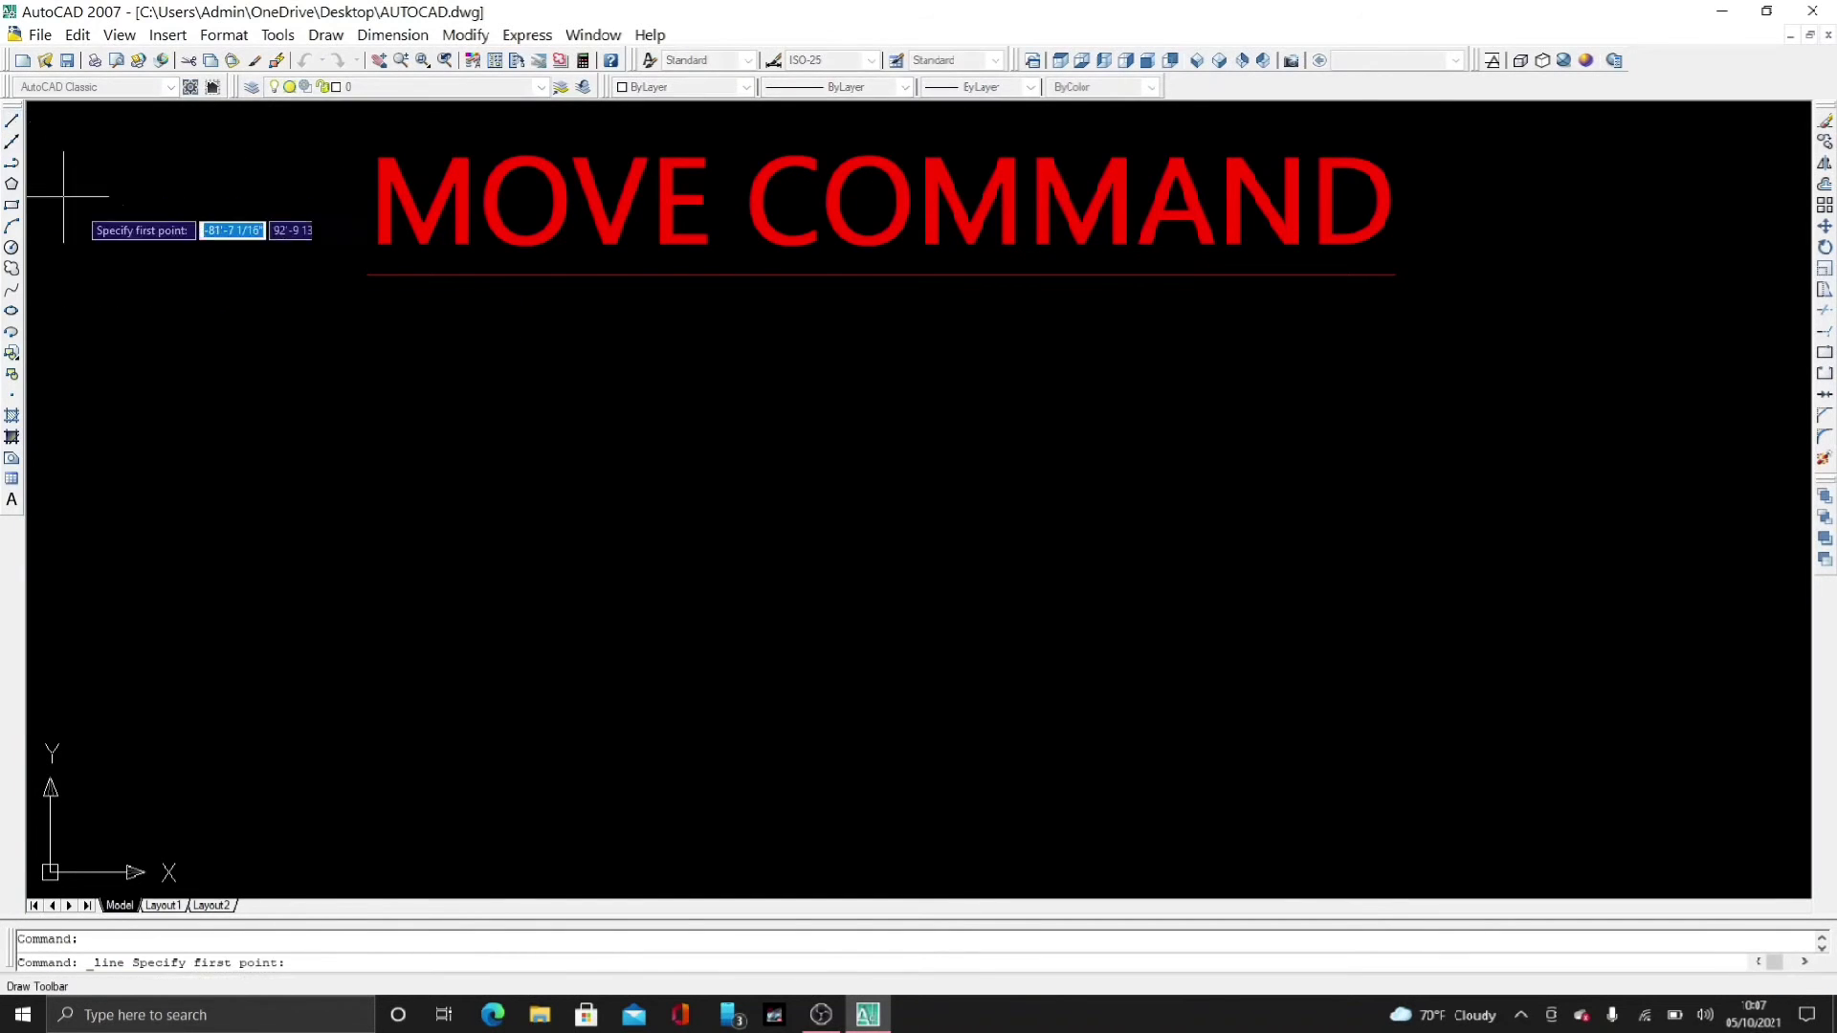
click(388, 403)
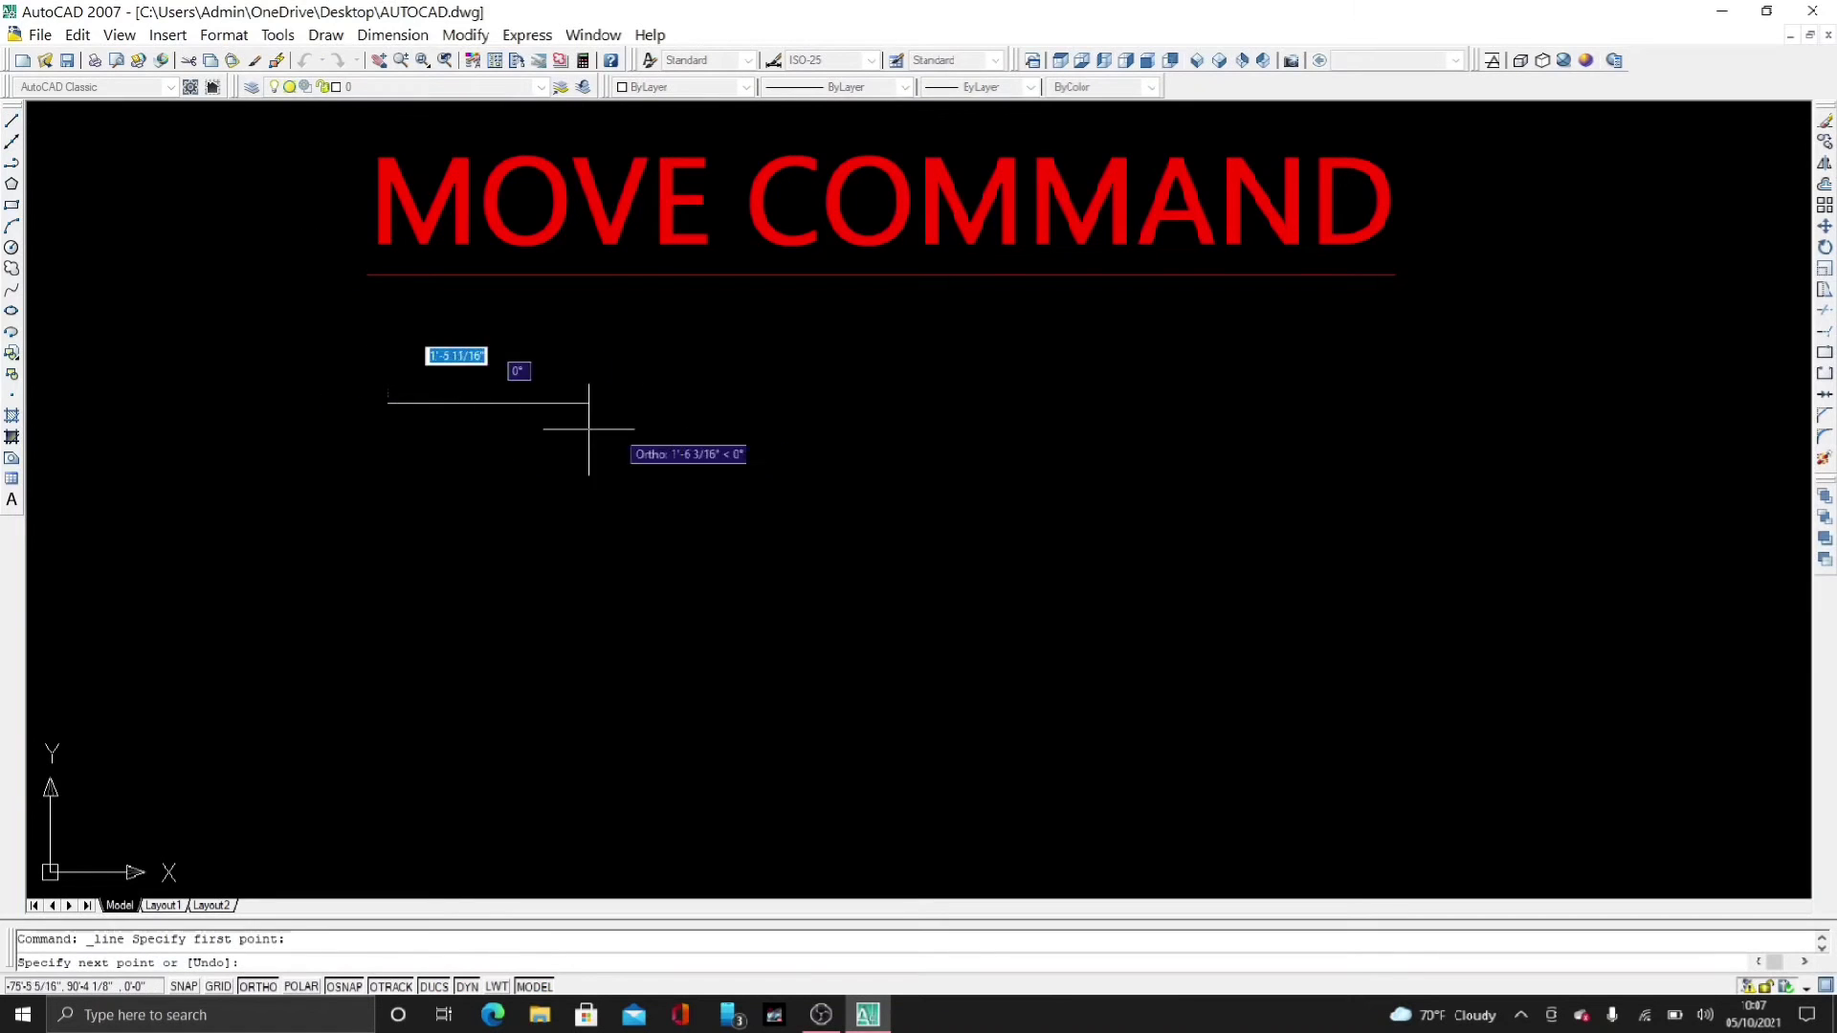
text(1)
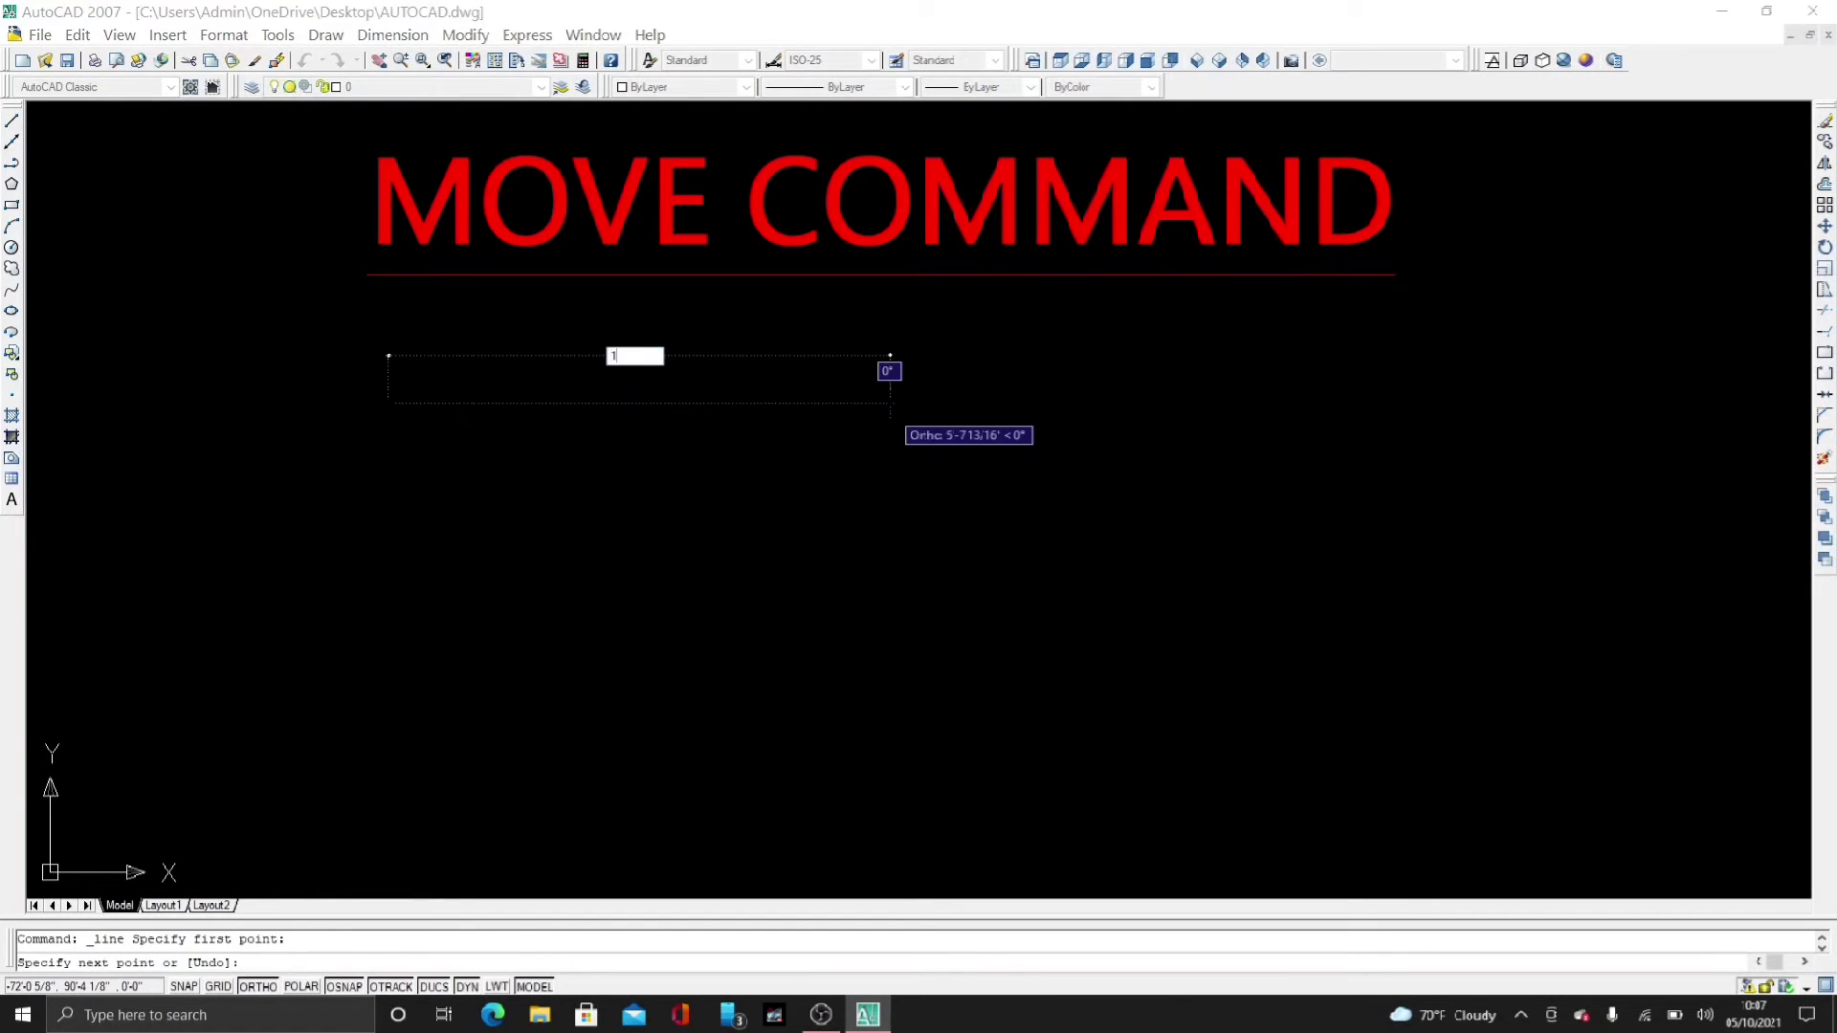
text(0)
key(Return)
key(Return)
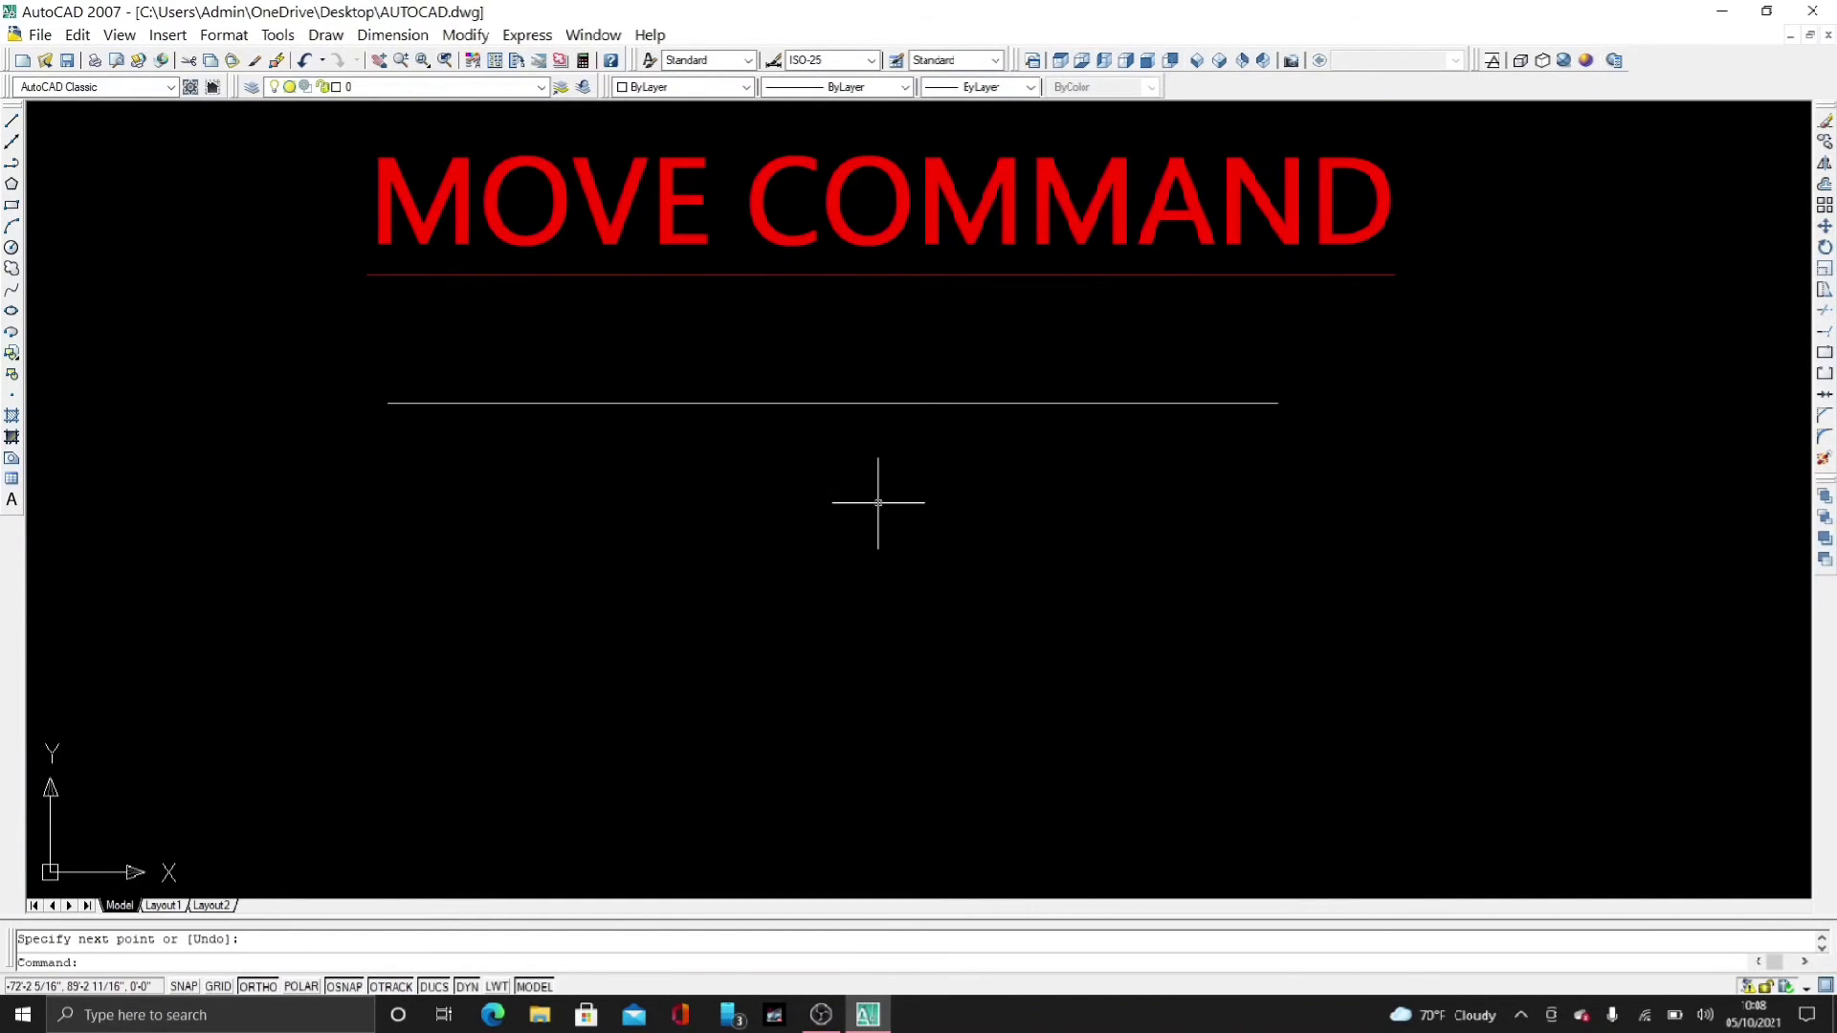
Step: Draw a 4' vertical line straight down from the right endpoint of the horizontal line
text(L)
key(Return)
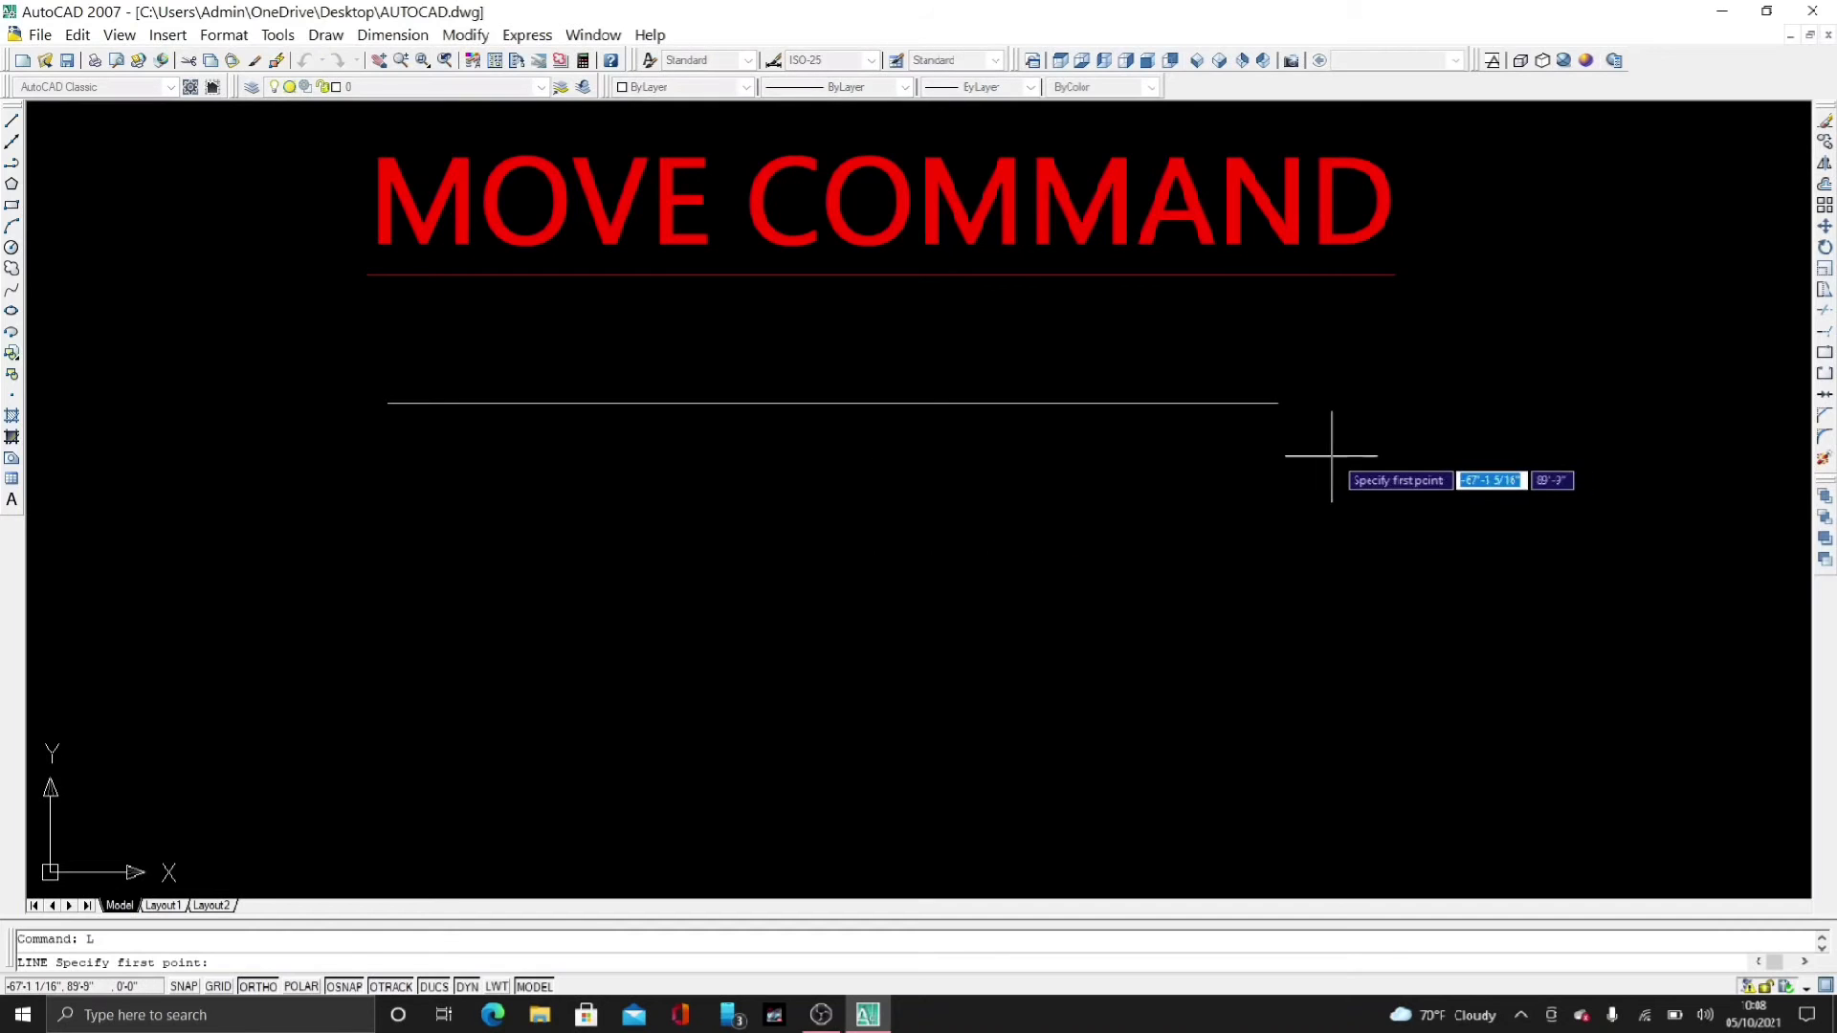
click(1278, 402)
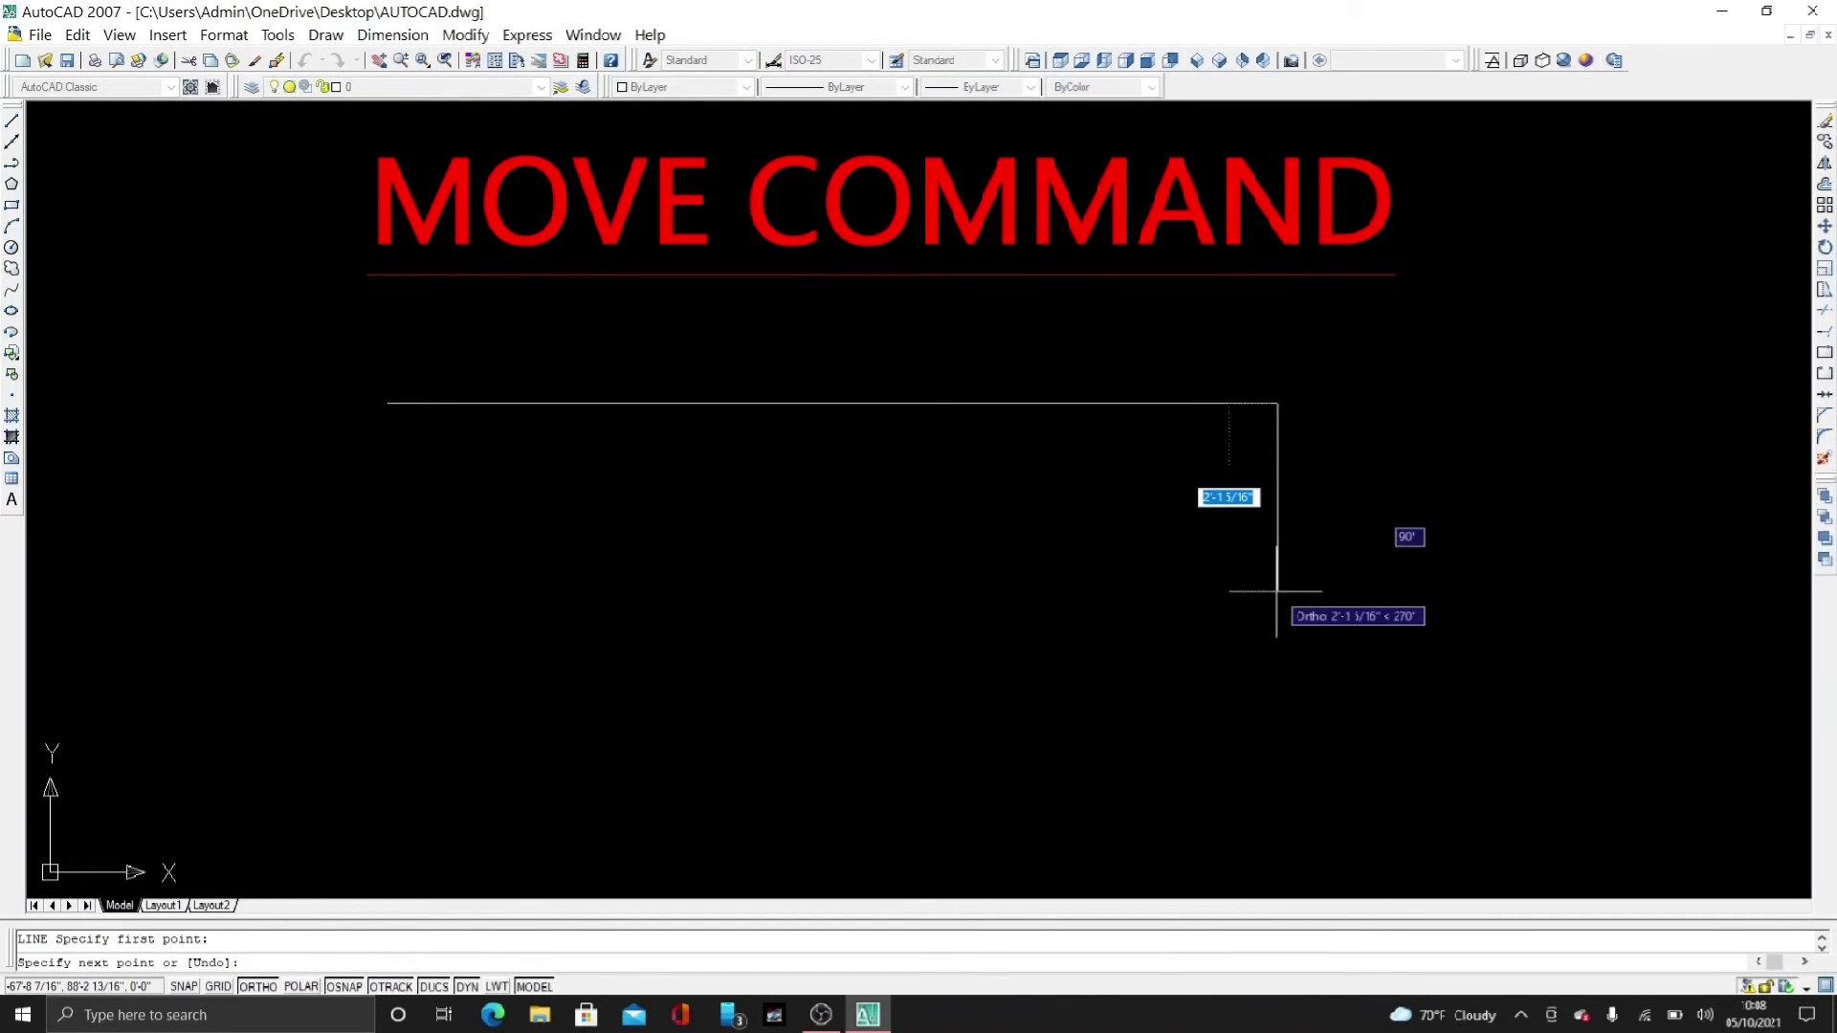
text(4)
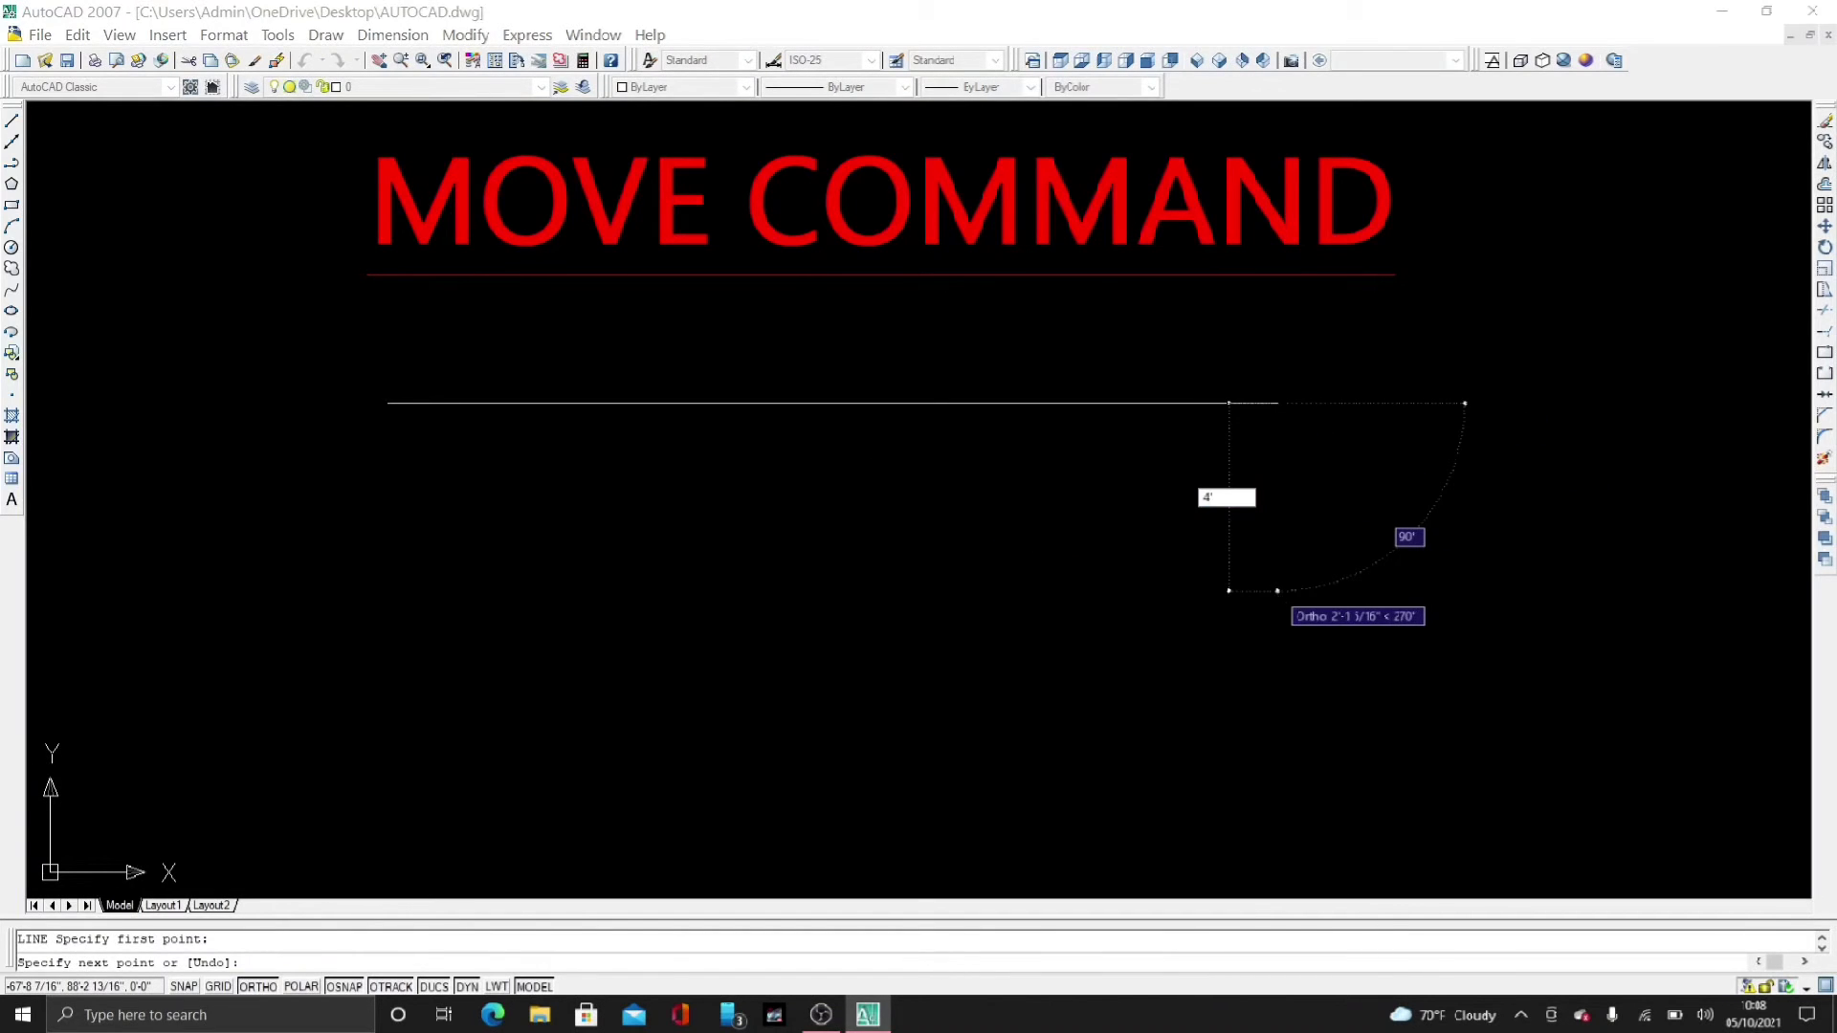
key(Return)
key(Return)
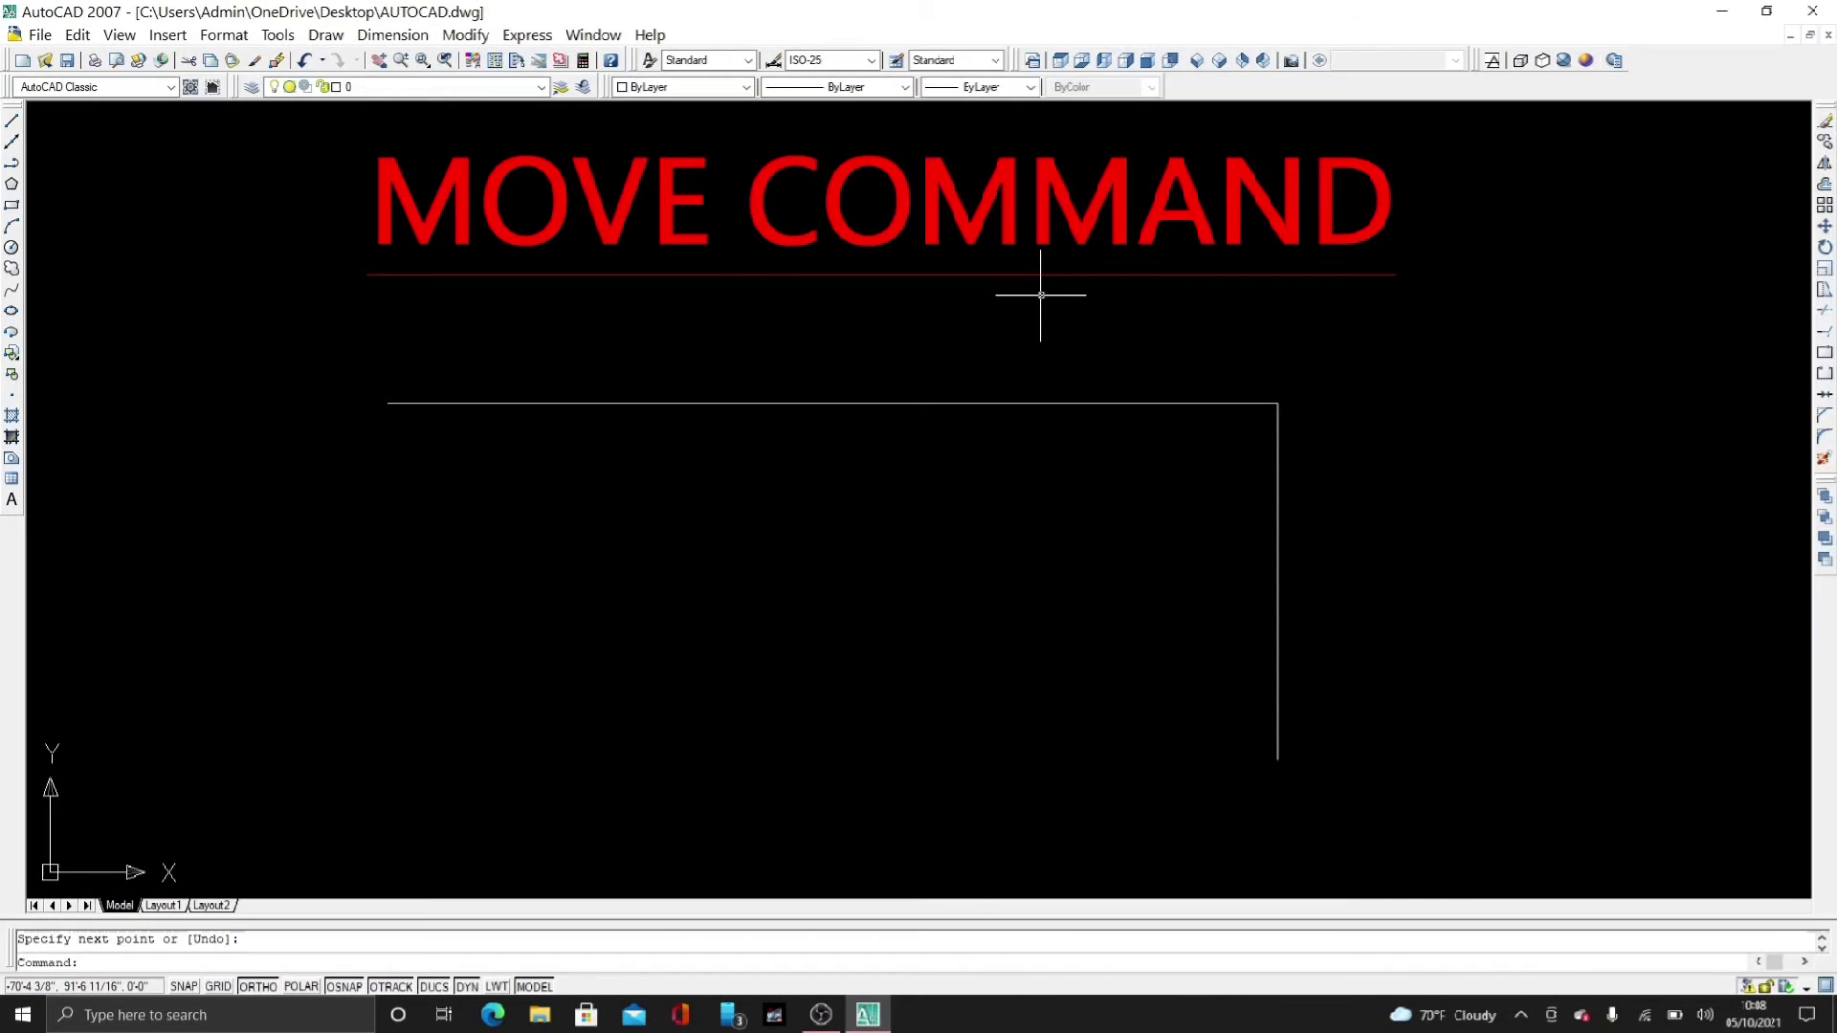
Step: Erase the vertical line below the right end of the horizontal line
click(1366, 574)
click(1129, 709)
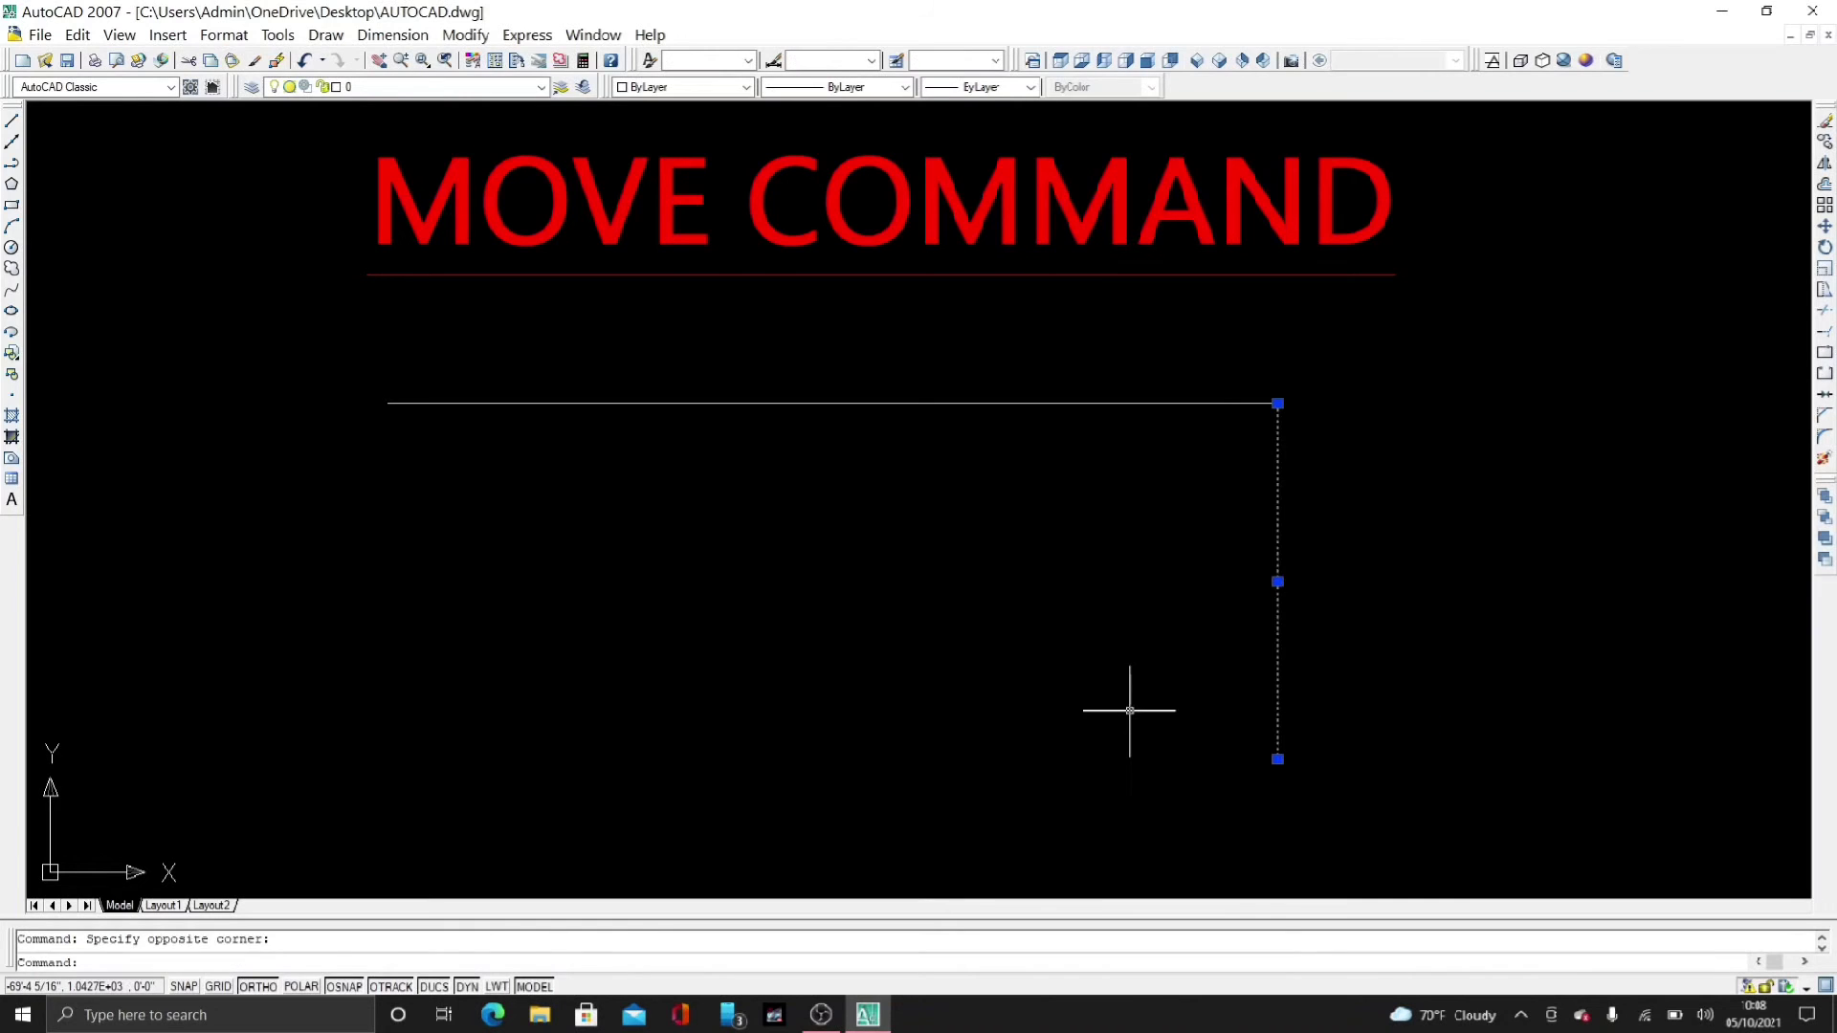
key(Delete)
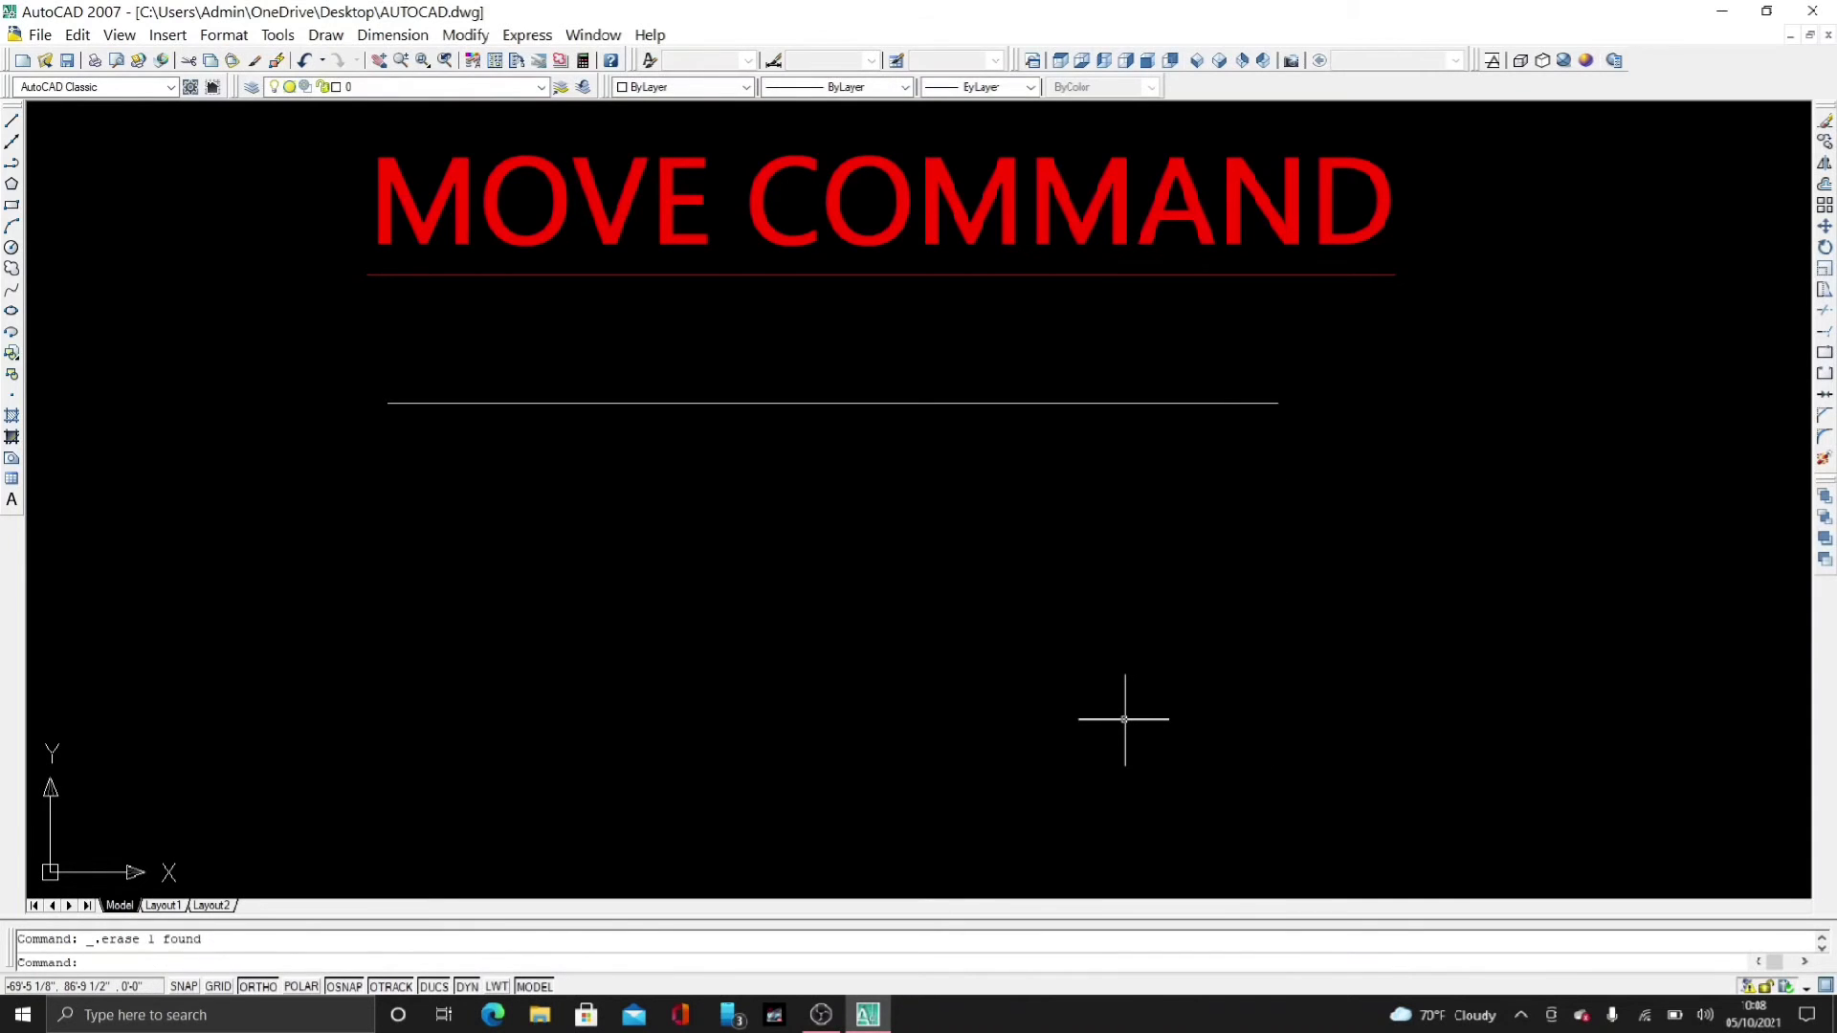
Step: Draw a 4' line leftward from the right endpoint of the horizontal line, lying over it
text(L)
key(Return)
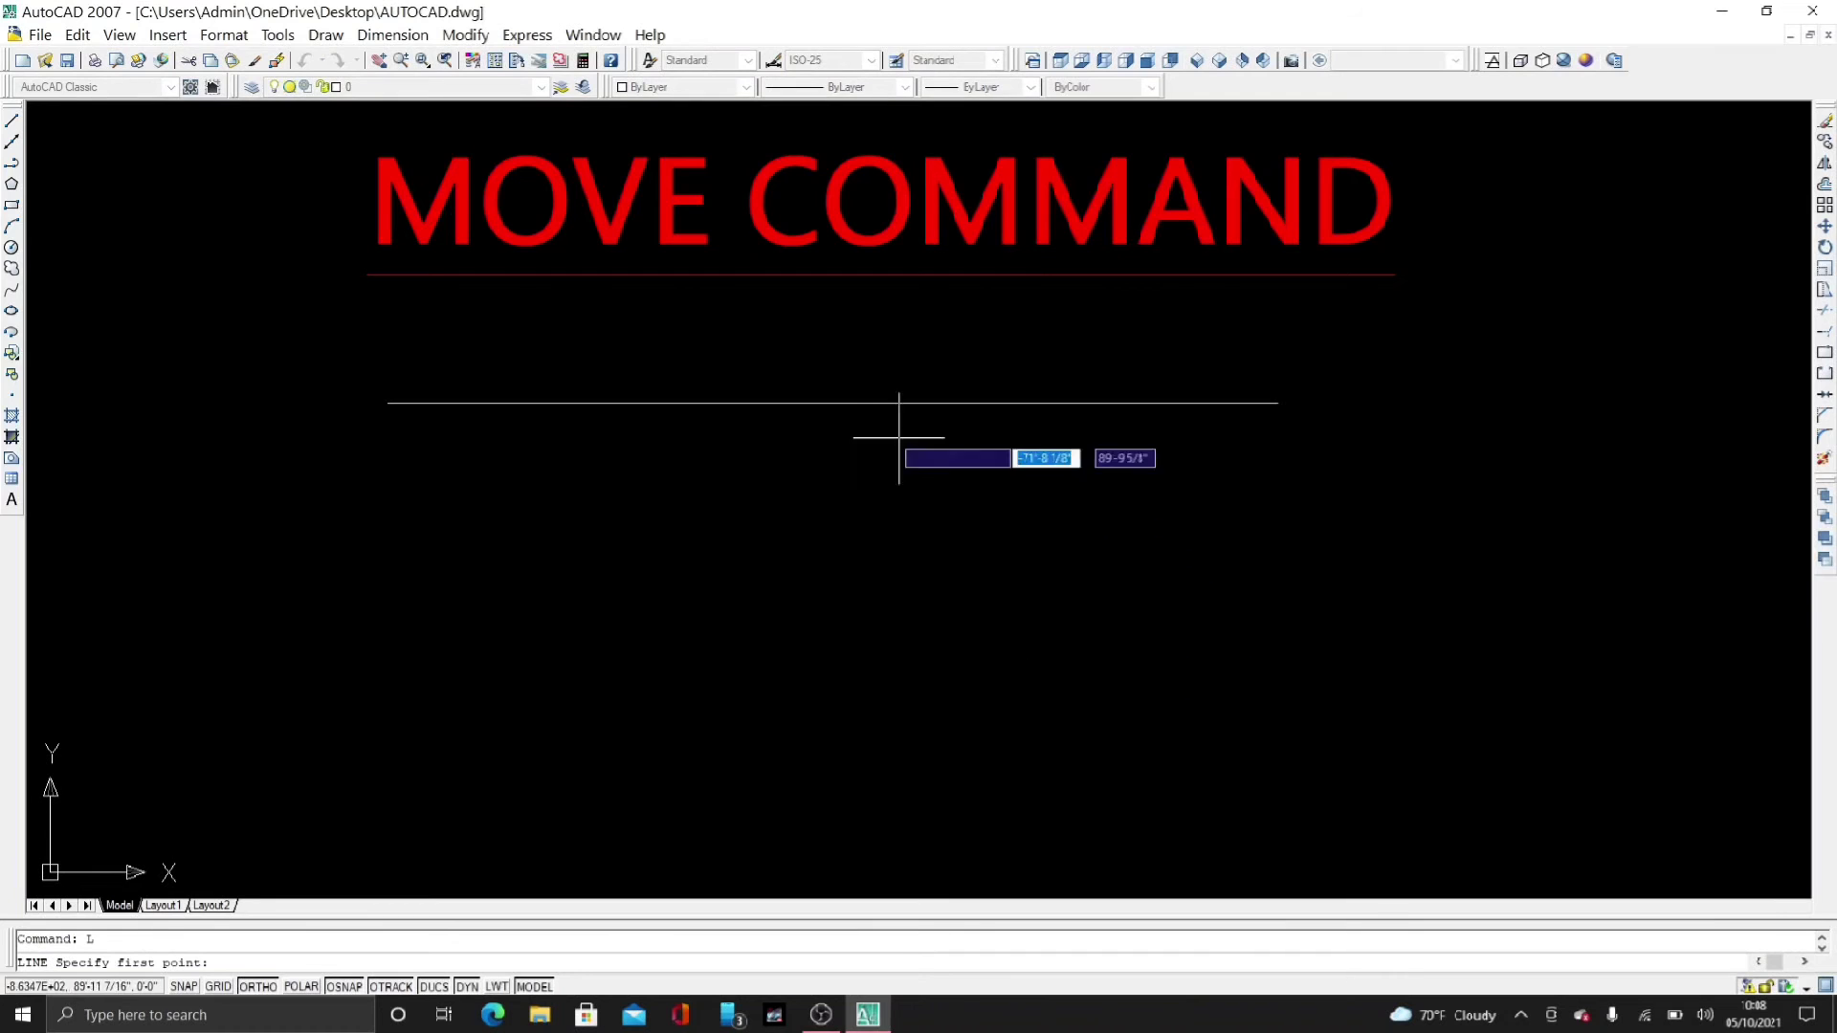
click(851, 406)
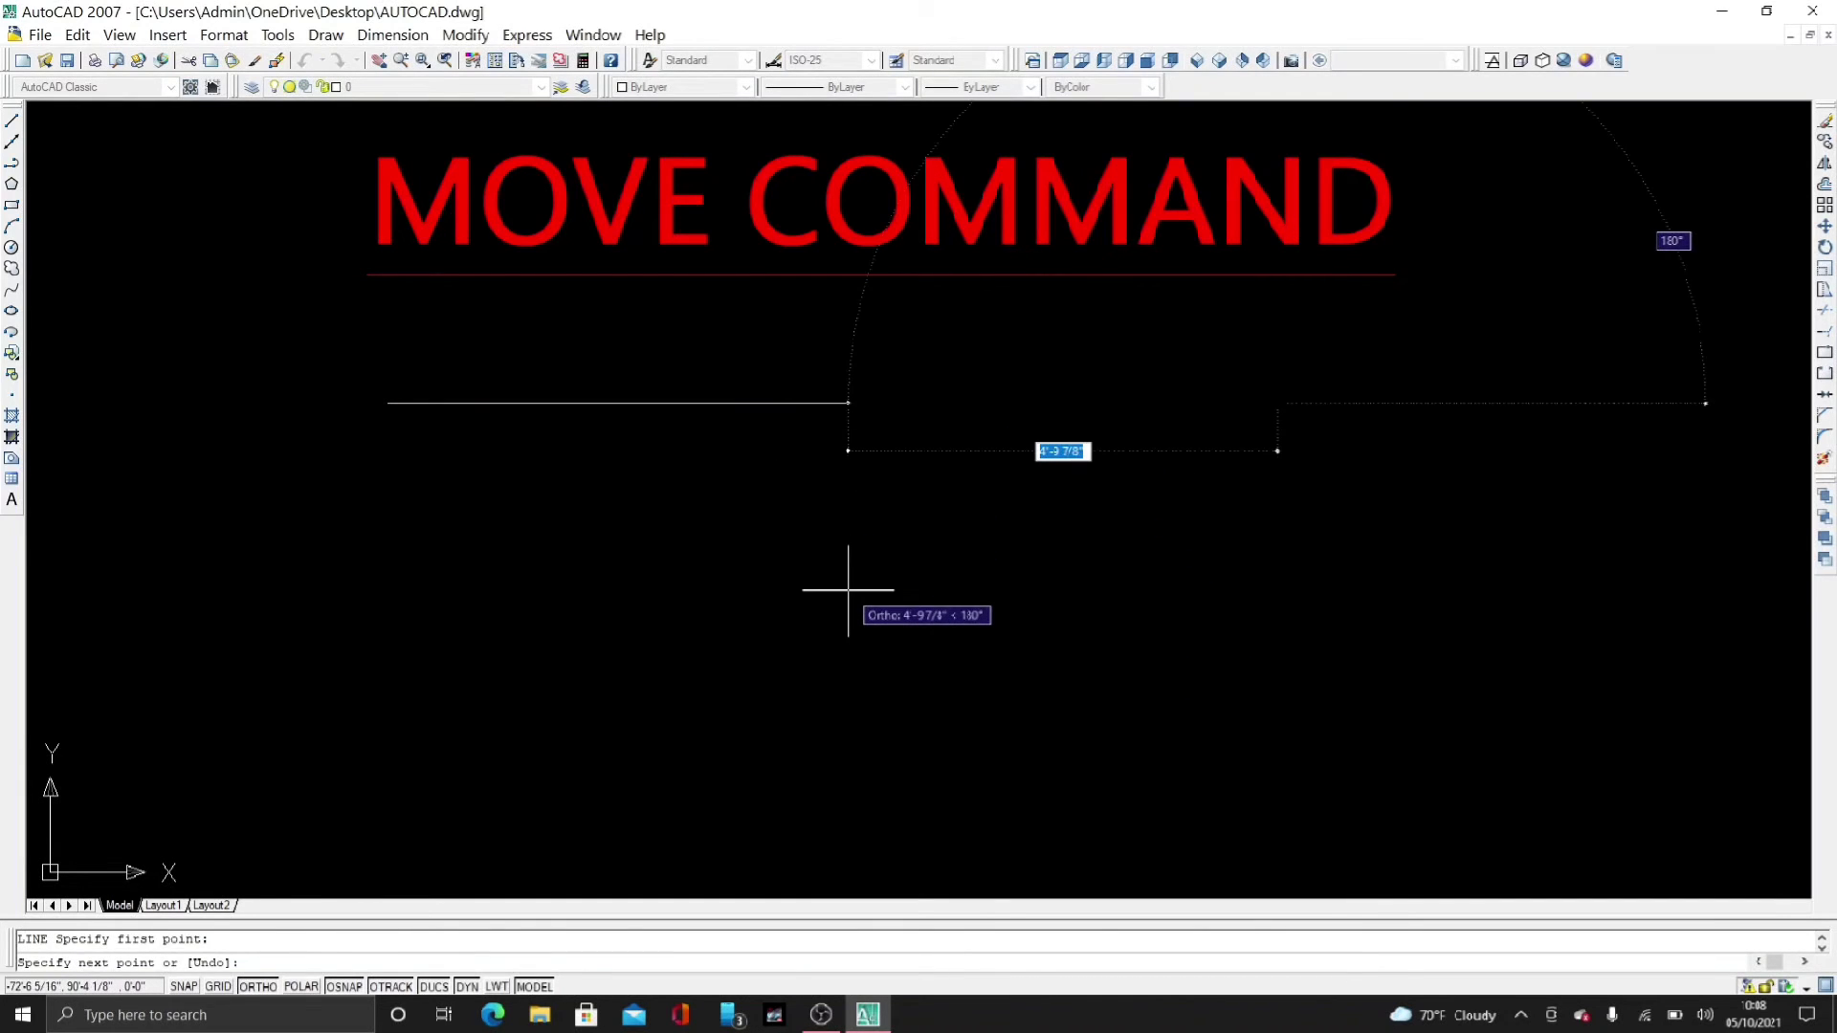
text(4)
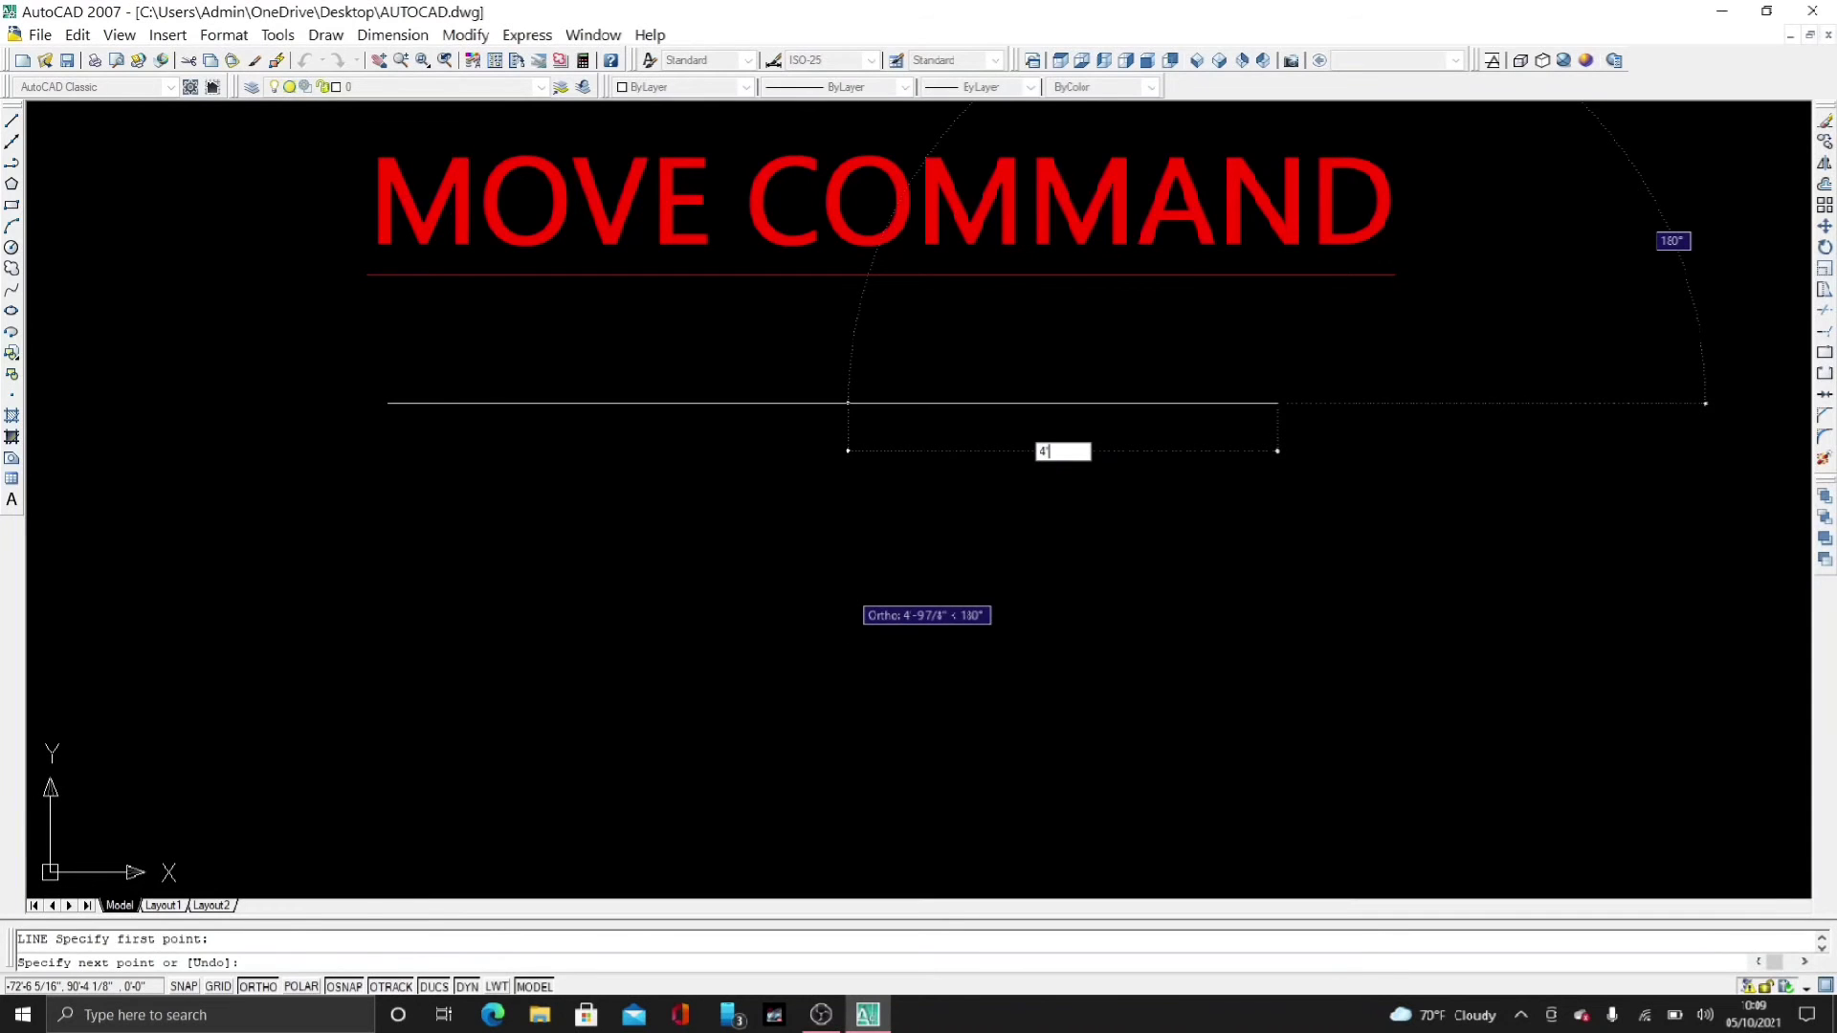
key(Return)
key(Return)
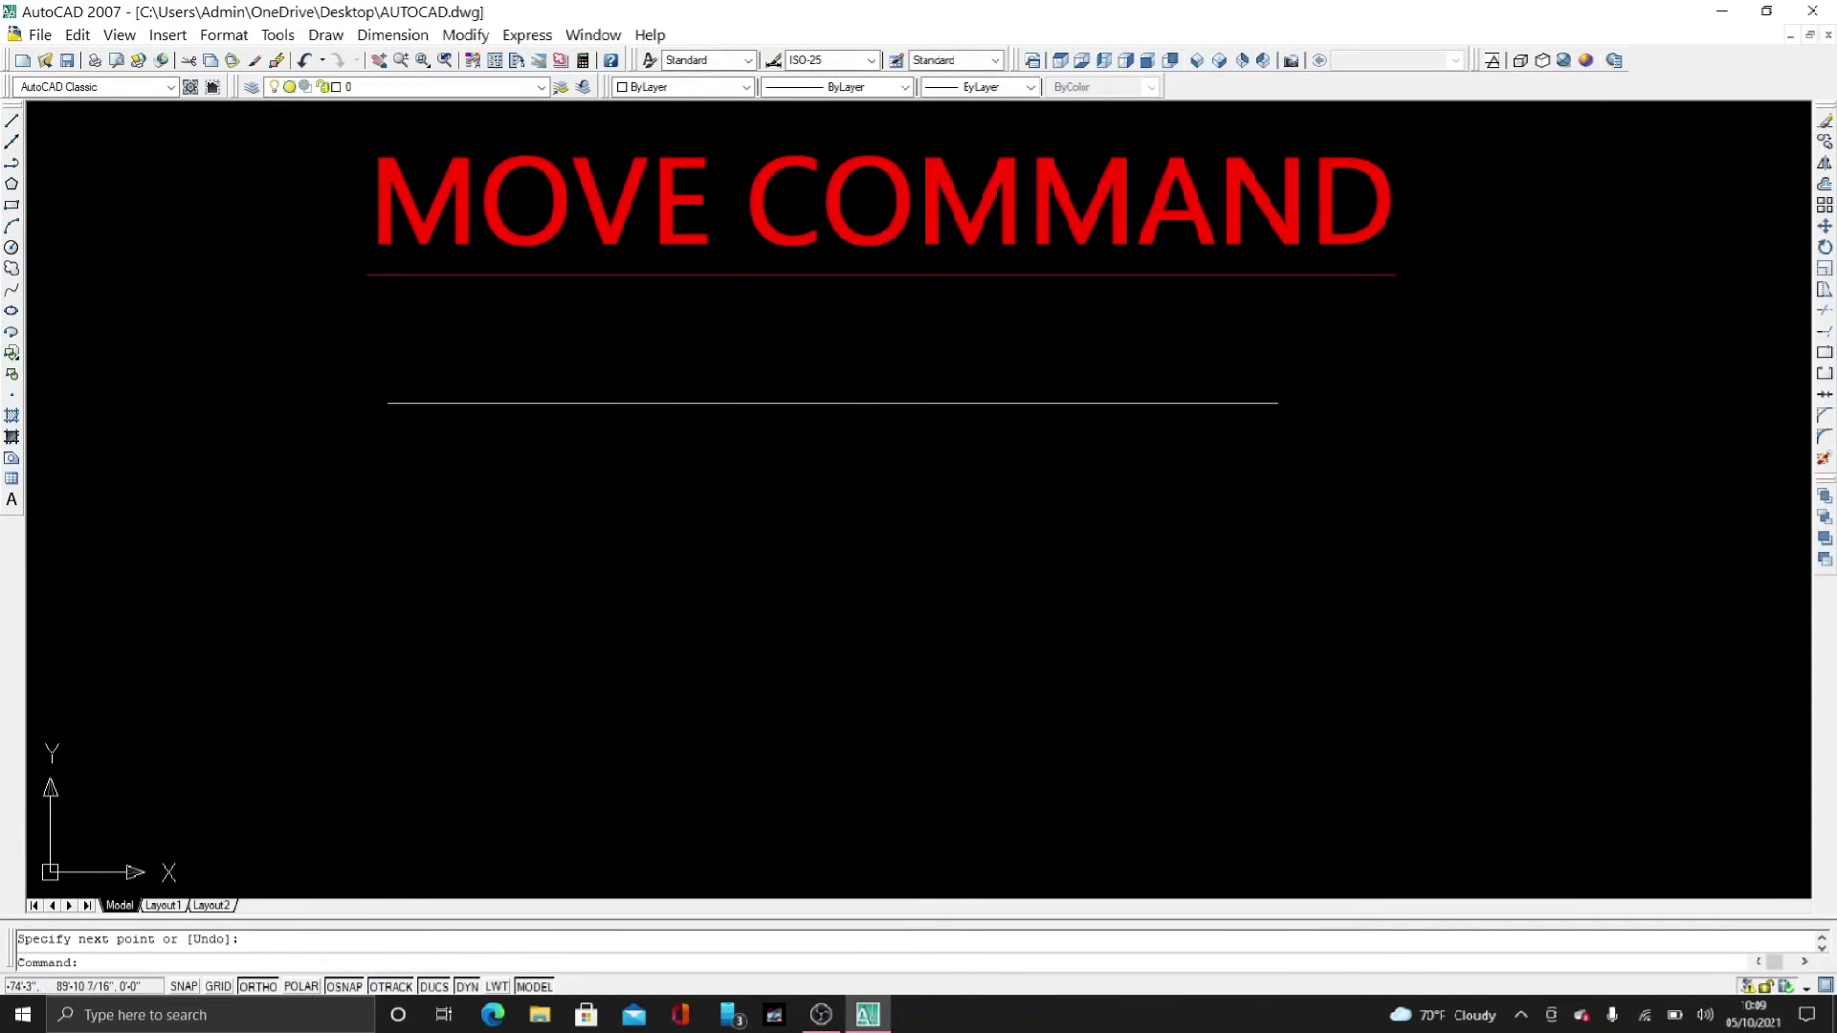
Step: Draw a 4' vertical line straight down from the left endpoint of the horizontal line
key(Return)
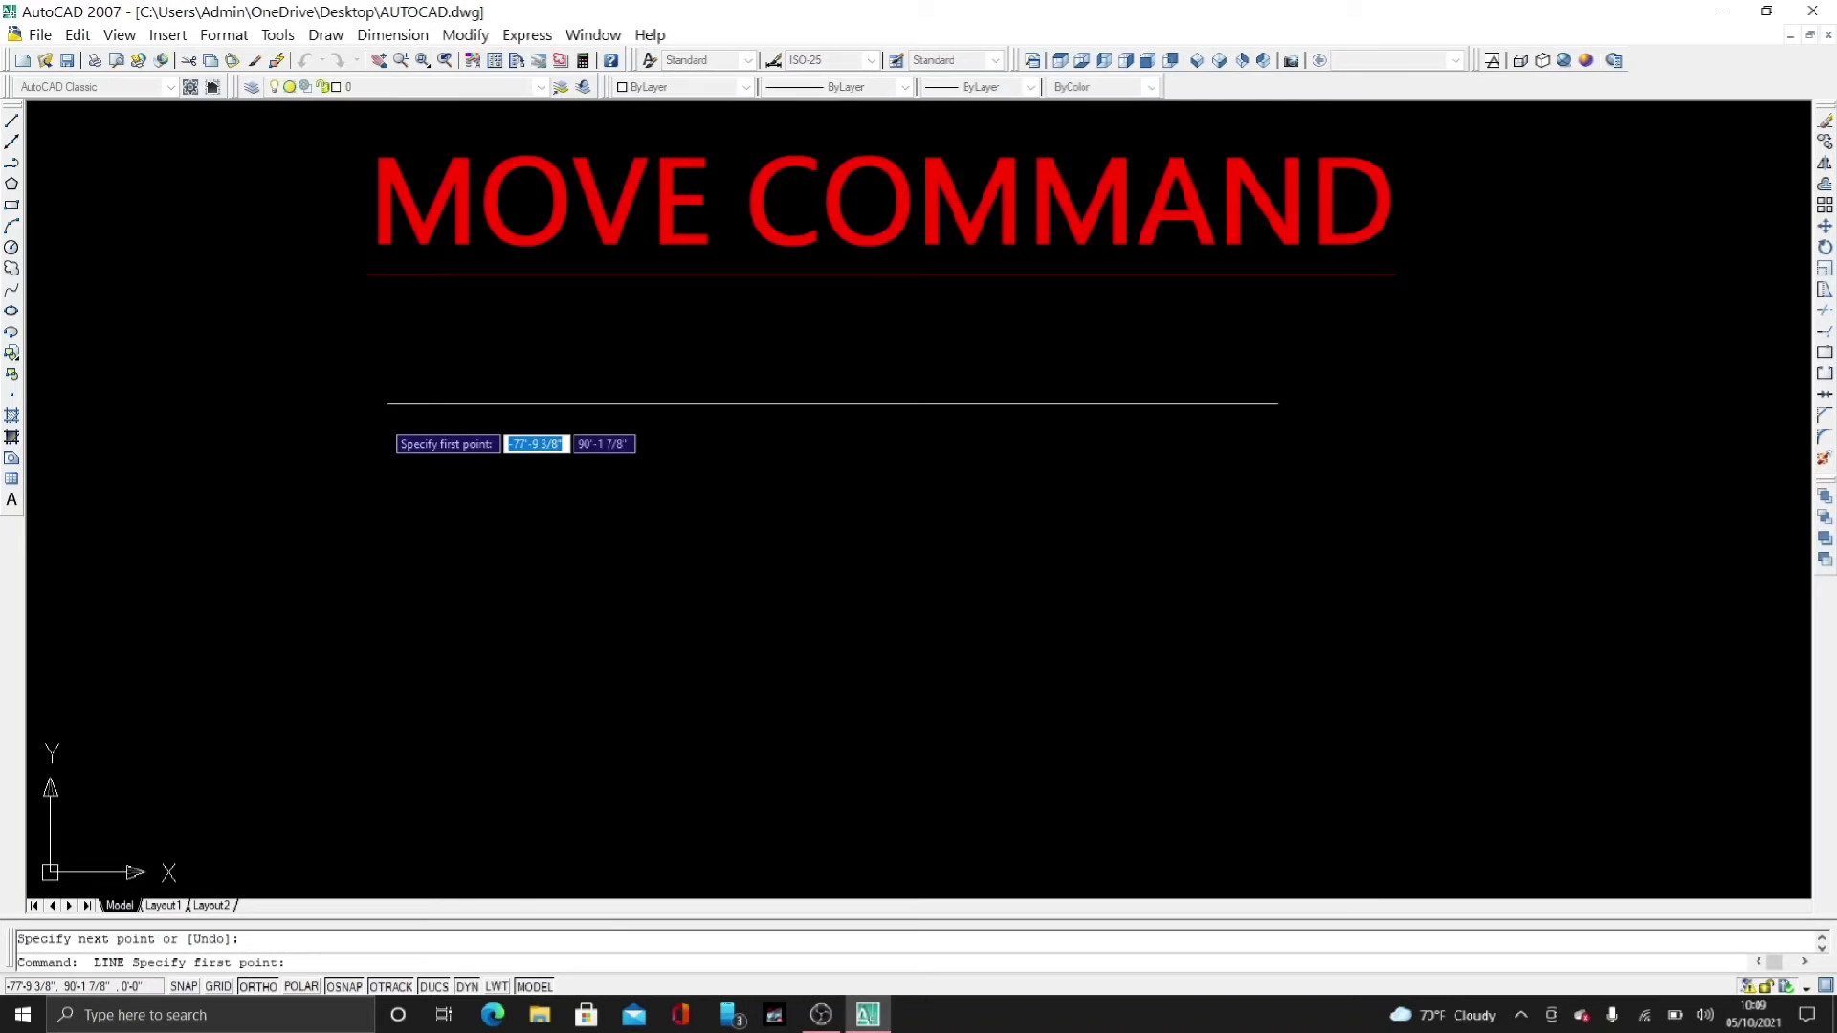
click(388, 403)
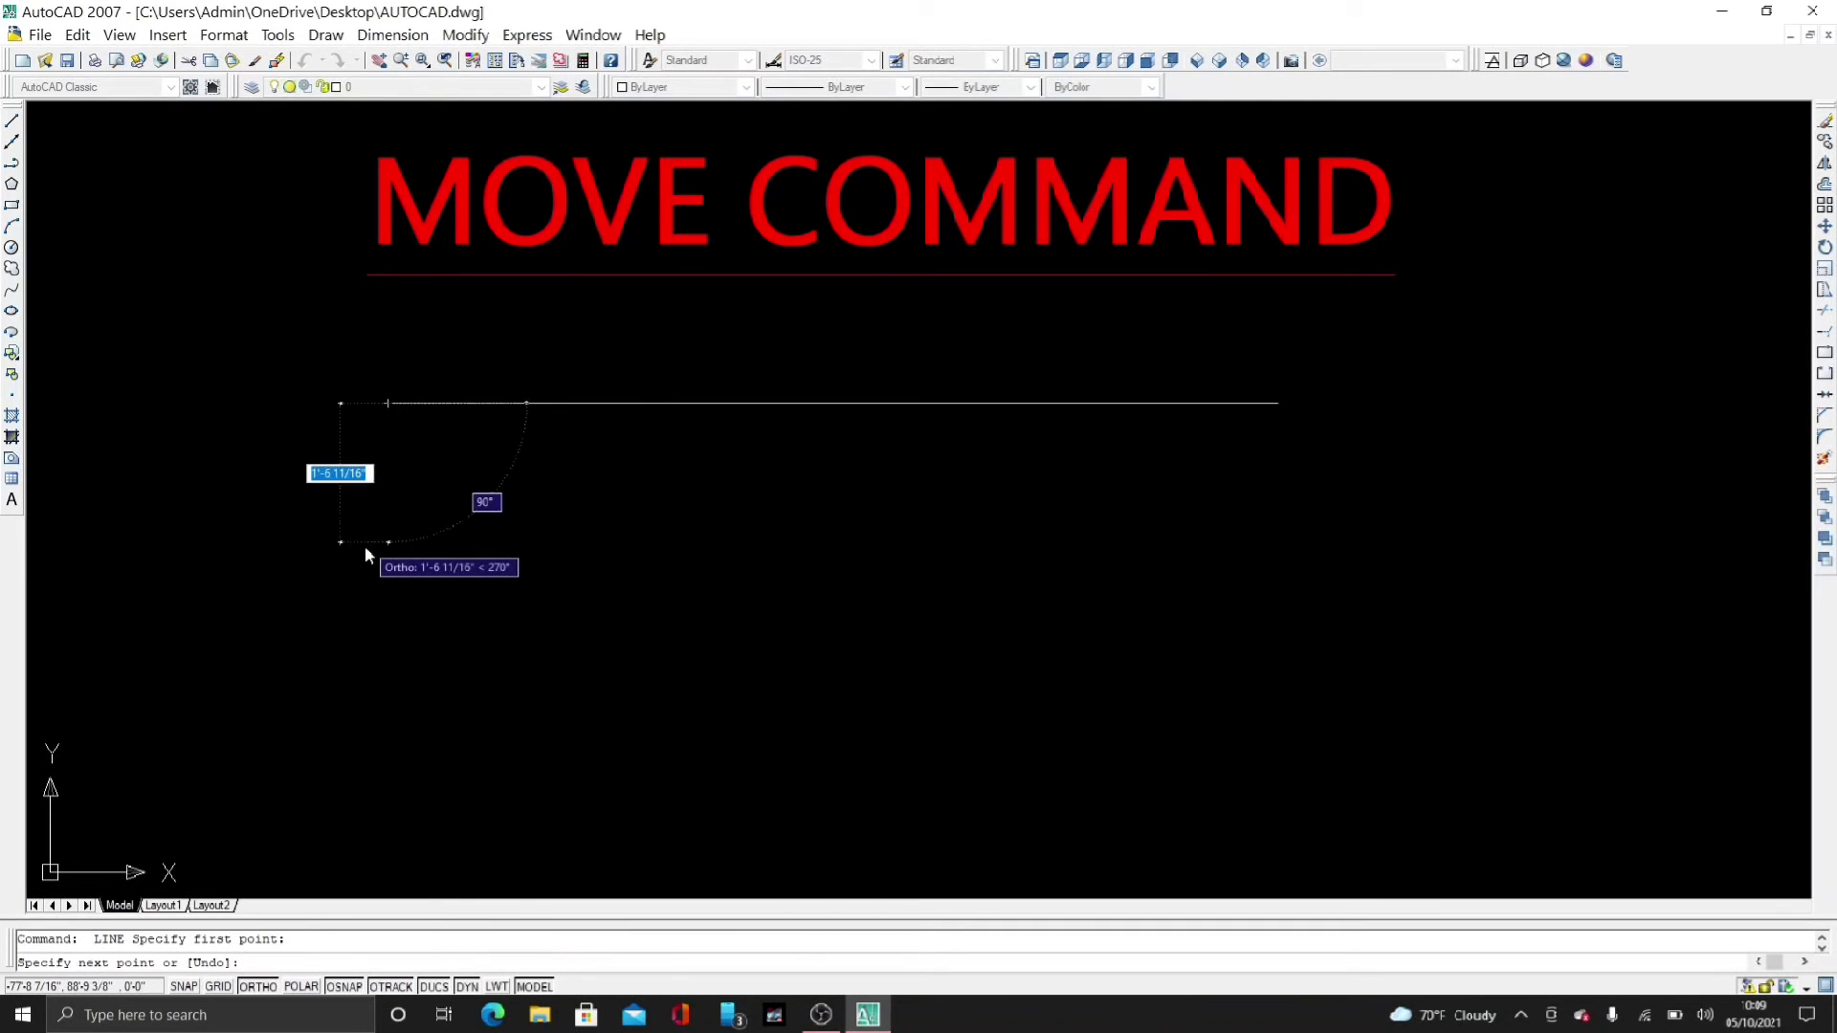
text(4)
key(Return)
key(Return)
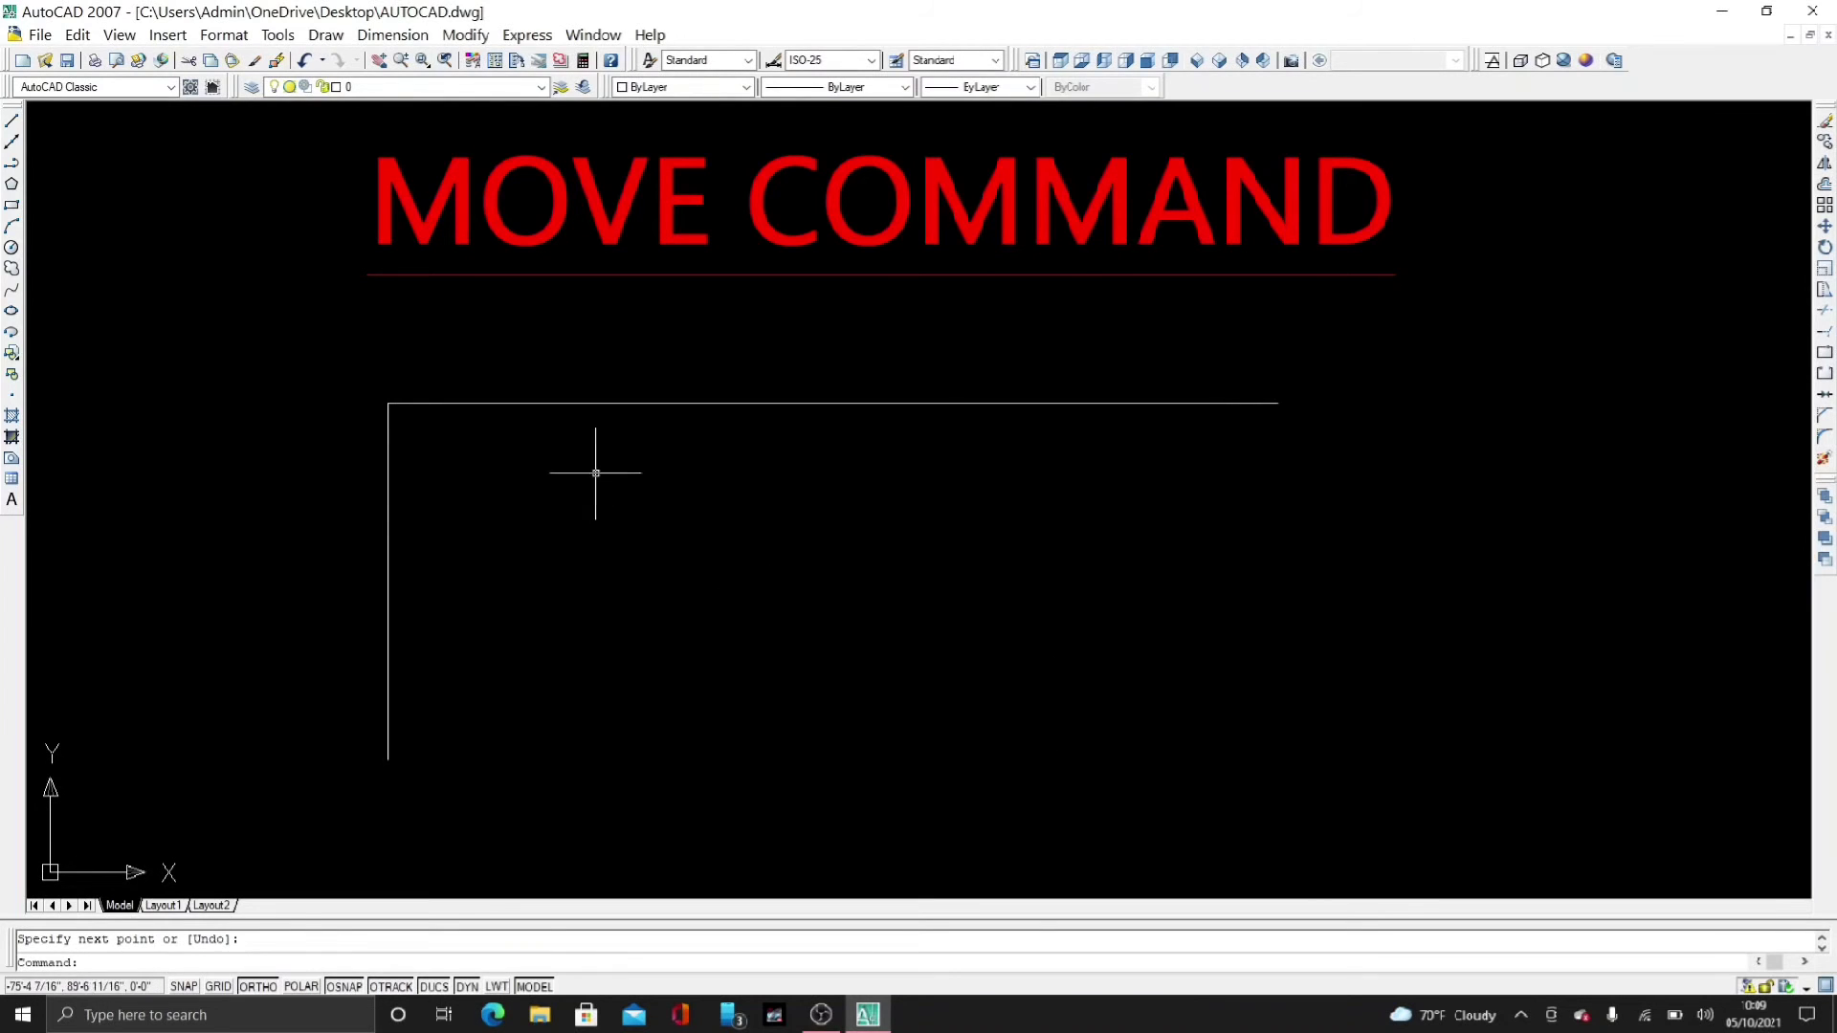
Step: Erase the vertical line at the left end together with the short line lying over the horizontal line
click(533, 487)
click(348, 565)
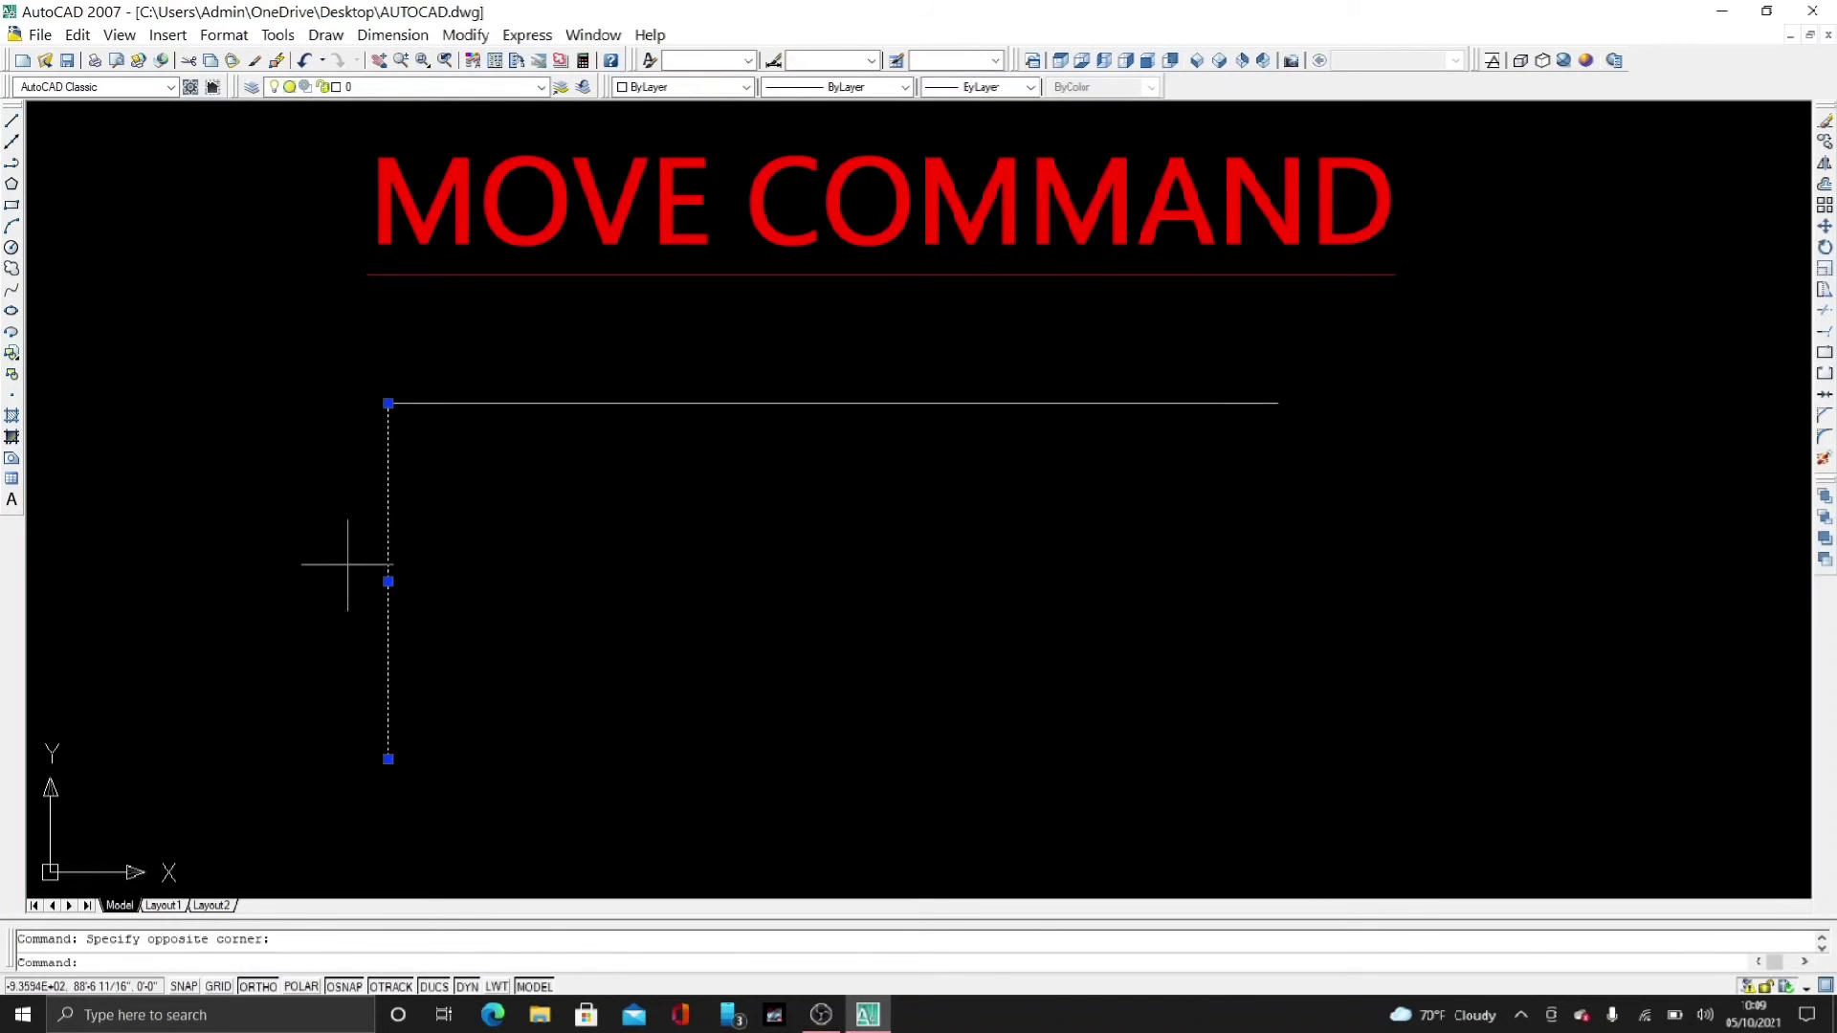
click(1032, 403)
key(Delete)
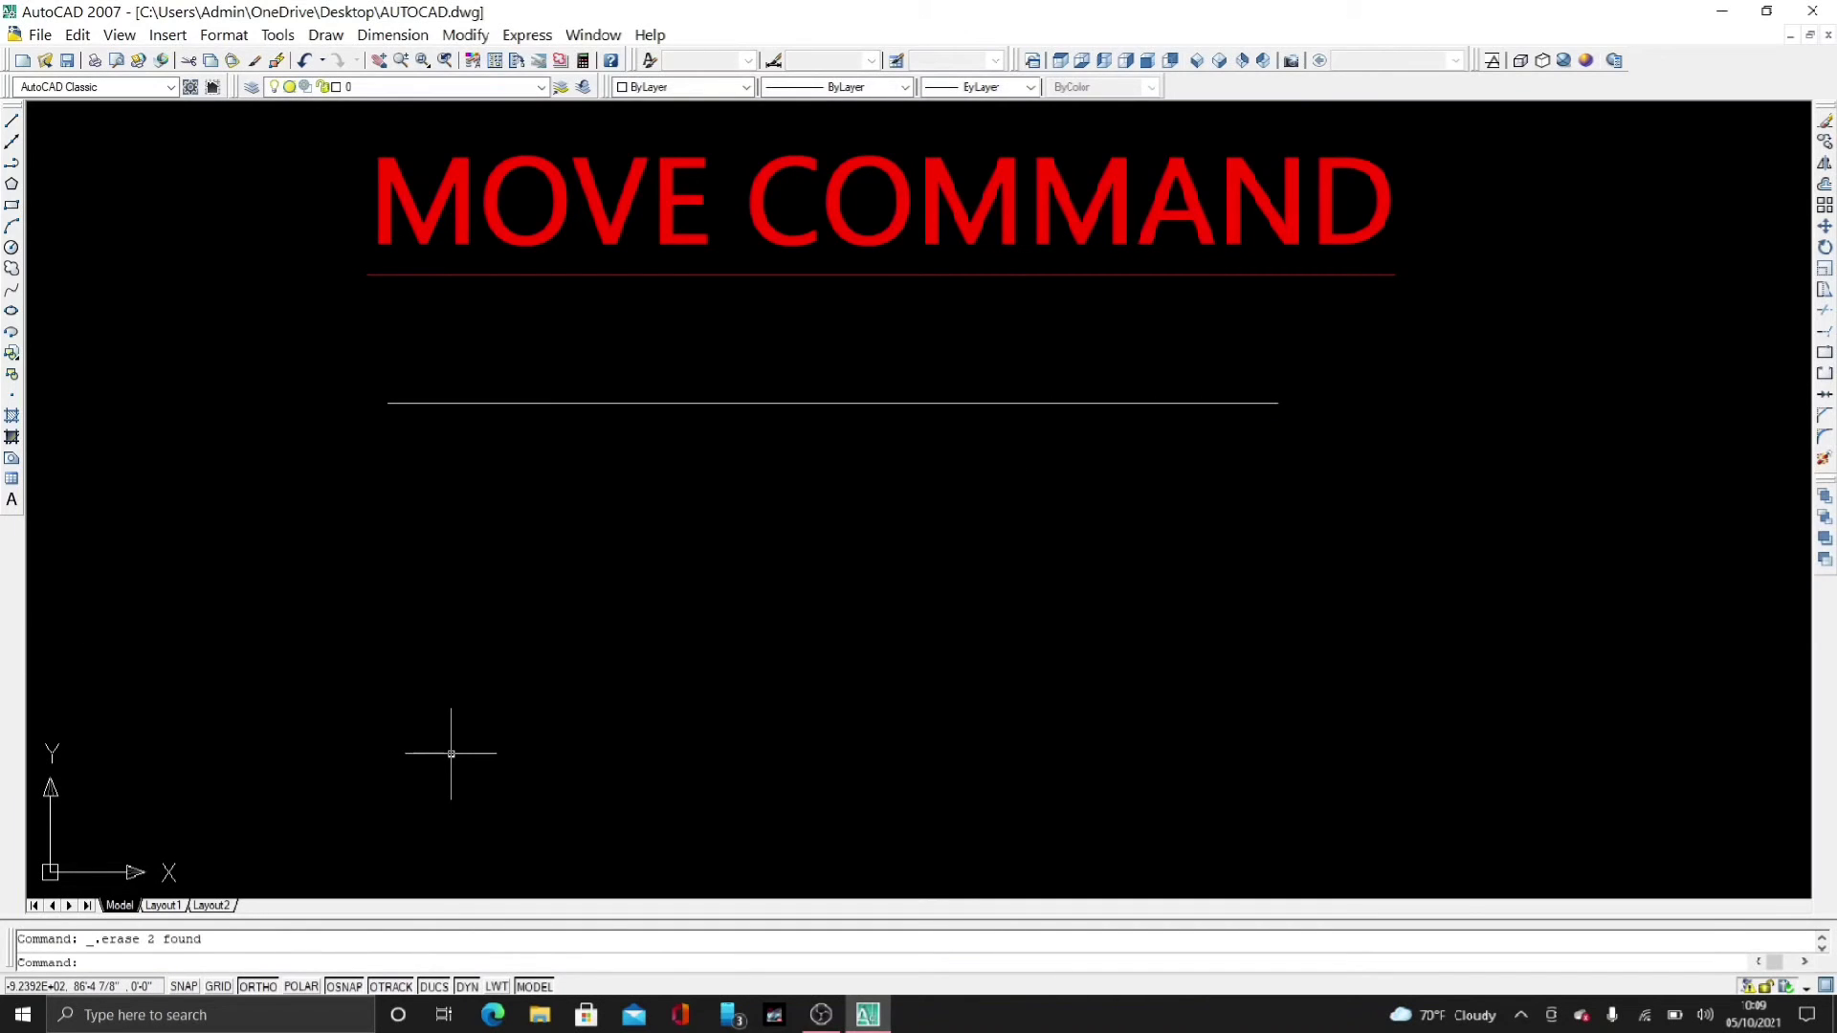
Step: Draw a 4' vertical line straight down from the right endpoint of the horizontal line
key(Return)
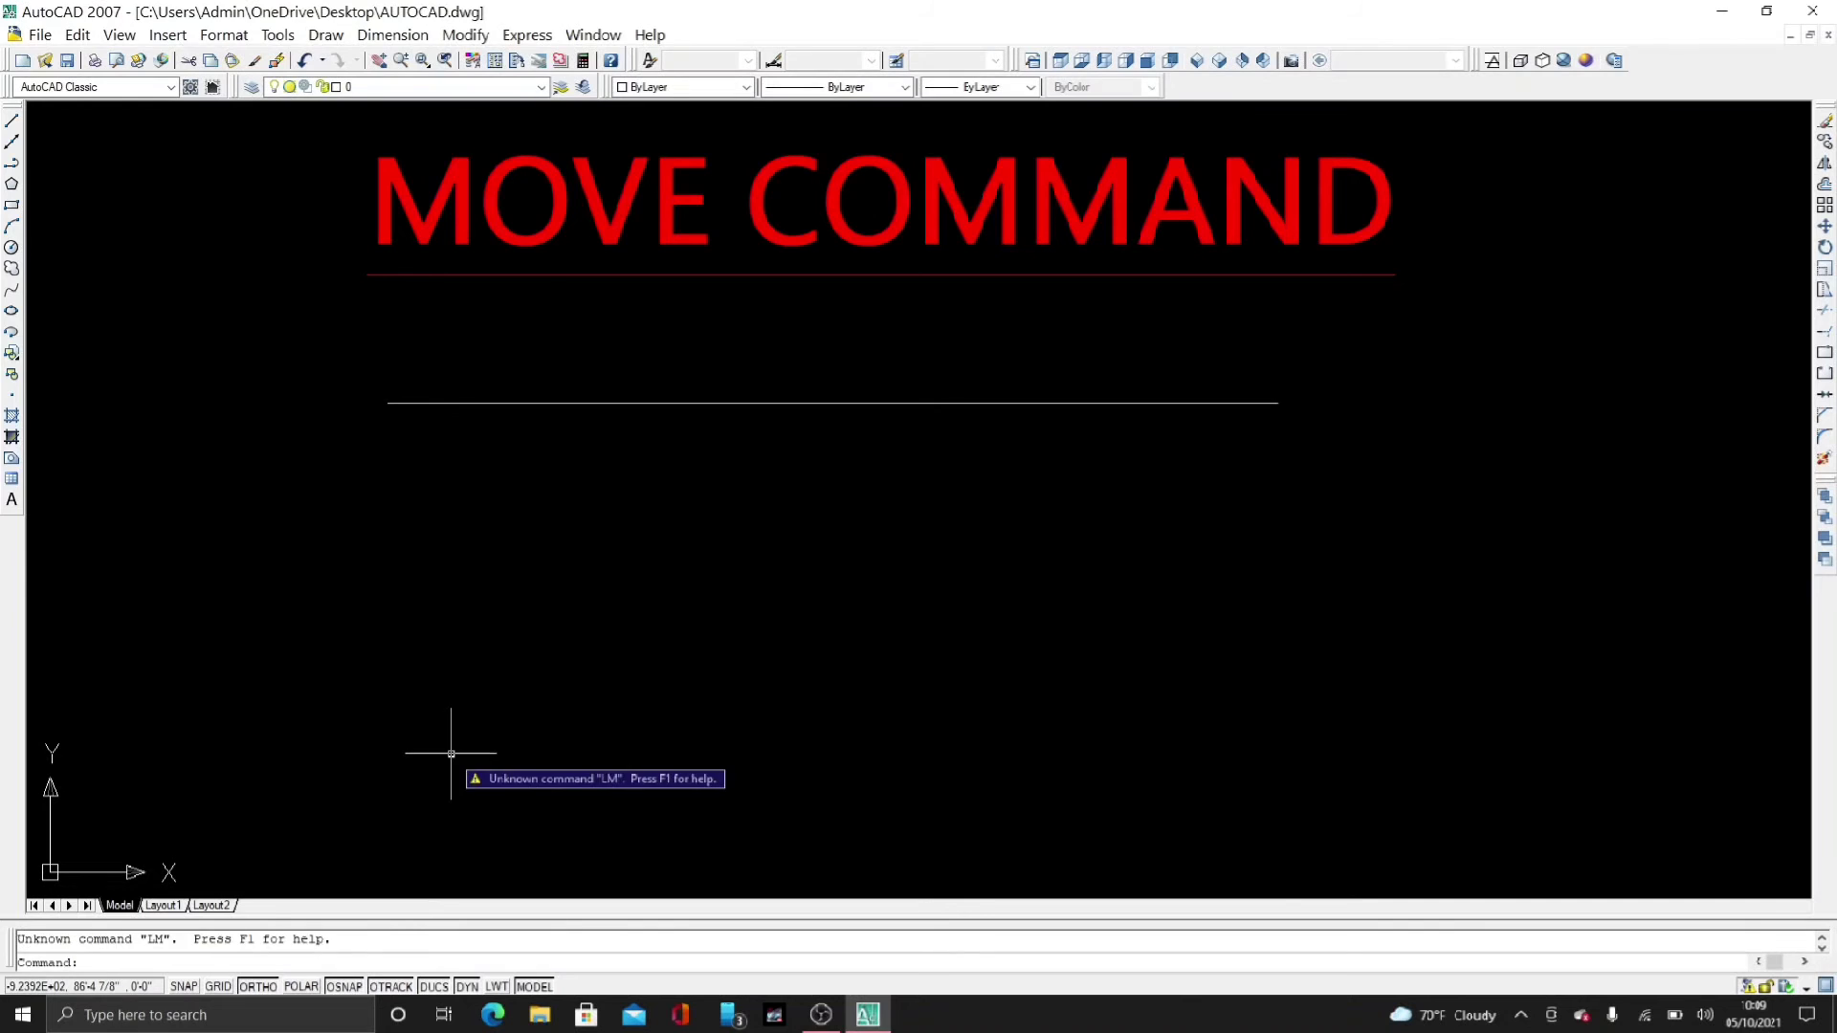
key(Escape)
text(l)
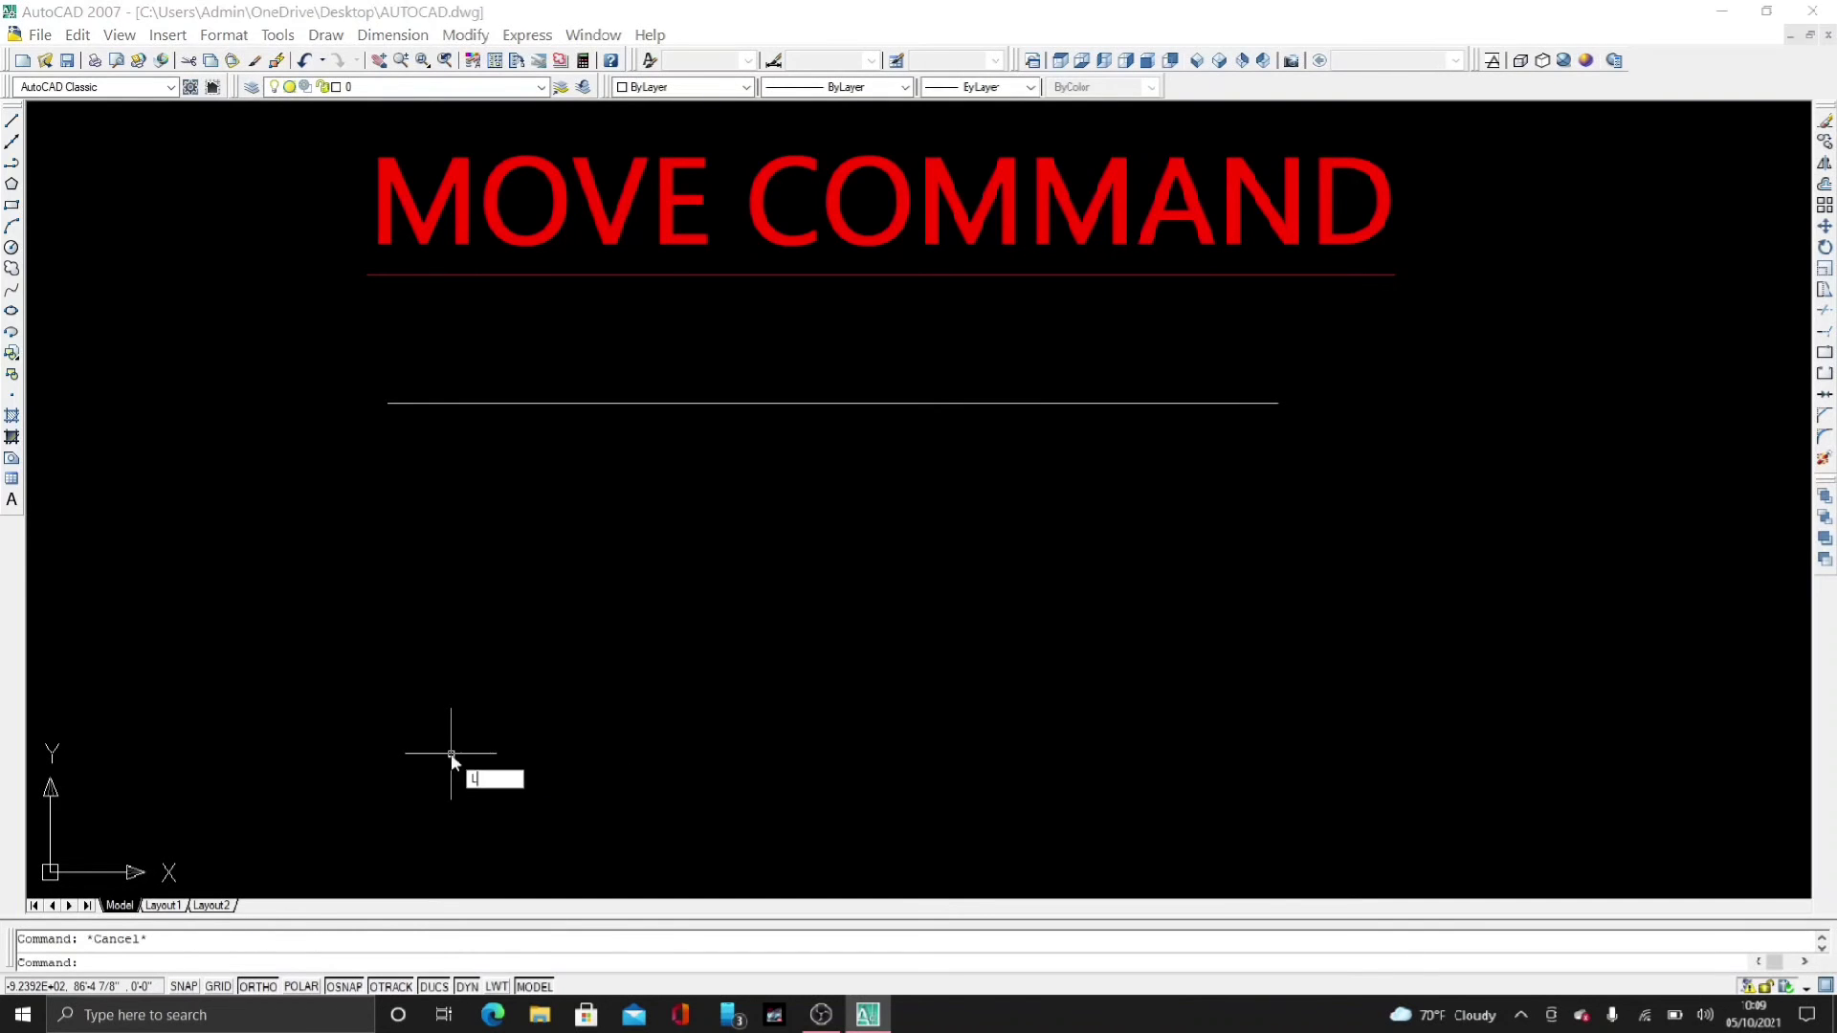
key(Return)
click(1278, 403)
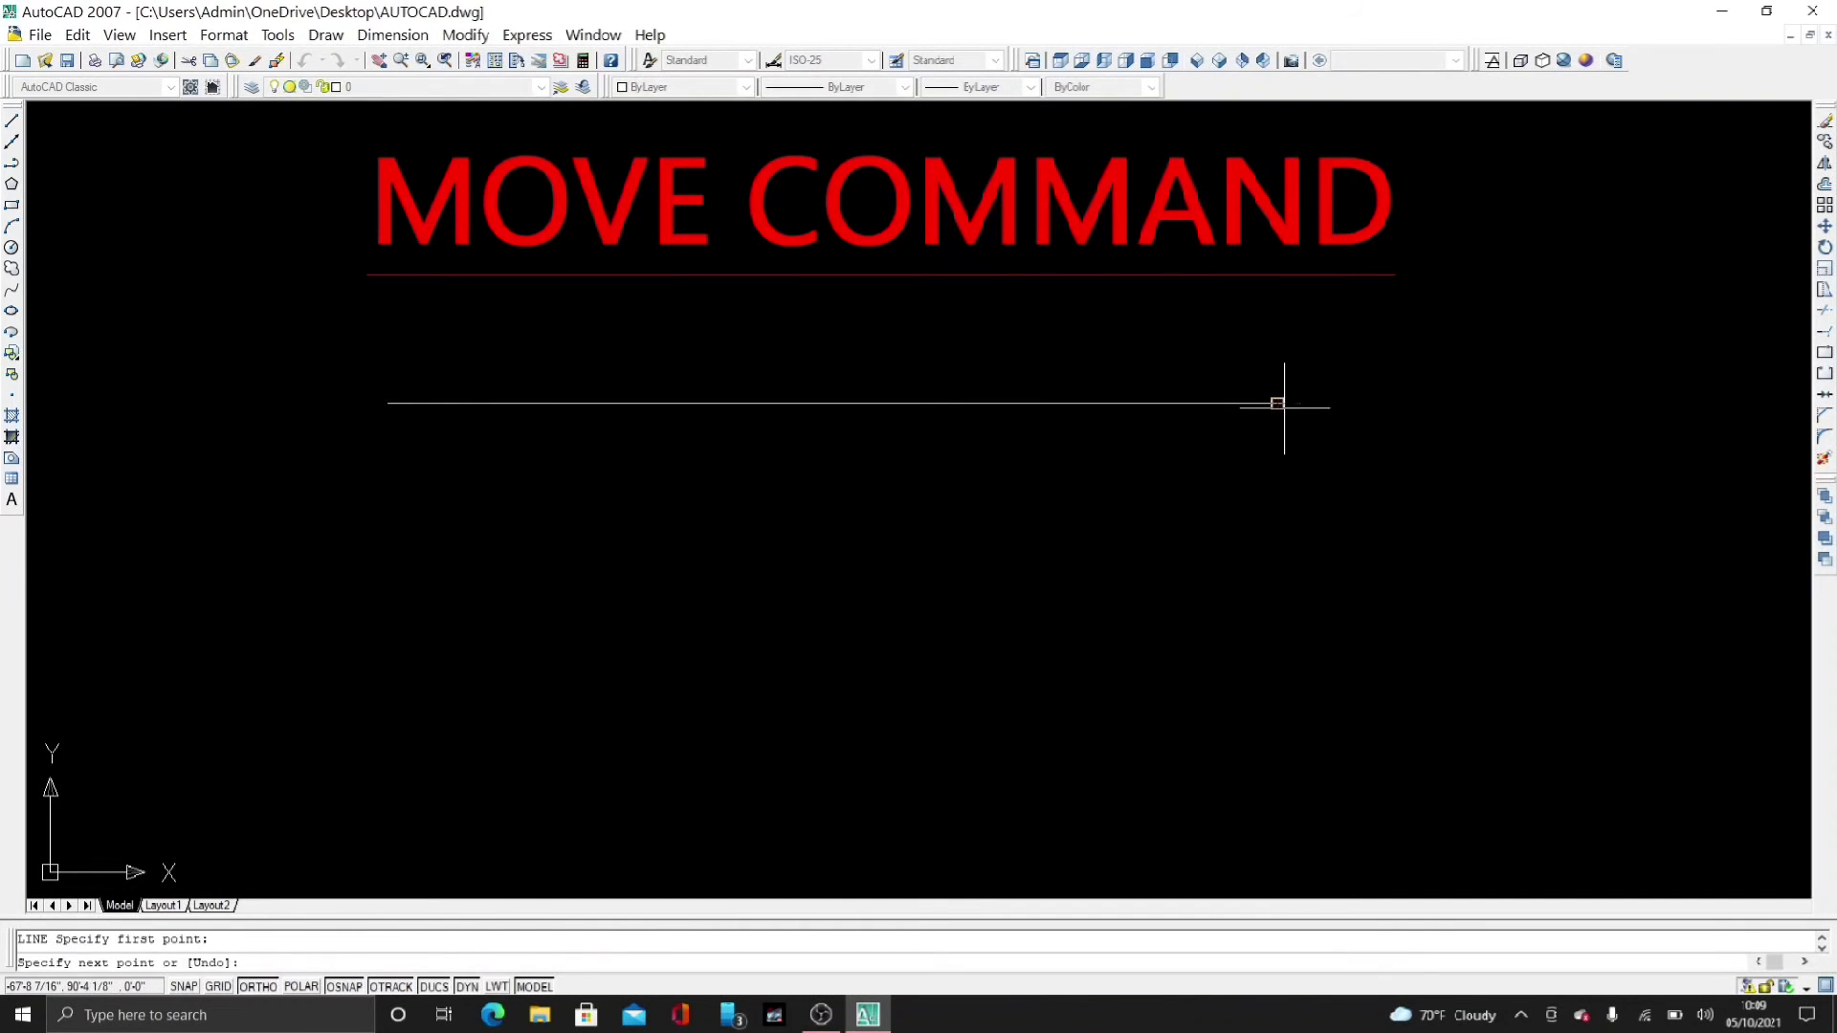
text(4)
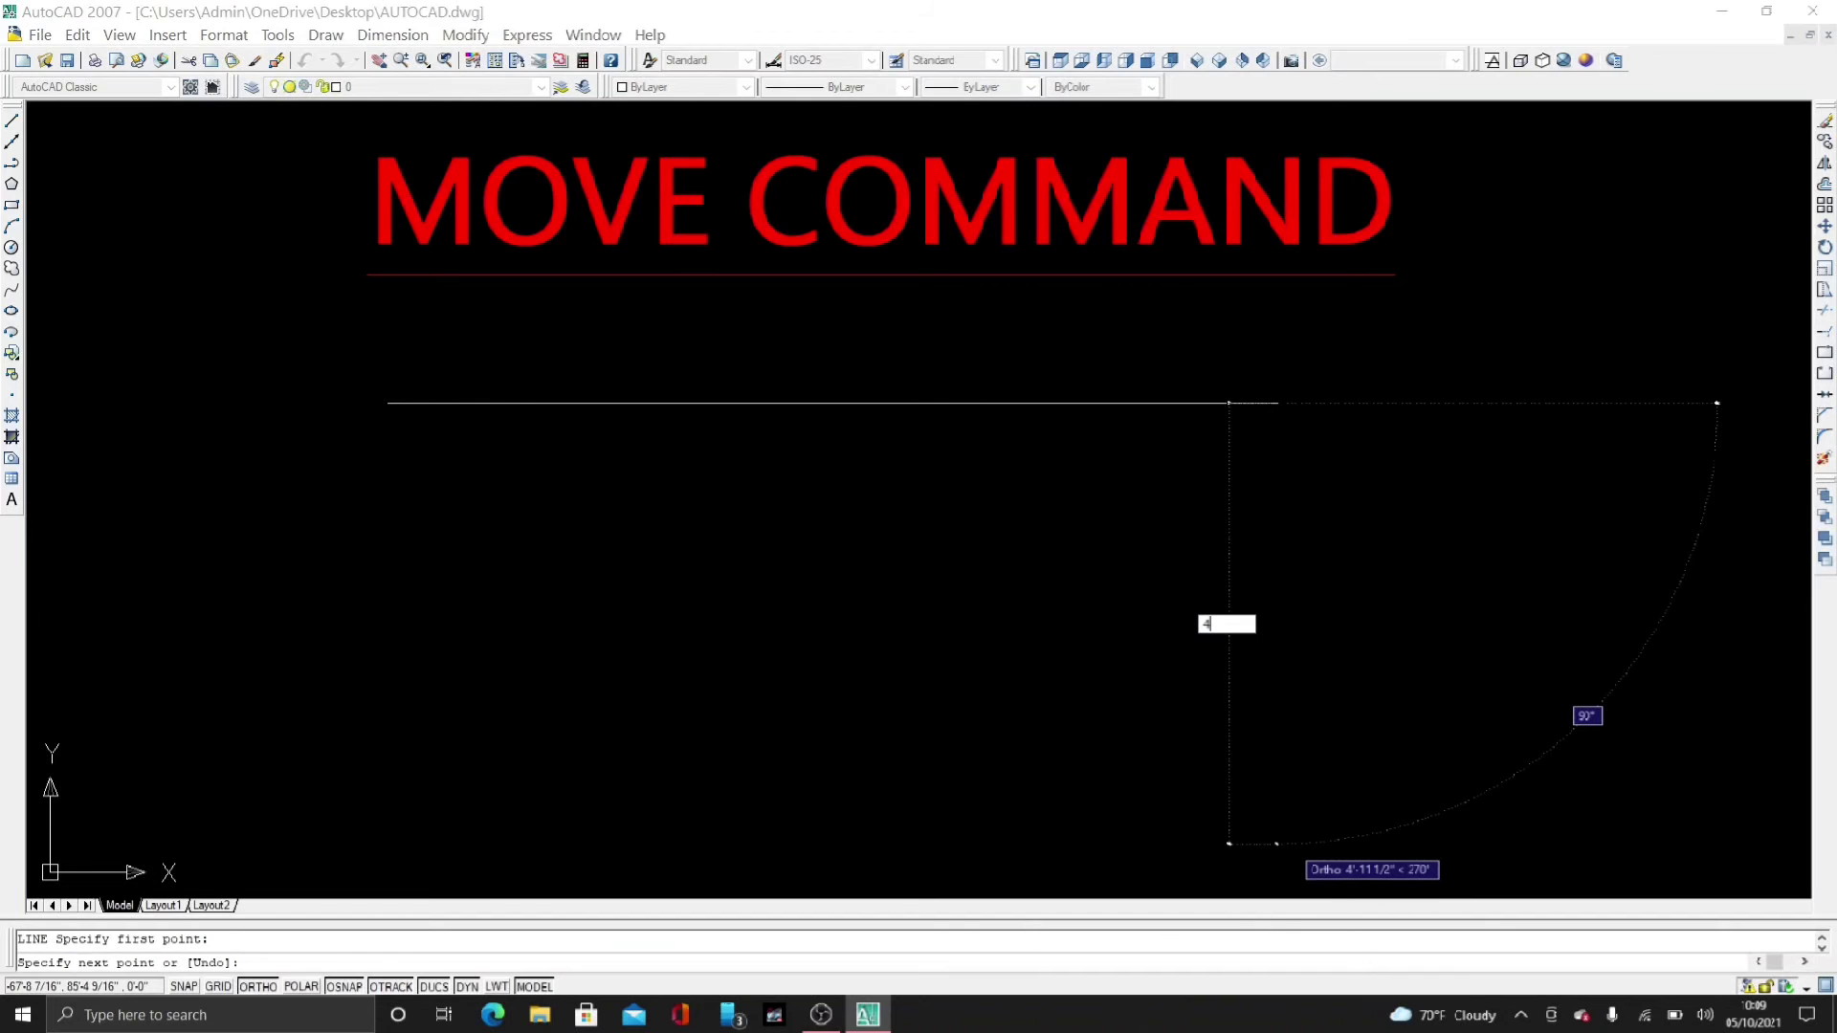
key(Return)
key(Return)
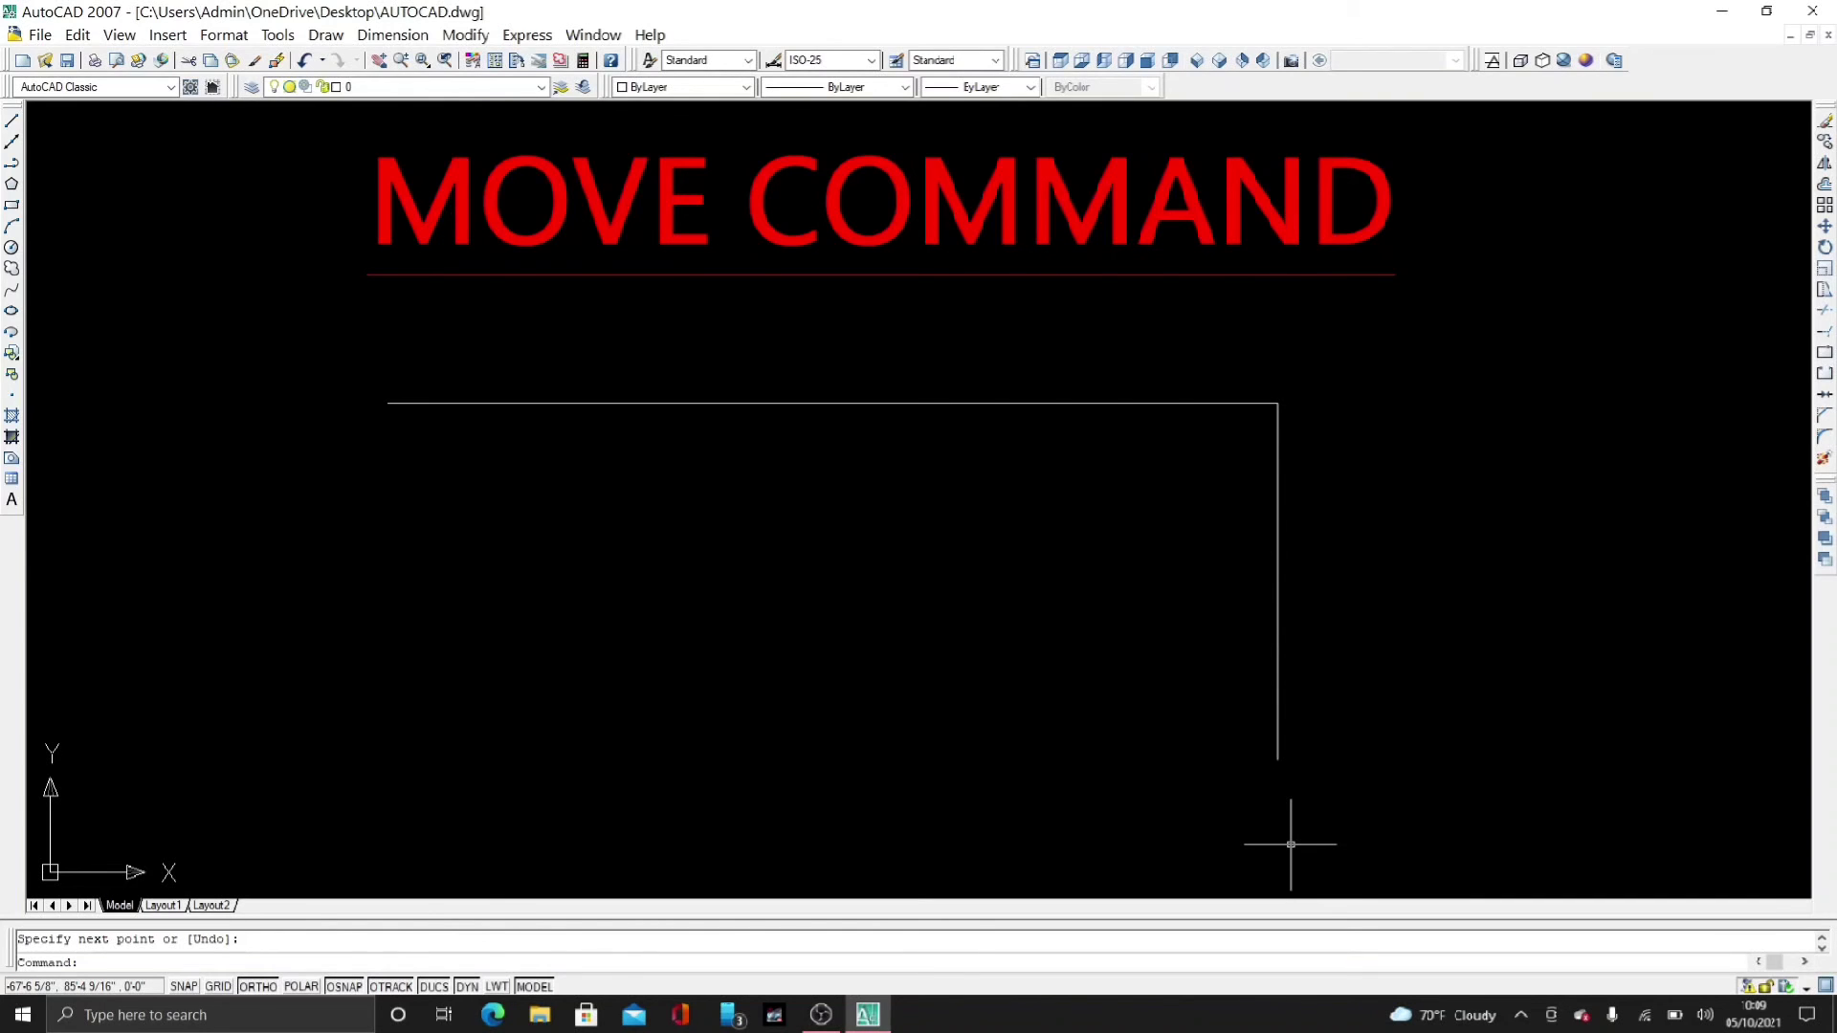
Step: Move the vertical line by its upper endpoint to the horizontal line's left endpoint, and undo the move
click(466, 36)
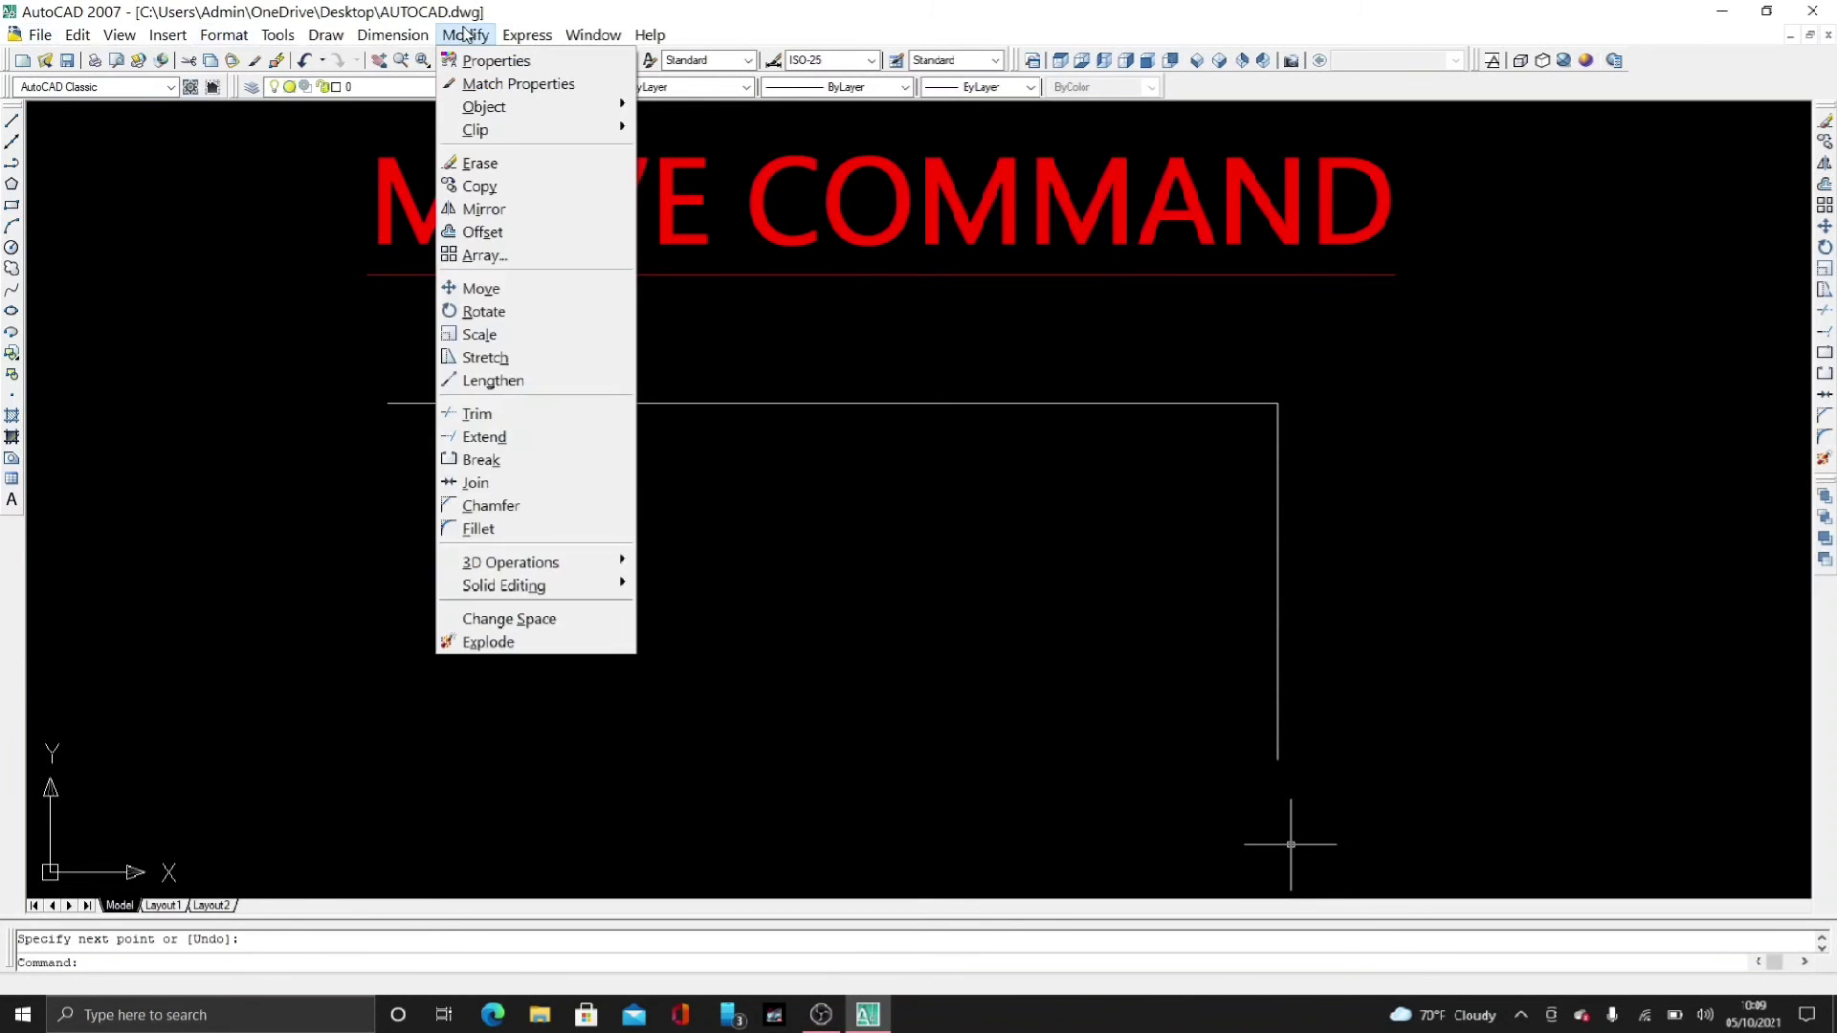
click(466, 35)
click(466, 35)
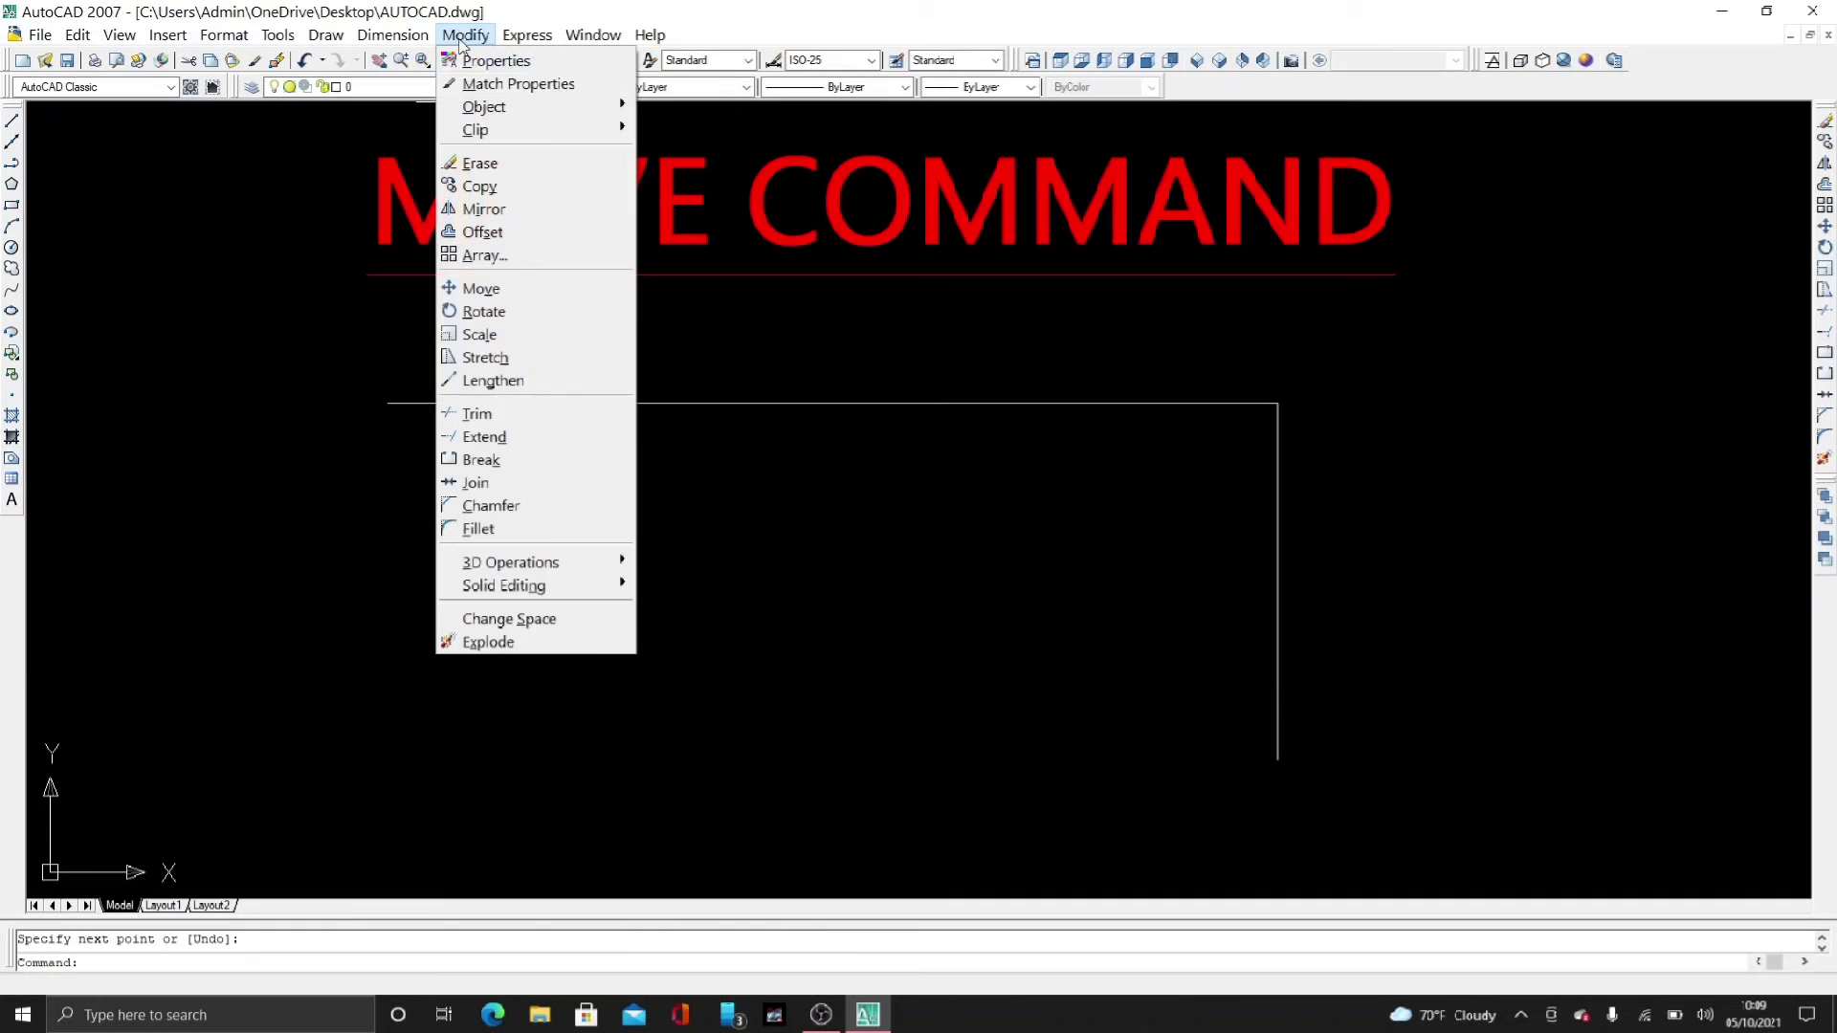
click(517, 290)
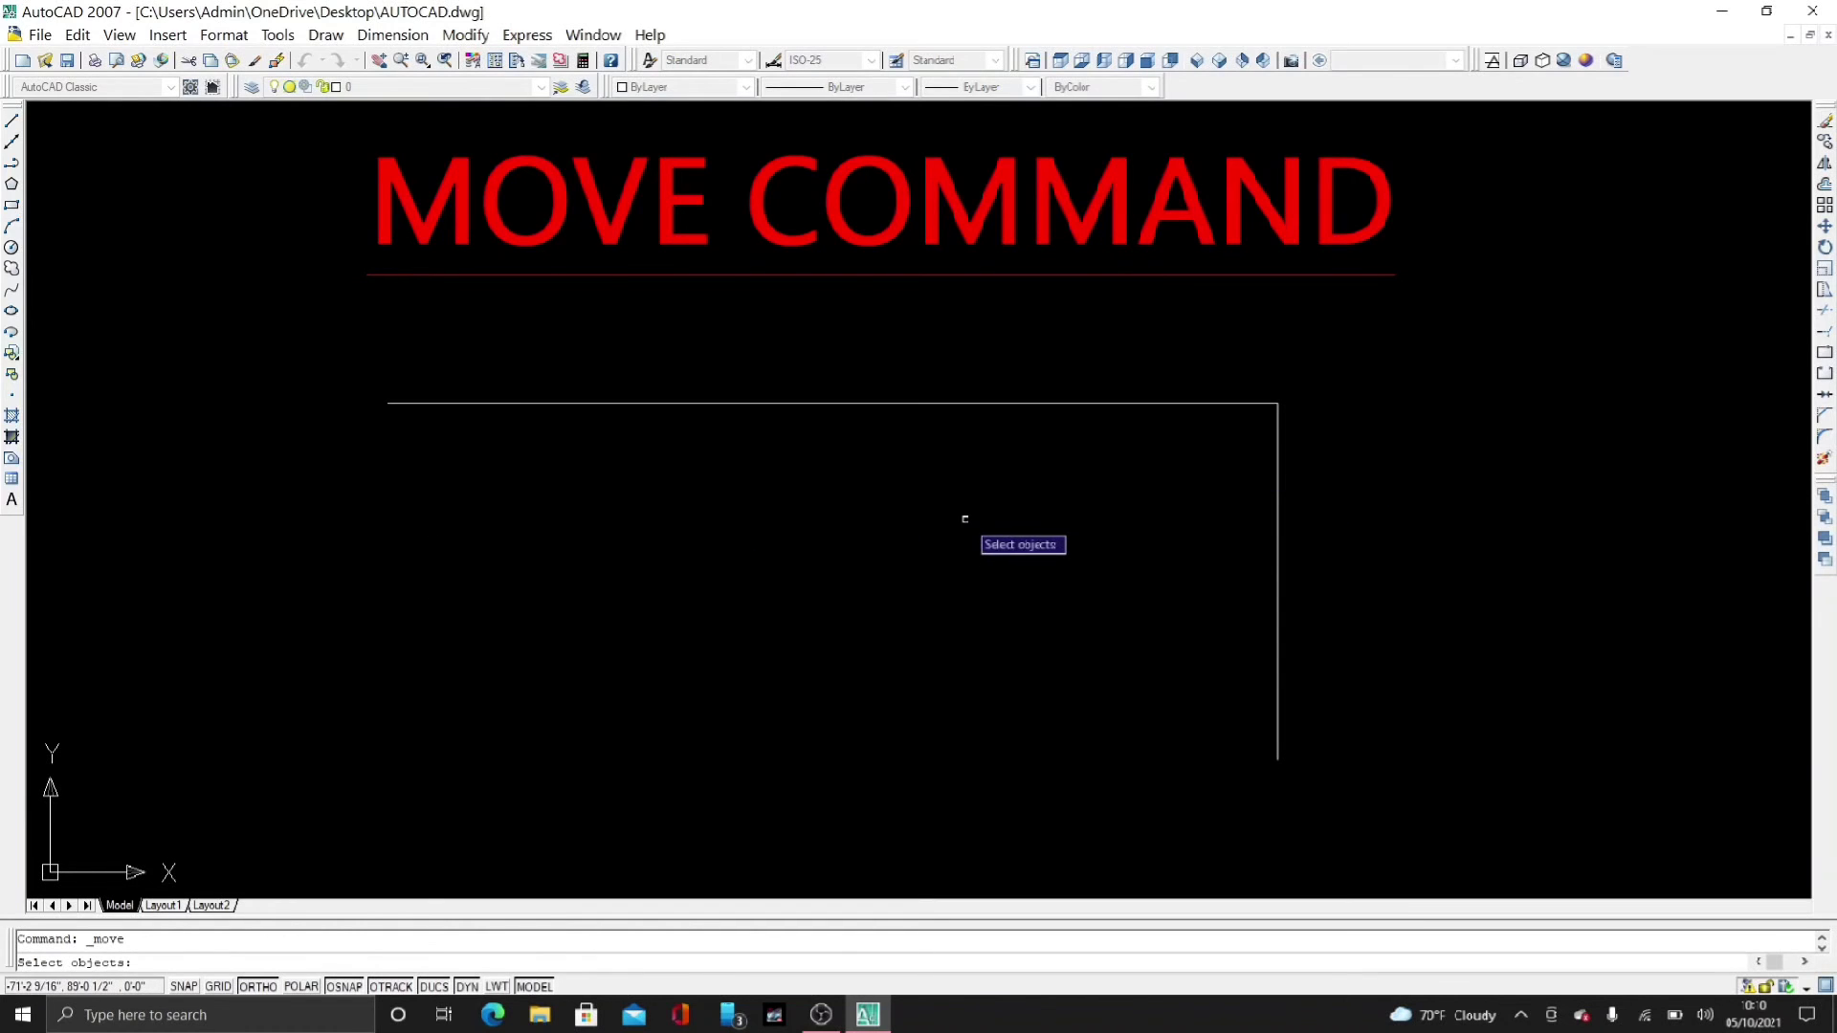
click(1276, 532)
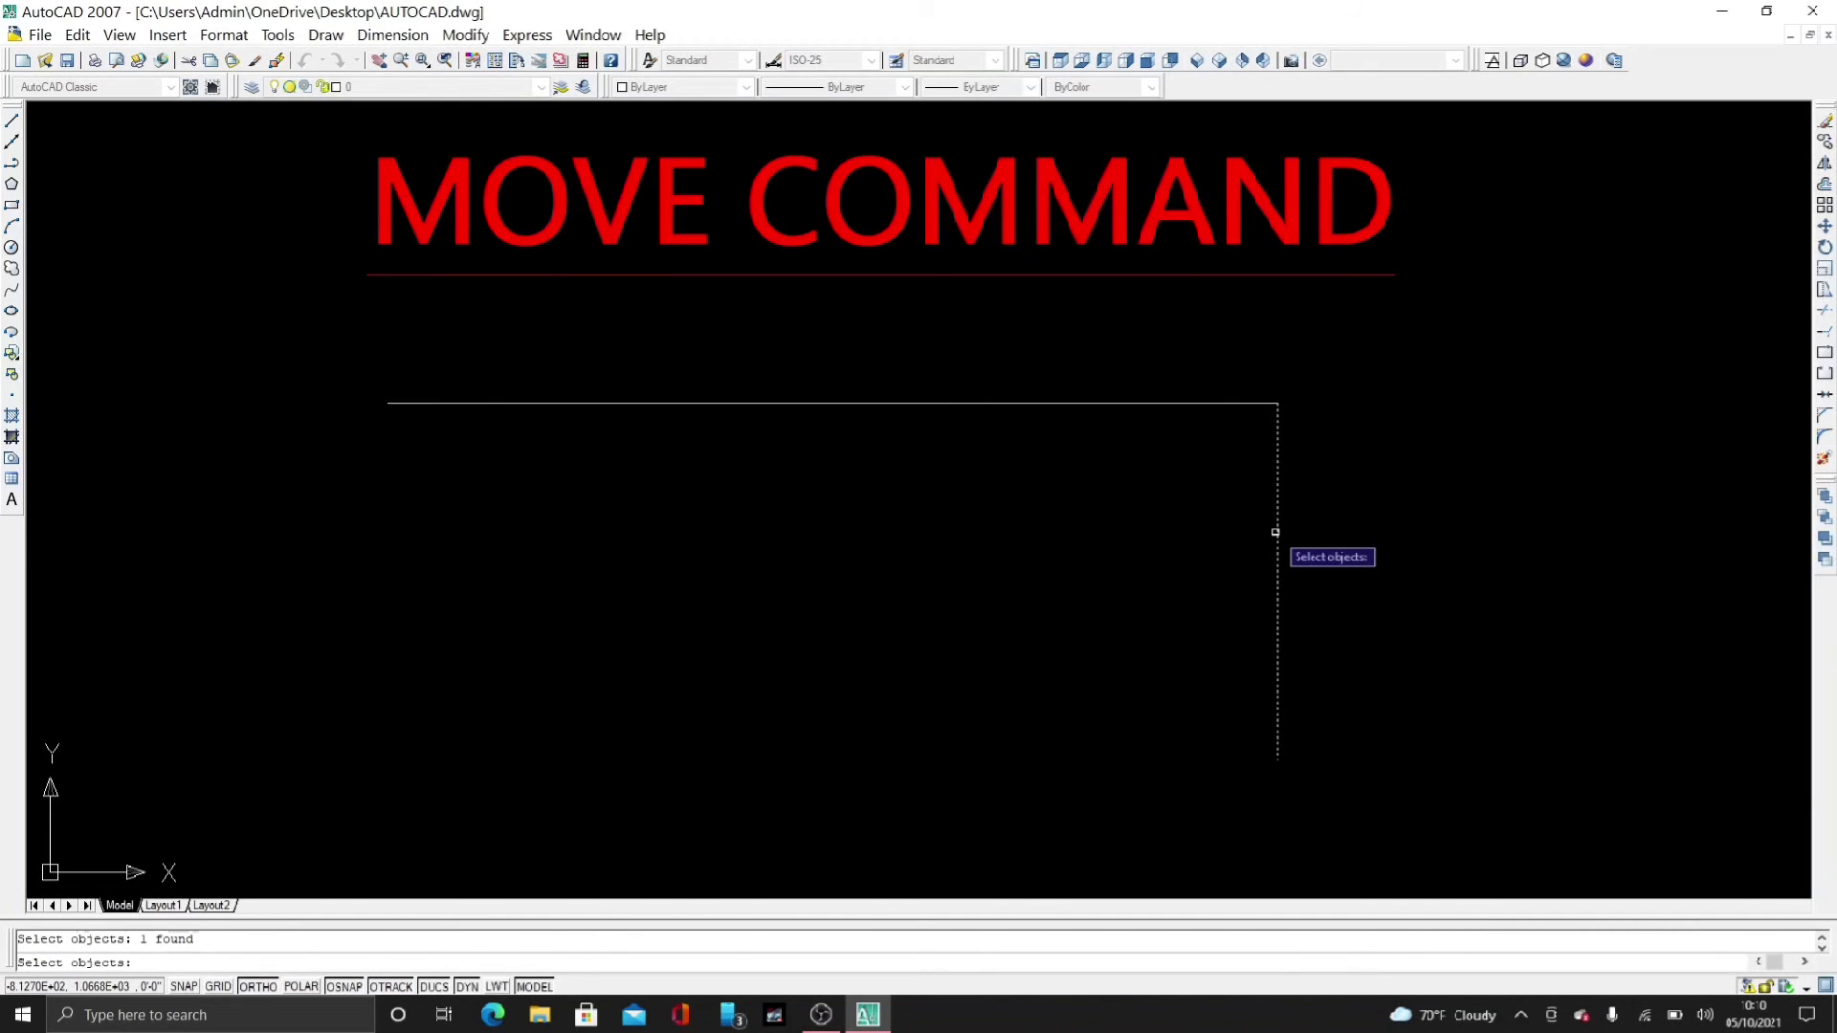
key(Return)
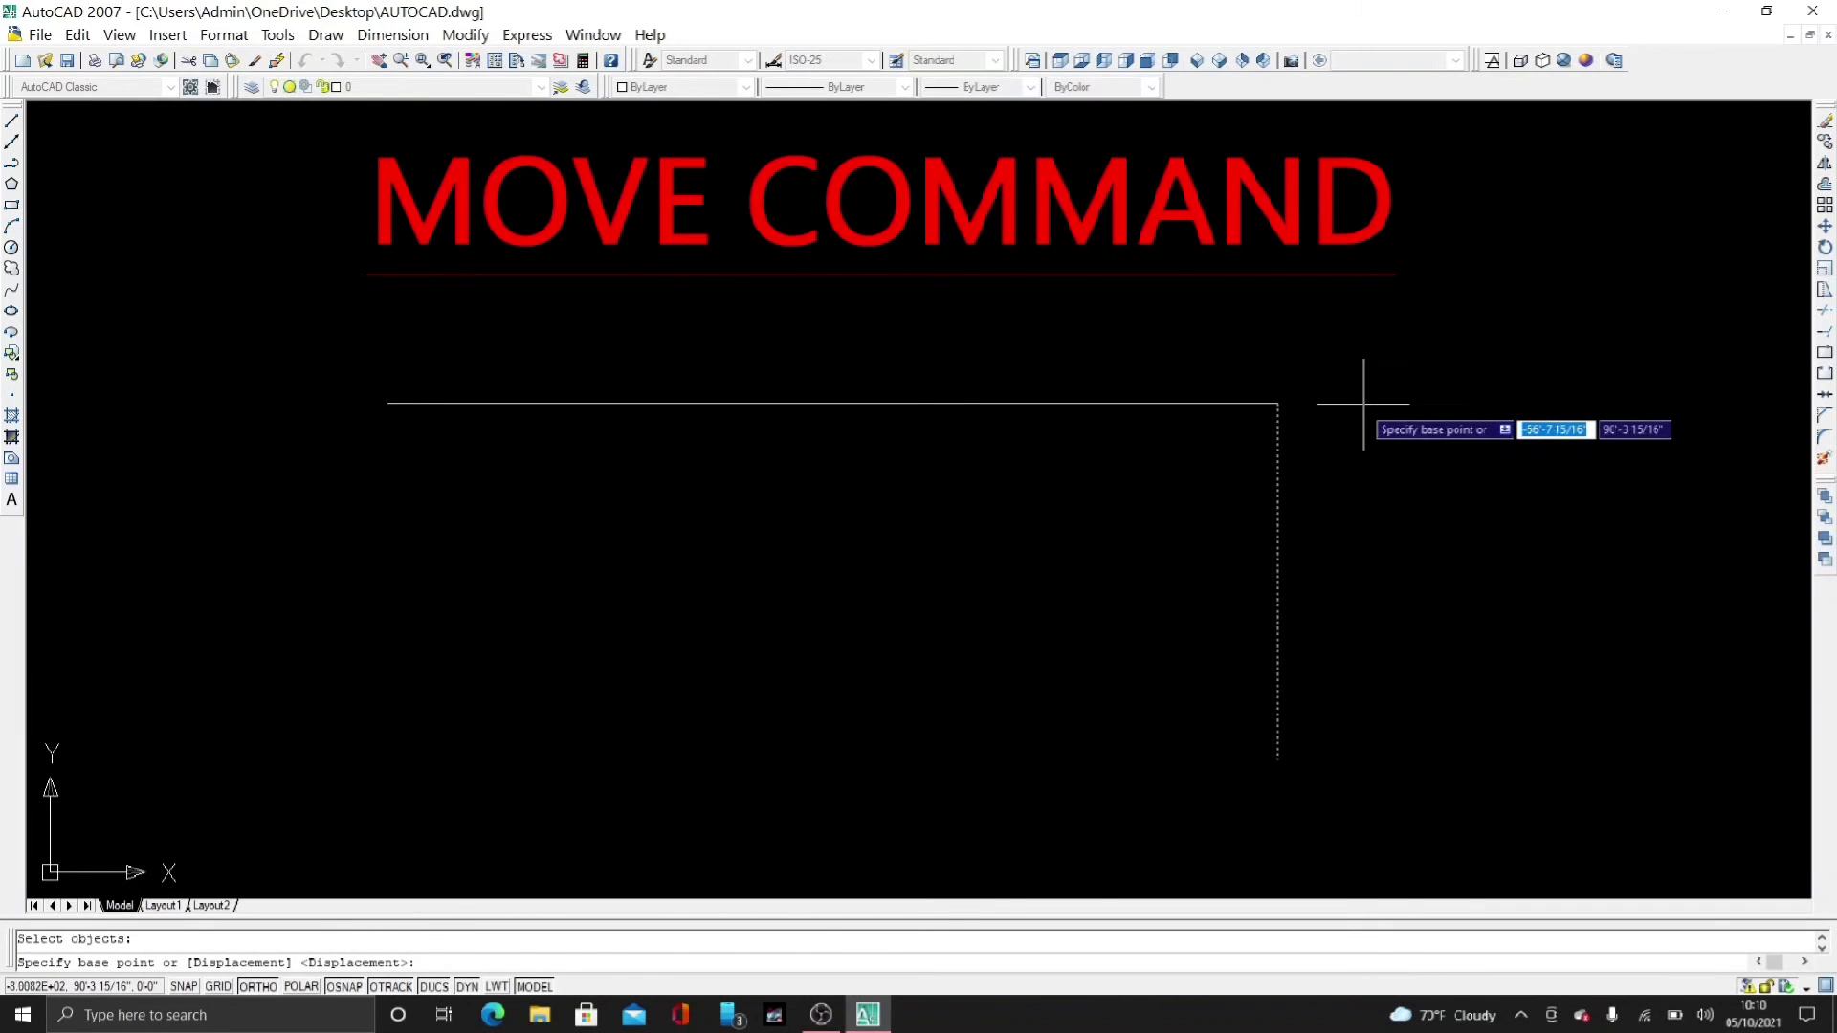
click(1277, 403)
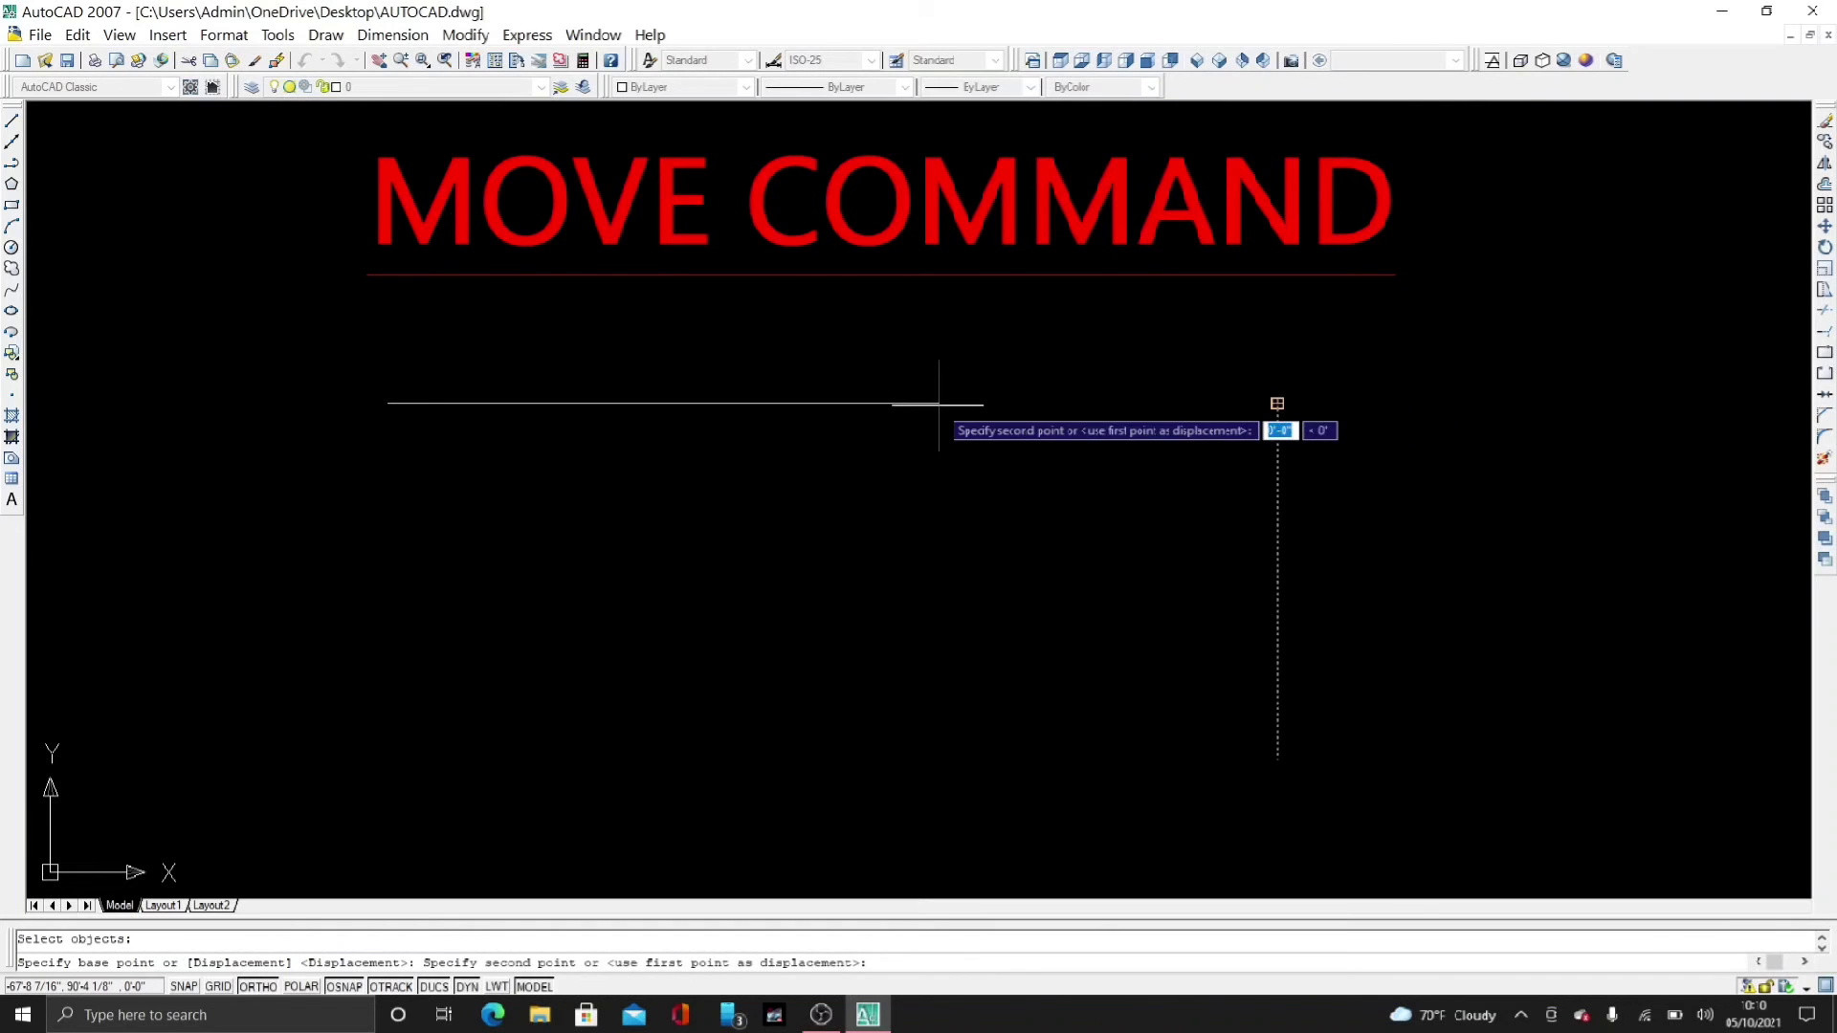
click(389, 402)
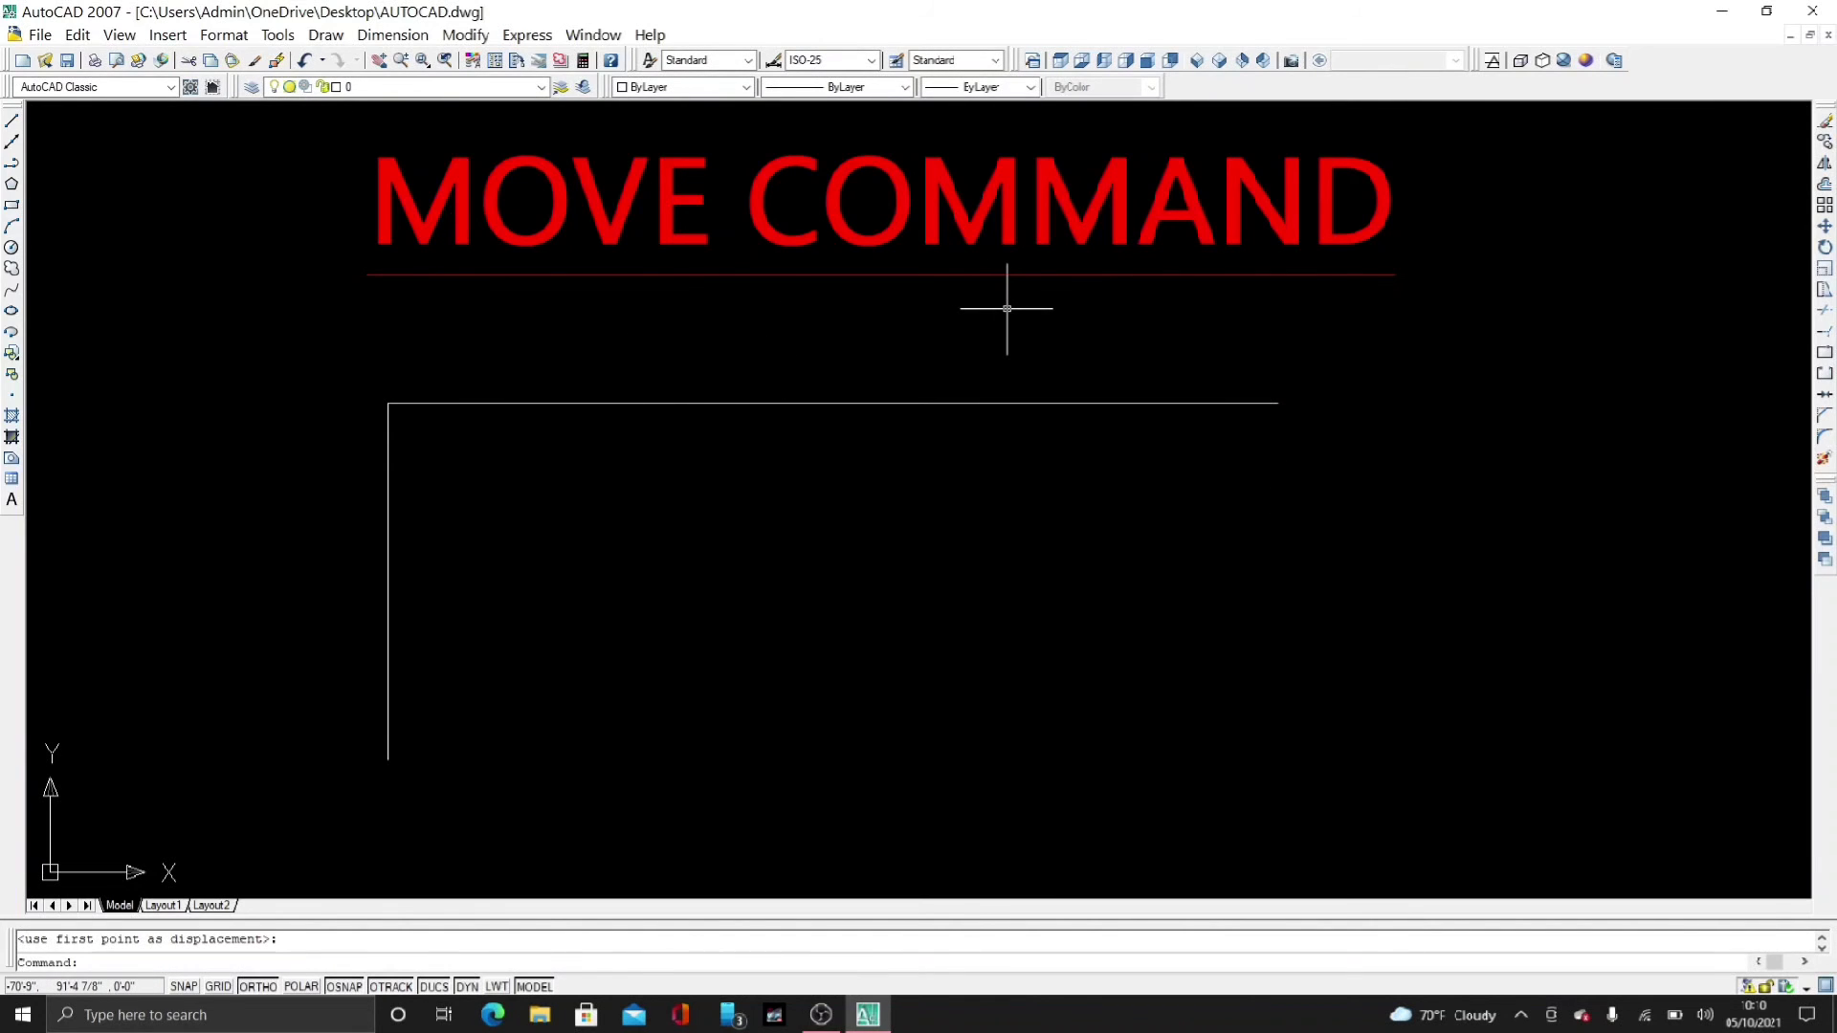
key(ctrl+z)
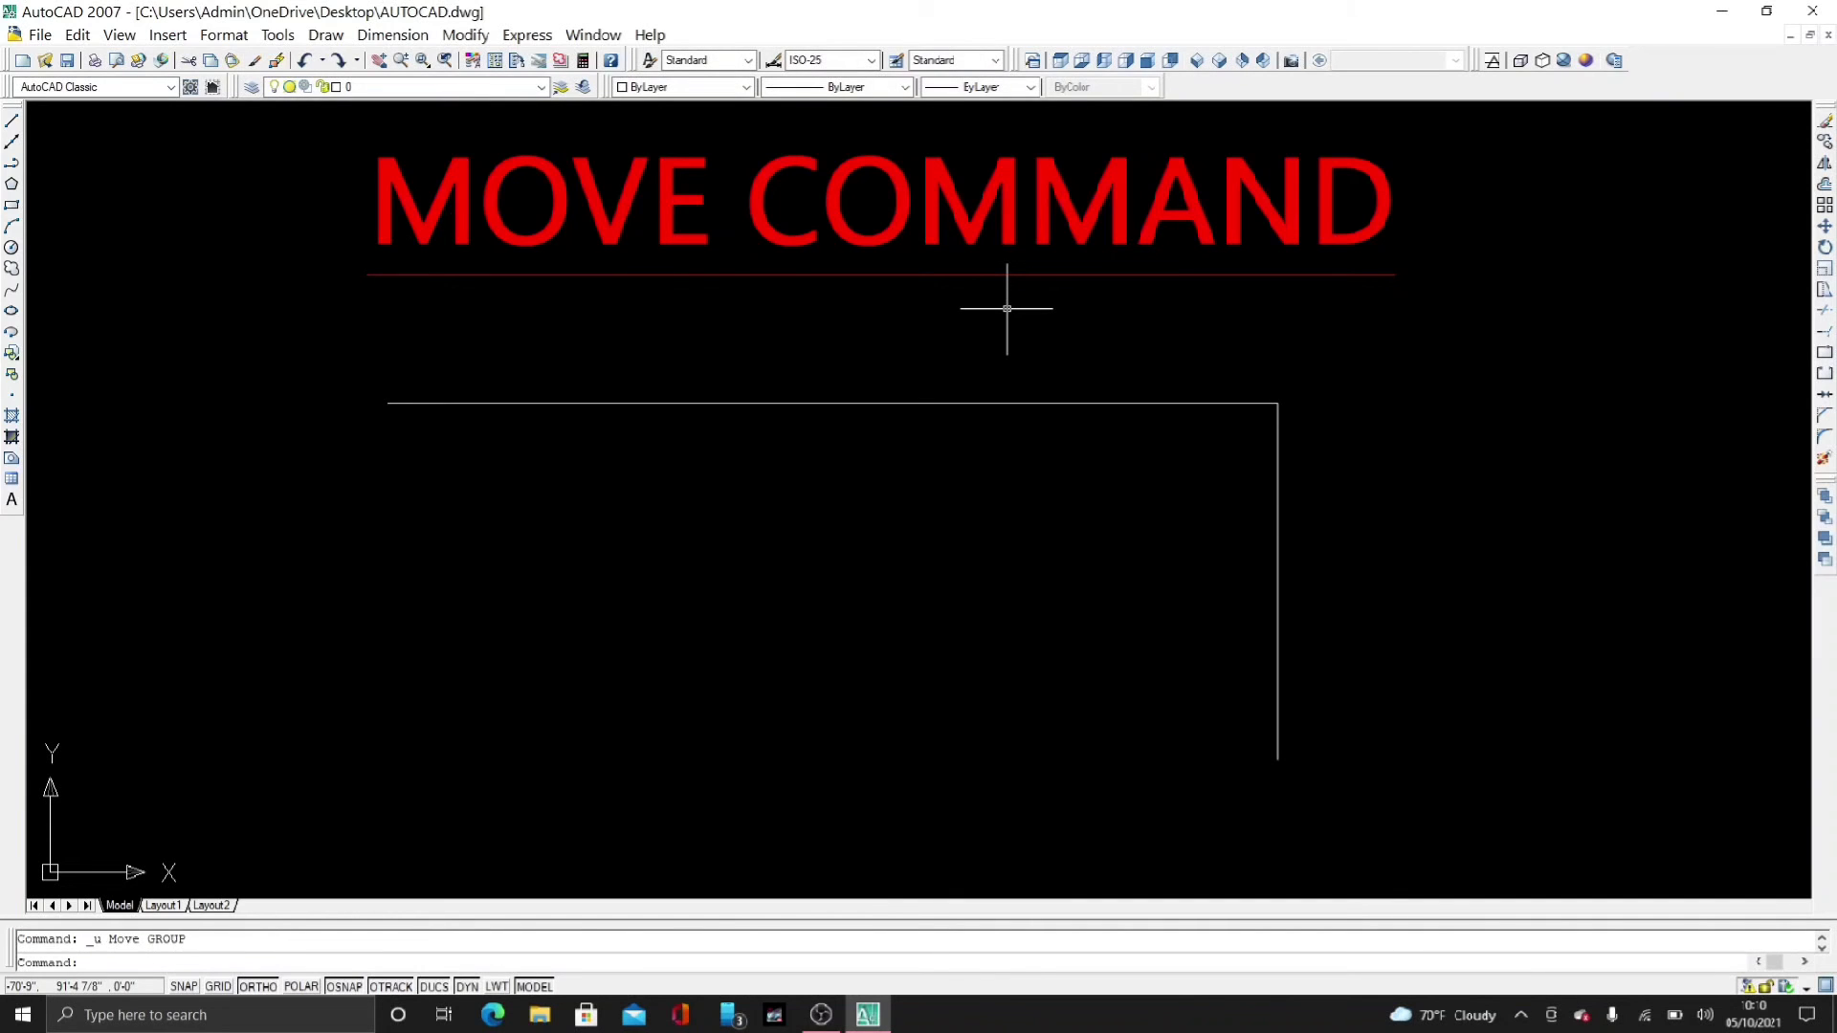
click(480, 40)
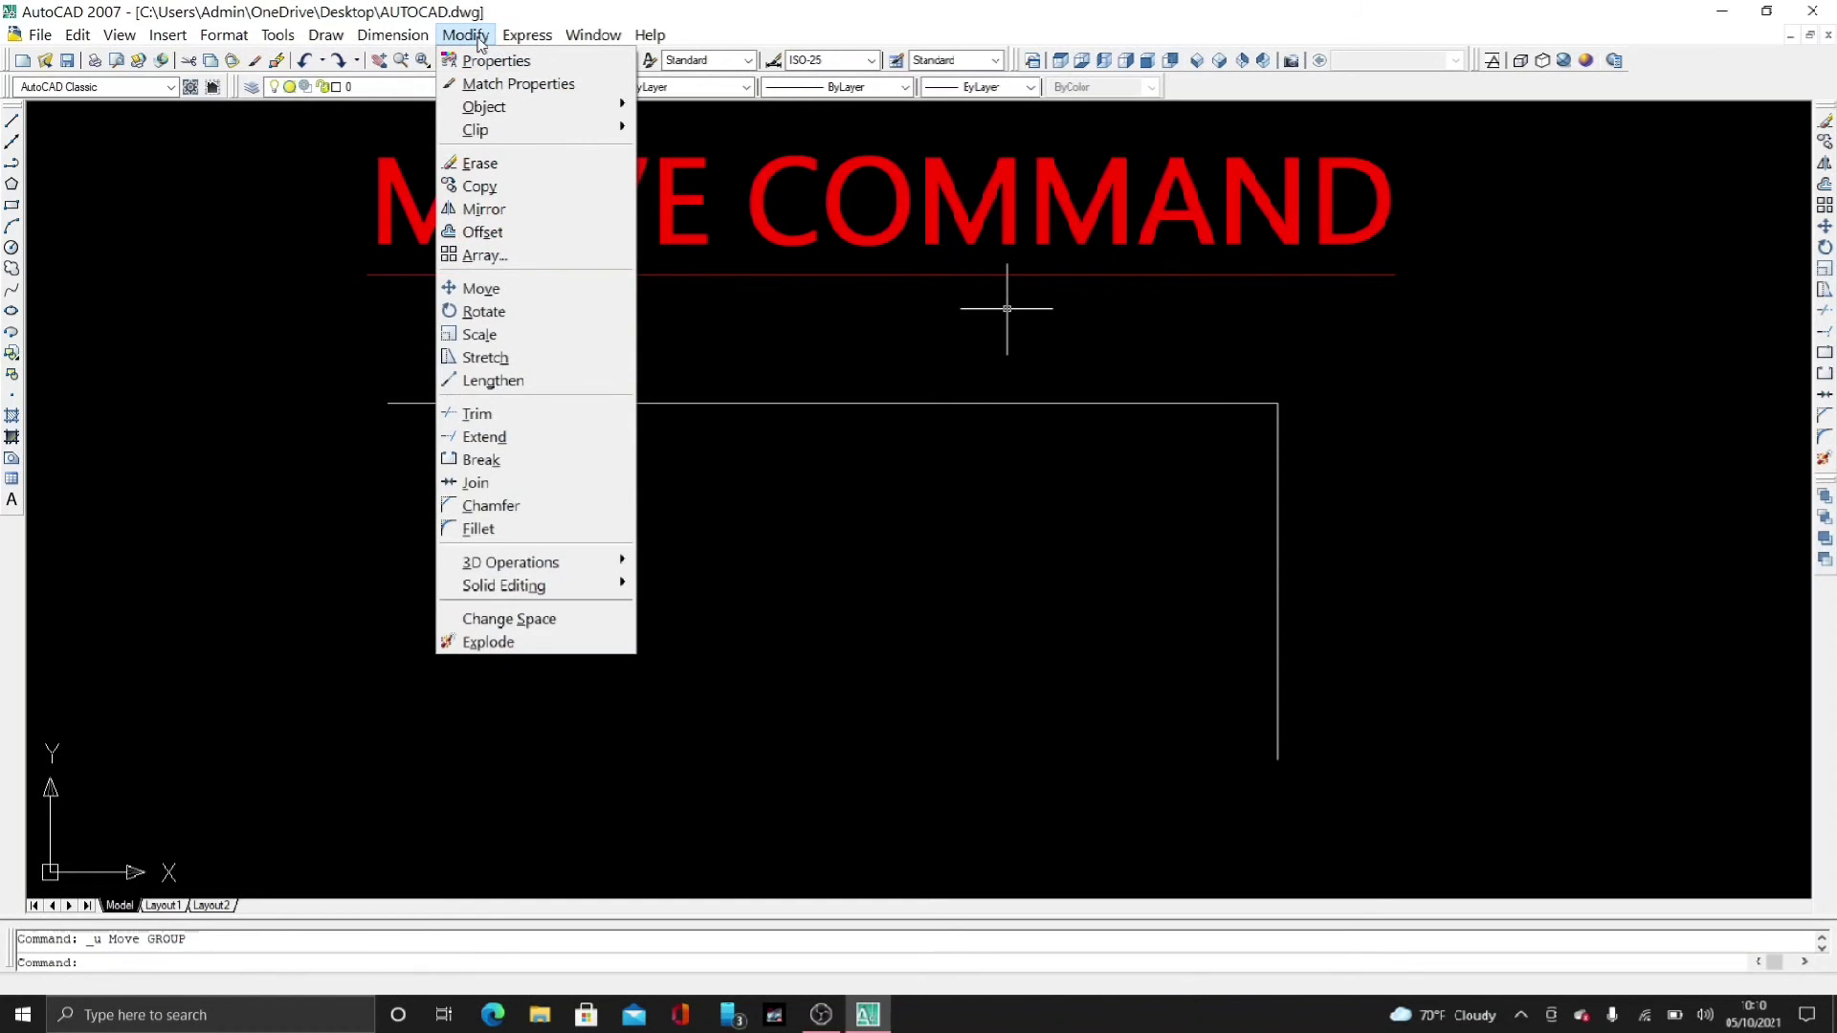
click(480, 40)
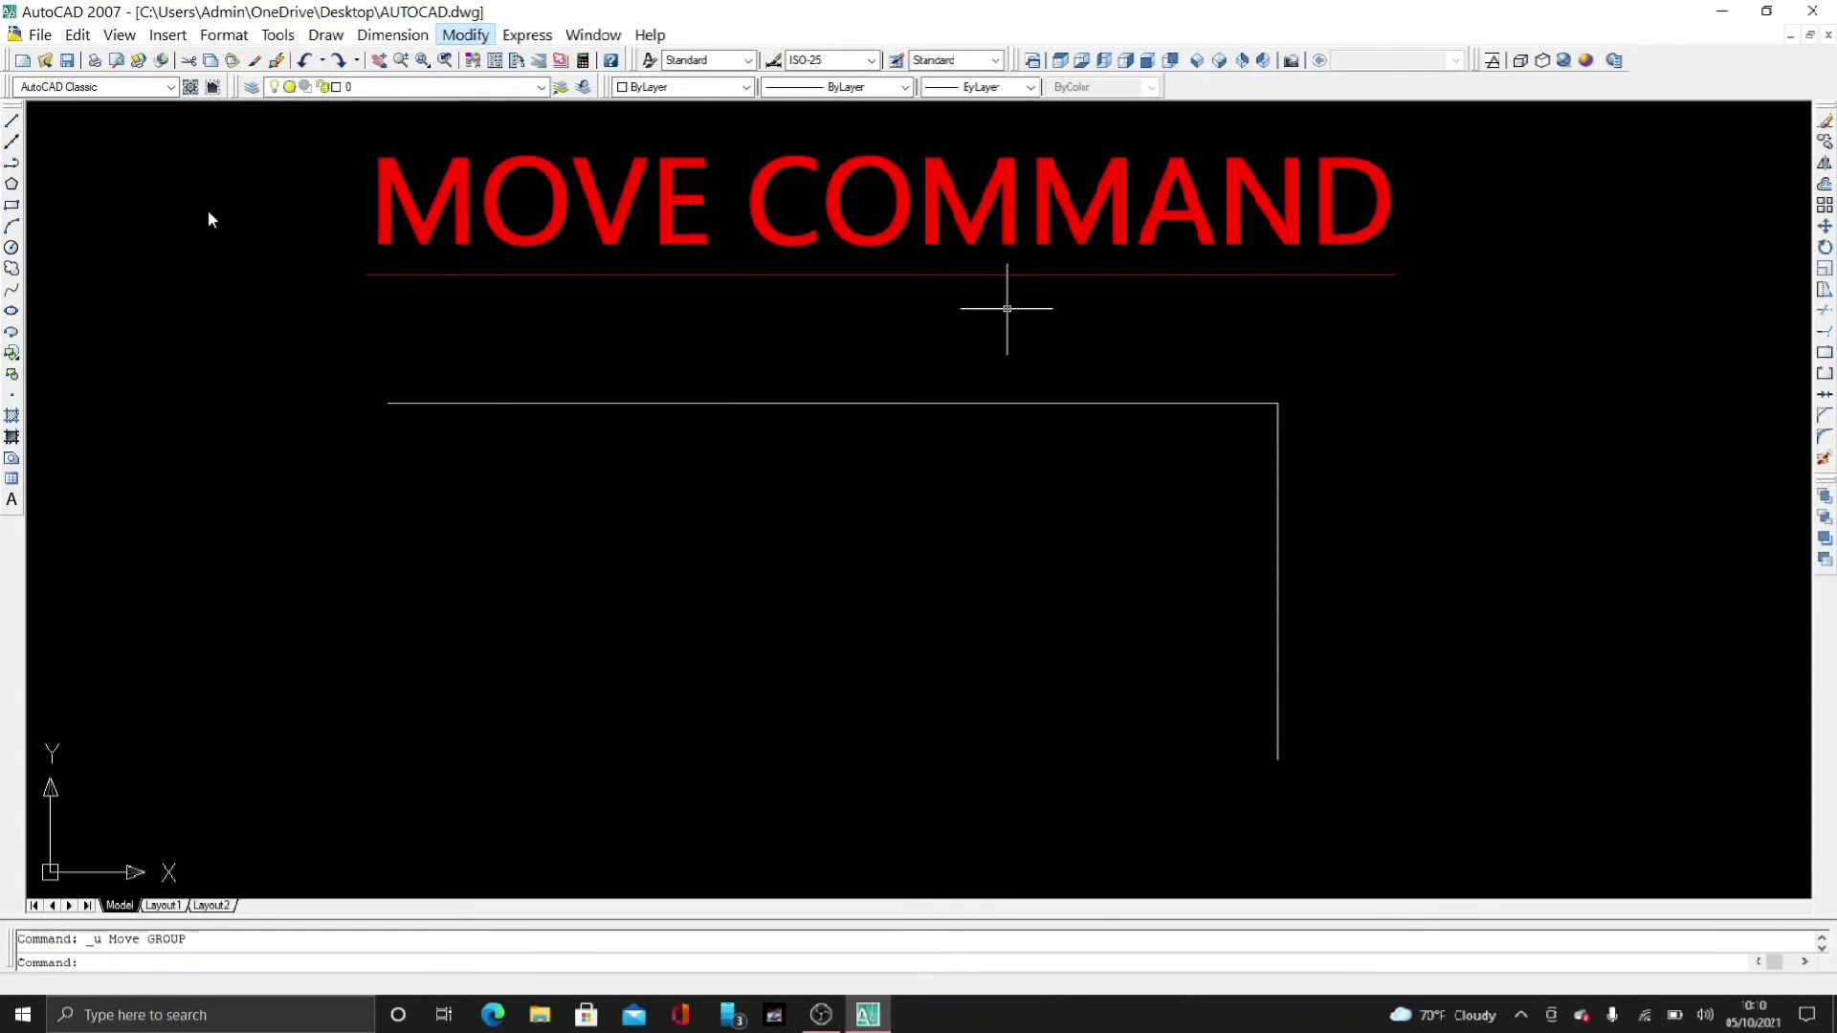
click(227, 518)
click(229, 517)
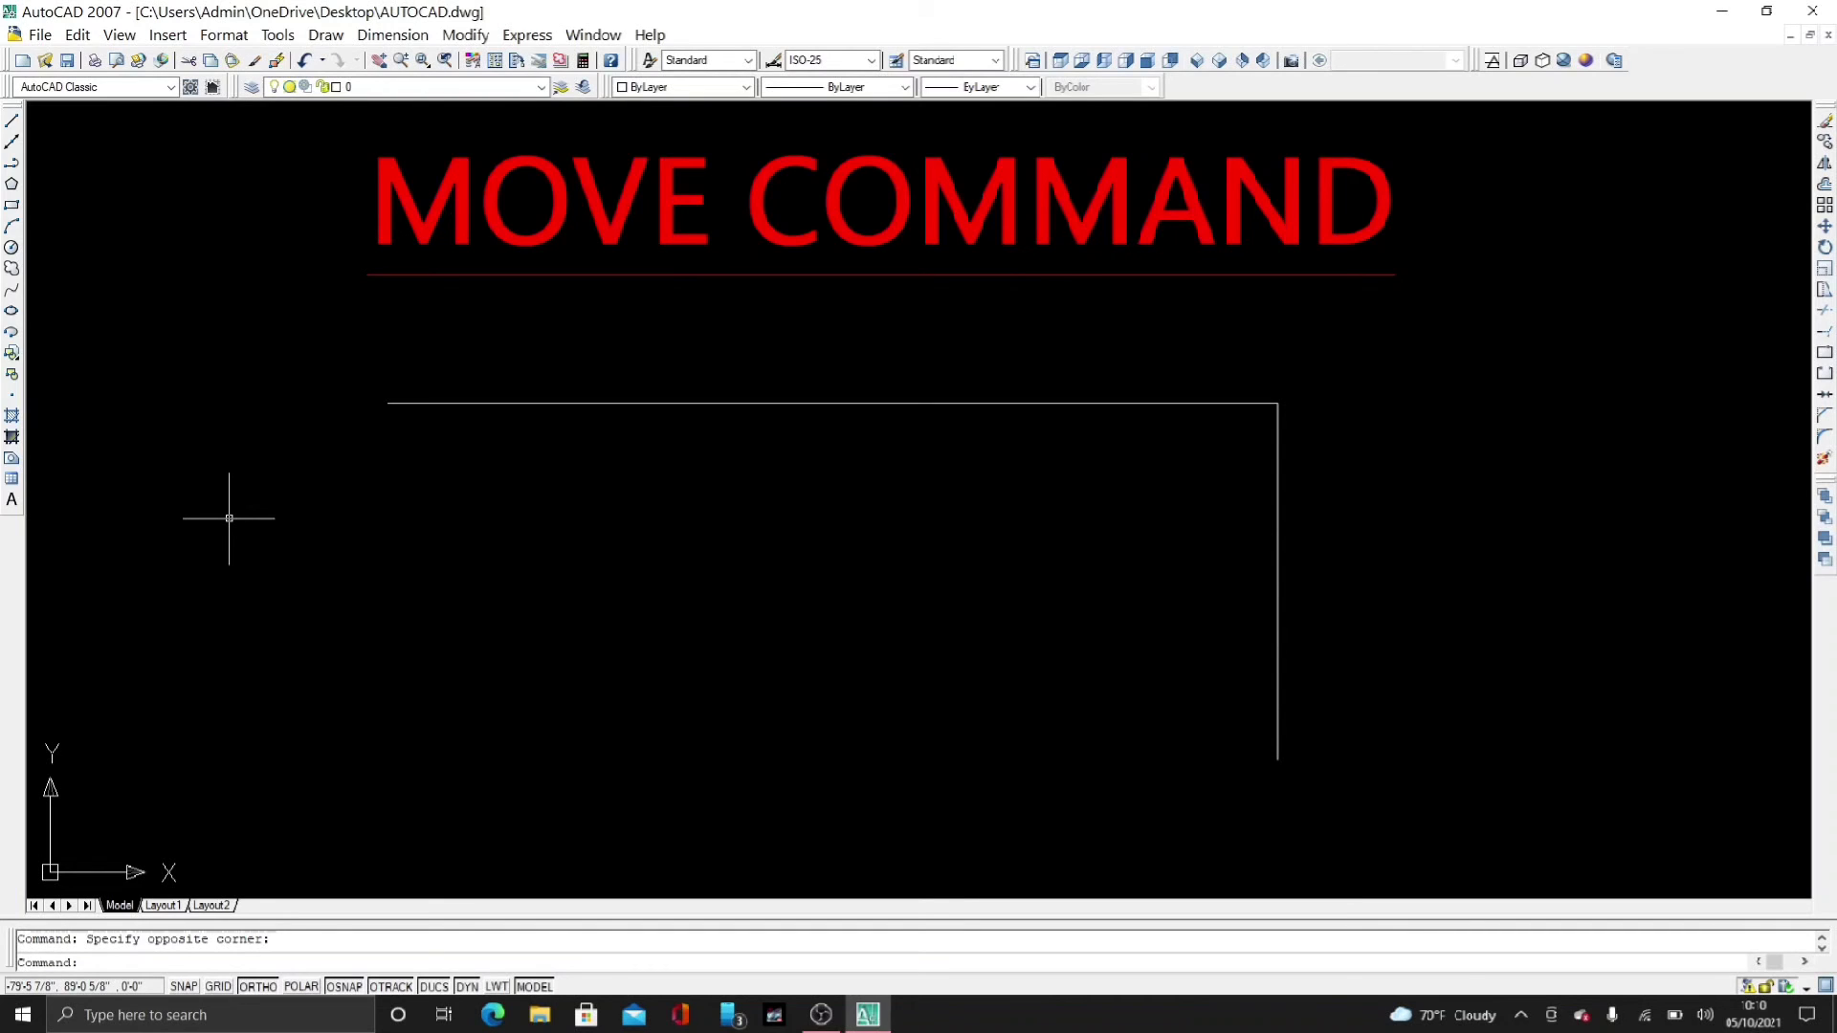
Step: Use the M alias to move the vertical line from the horizontal line's right endpoint to its left endpoint
text(M)
key(Return)
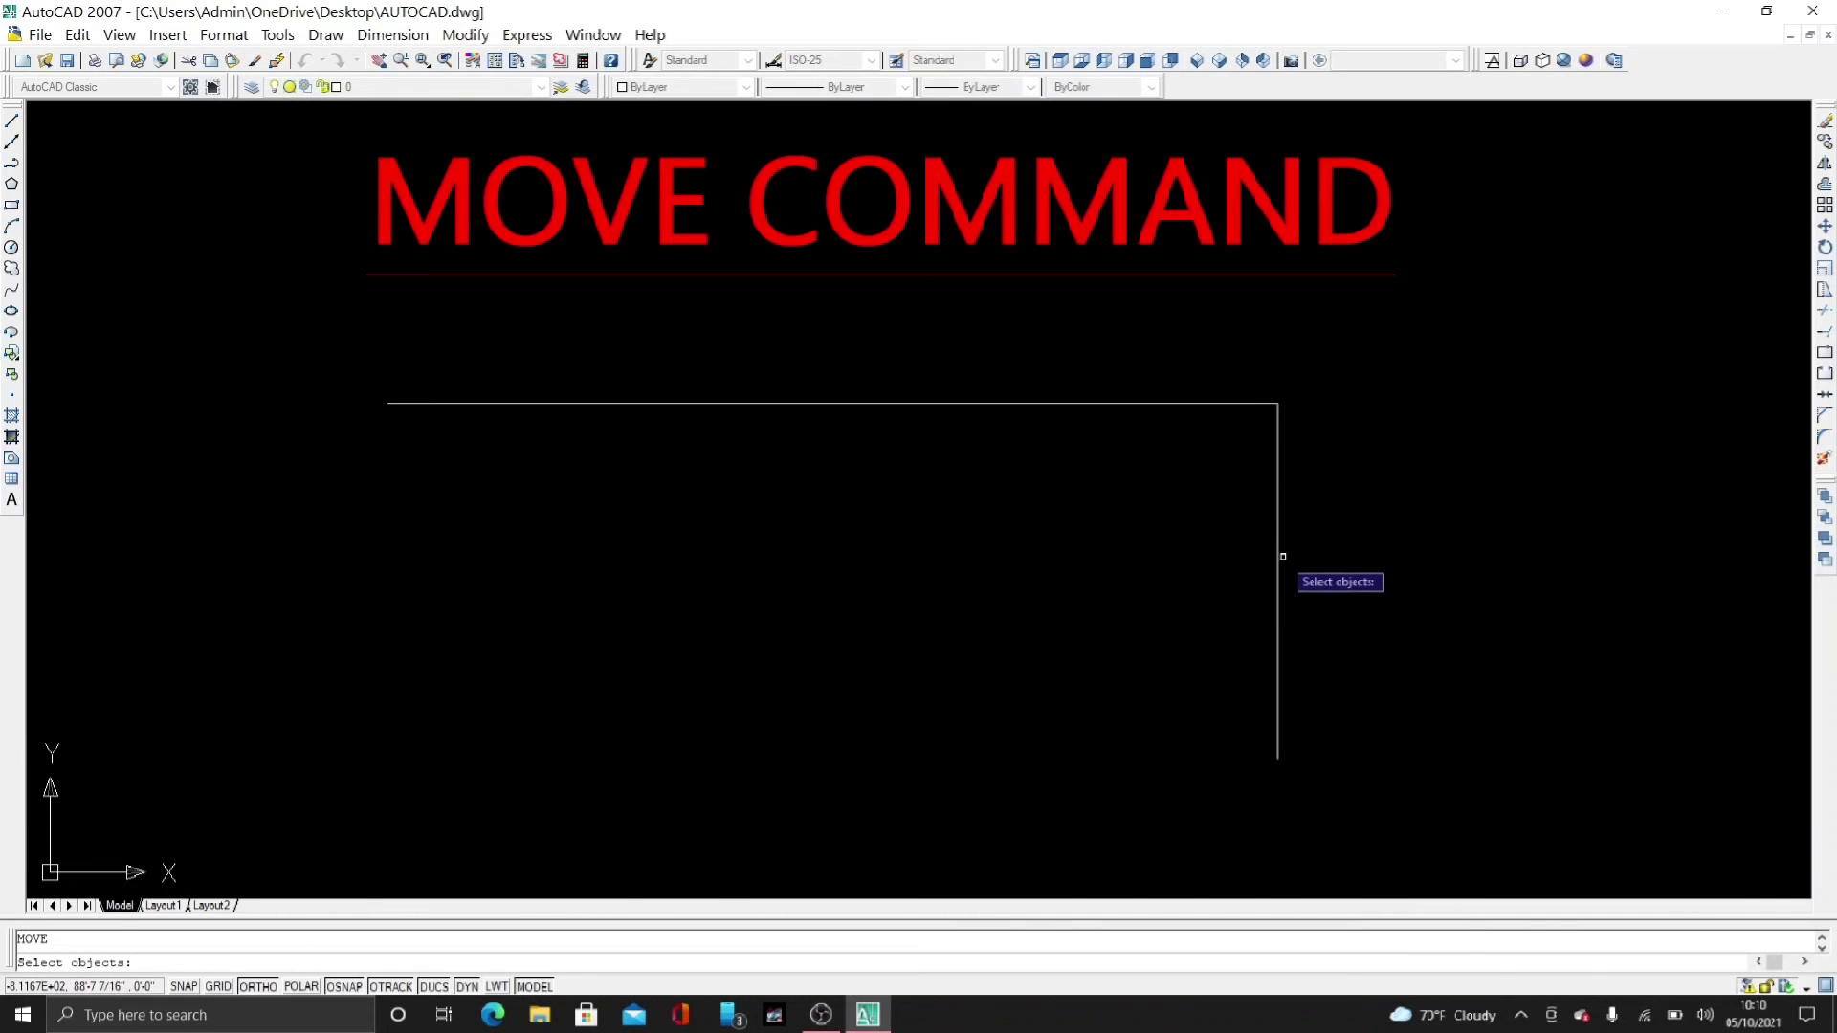
scroll(1280, 555, down, 2)
mouse_move(1234, 472)
middle_down()
mouse_move(1221, 336)
mouse_move(1244, 484)
middle_up()
scroll(1232, 341, up, 2)
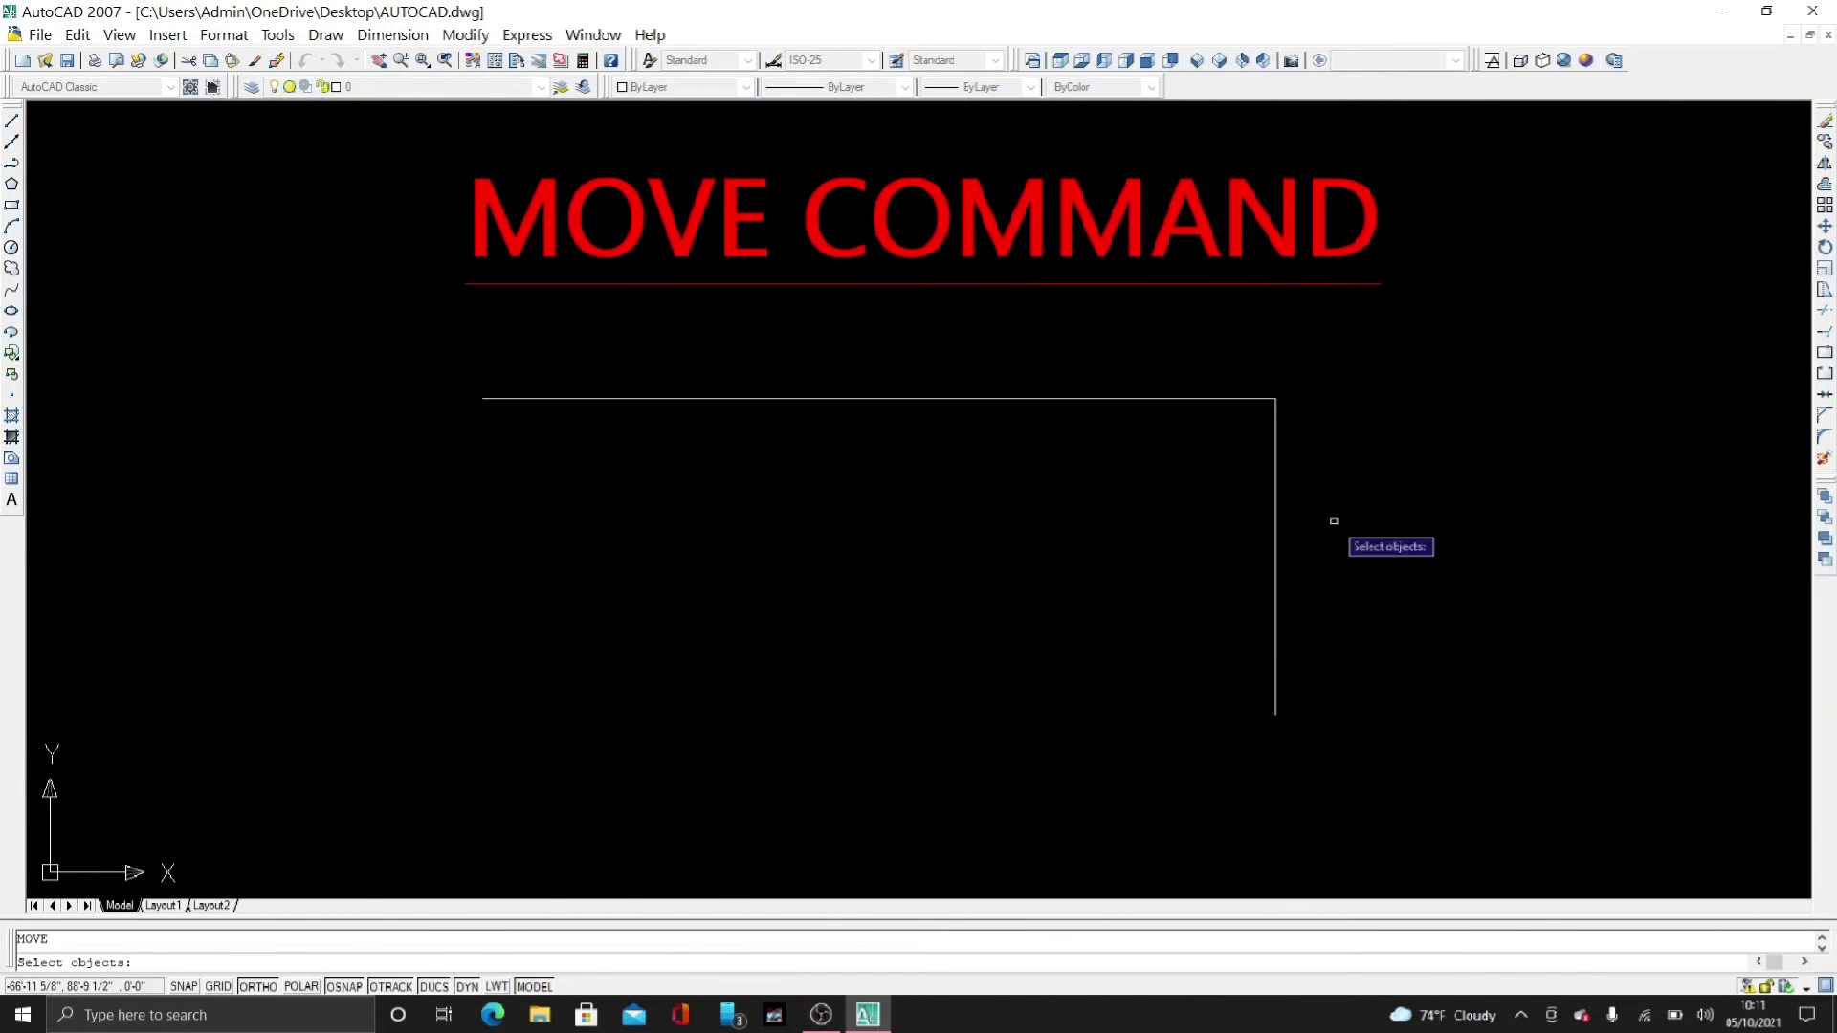
click(1276, 574)
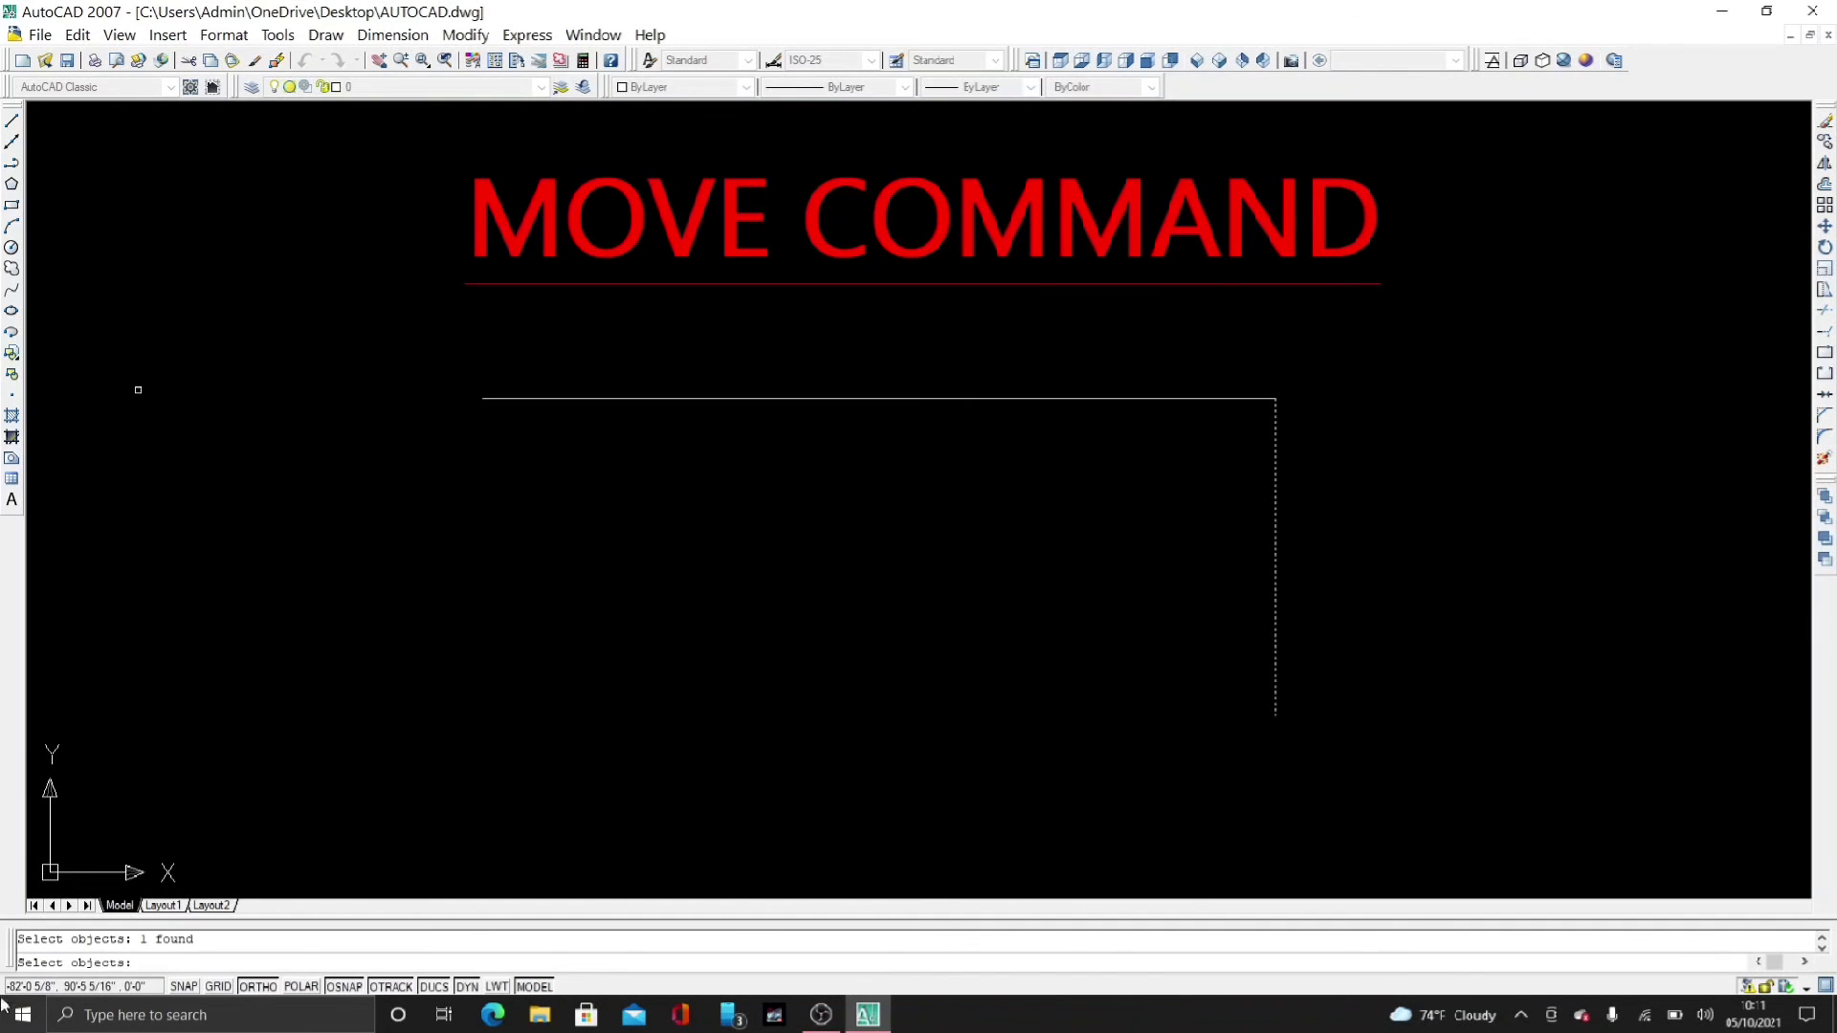
key(Return)
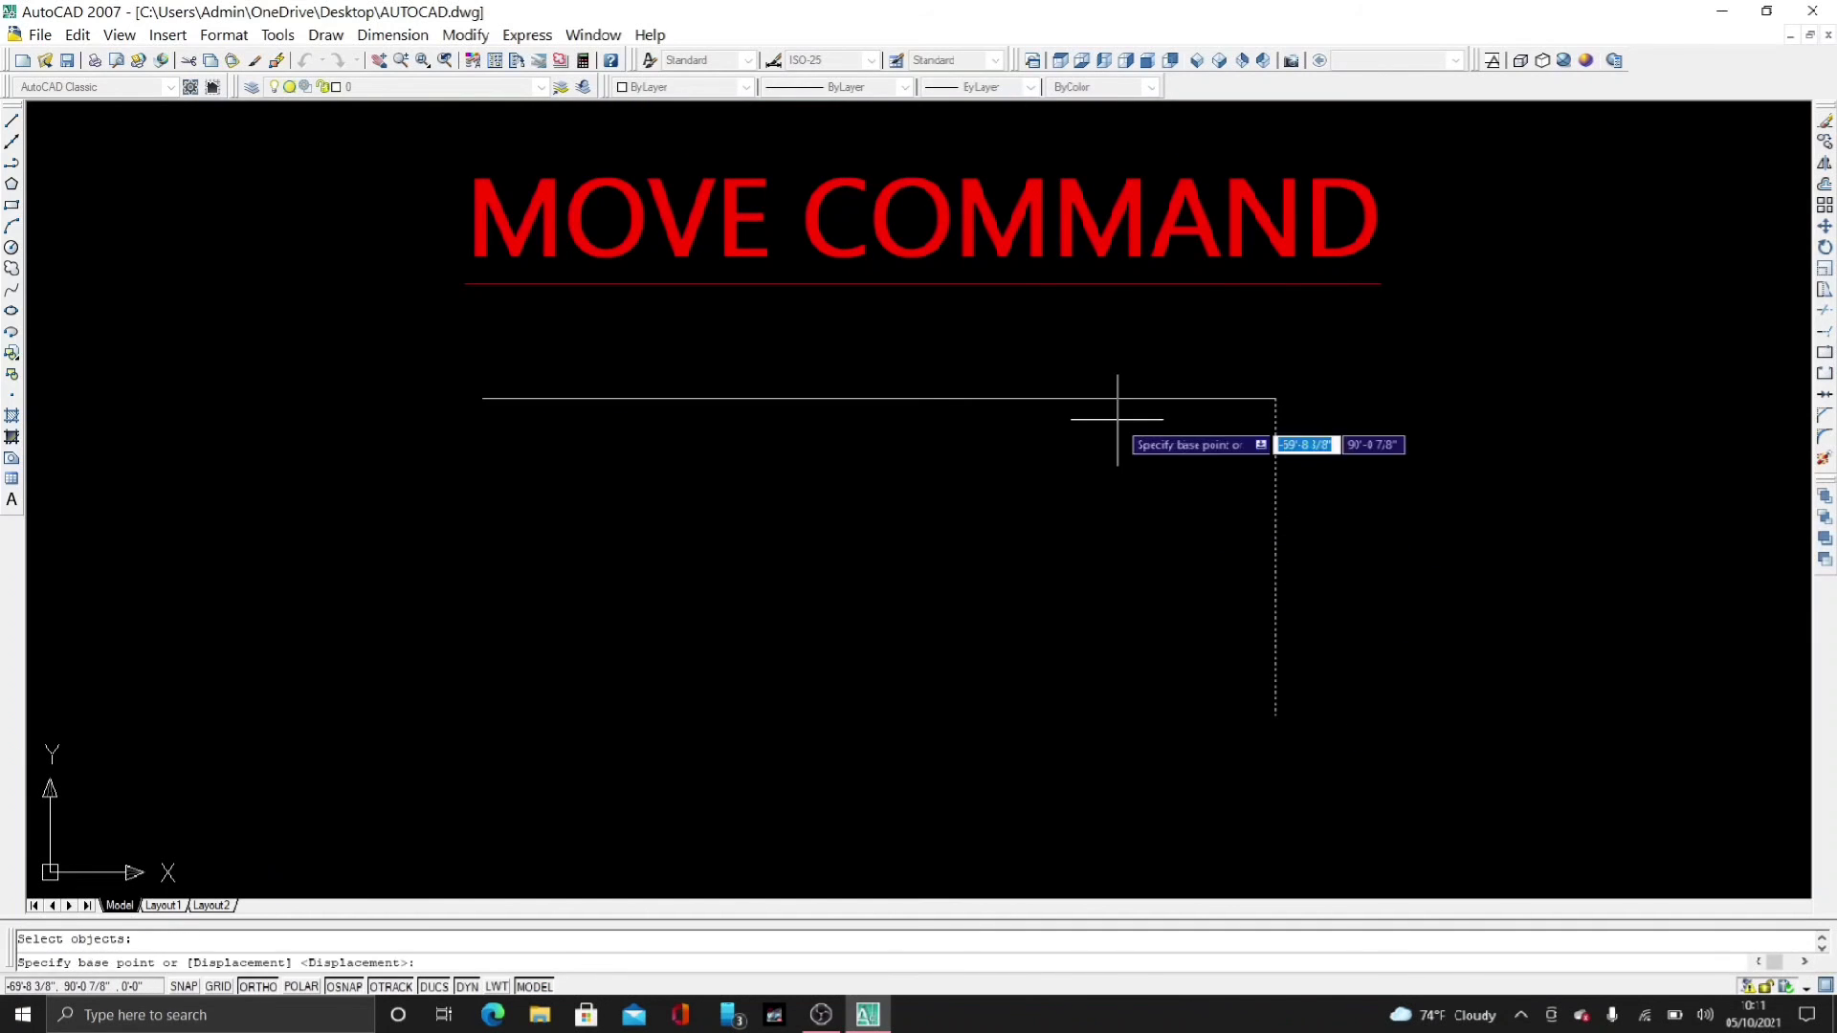
click(1275, 398)
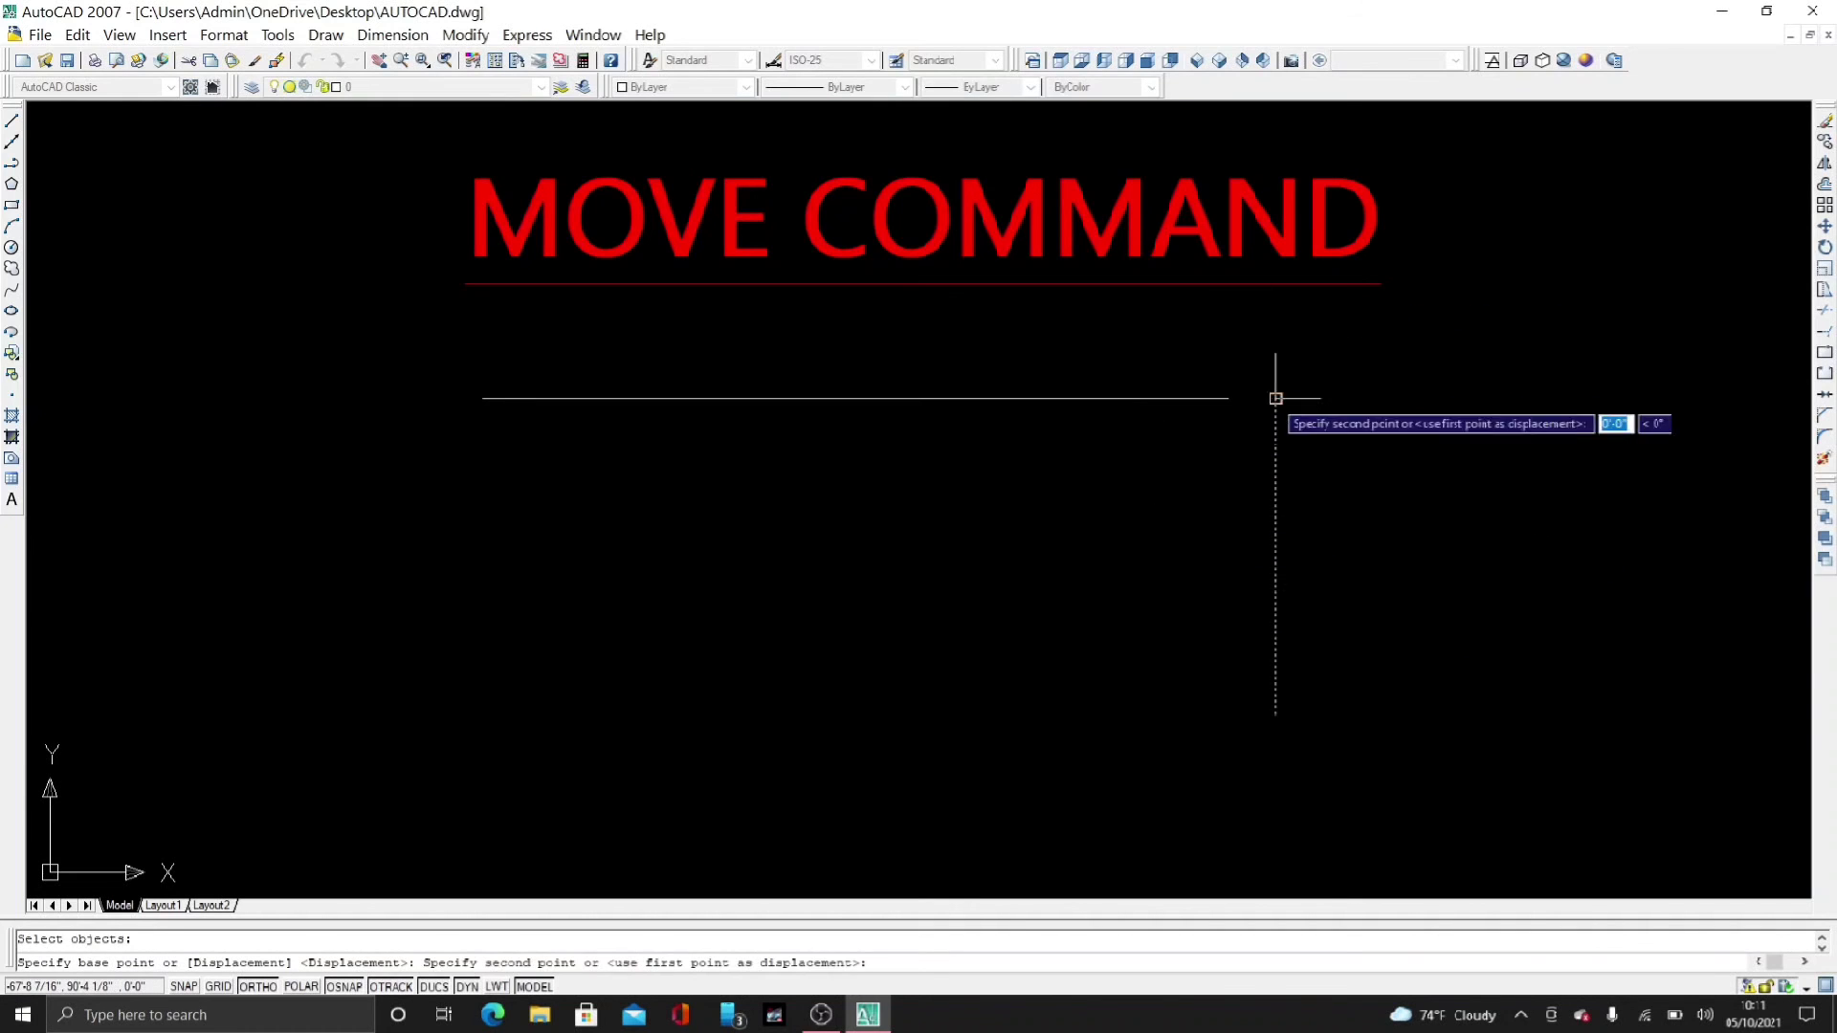
click(481, 398)
Step: Undo the last move and the drawing of the vertical line, leaving only the horizontal line below the heading
click(304, 59)
text(u)
key(Return)
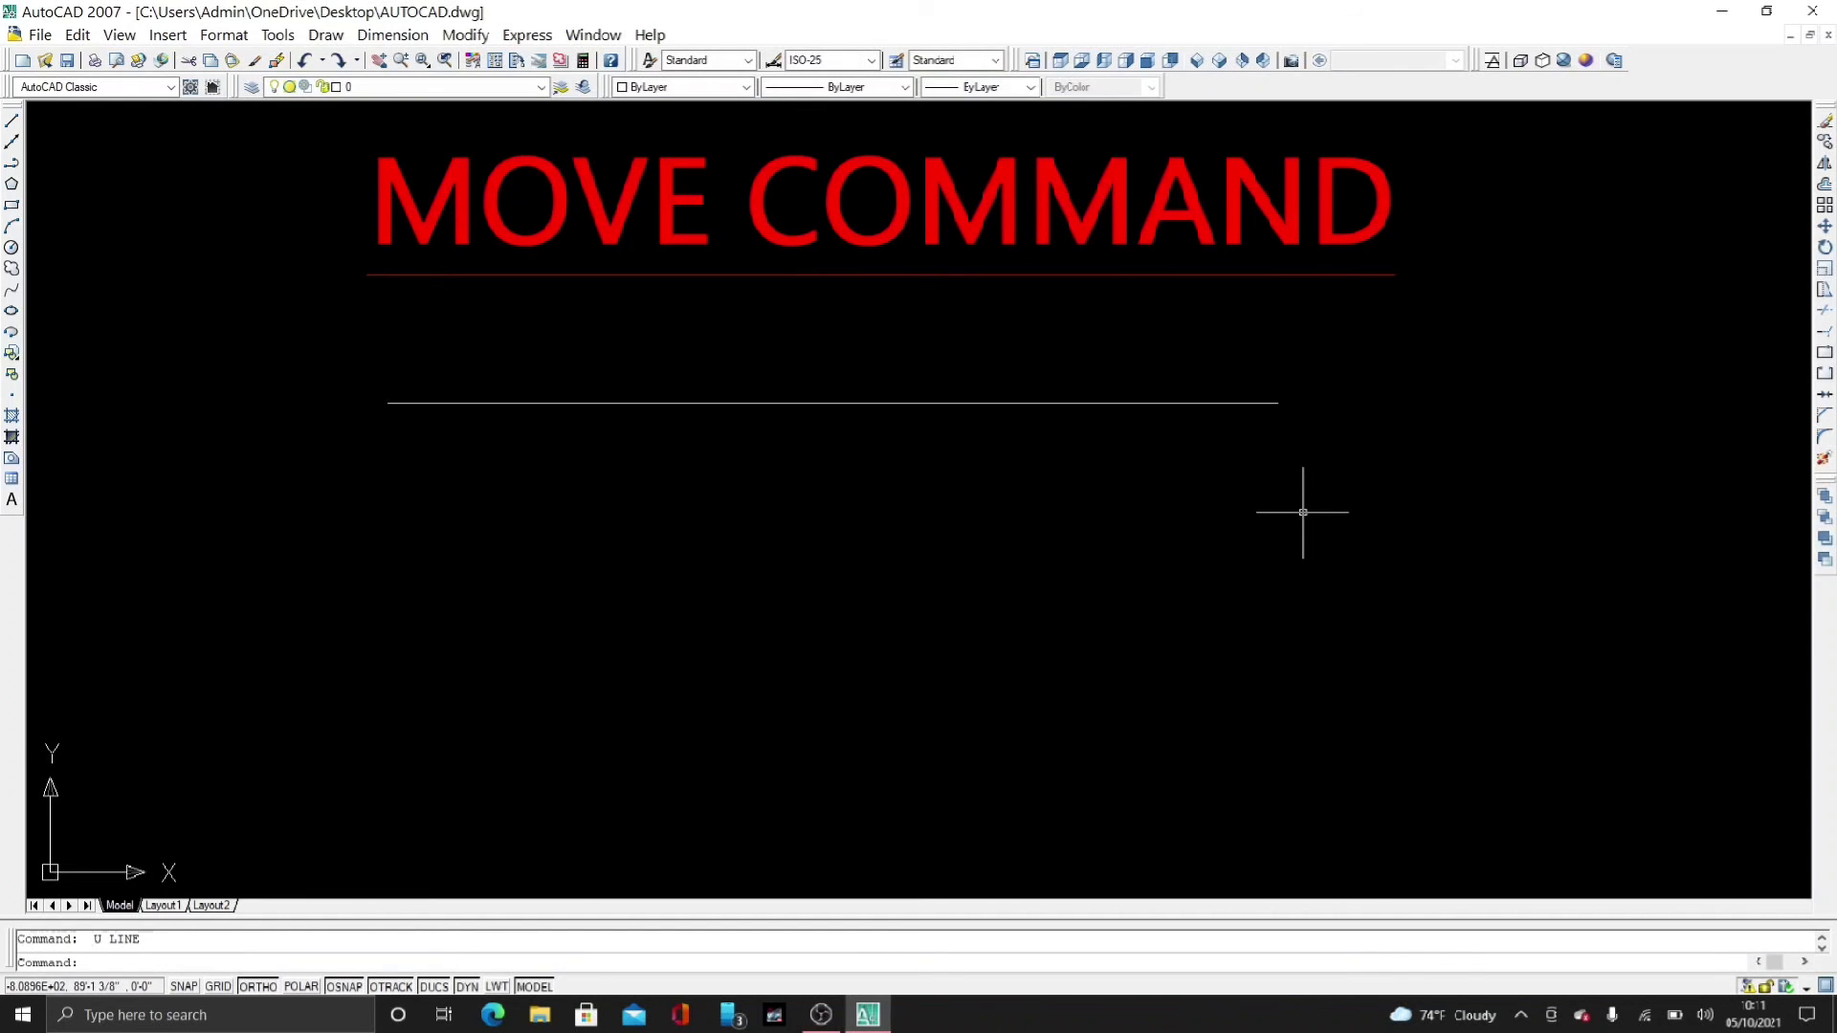
key(ctrl+z)
key(ctrl+z)
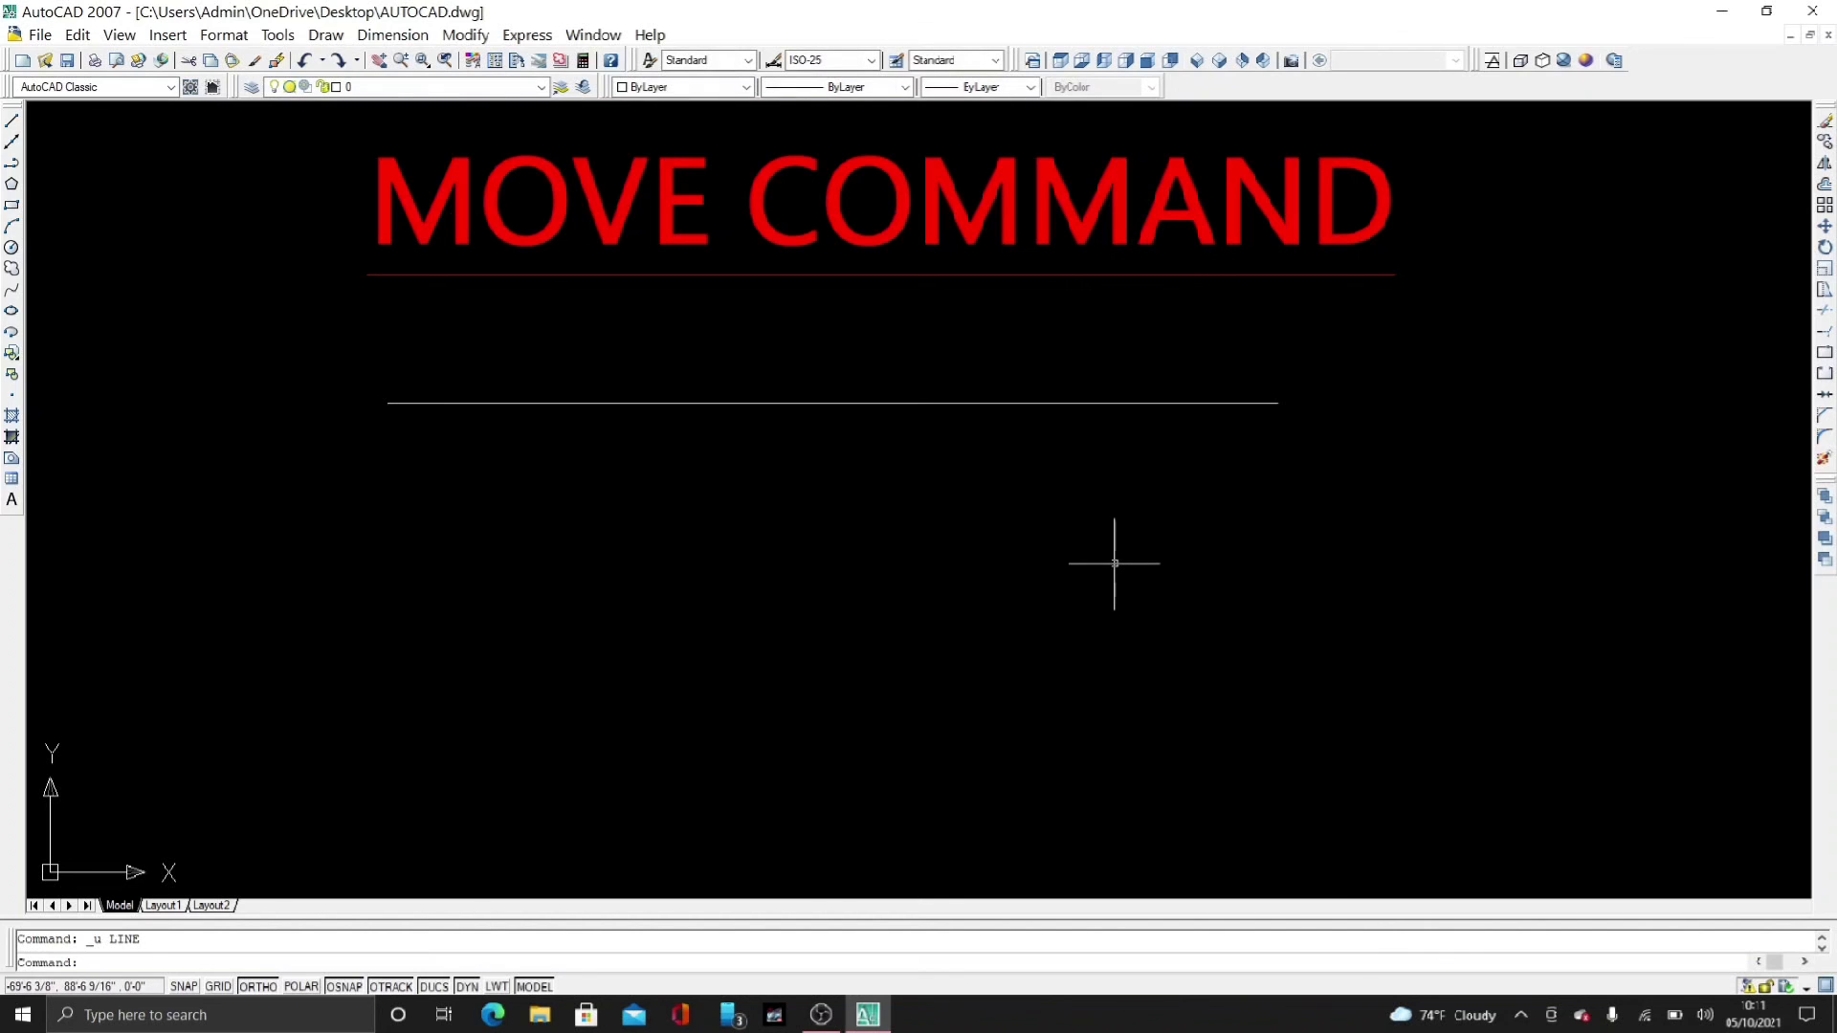
Step: Redraw the 4' vertical line straight down from the right endpoint of the horizontal line
text(l)
key(Return)
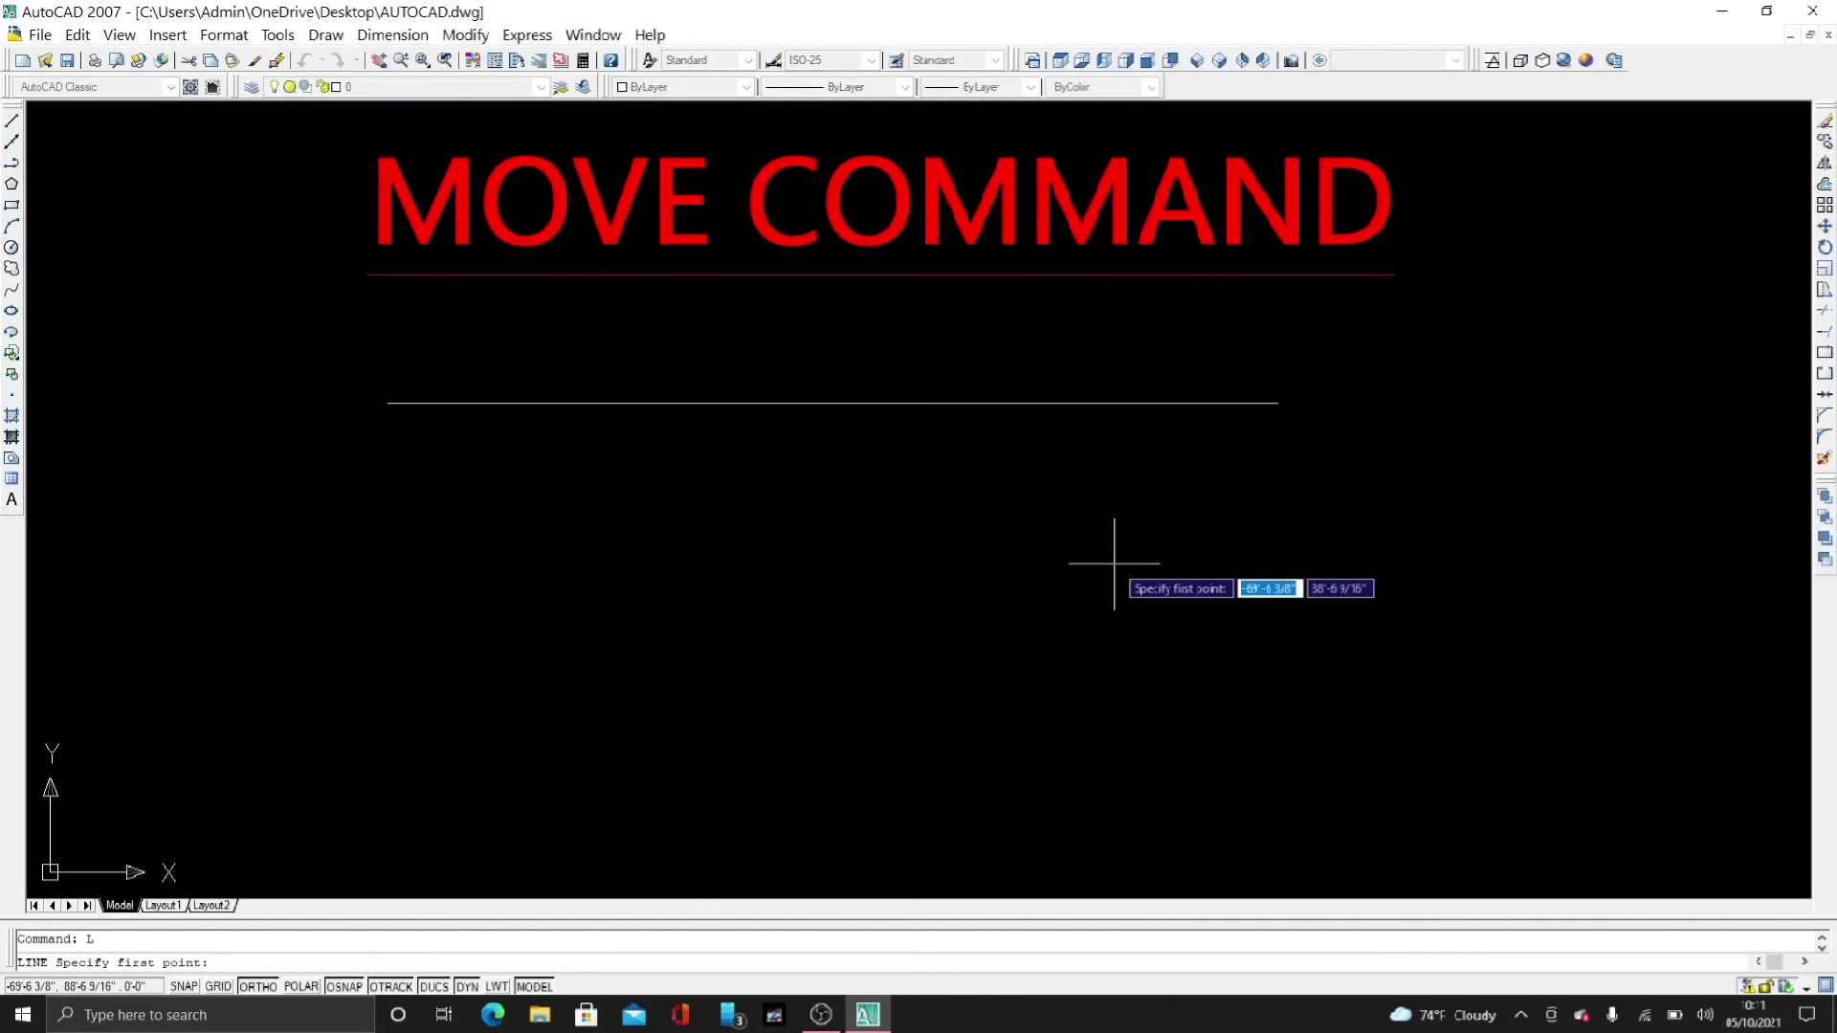
click(1280, 404)
text(4)
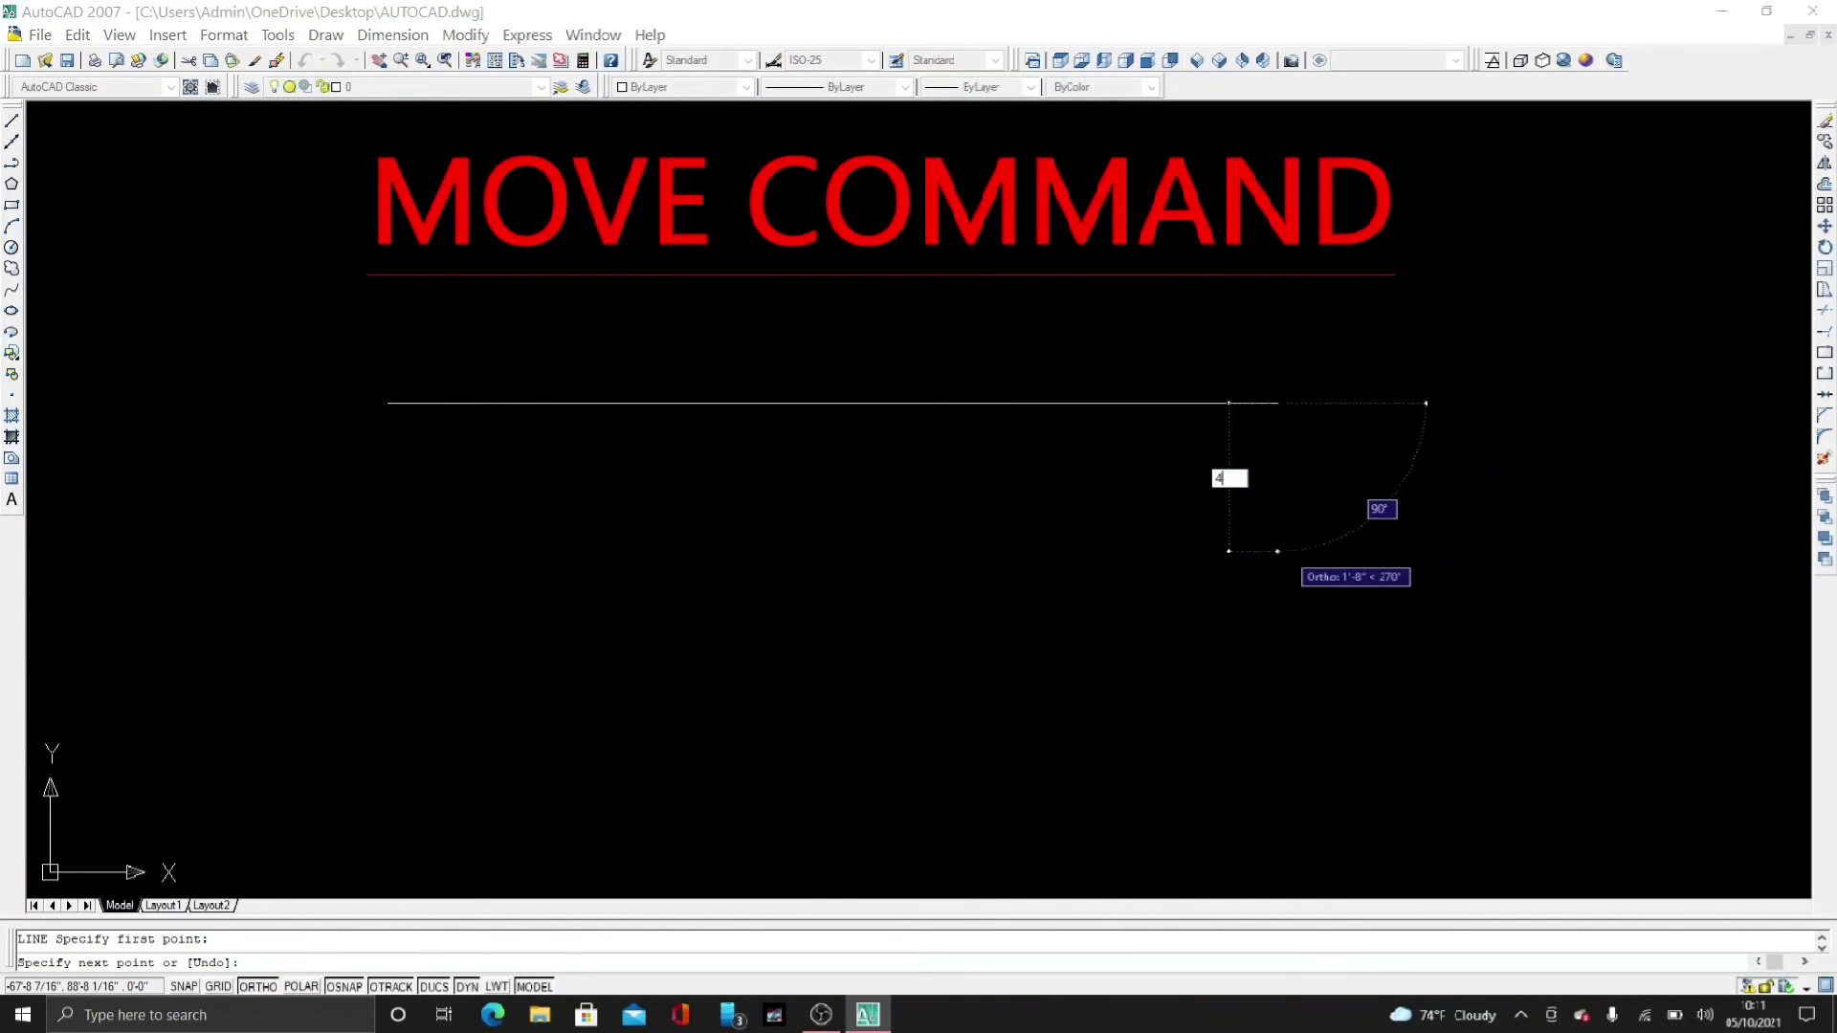
key(Return)
key(Return)
Step: Move the vertical line with the M alias, from its upper endpoint as base point to the horizontal line's left endpoint
text(m)
key(Return)
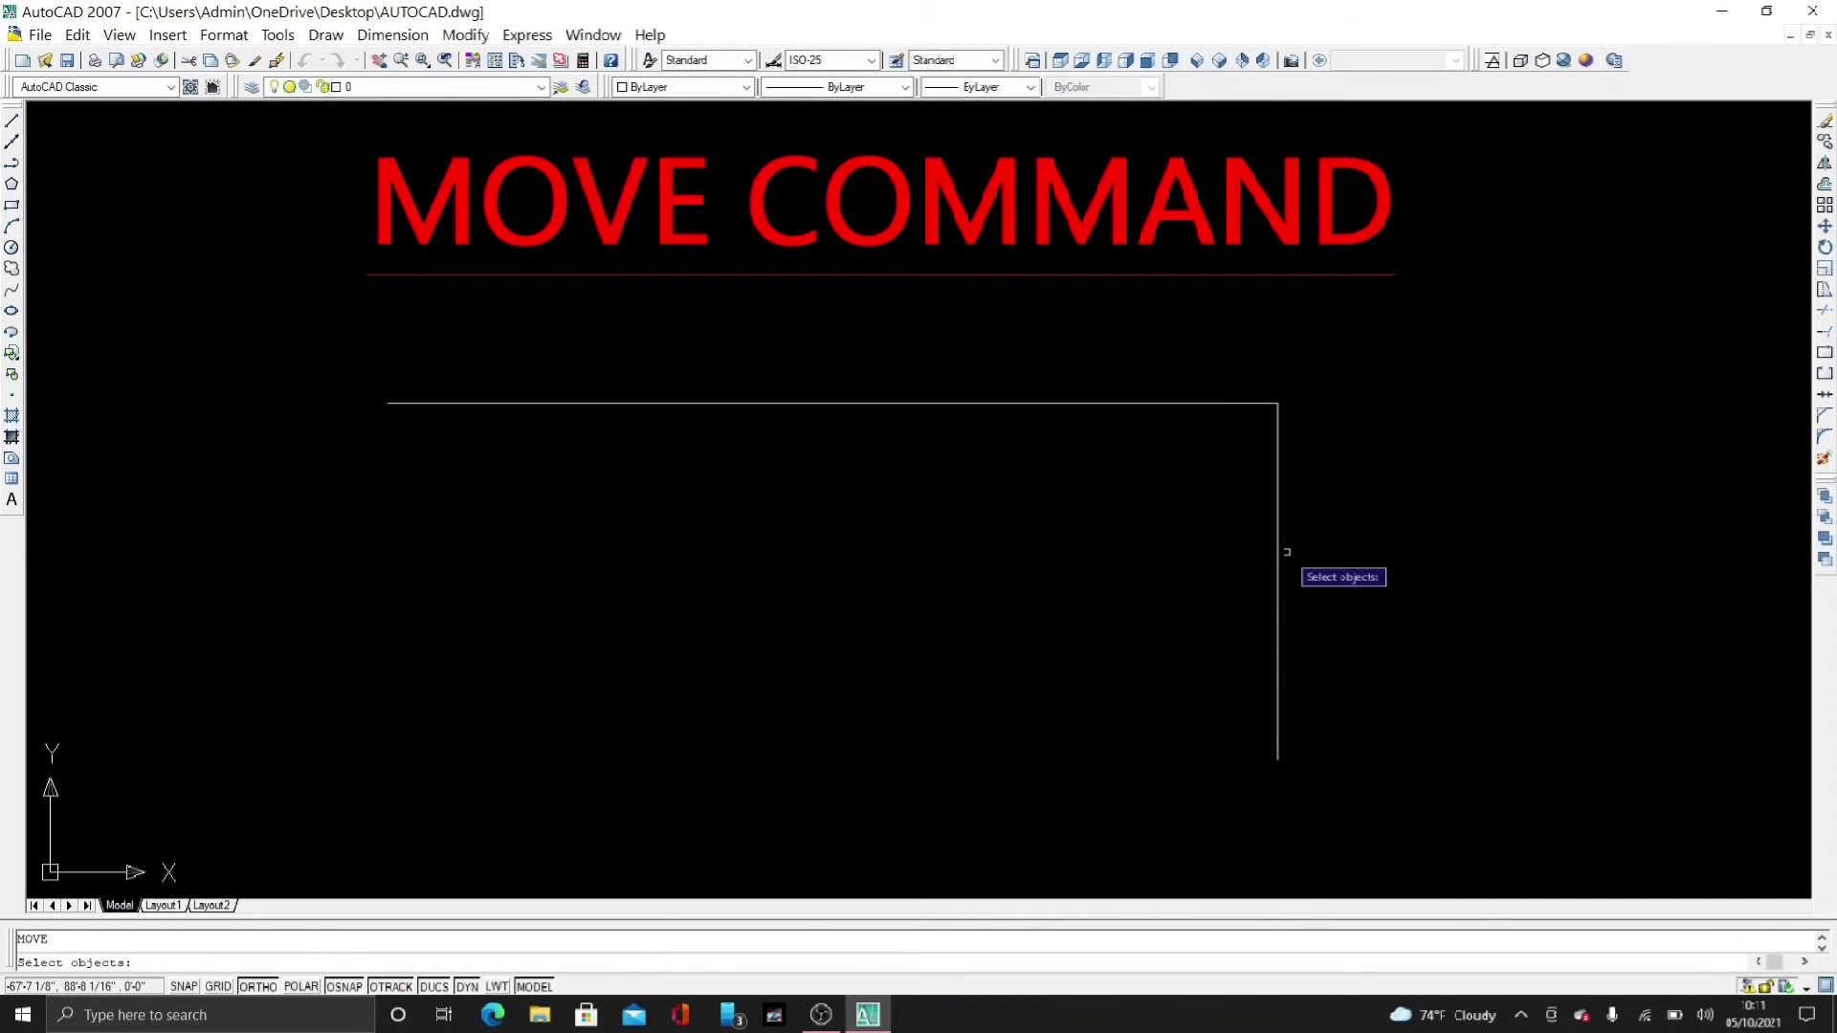
click(1287, 552)
click(1183, 612)
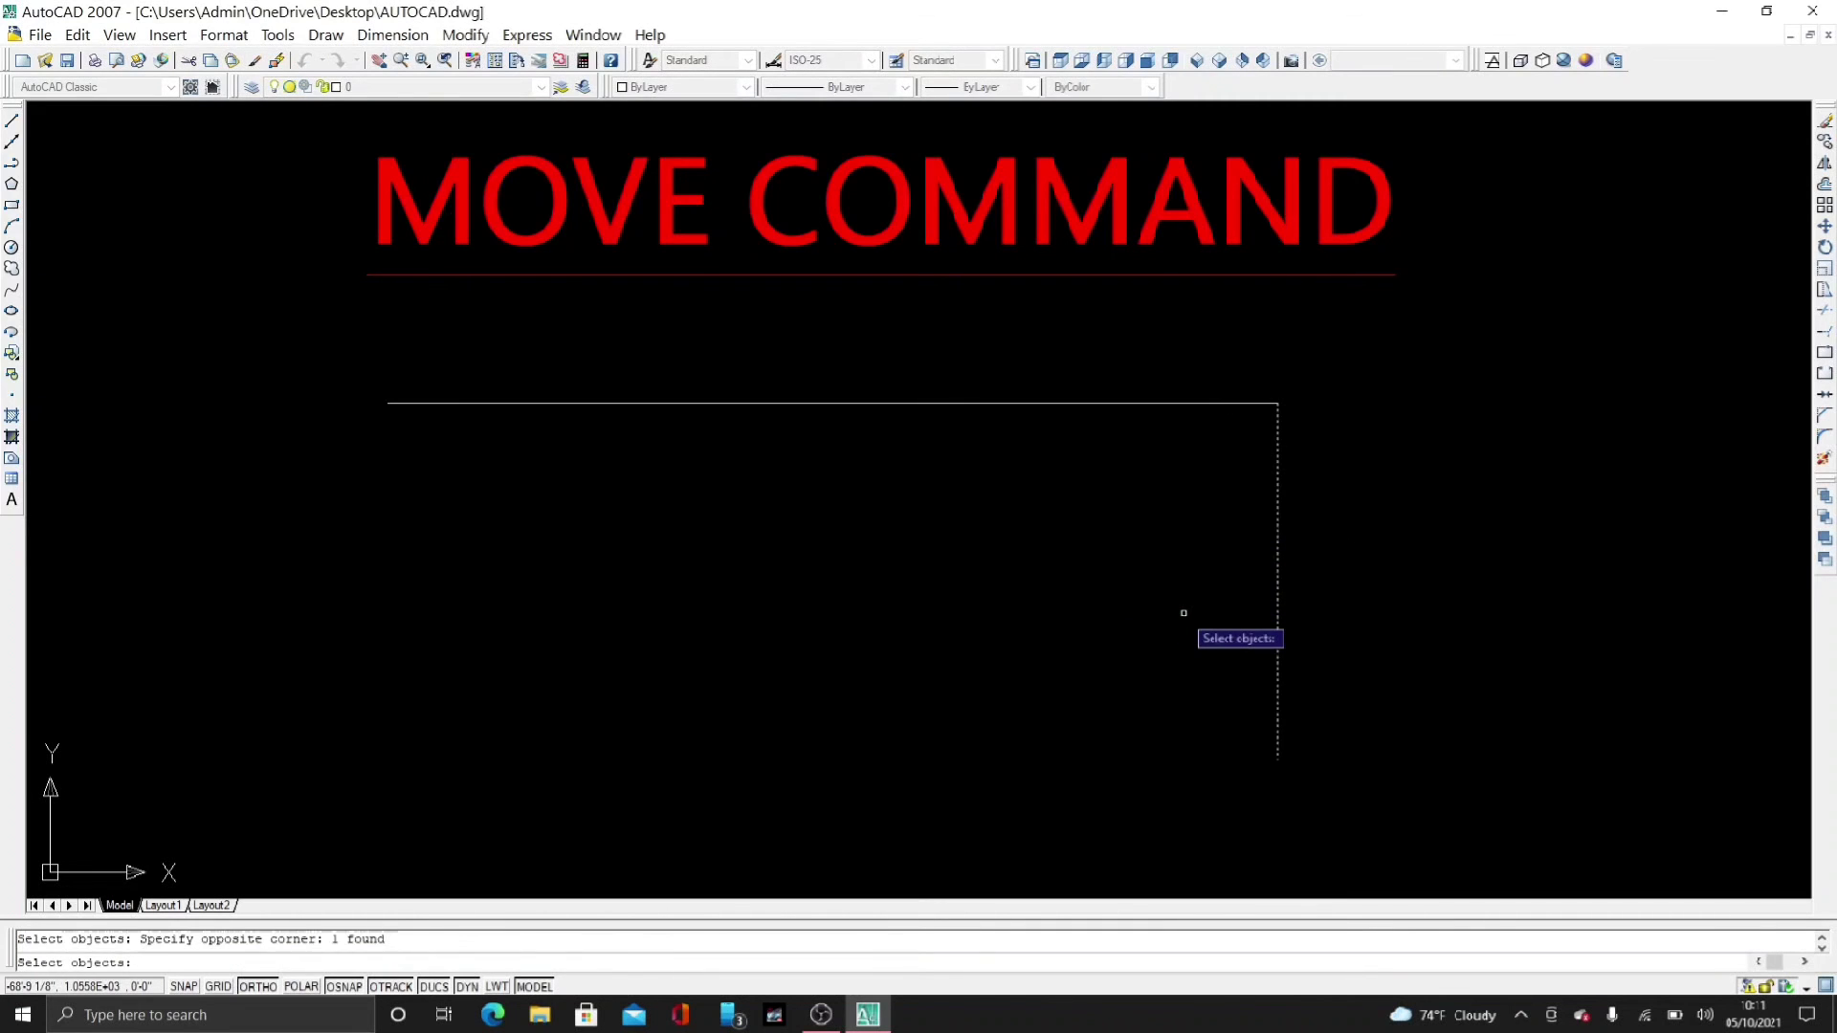
key(Return)
click(1279, 404)
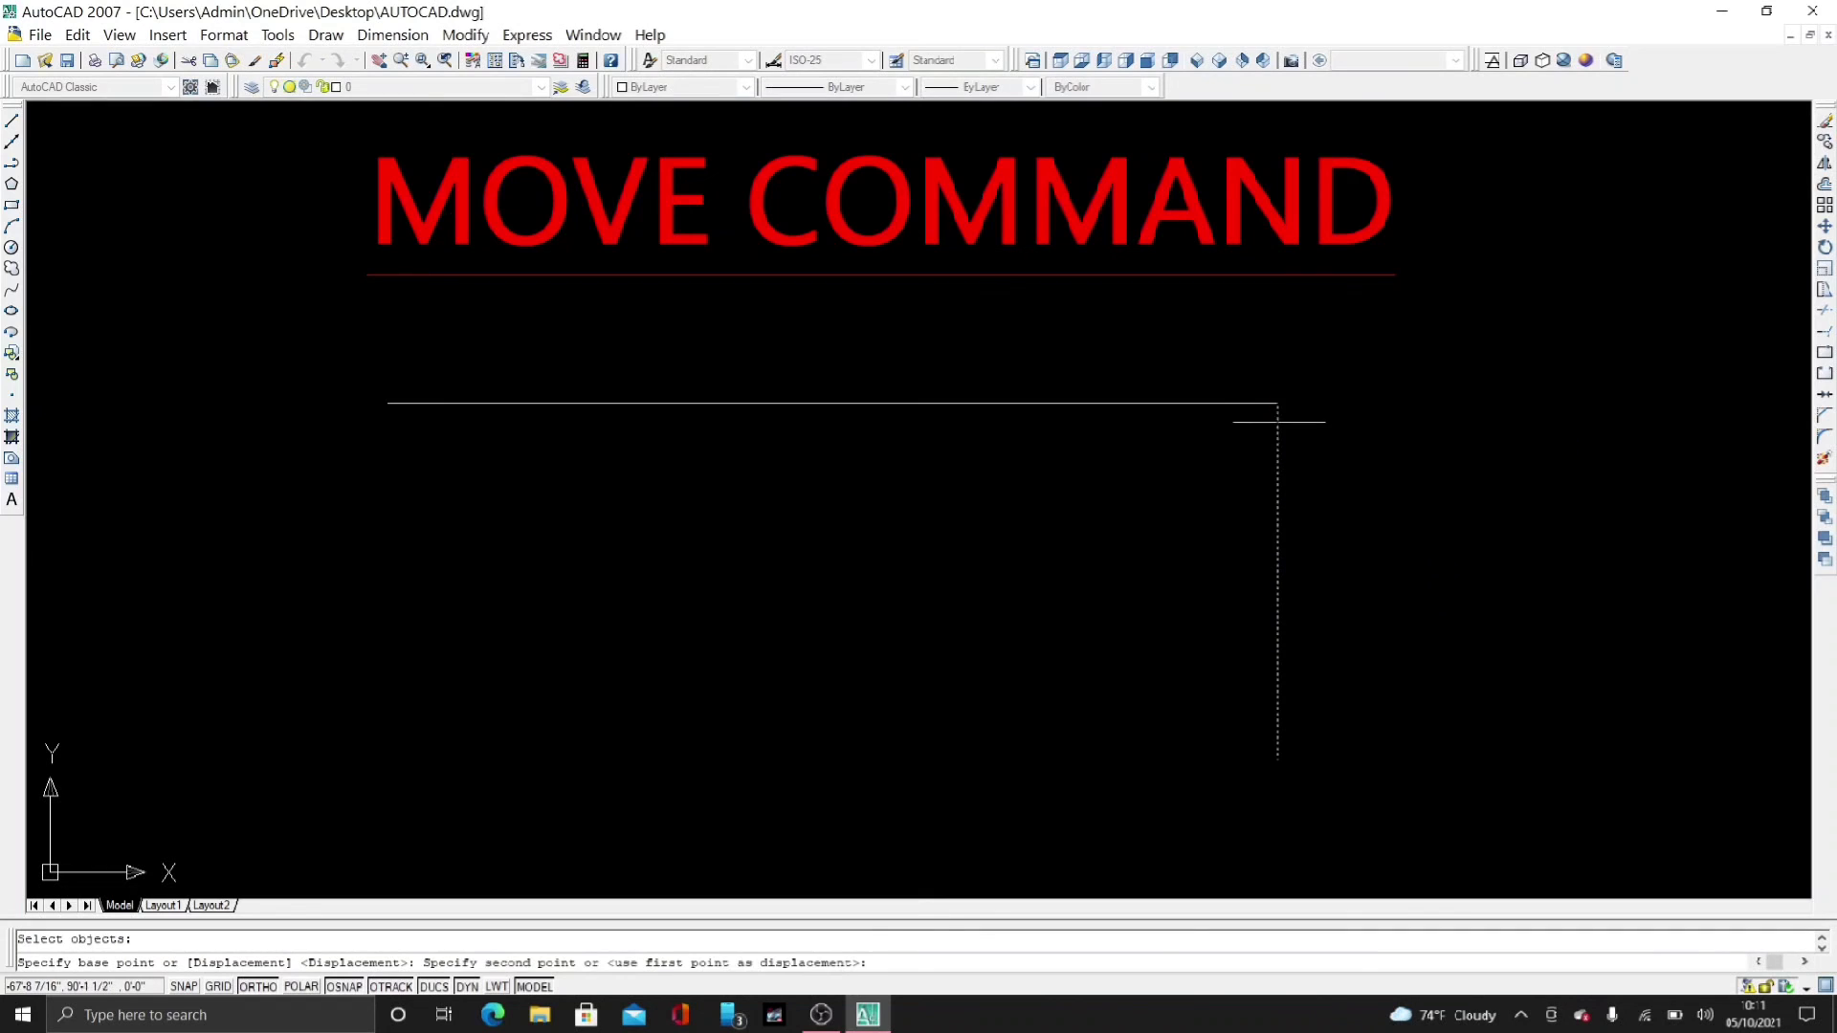
click(387, 404)
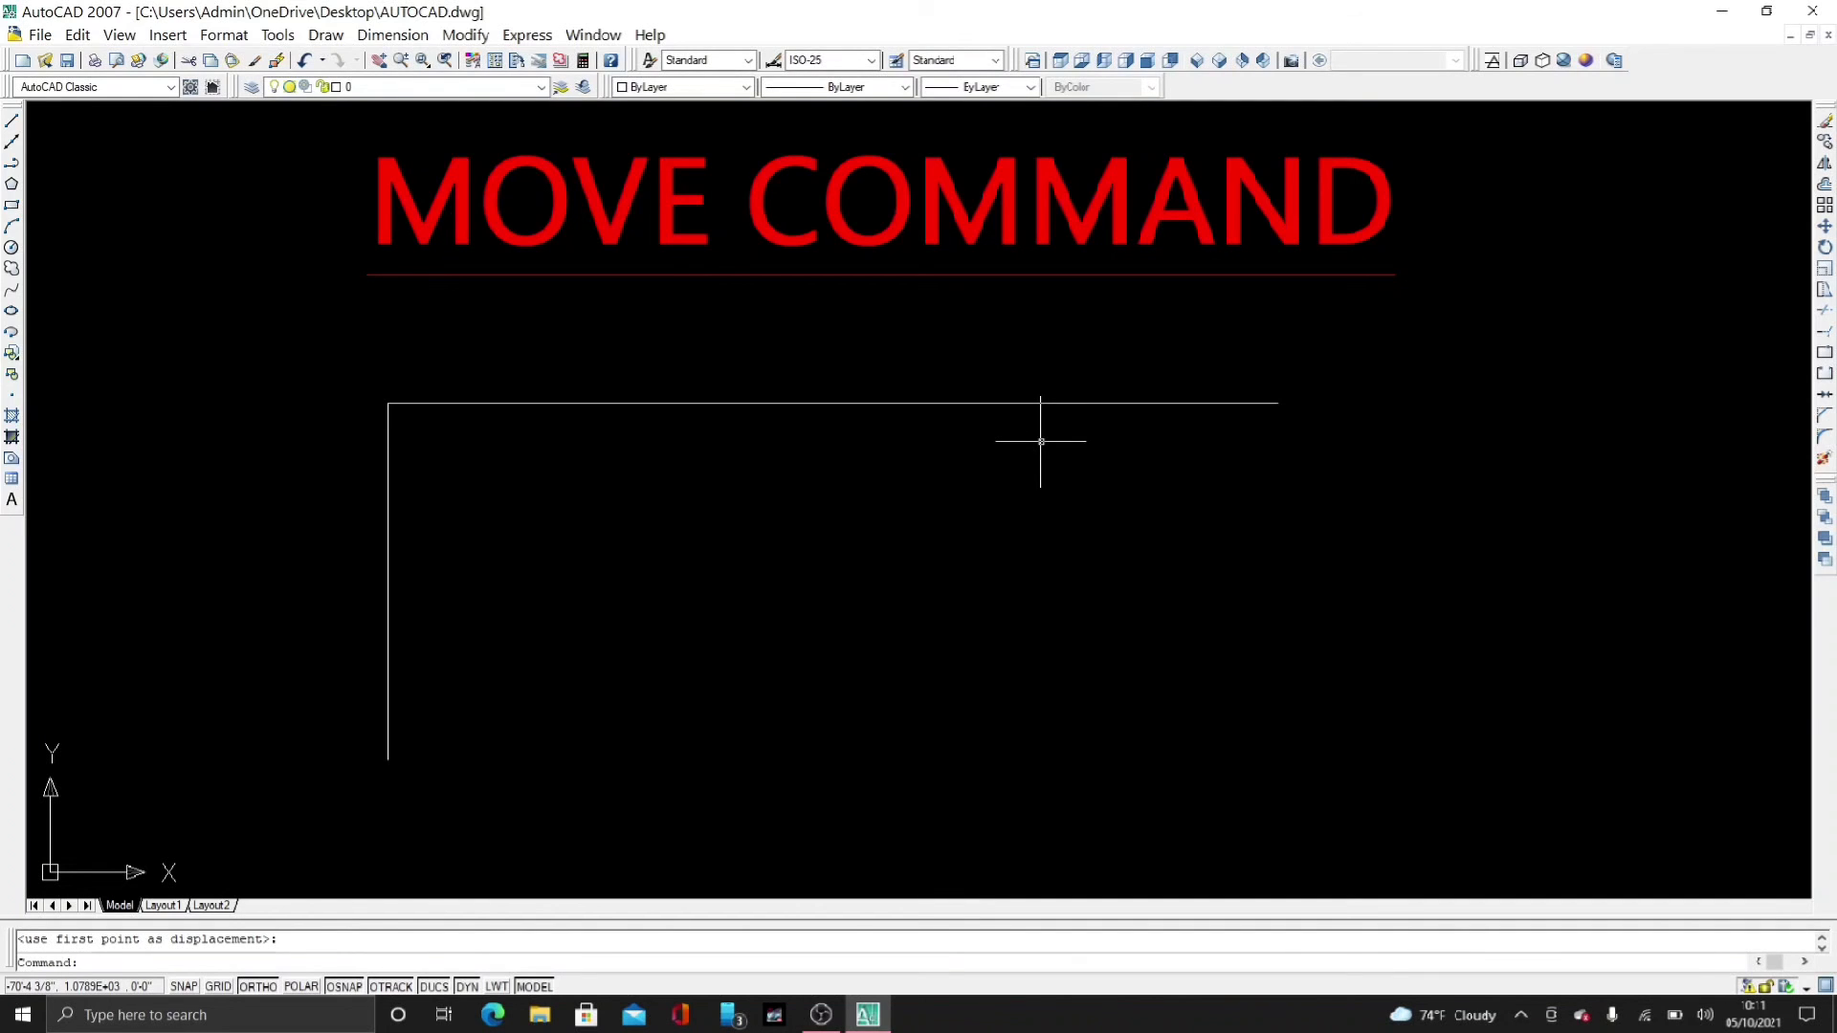
Step: Move the horizontal line from its left endpoint to the lower endpoint of the vertical line
key(Return)
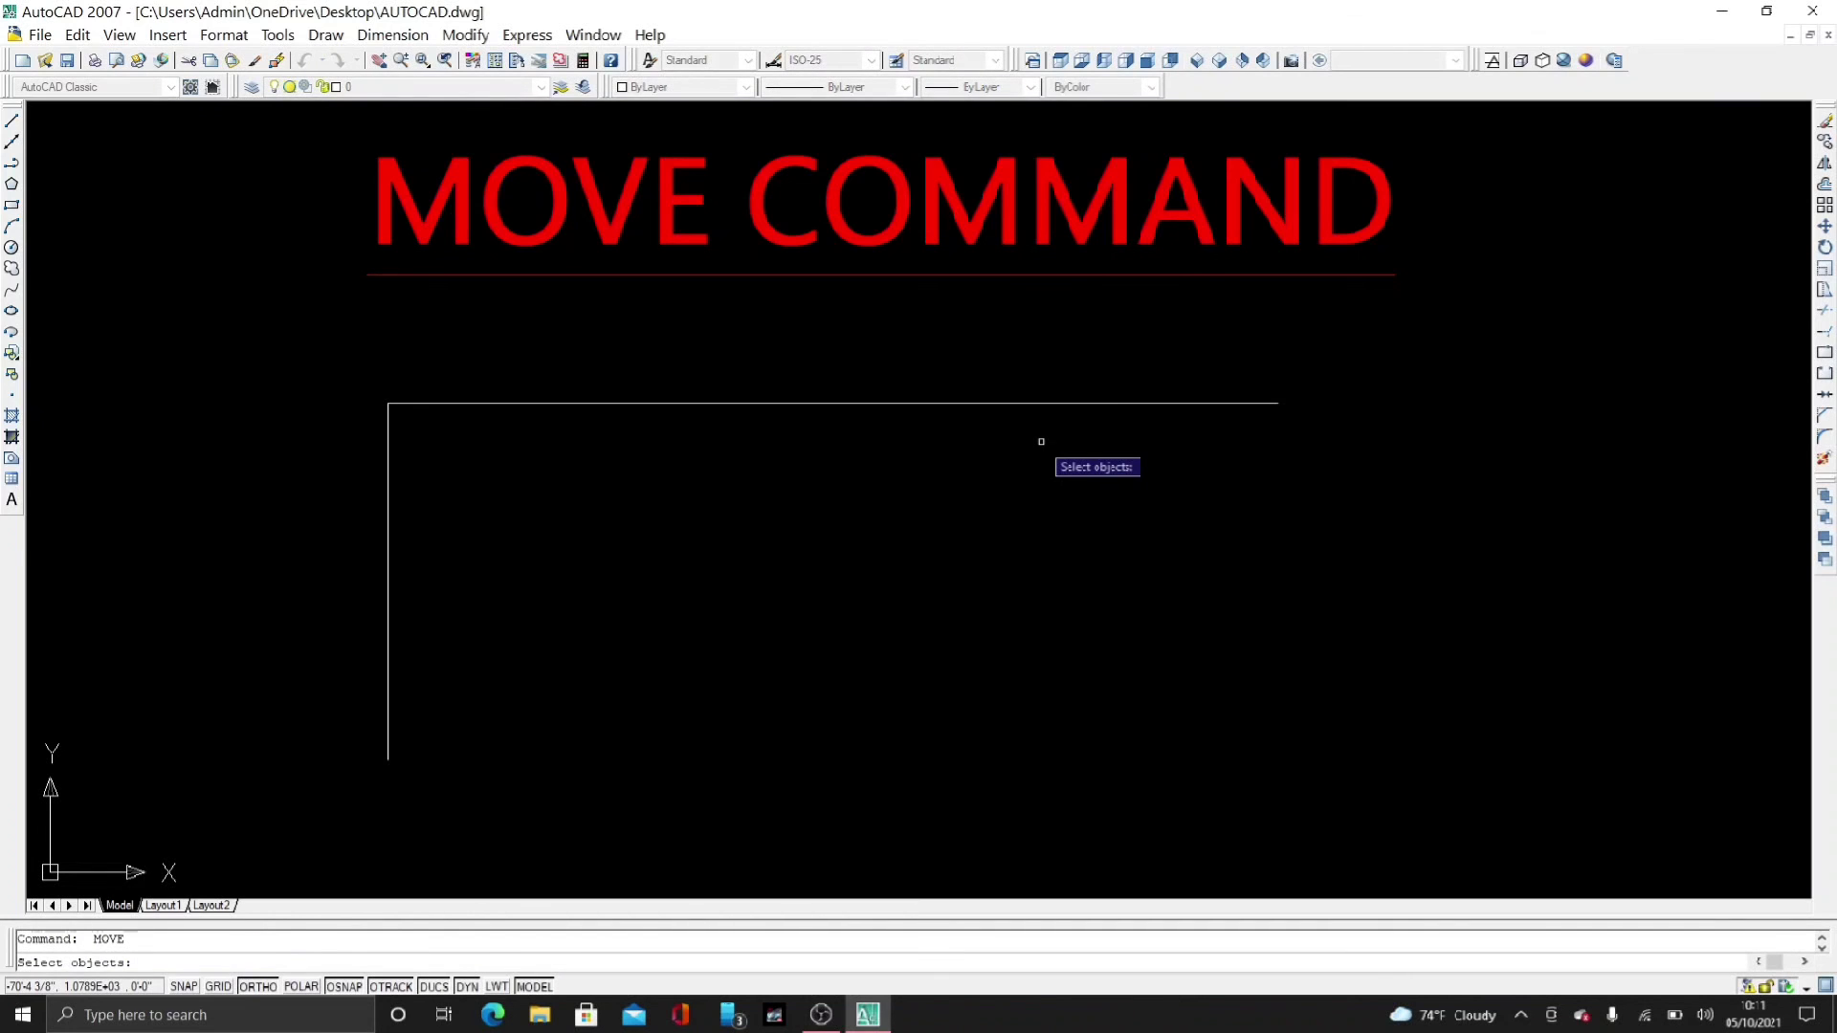
click(1040, 431)
click(983, 367)
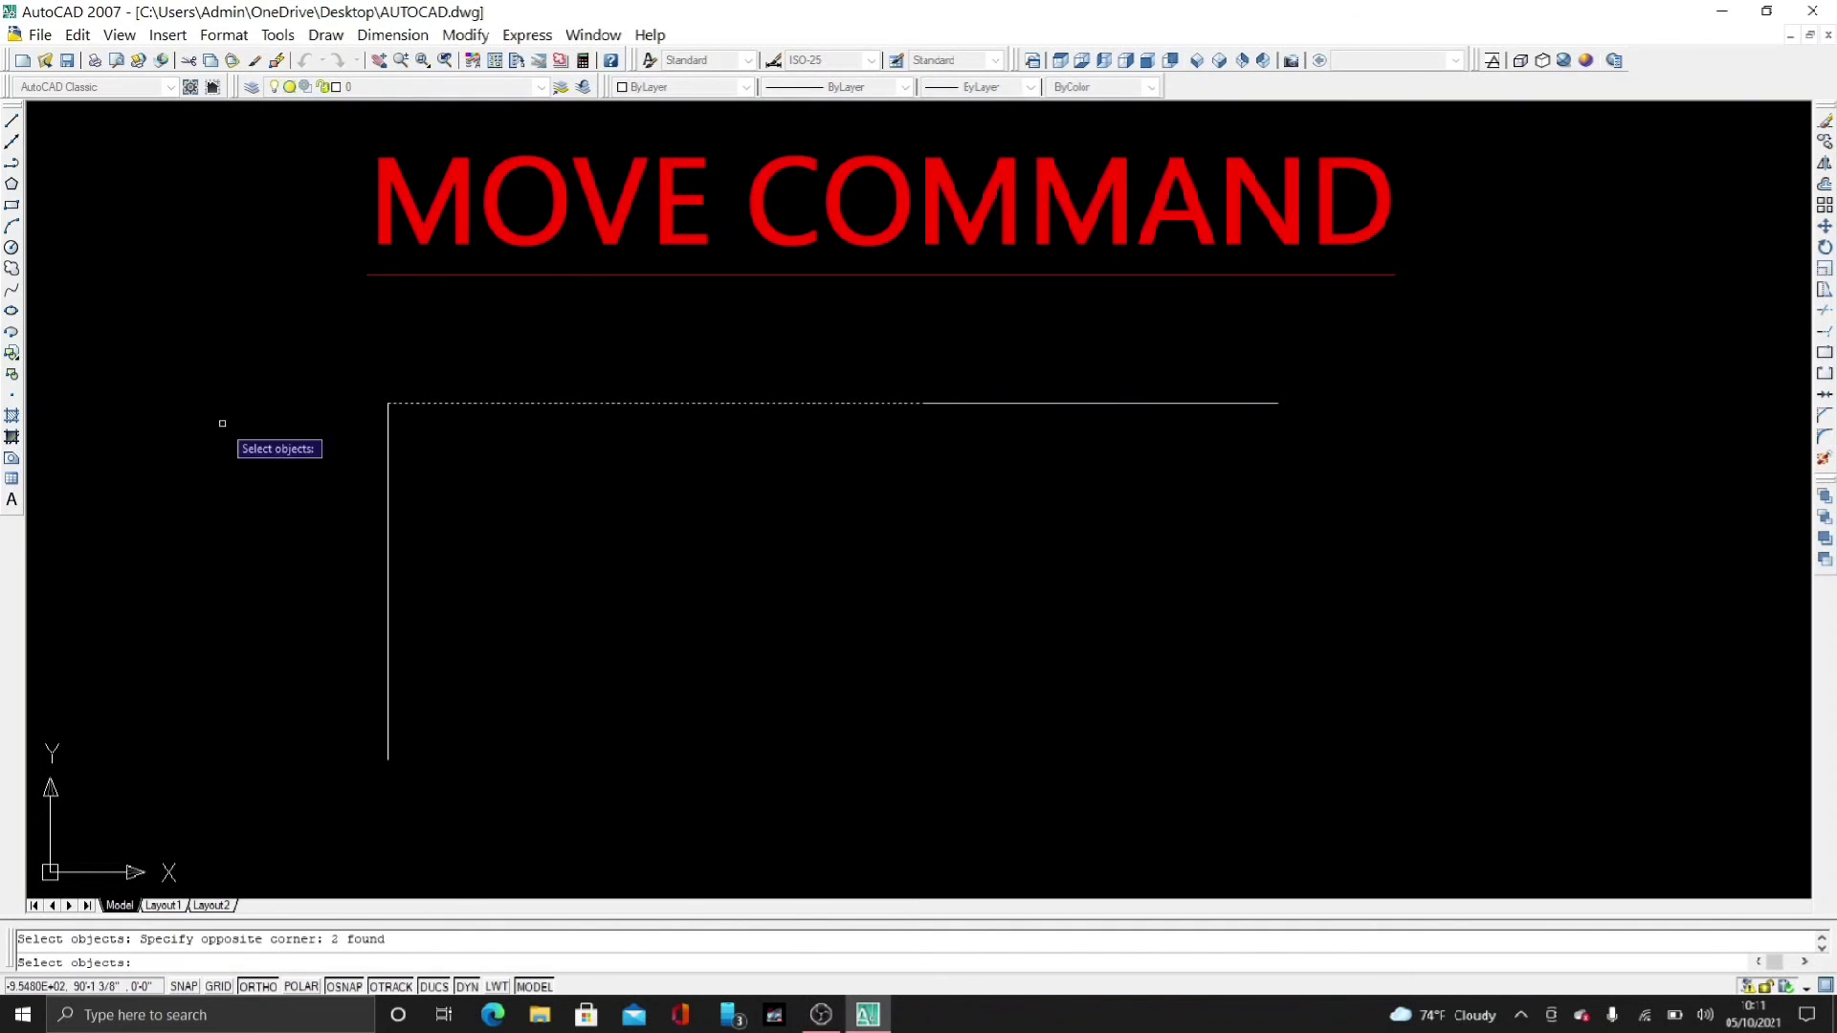
key(Return)
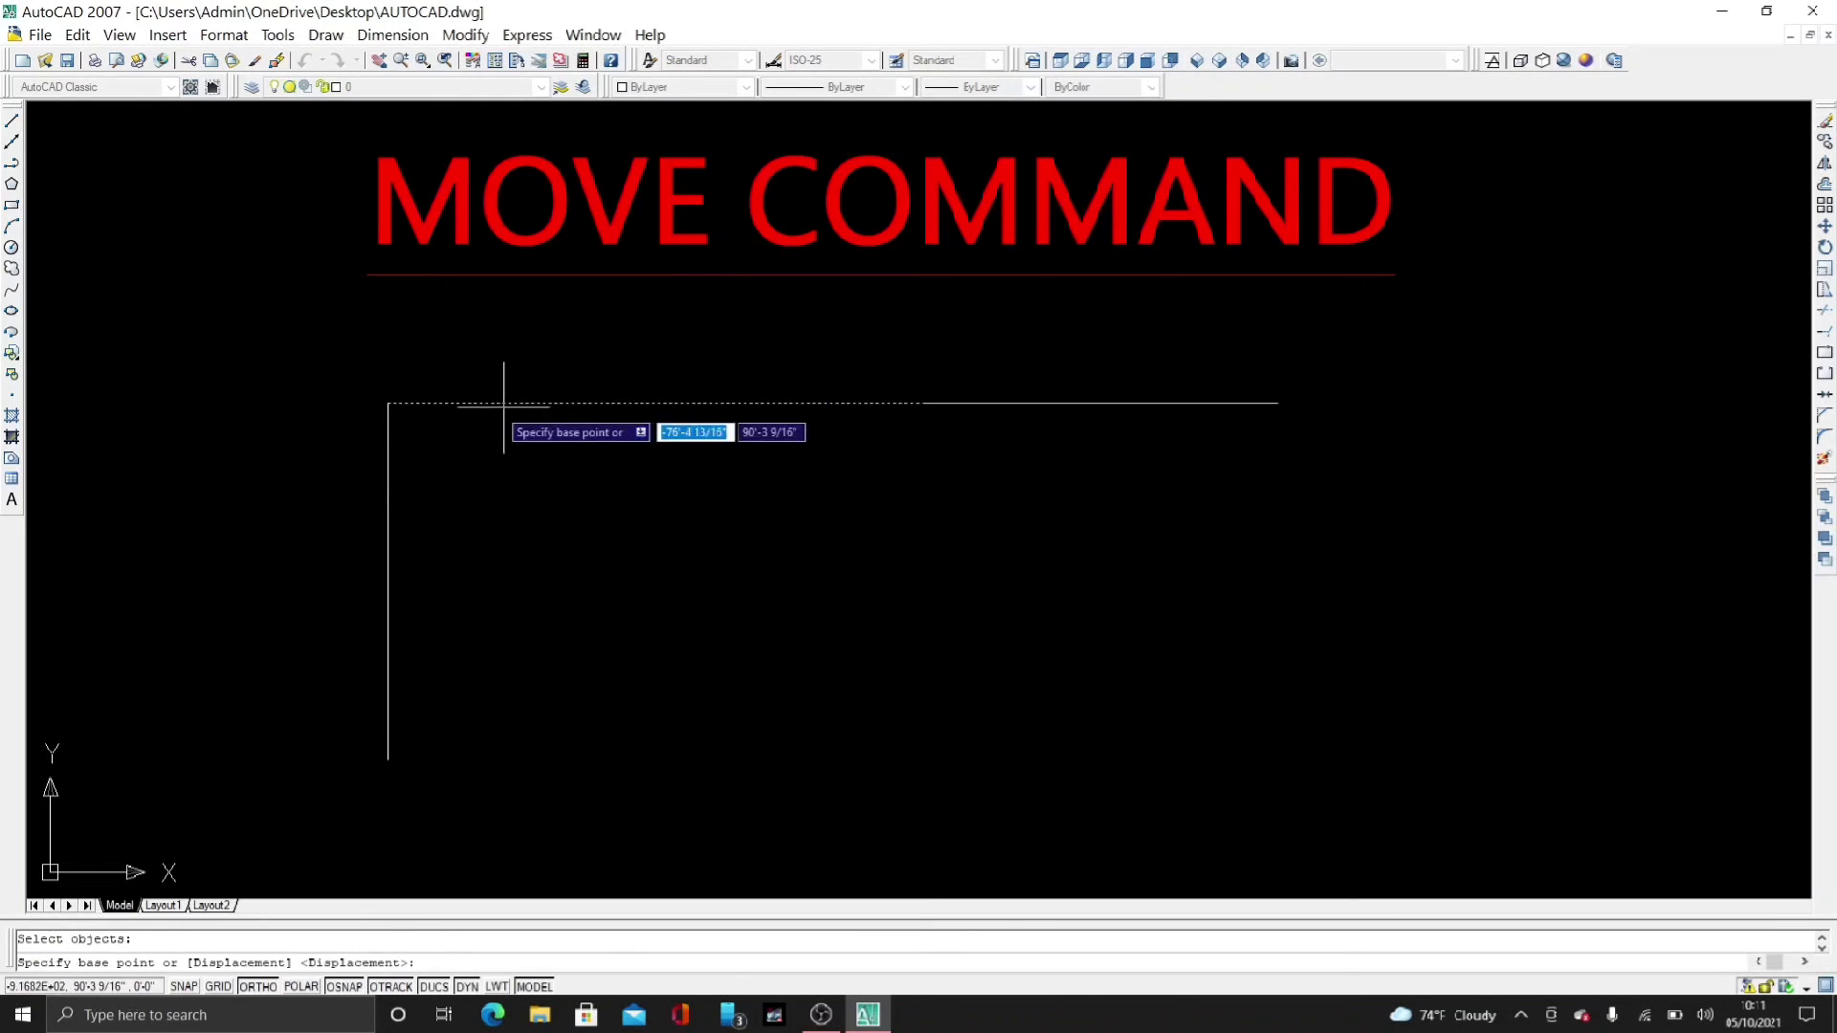
click(388, 403)
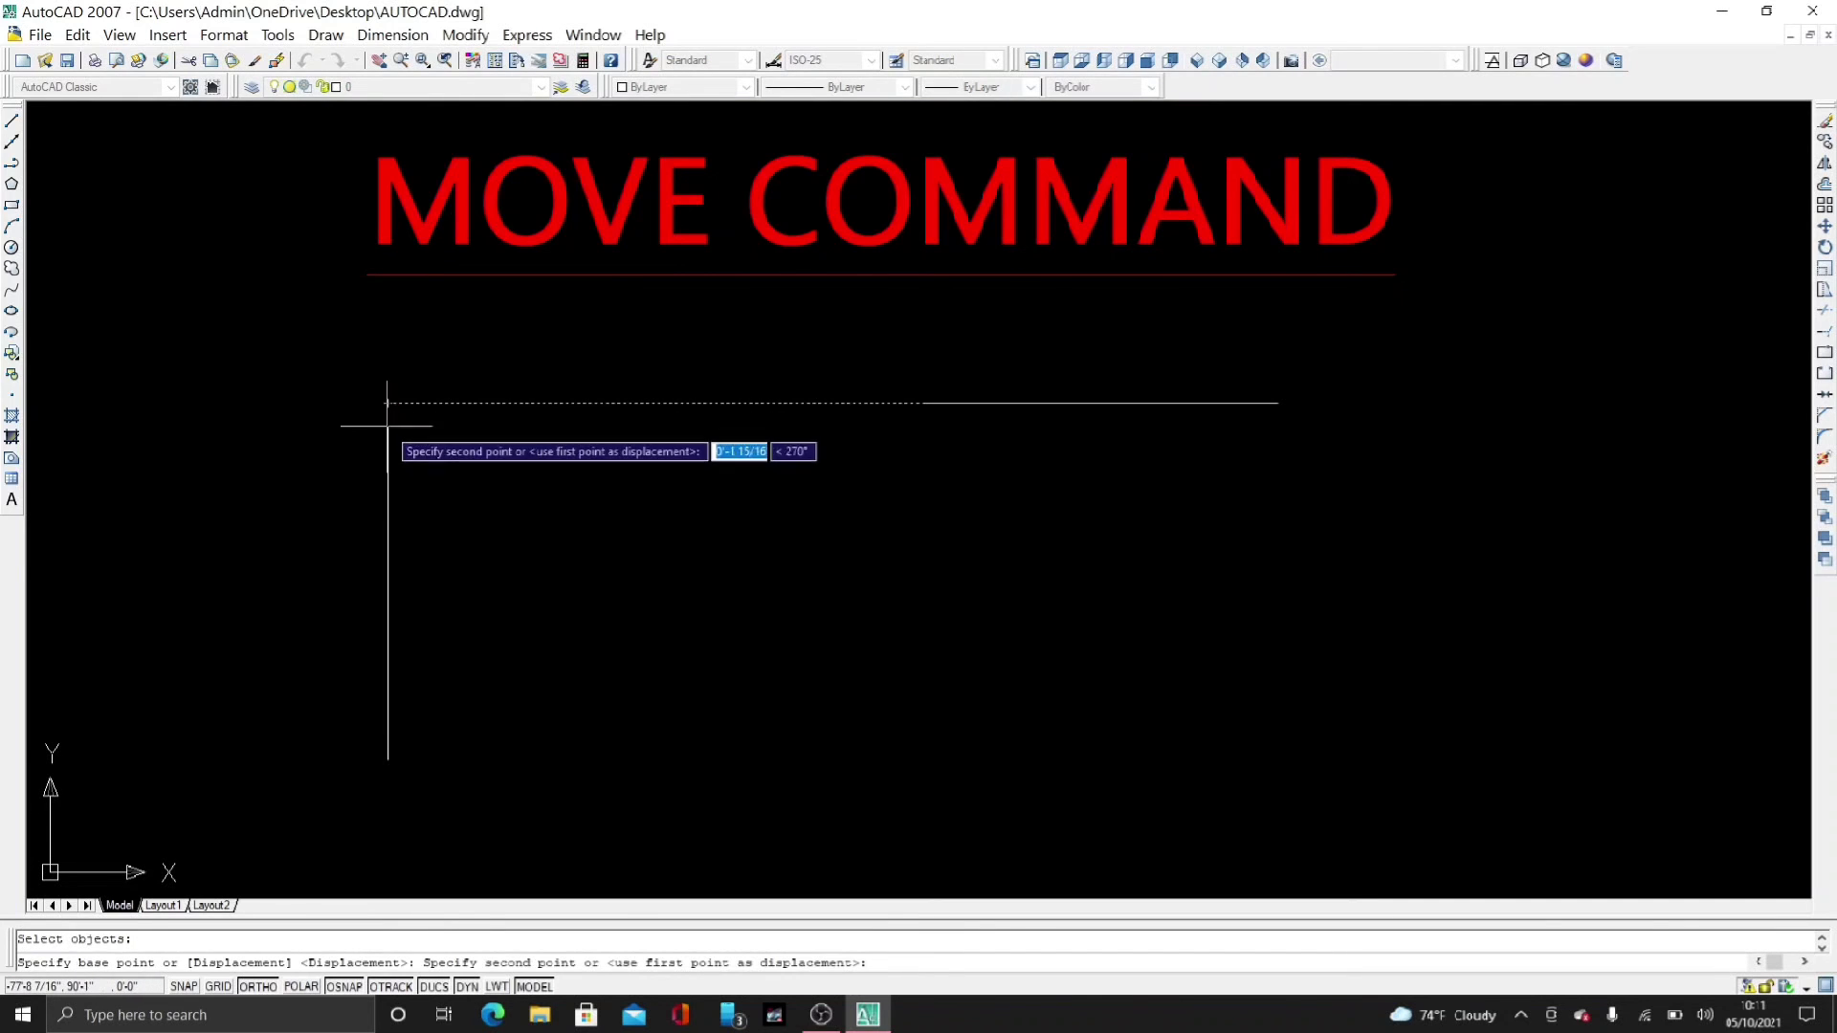
click(387, 760)
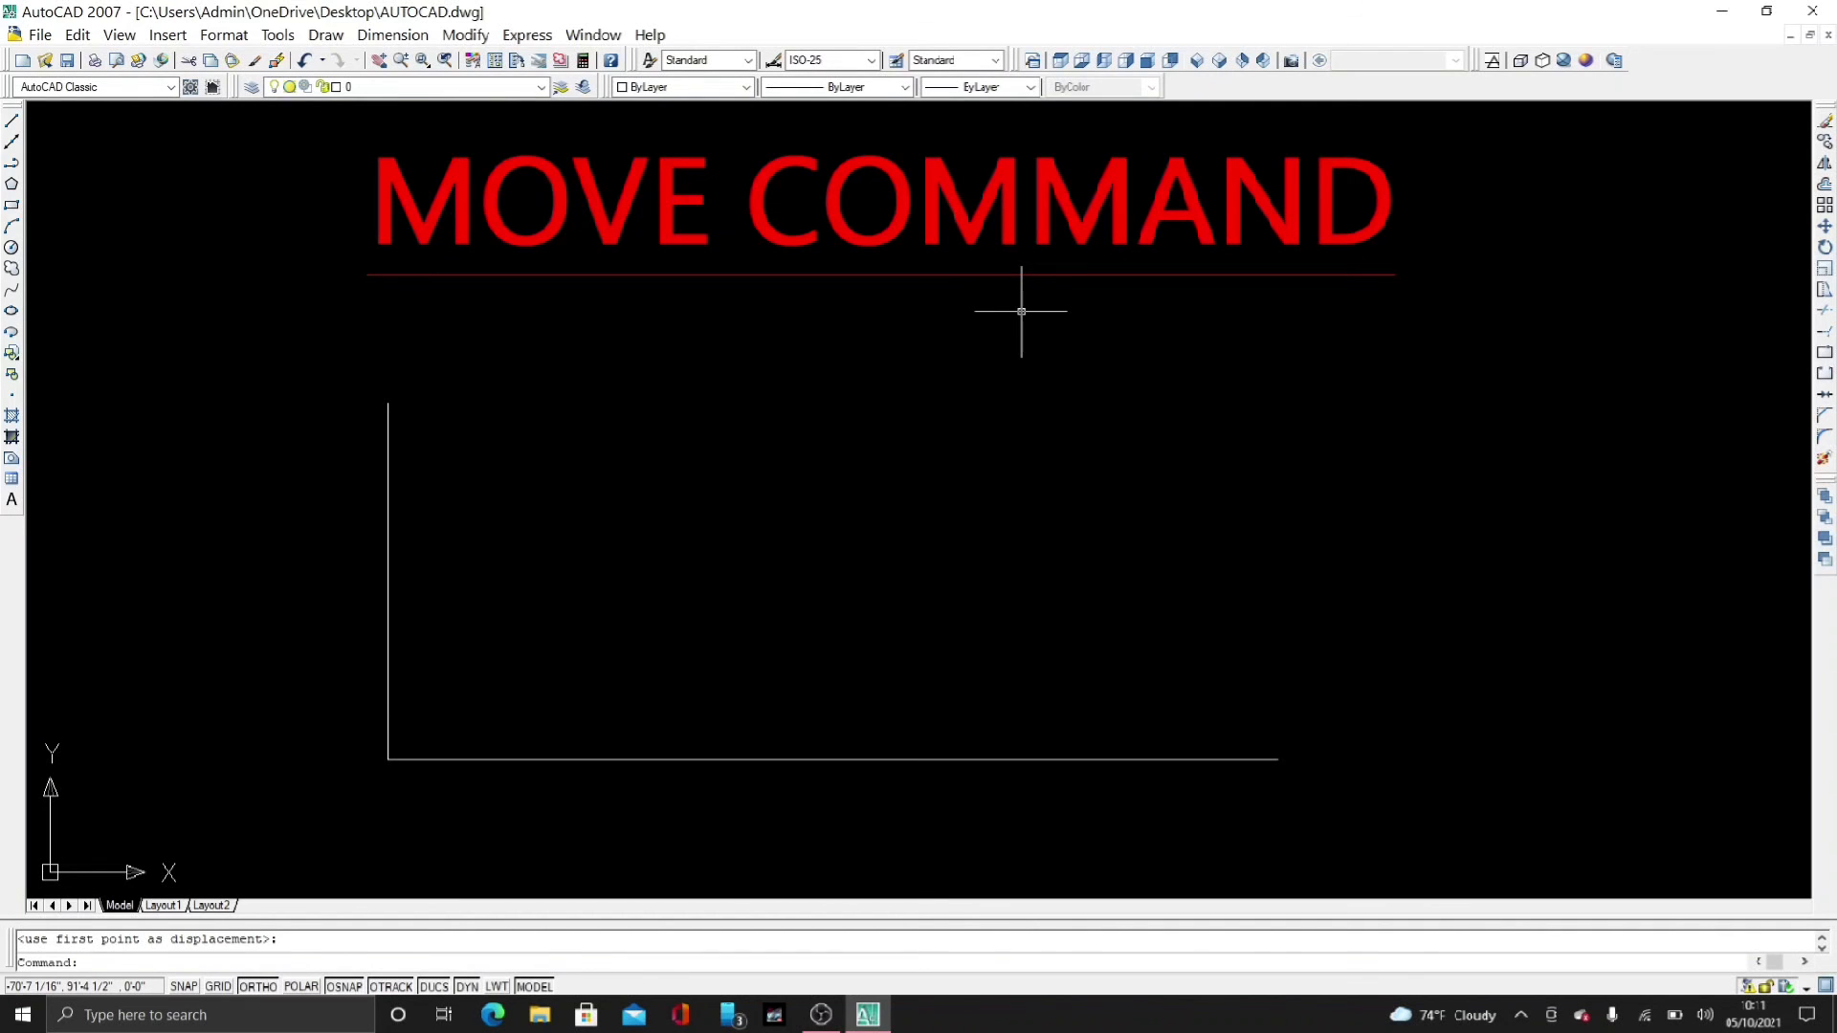
Step: Move the vertical line horizontally from its upper endpoint to just short of the horizontal line's right end
key(Return)
click(489, 480)
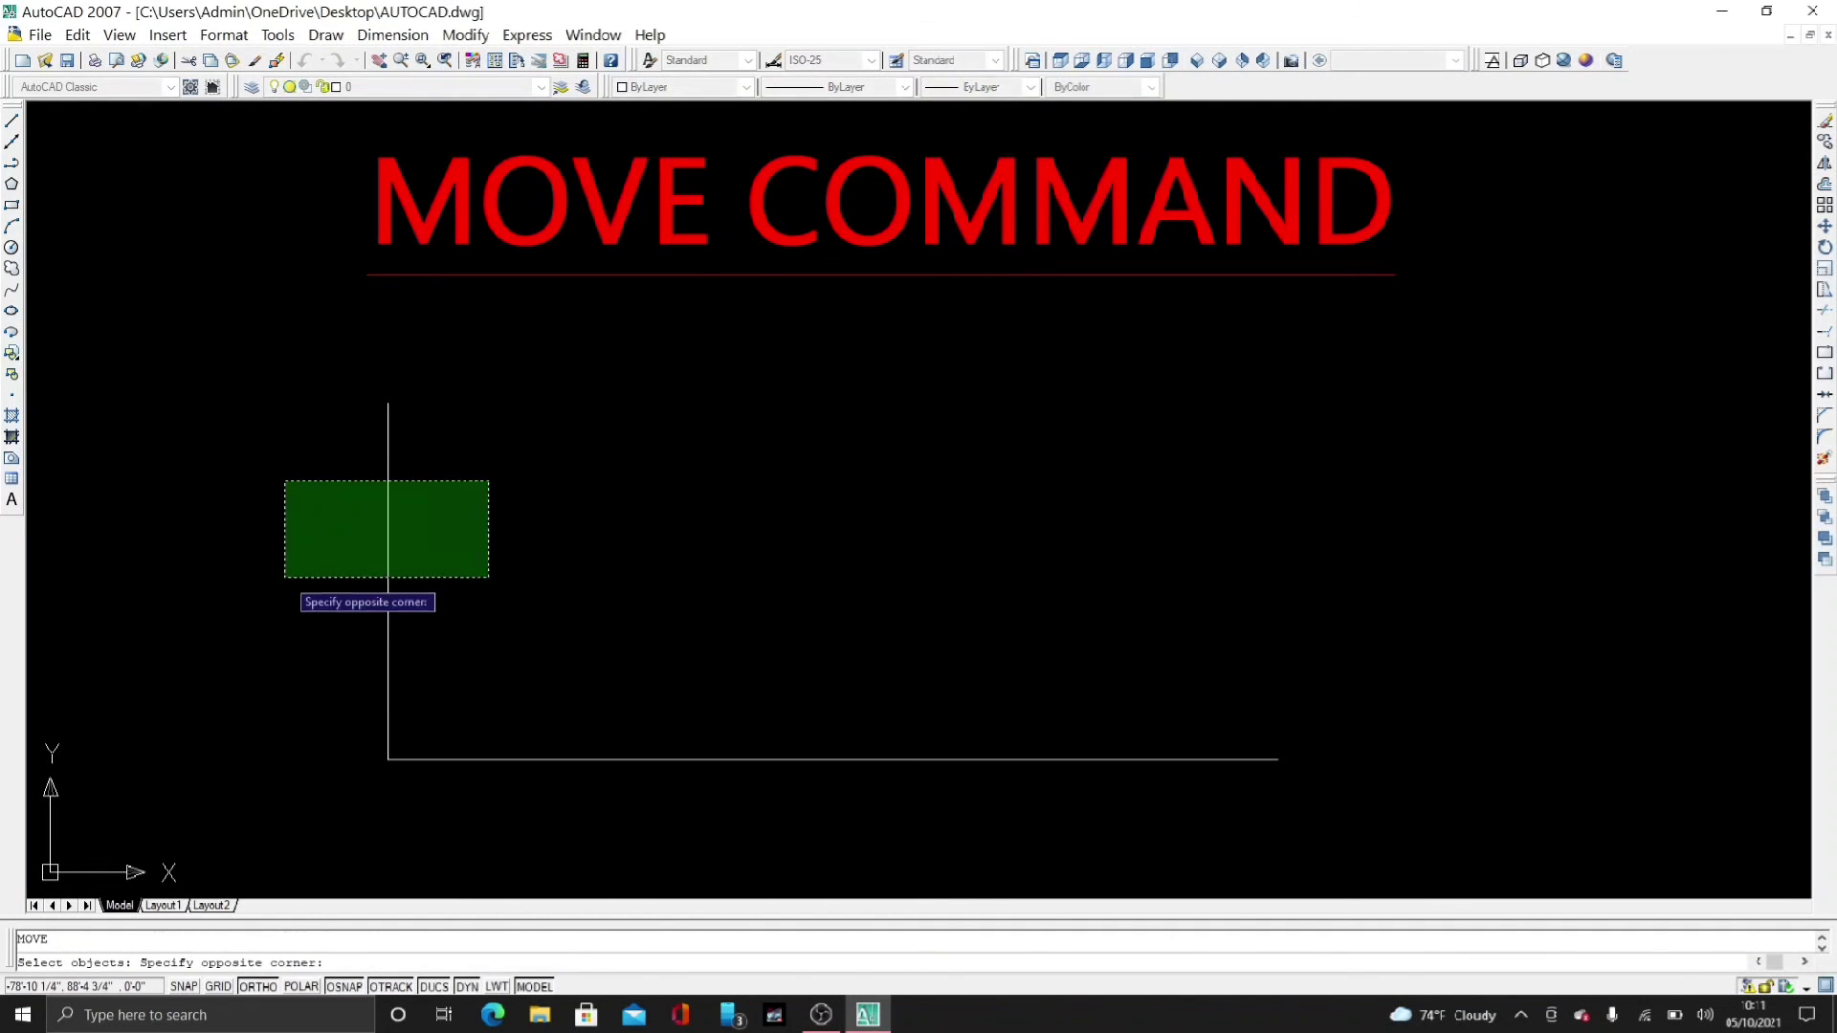
click(284, 577)
key(Return)
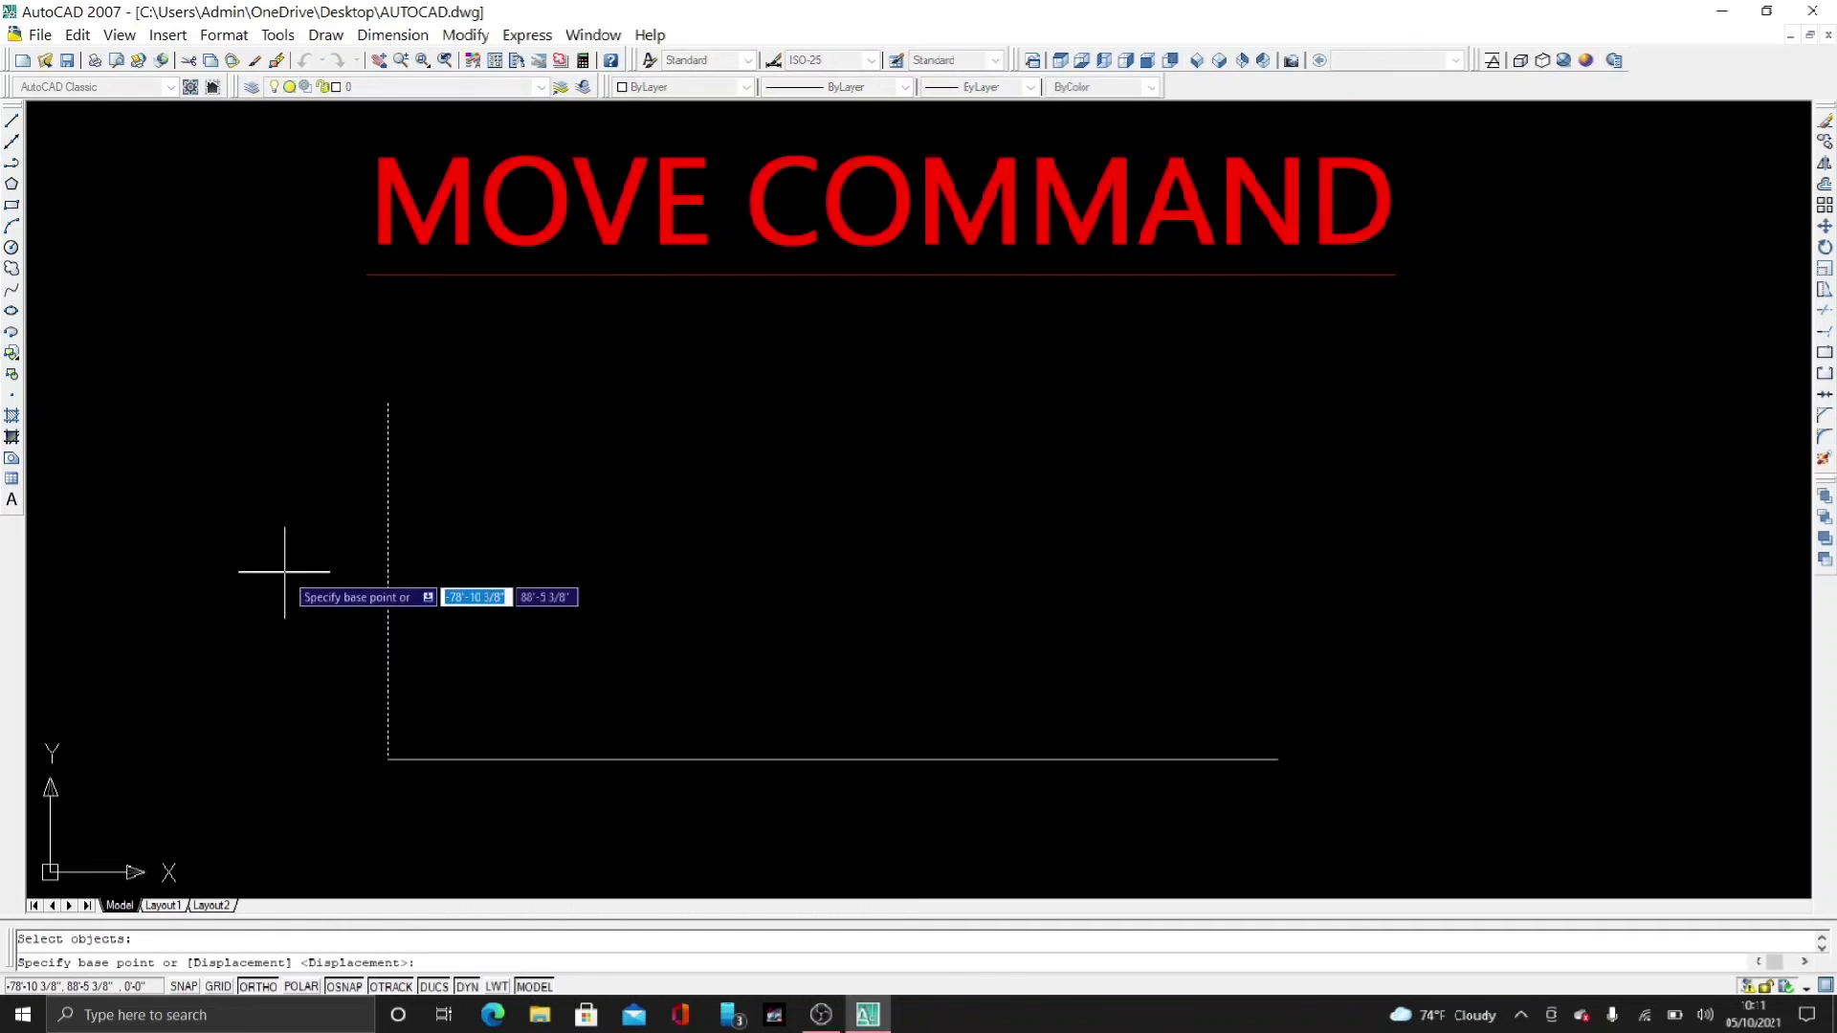
click(387, 403)
click(1259, 311)
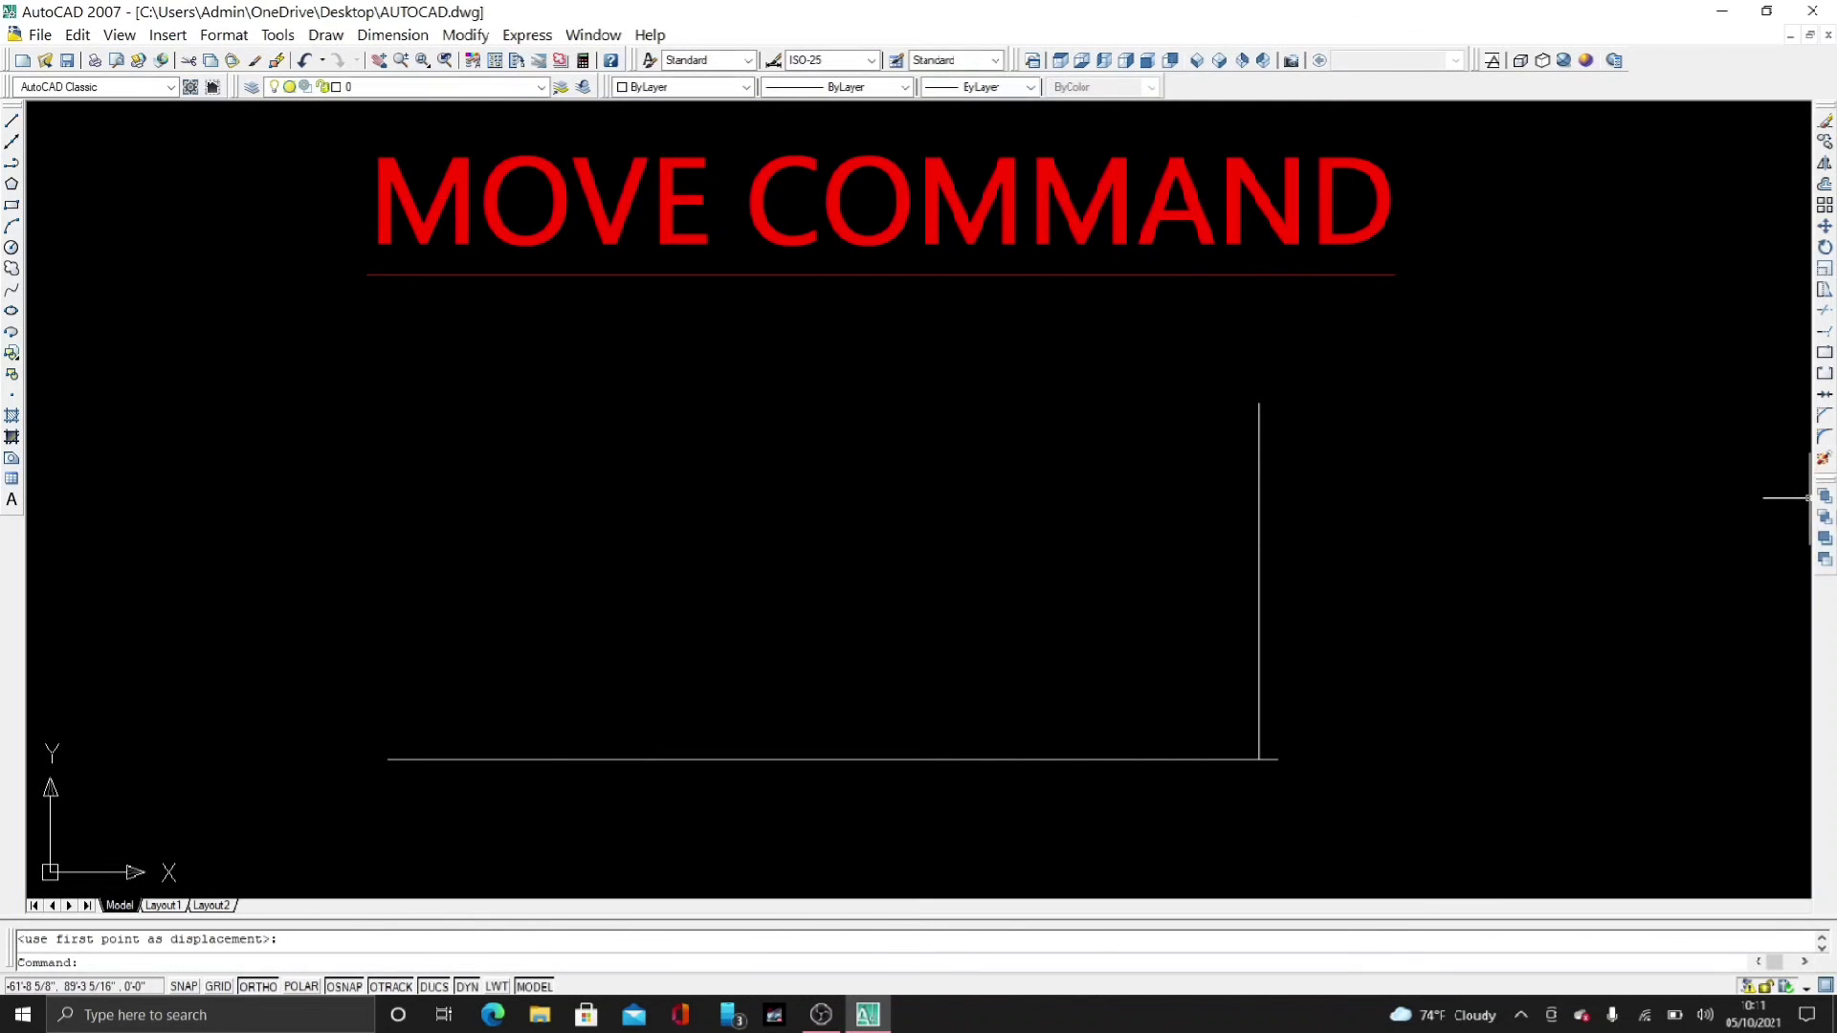
Step: Move the vertical line back left by its upper endpoint to near the middle of the horizontal line
key(Return)
click(1398, 453)
click(1165, 509)
key(Return)
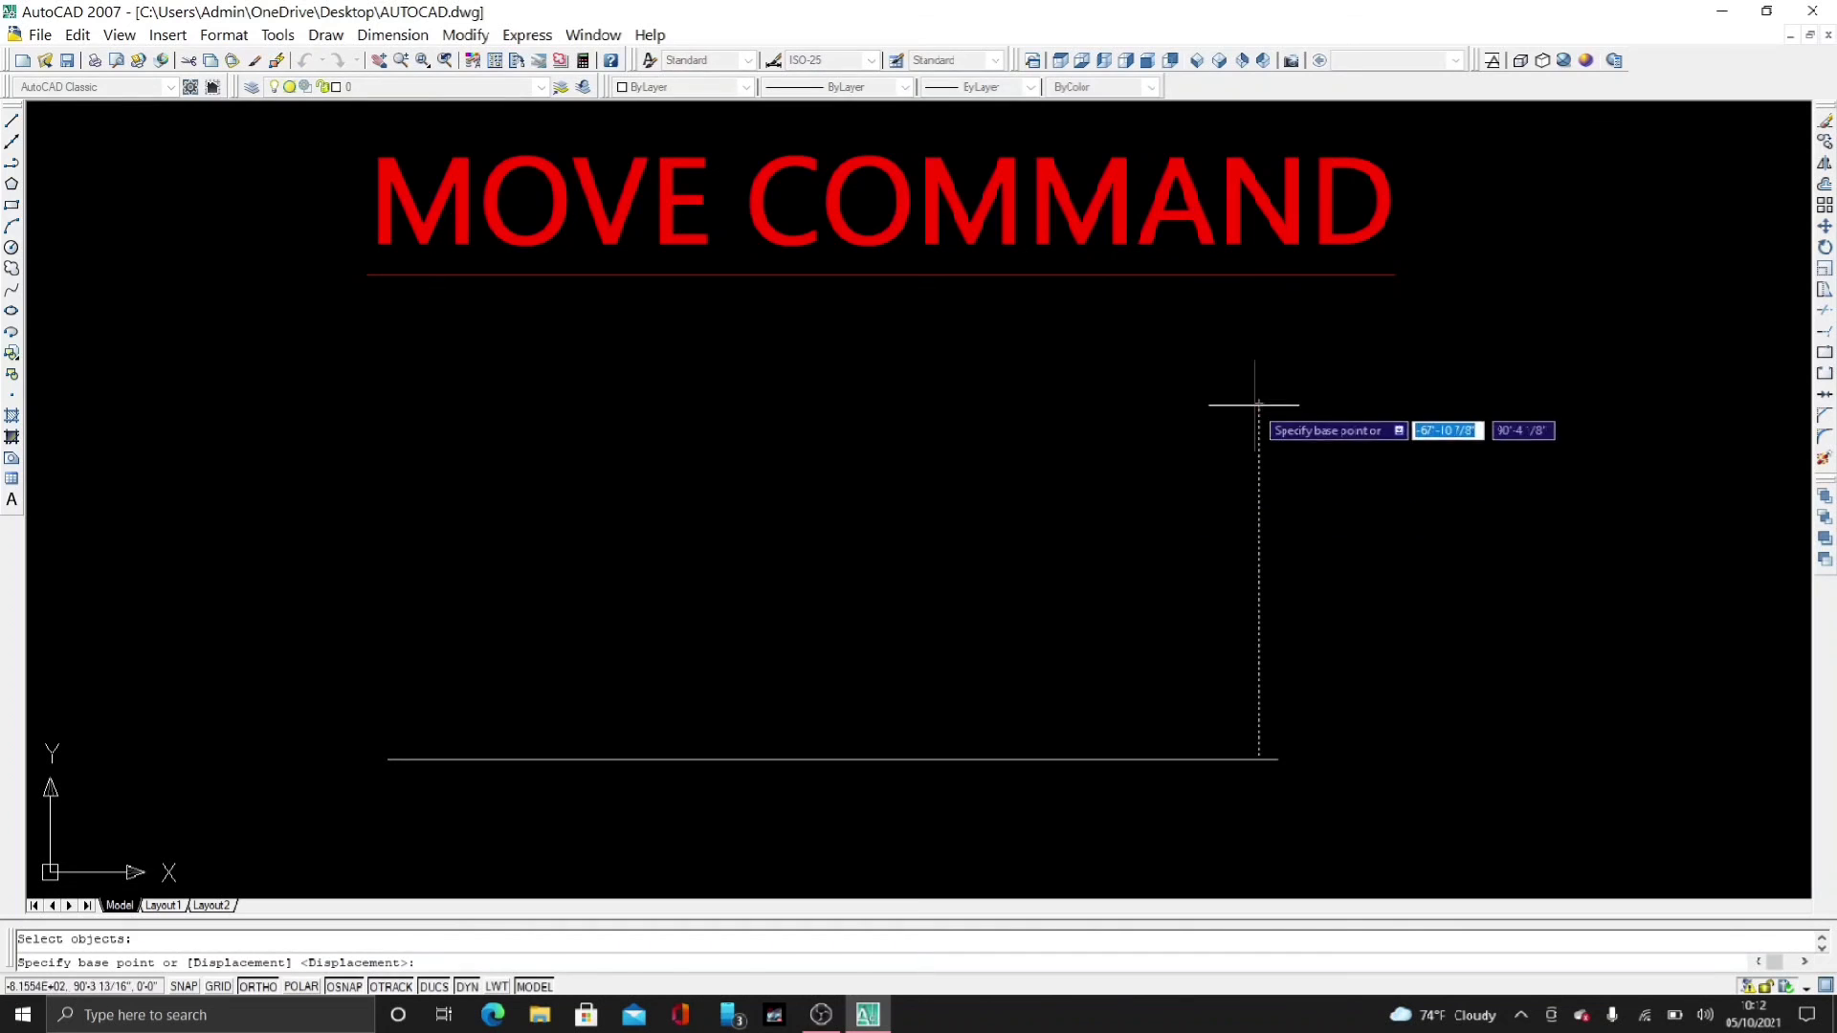
click(1260, 403)
click(826, 434)
Step: Move the vertical line farther left by its upper endpoint, to about one fifth along the horizontal line
key(Return)
click(848, 420)
click(782, 421)
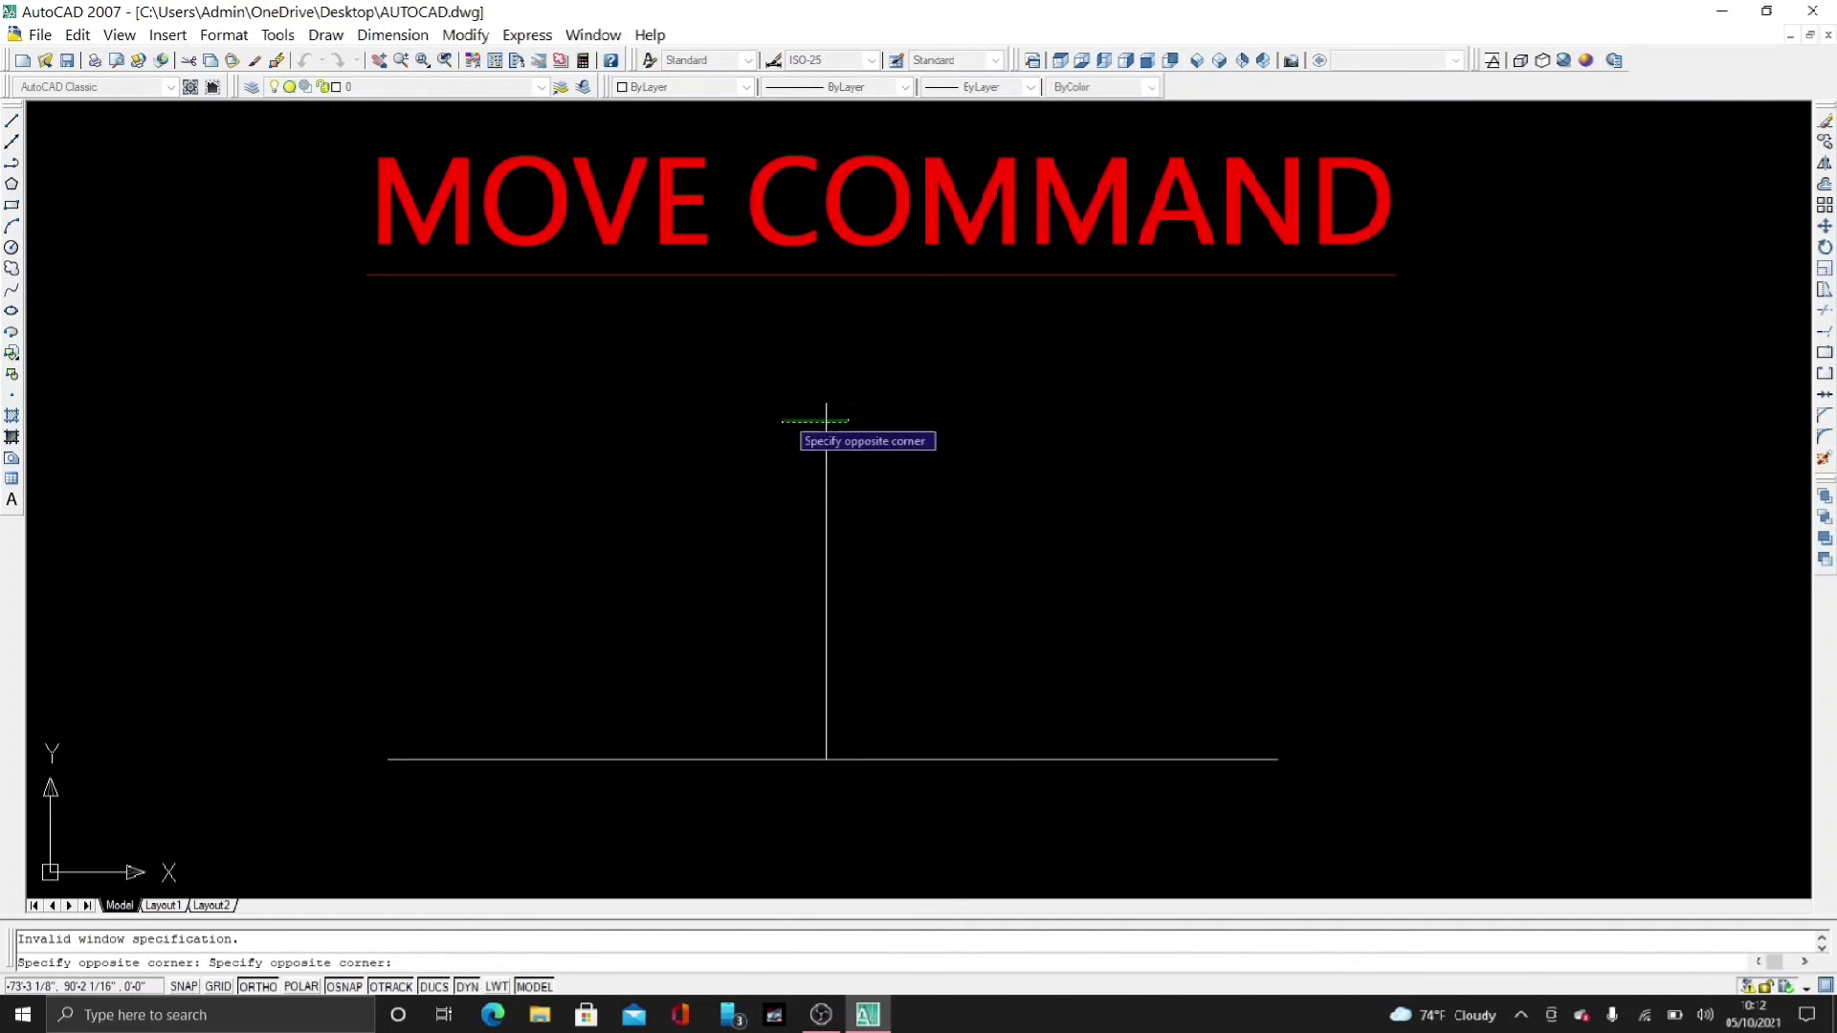
click(791, 472)
key(Return)
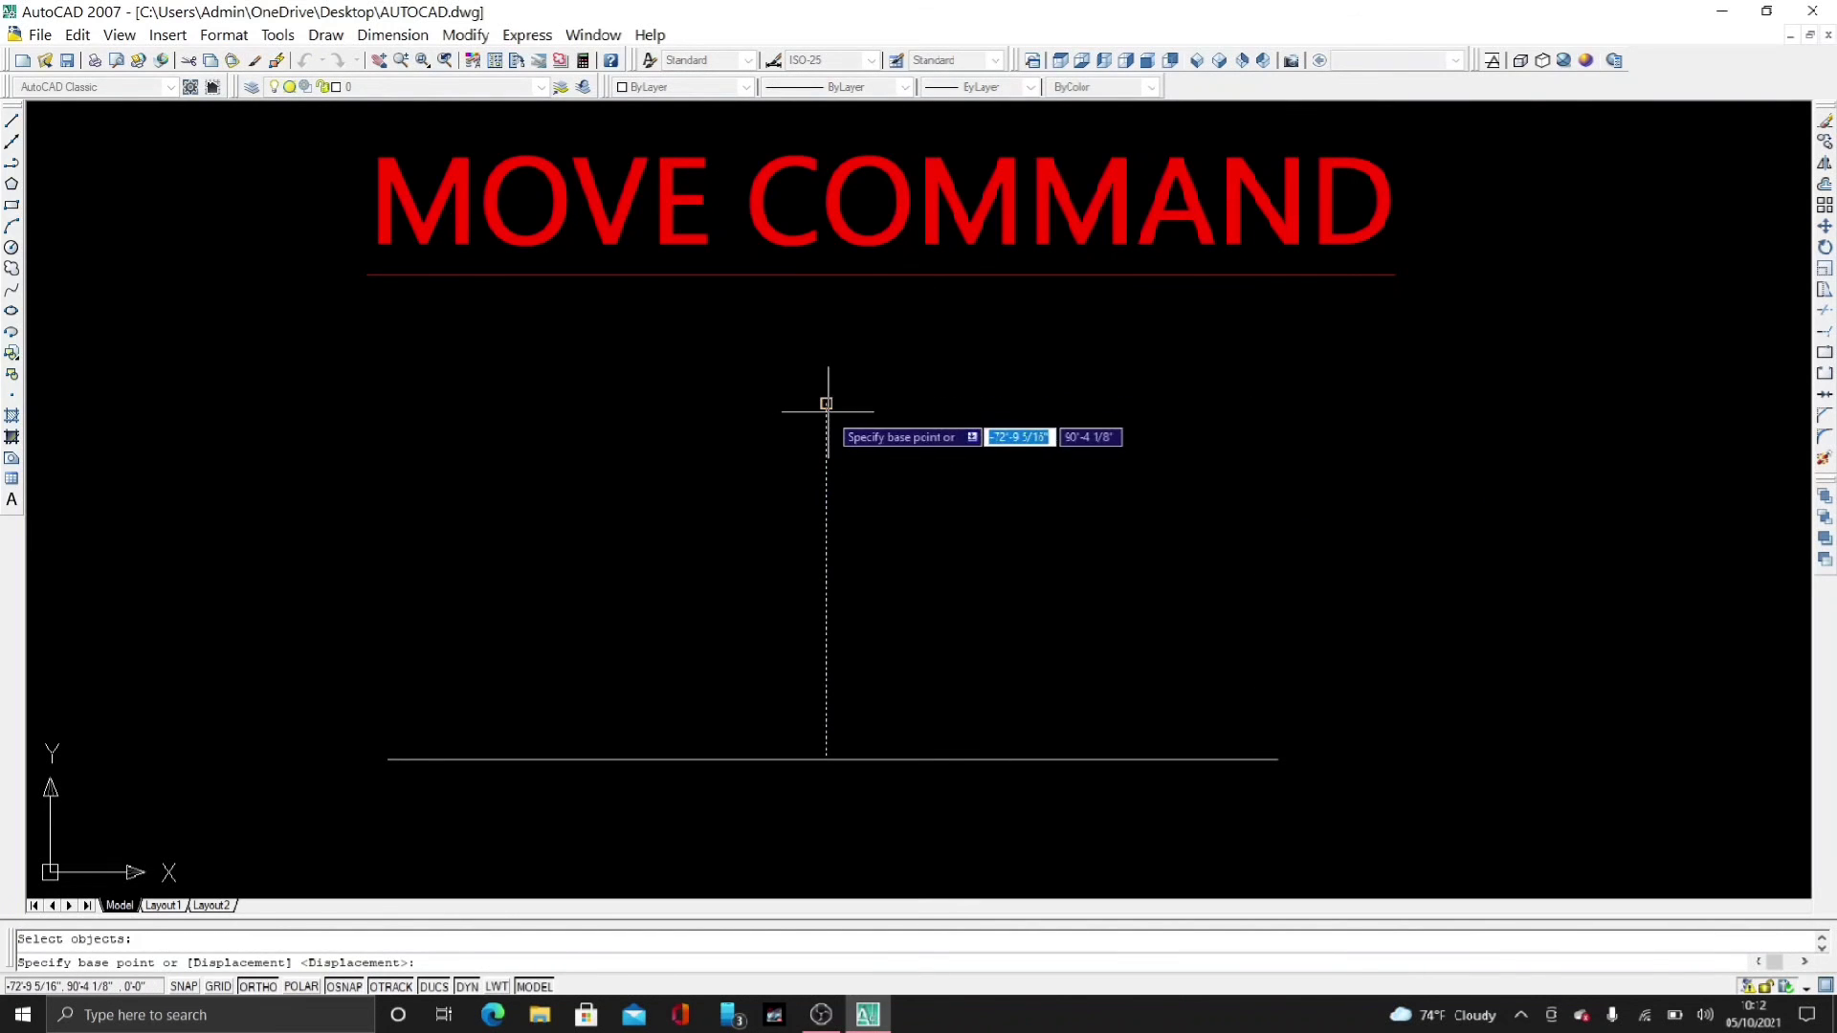
click(826, 403)
click(572, 411)
Step: Move the vertical line by its upper endpoint to the right, well beyond the horizontal line's right end
key(Return)
click(603, 485)
click(501, 535)
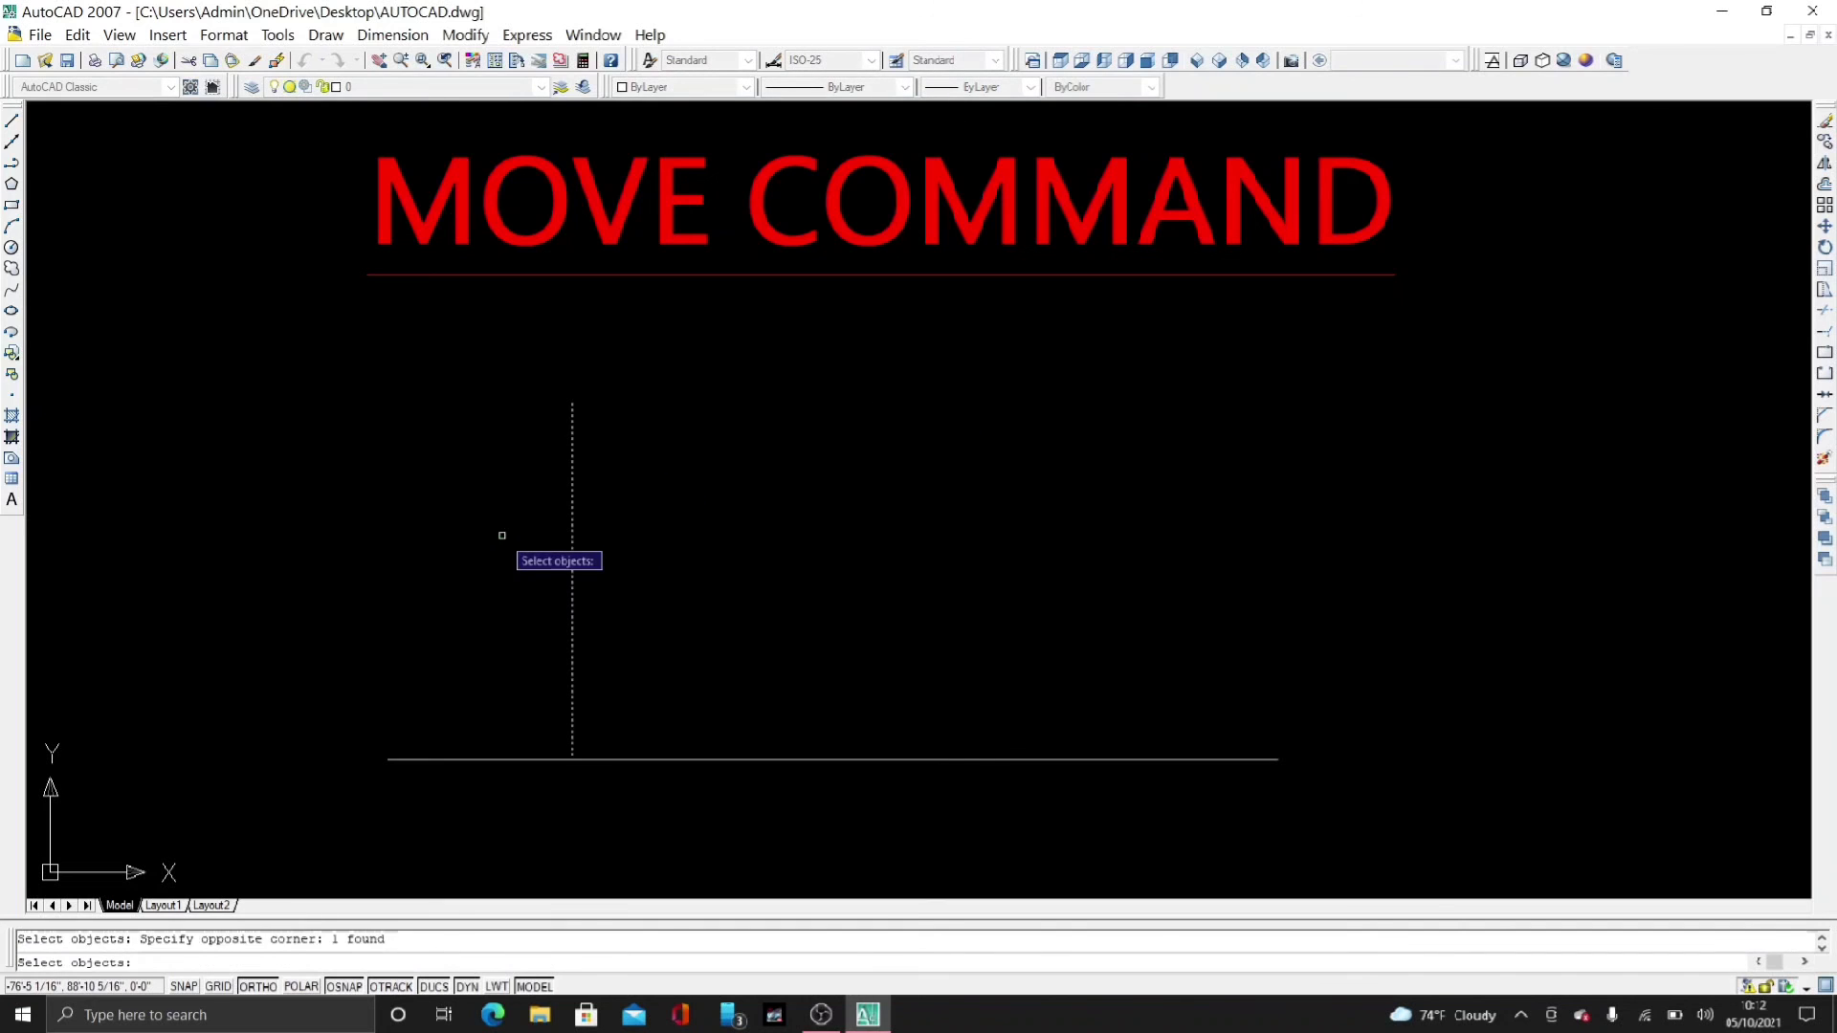
key(Return)
click(573, 403)
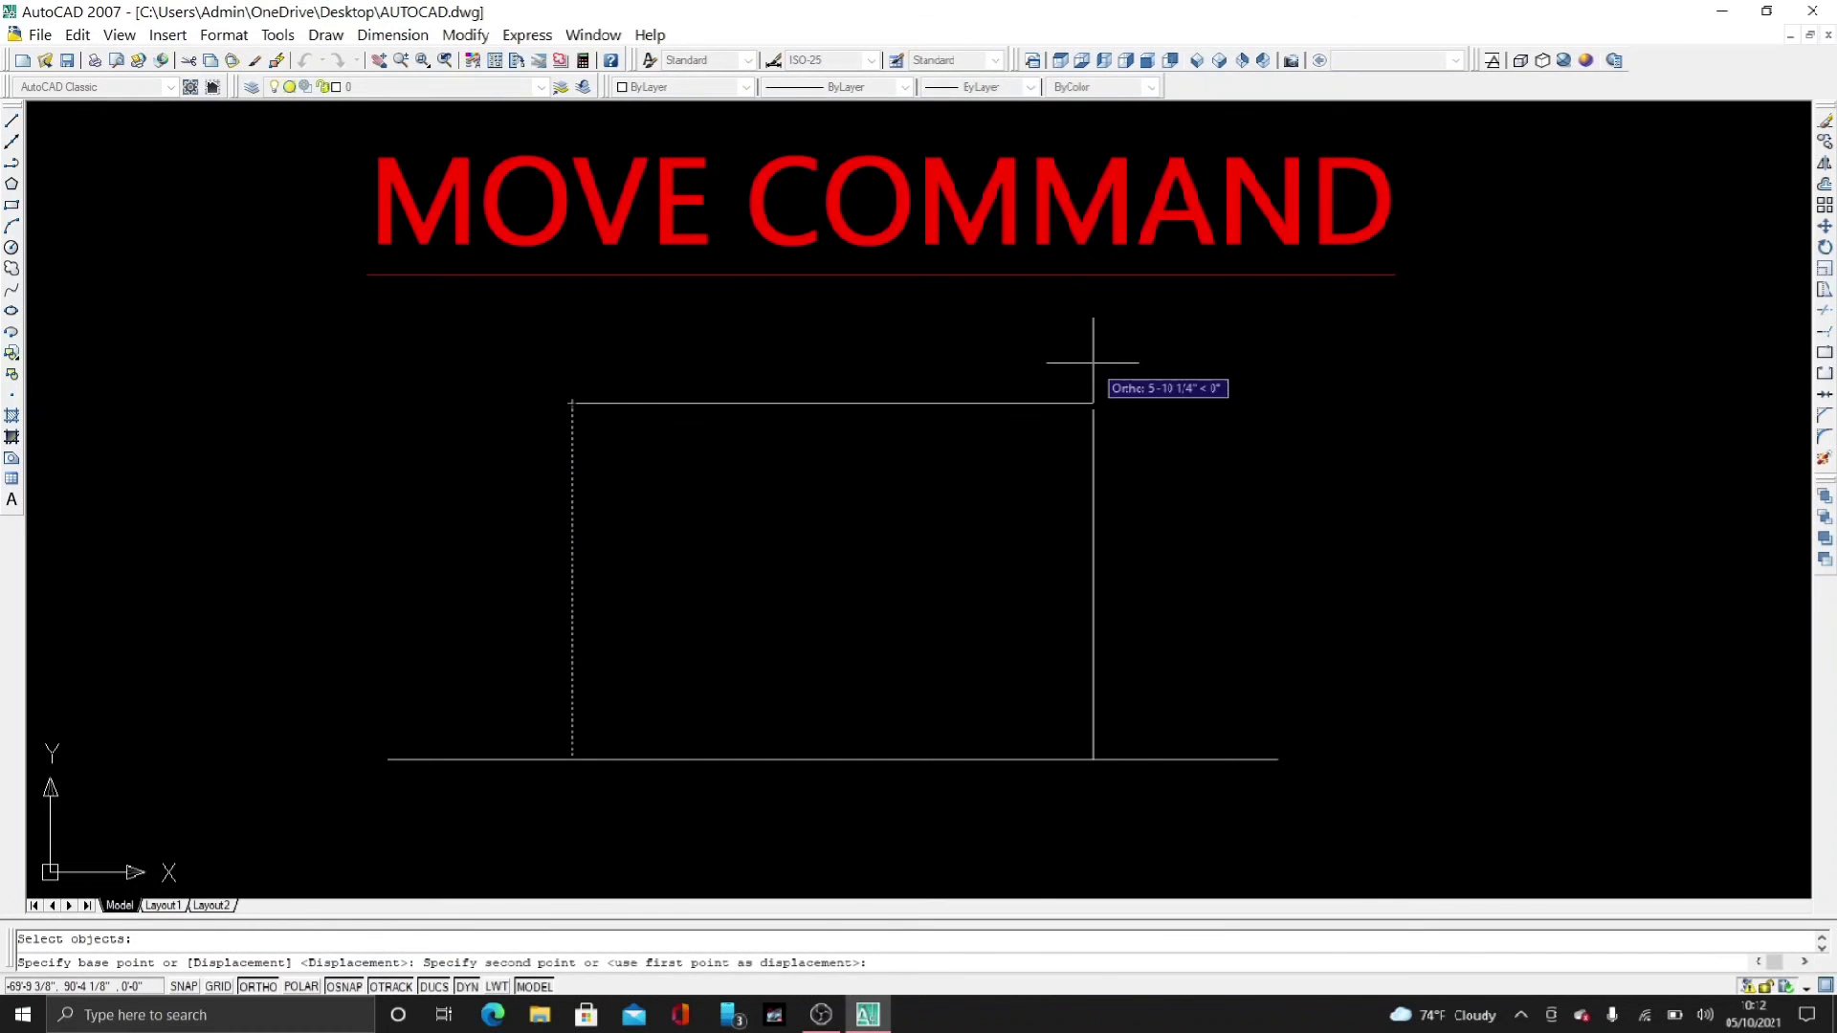
click(1658, 369)
Step: Move the horizontal line straight up, using its right endpoint as base point, to the upper part of the vertical line's height
key(Return)
click(874, 818)
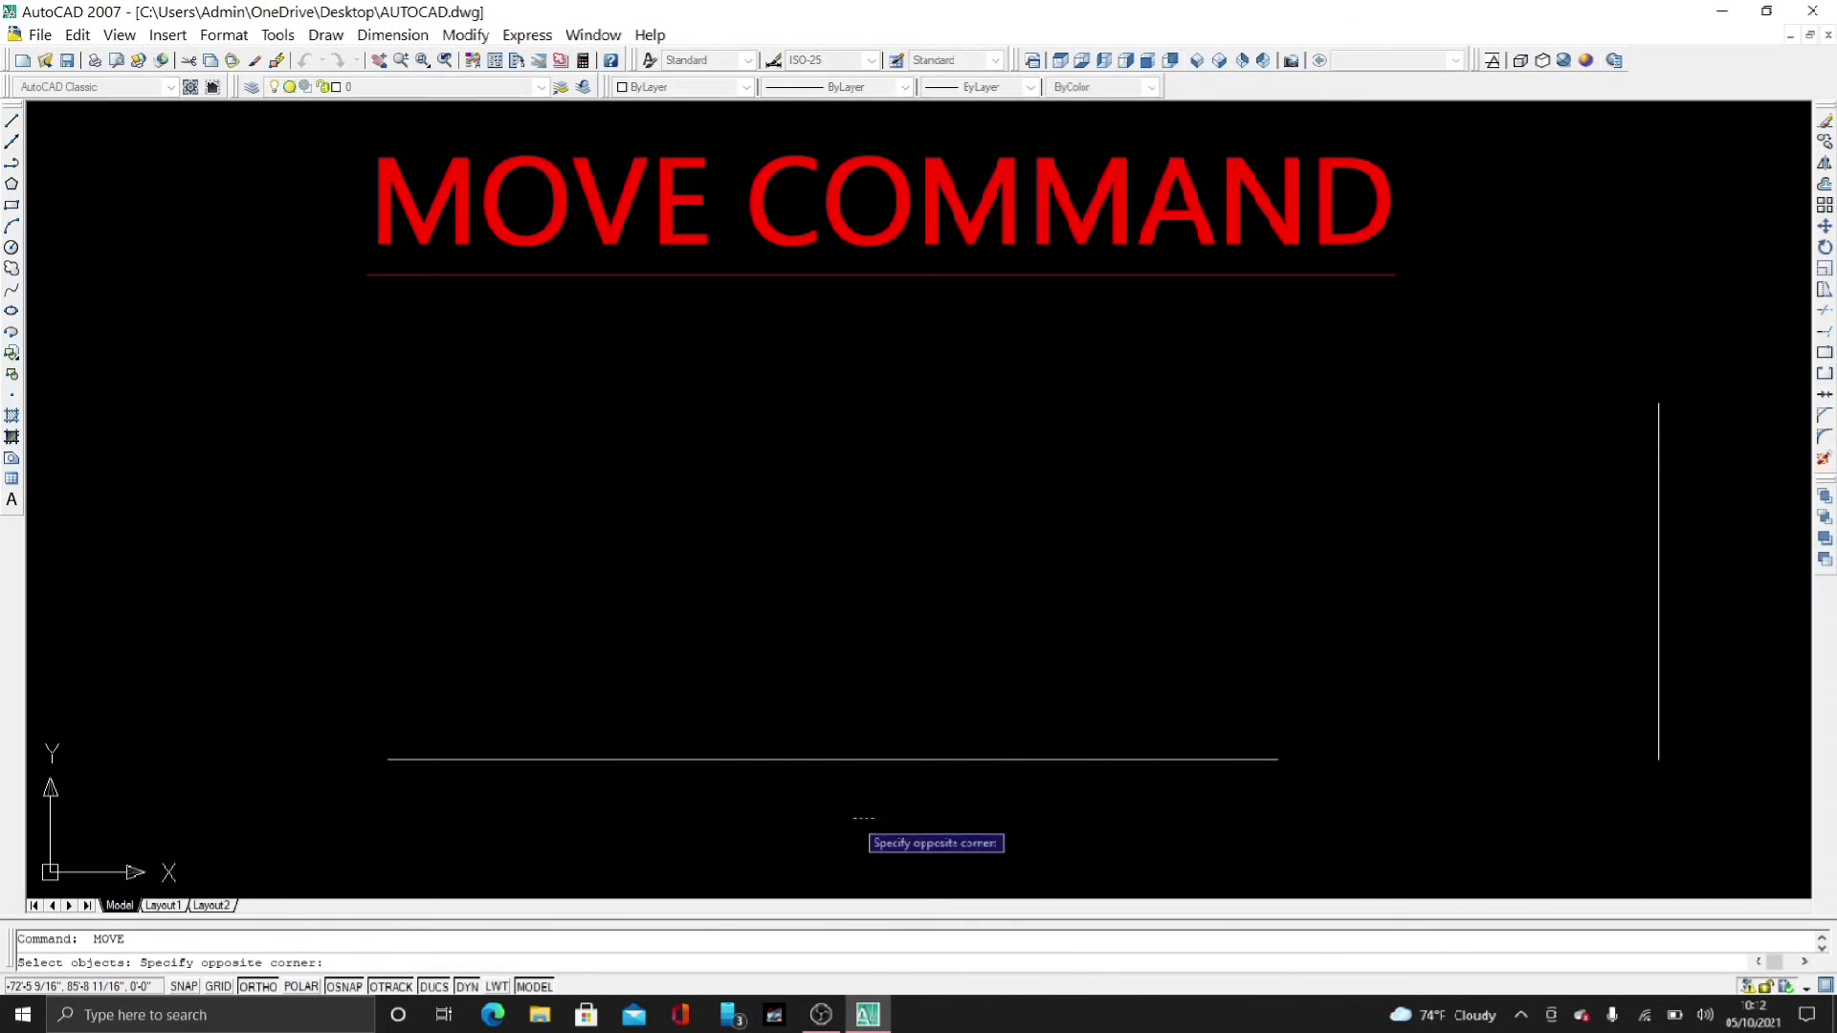
click(968, 686)
click(967, 693)
click(872, 804)
key(Return)
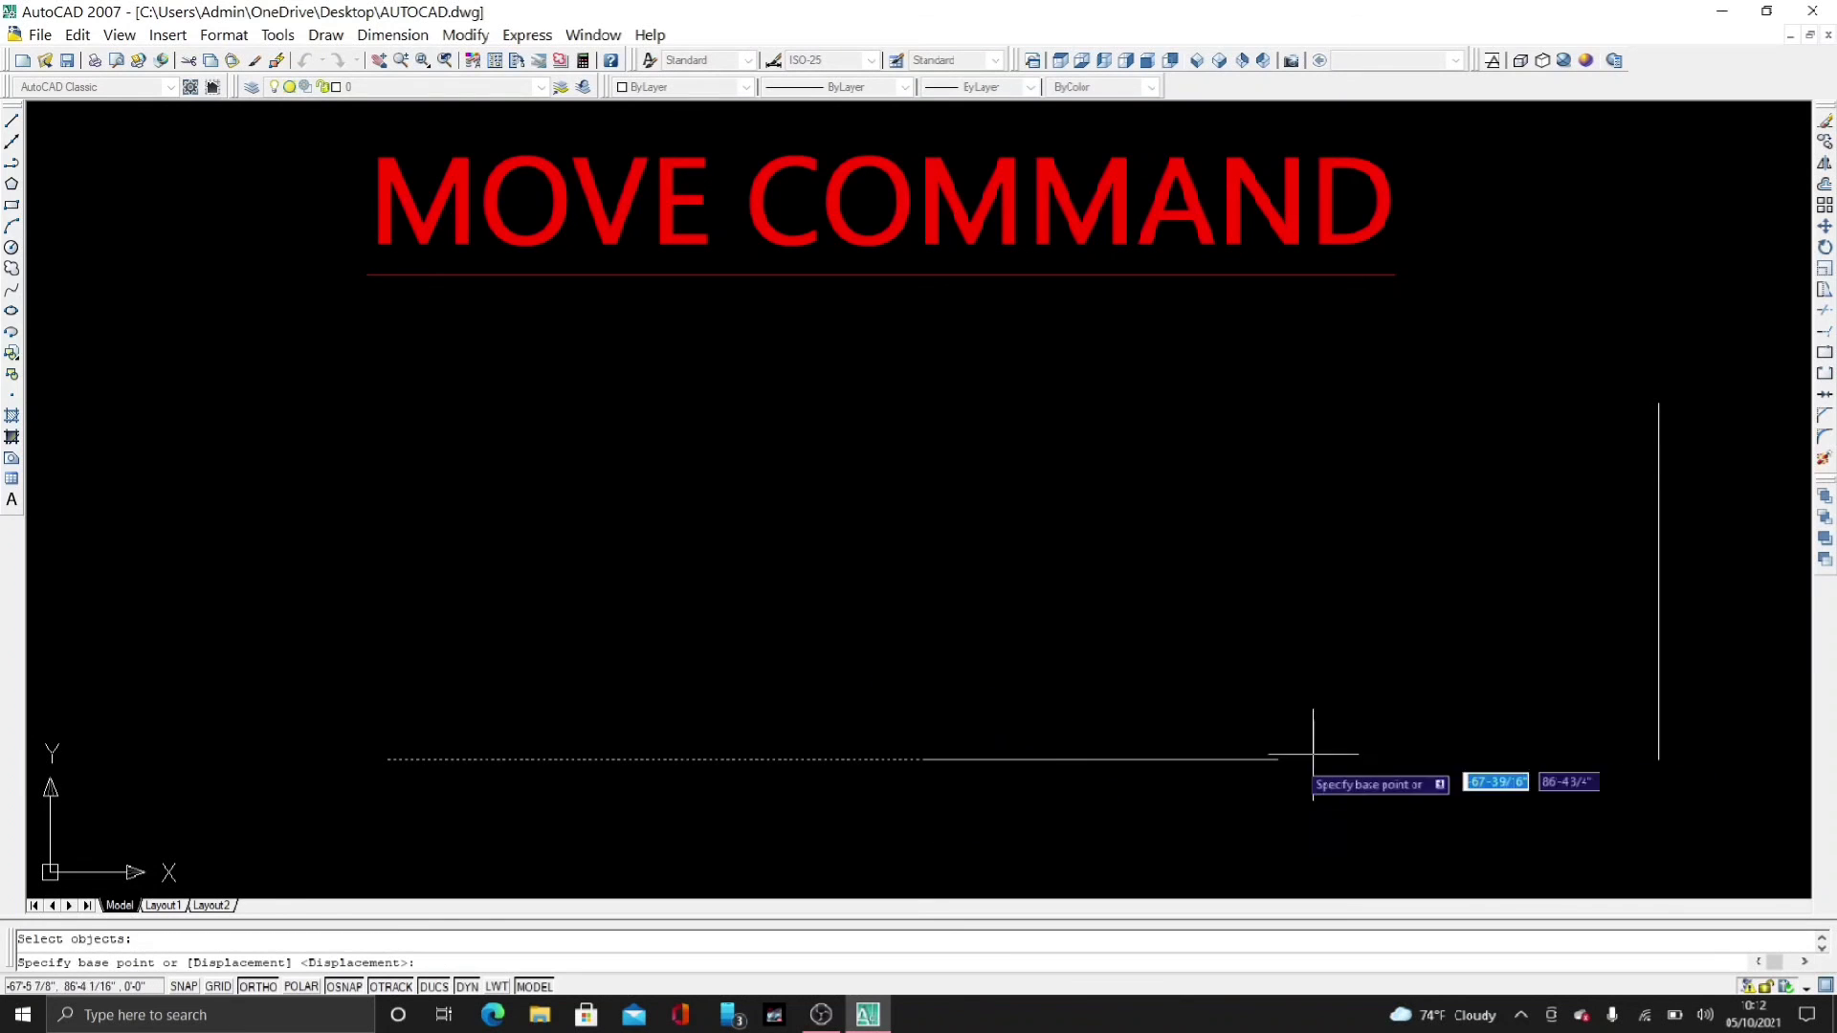
click(1278, 759)
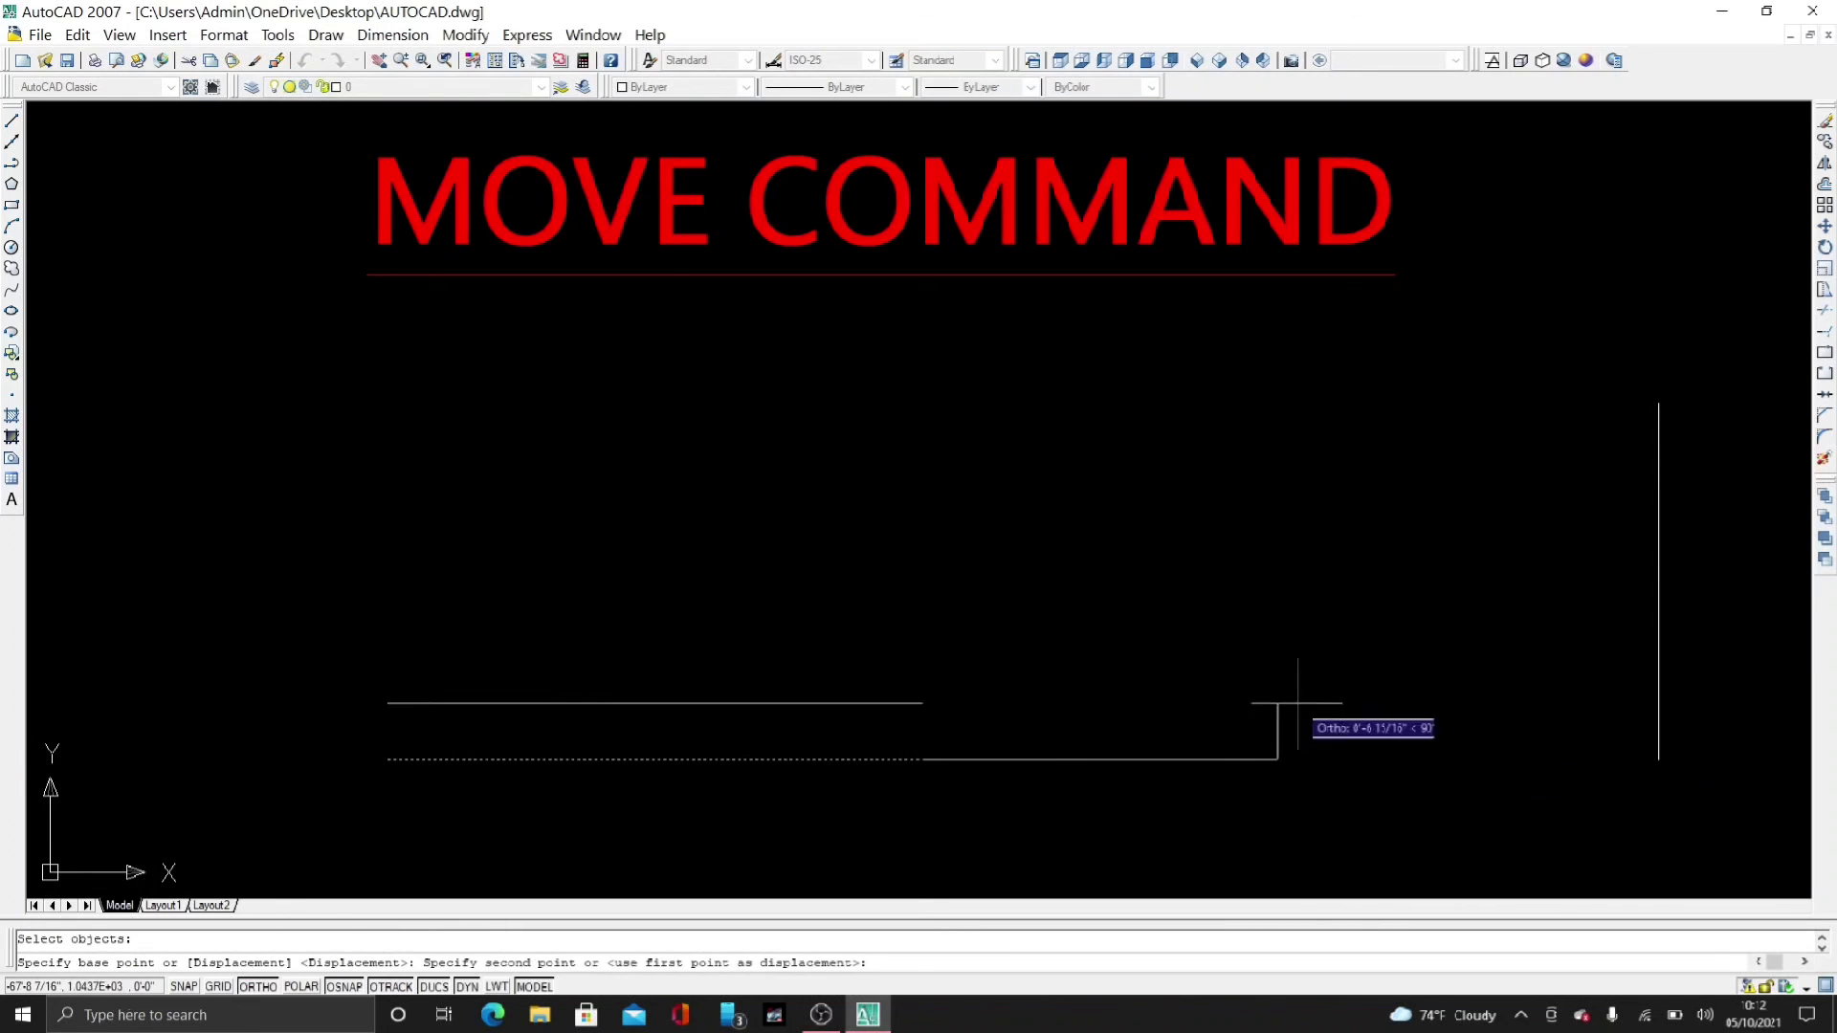
click(1300, 507)
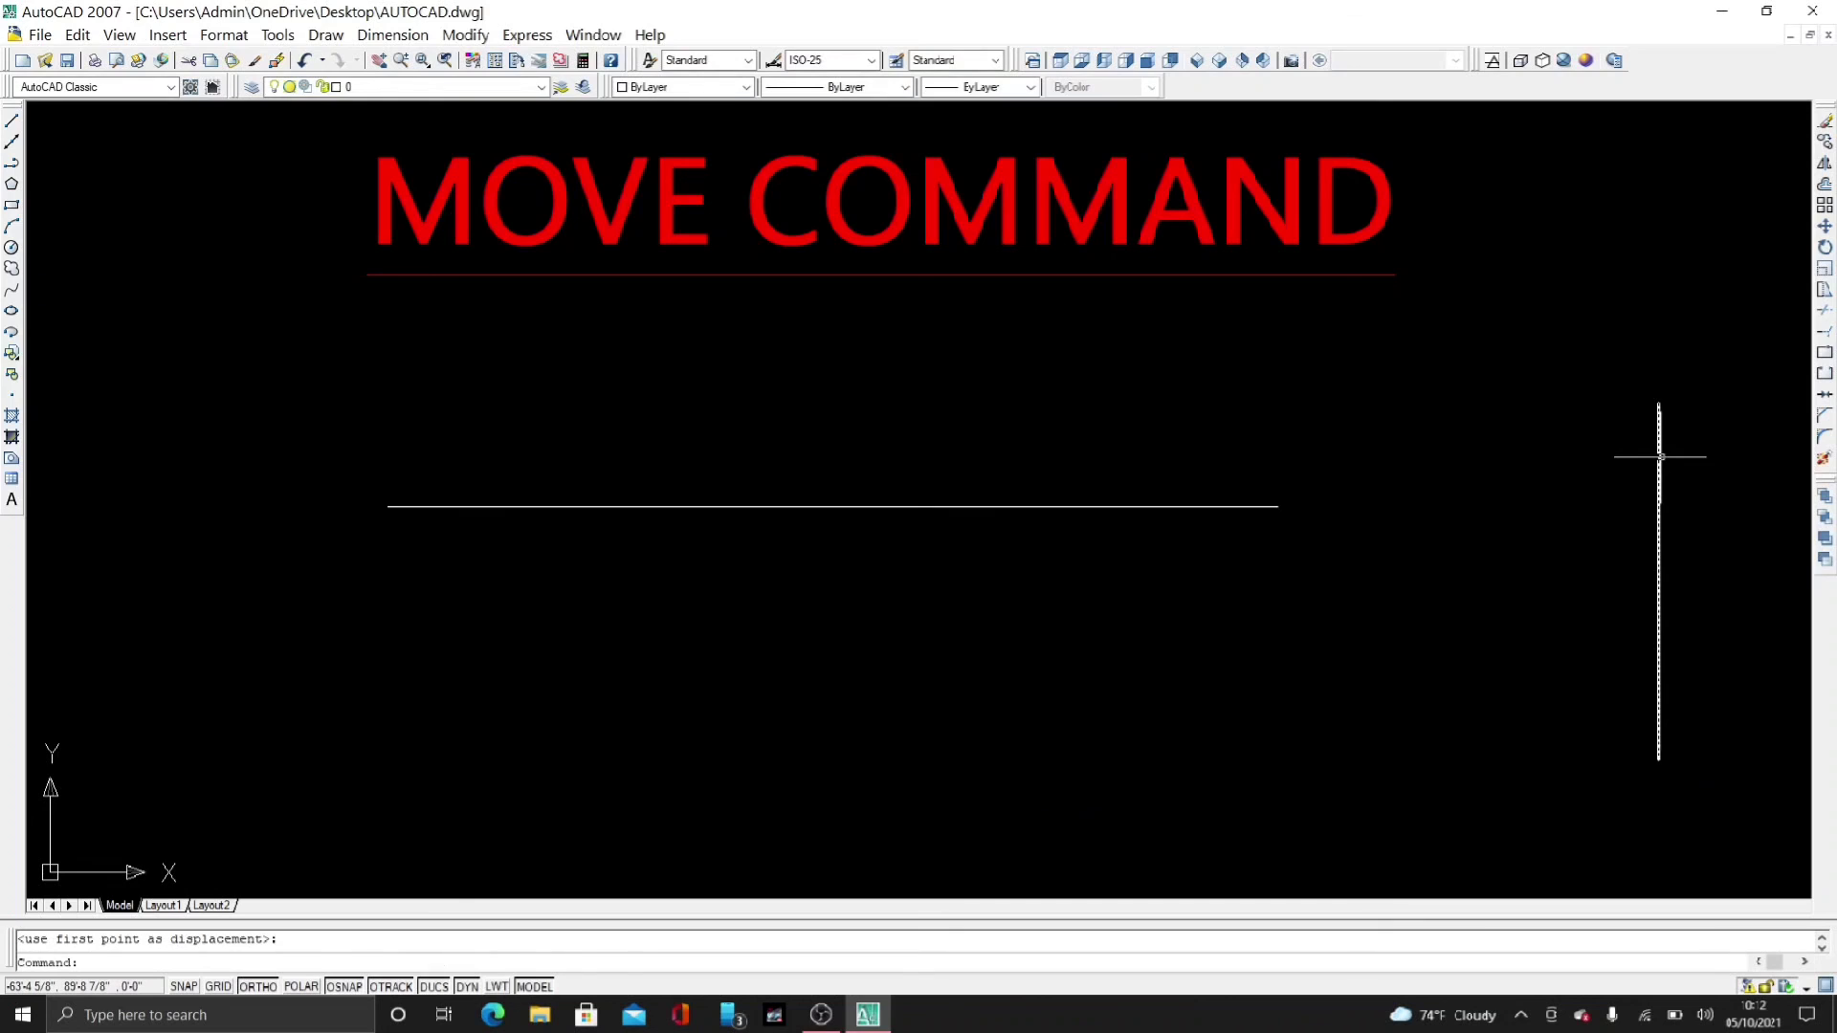